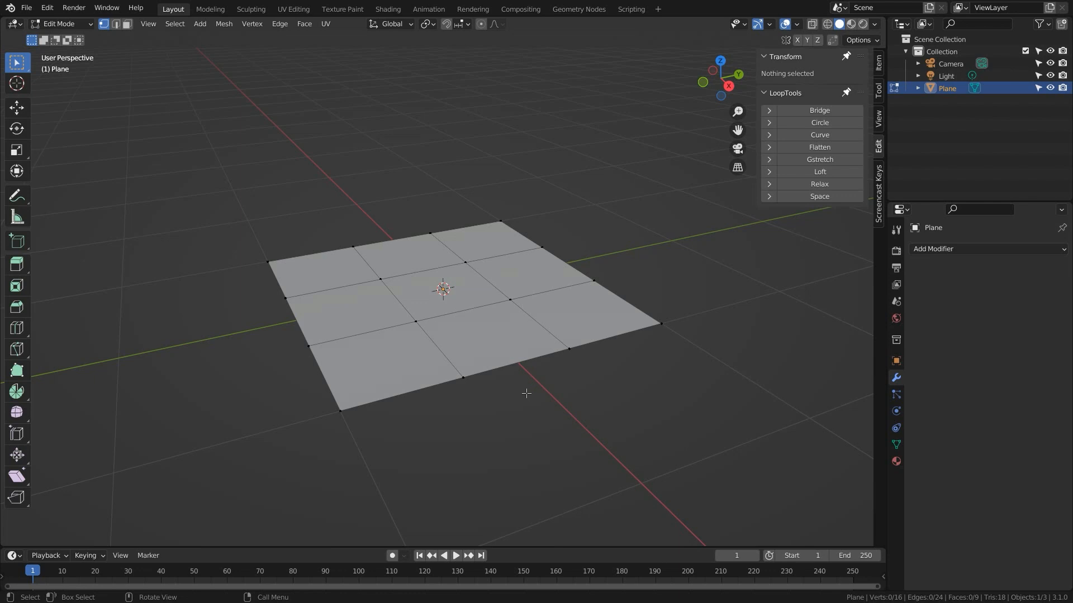
Join two diagonally opposite corner vertices of the plane's centre face with a new edge and subdivide that edge once.
{"action": "key", "text": "ctrl+r"}
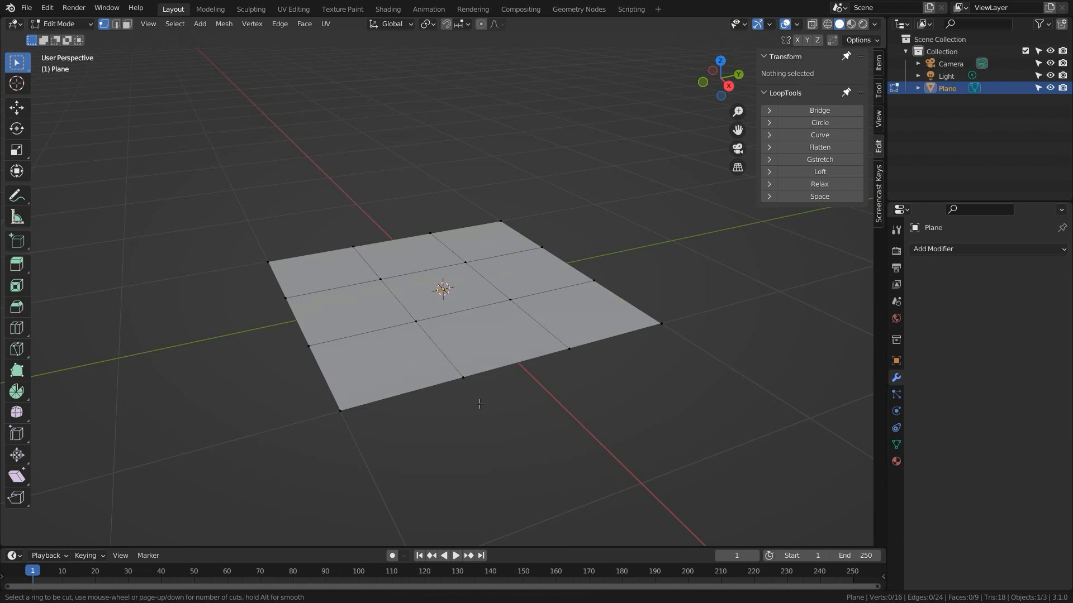
{"action": "key", "text": "Escape"}
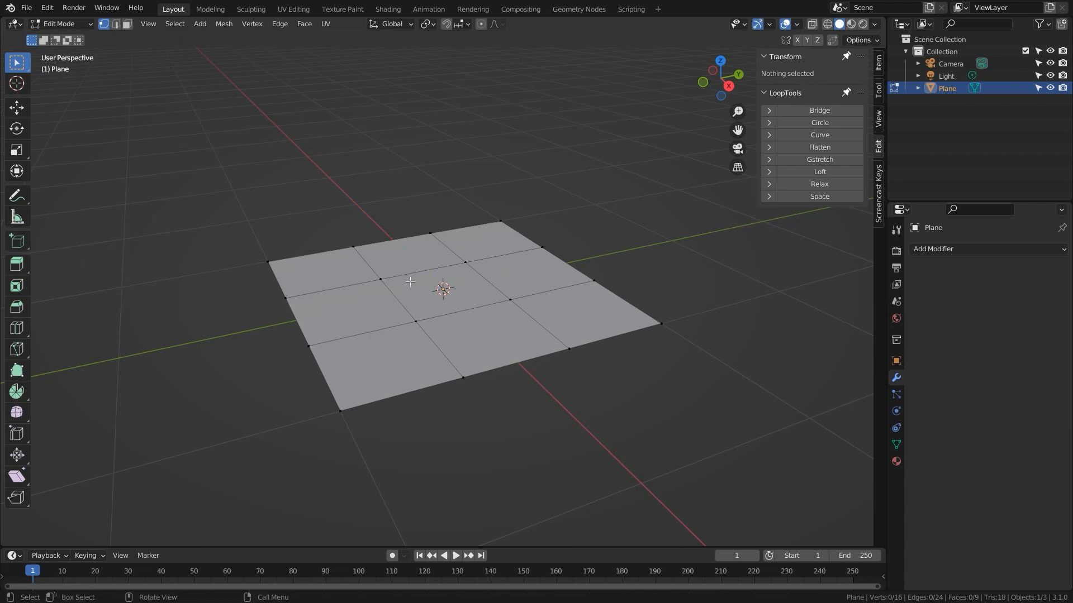
{"action": "left_click", "coordinate": [380, 279]}
{"action": "left_click", "coordinate": [509, 300], "text": "shift"}
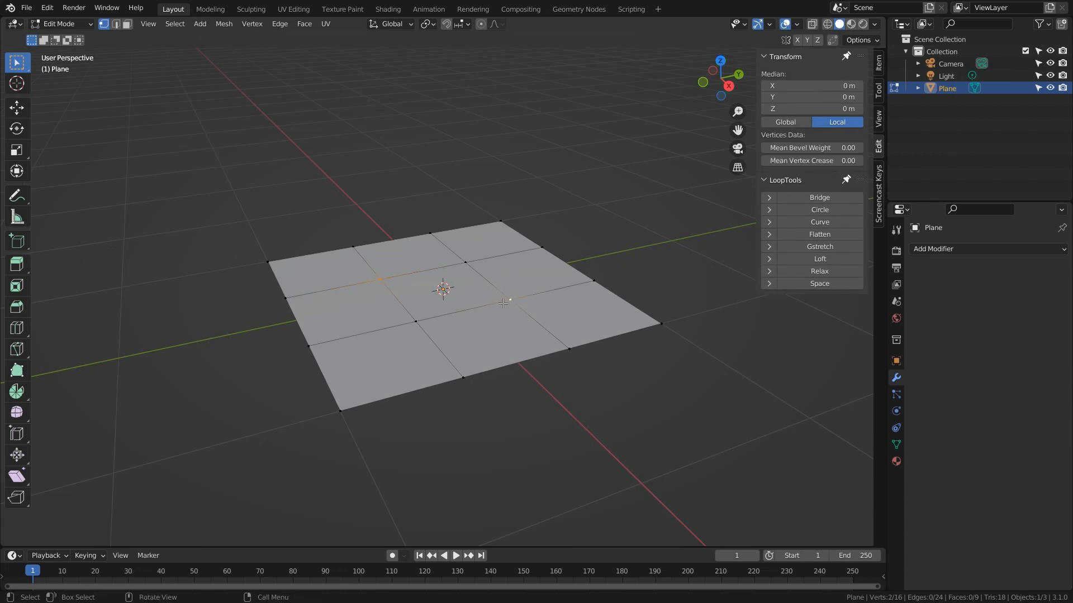
{"action": "key", "text": "f"}
{"action": "right_click", "coordinate": [444, 305]}
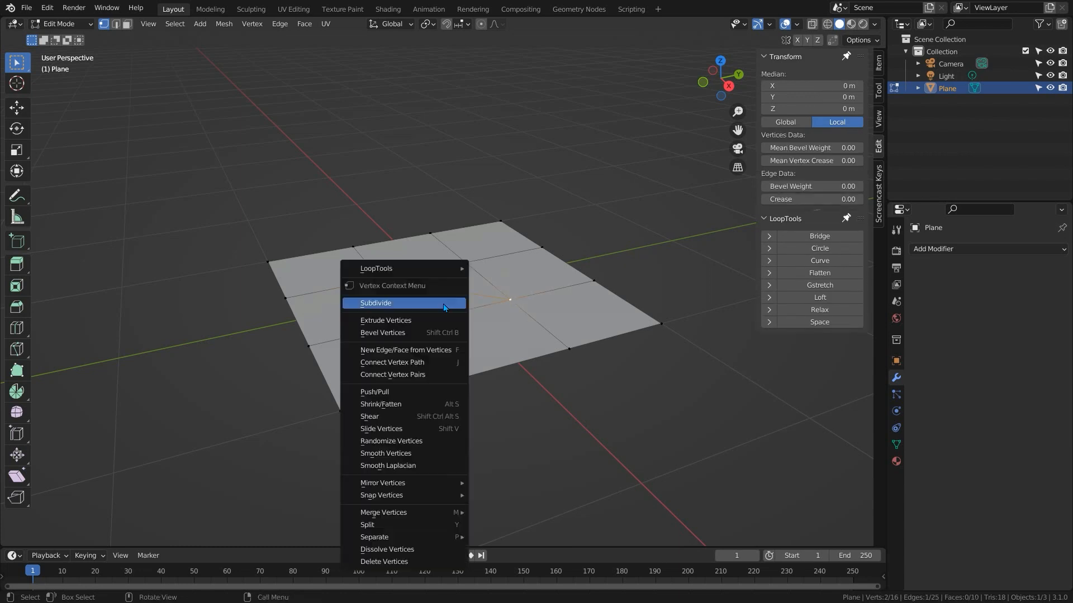
{"action": "left_click", "coordinate": [443, 304]}
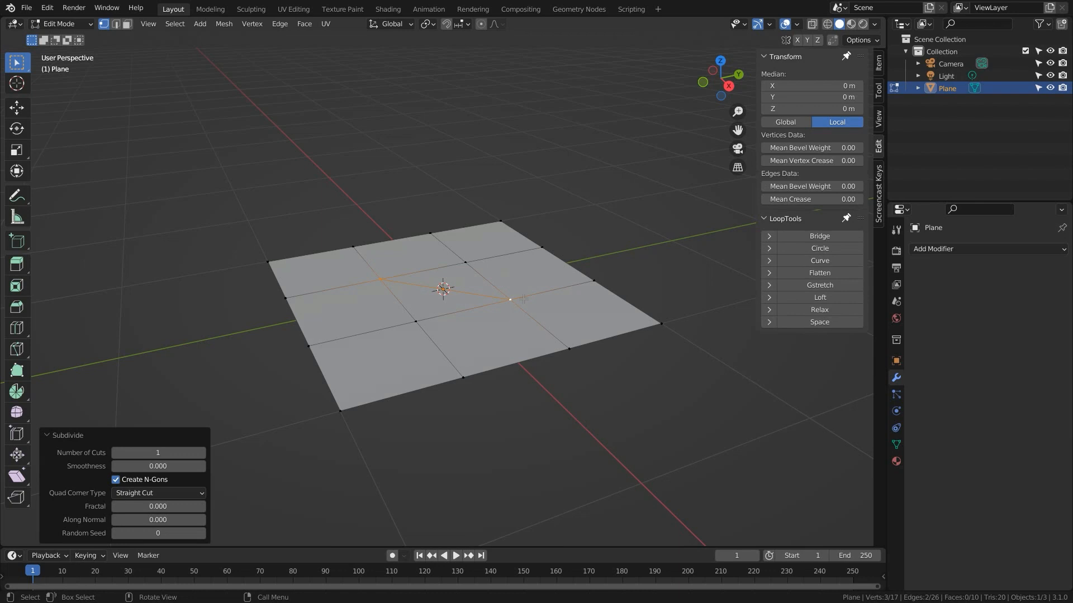
{"action": "middle_click_drag", "start_coordinate": [457, 283], "coordinate": [456, 325]}
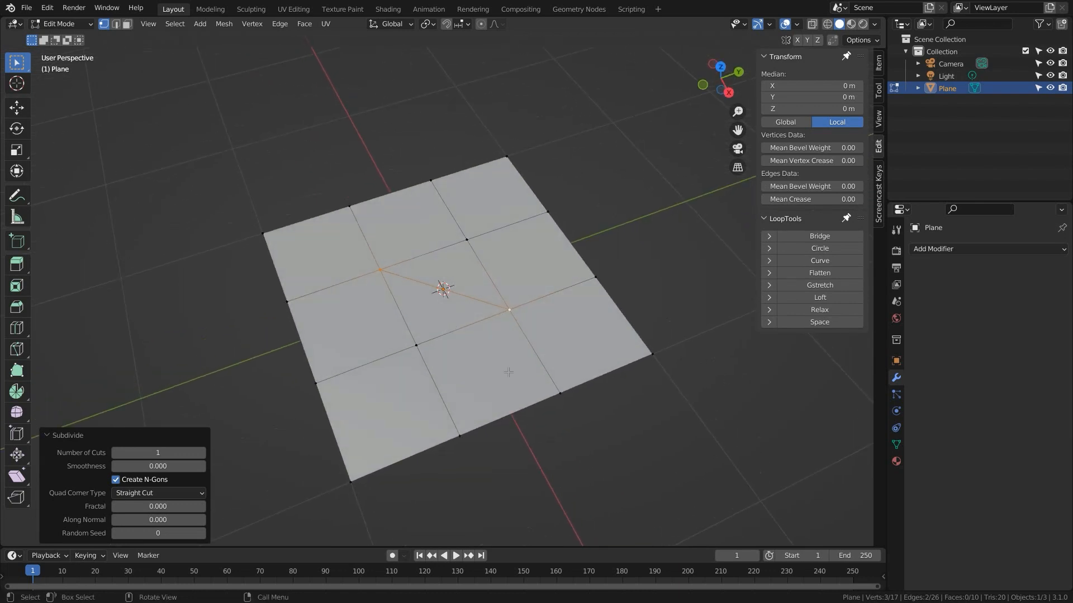
Place the 3D cursor beside the plane and preview a loop cut bending around the diagonal edge, without applying it.
{"action": "left_click", "coordinate": [783, 358]}
{"action": "right_click", "coordinate": [793, 349], "text": "shift"}
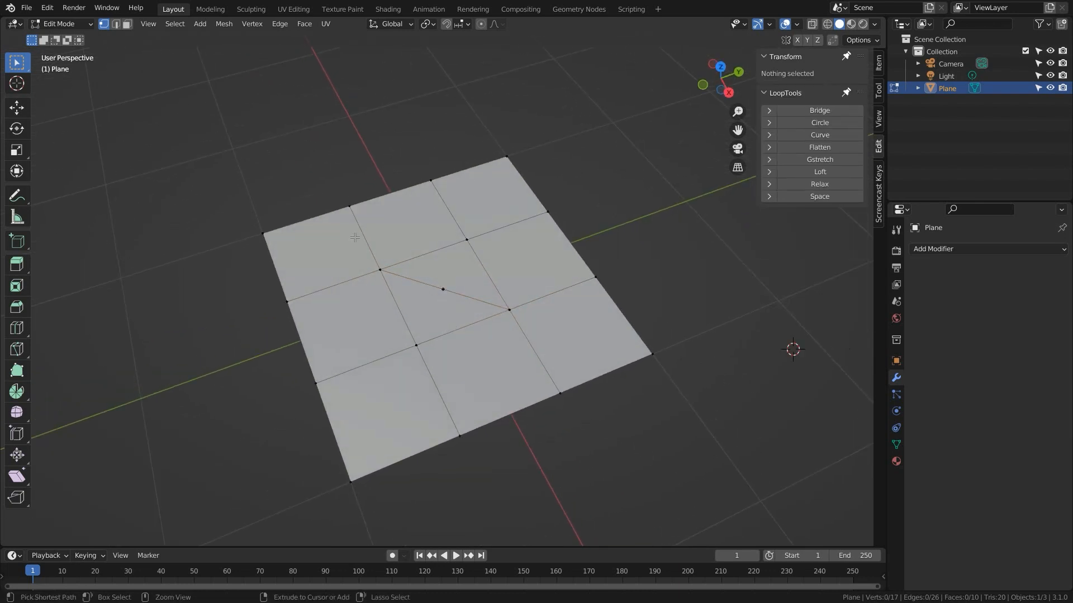
{"action": "key", "text": "ctrl+r"}
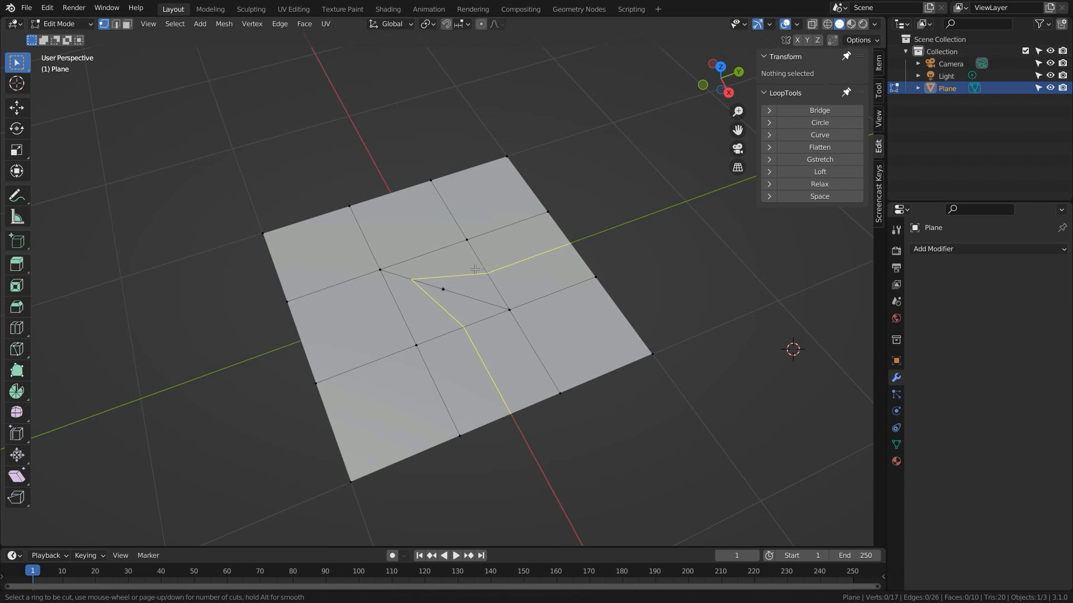
{"action": "key", "text": "Escape"}
Start a new file without saving the current one and delete the default cube.
{"action": "key", "text": "ctrl+n"}
{"action": "left_click", "coordinate": [604, 347]}
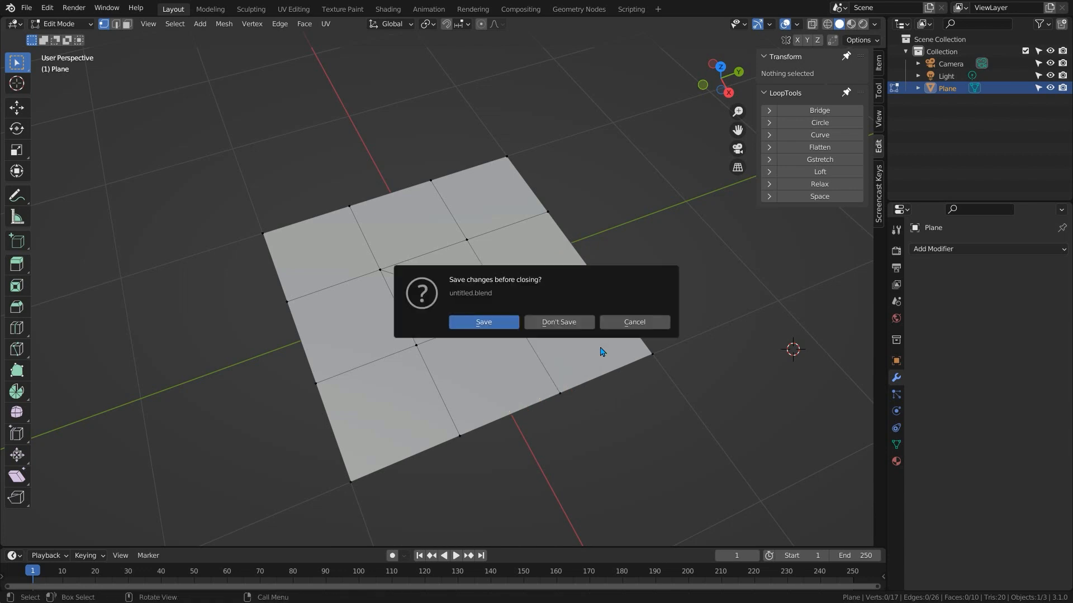
{"action": "left_click", "coordinate": [538, 318]}
{"action": "key", "text": "Delete"}
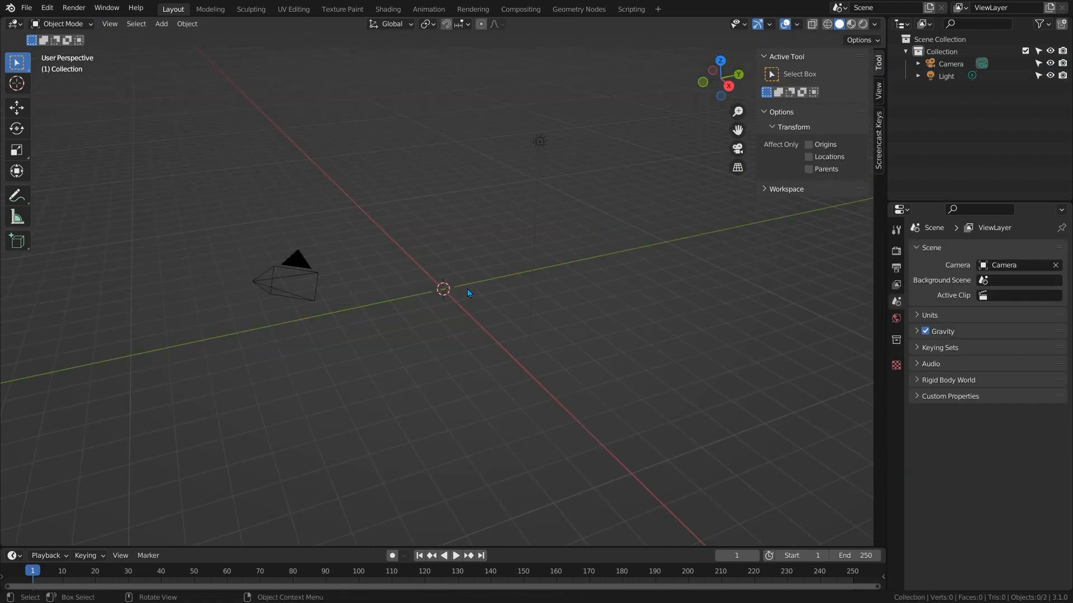
Add a plane mesh at the world origin and enter Edit Mode on it.
{"action": "key", "text": "shift+a"}
{"action": "mouse_move", "coordinate": [481, 285]}
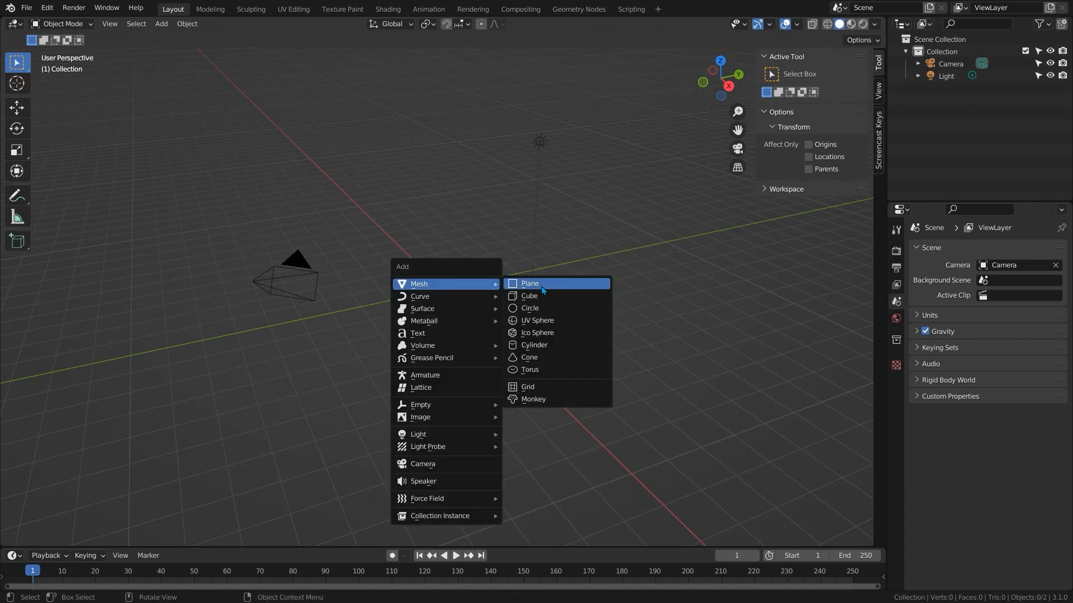
{"action": "left_click", "coordinate": [540, 285]}
{"action": "key", "text": "Tab"}
{"action": "scroll", "coordinate": [486, 286], "scroll_direction": "up", "scroll_amount": 7}
Subdivide the whole plane with the number of cuts set to 5.
{"action": "right_click", "coordinate": [485, 286]}
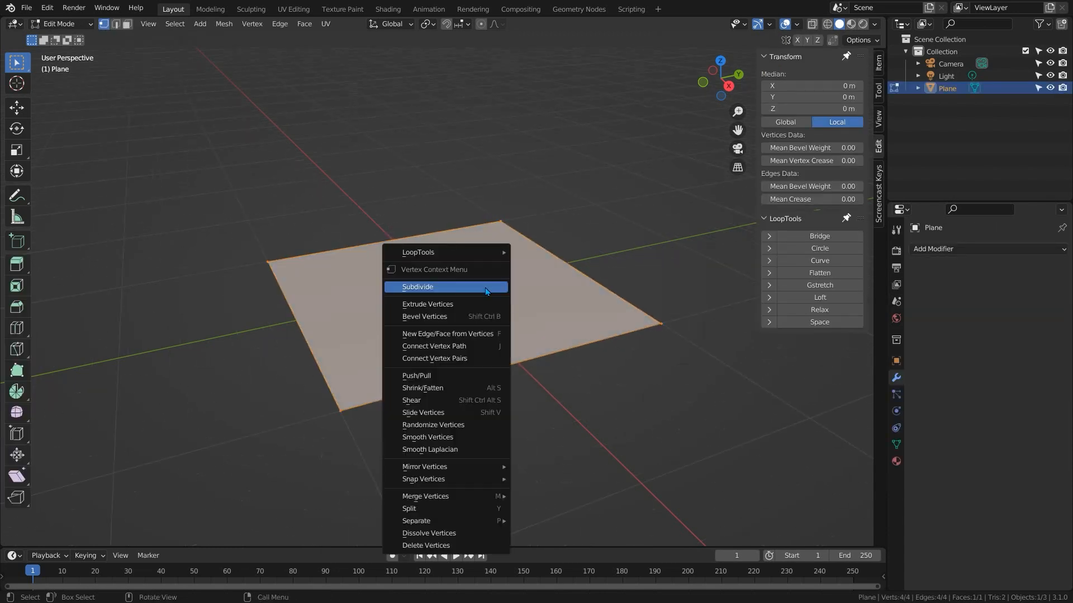
{"action": "left_click", "coordinate": [484, 284]}
{"action": "left_click", "coordinate": [67, 540]}
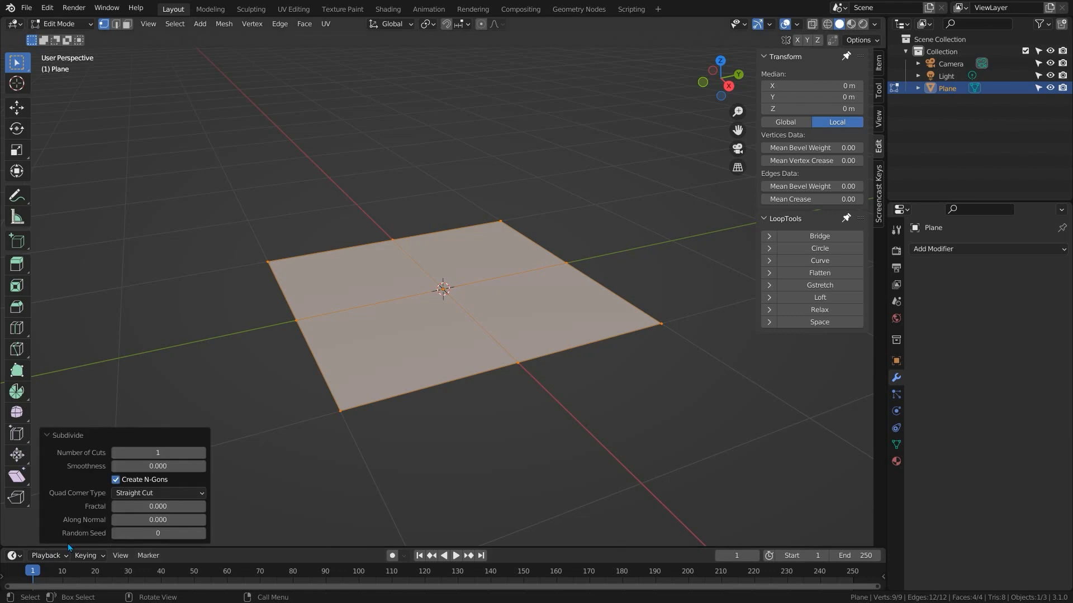
{"action": "left_click", "coordinate": [168, 454]}
{"action": "type", "text": "5"}
{"action": "key", "text": "Return"}
Add a level 3 Subdivision Surface modifier to the plane in Object Mode and return to Edit Mode.
{"action": "key", "text": "Tab"}
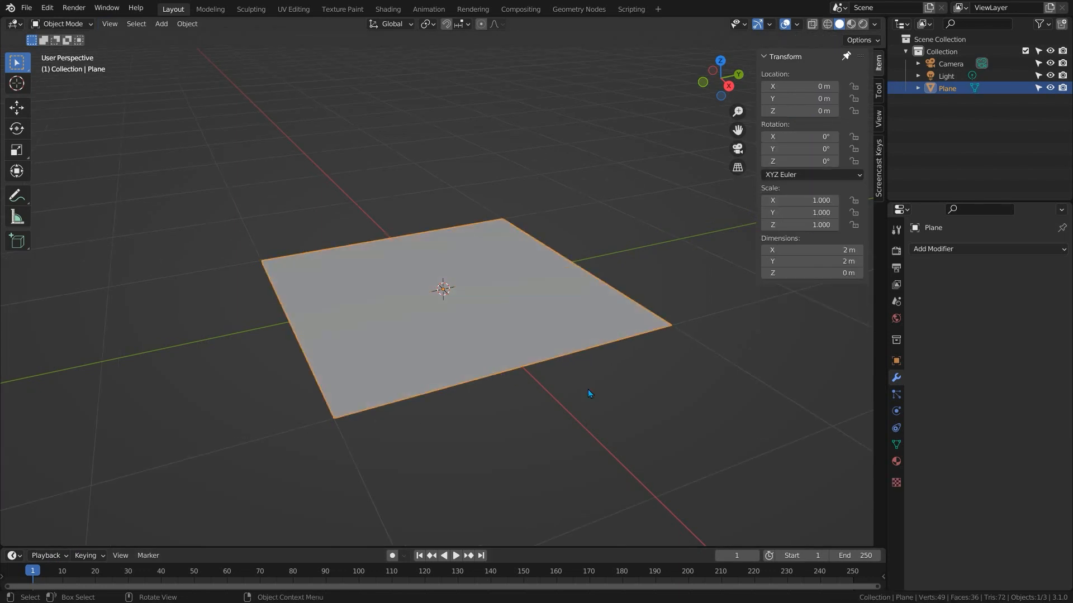
{"action": "key", "text": "ctrl+3"}
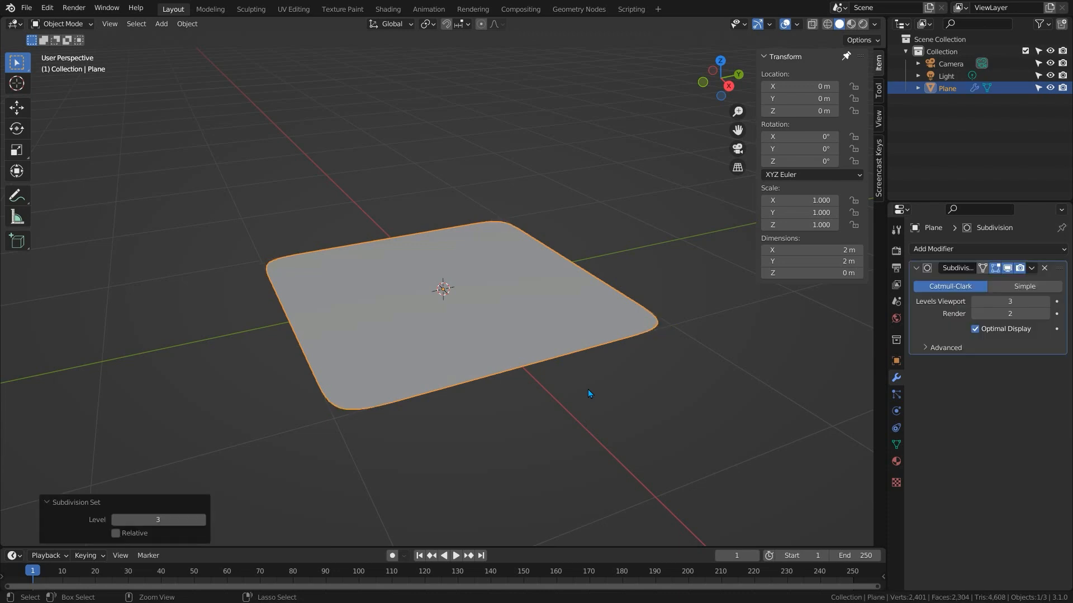
{"action": "key", "text": "Tab"}
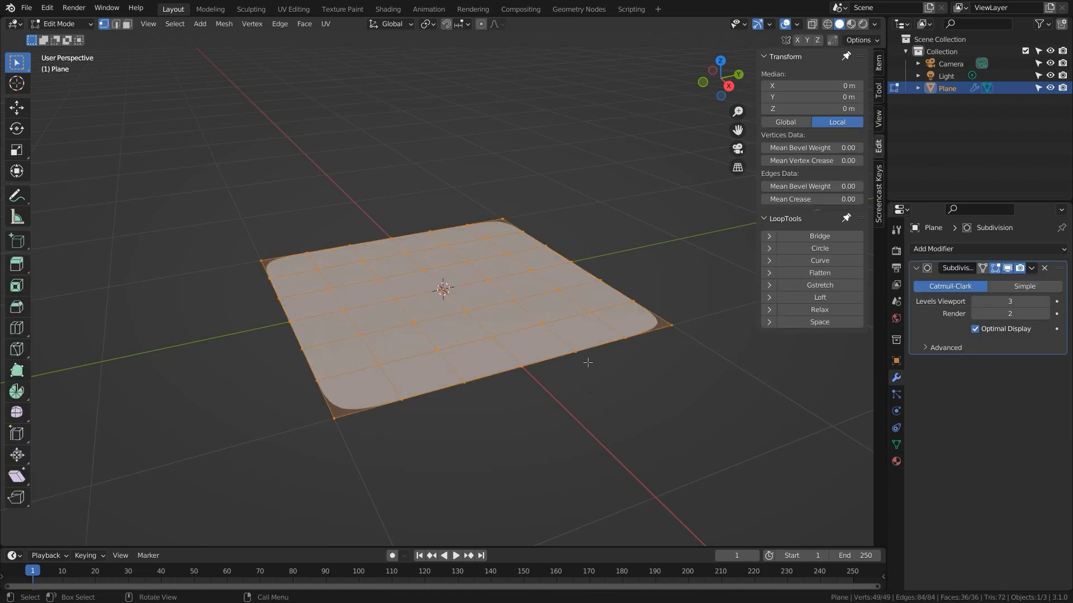
Extrude the single plane face second in from both edges near the far corner upwards by 0.5 m.
{"action": "key", "text": "3"}
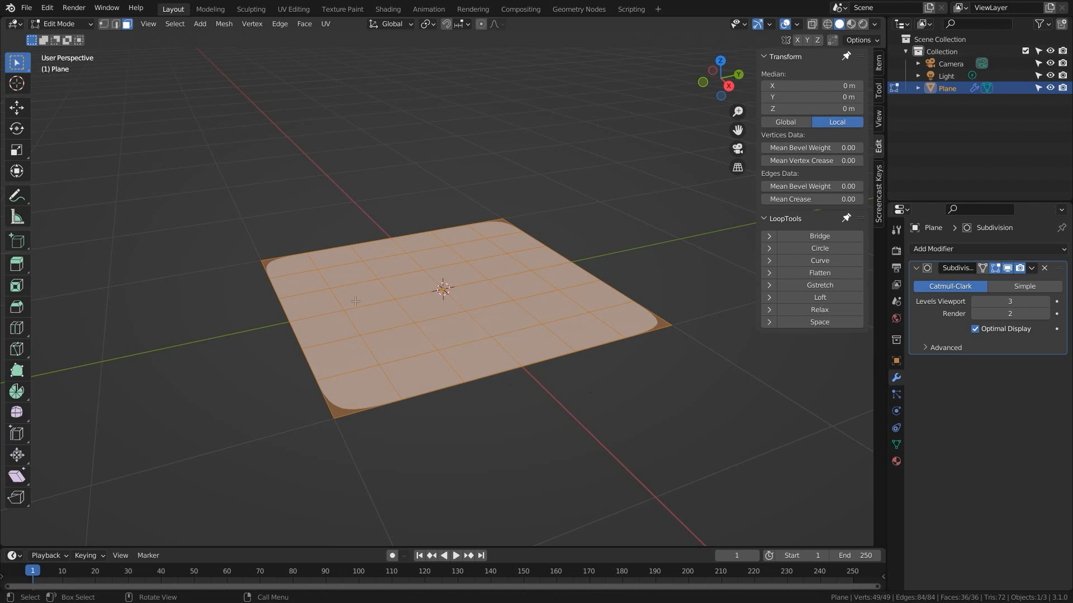
{"action": "left_click", "coordinate": [350, 275]}
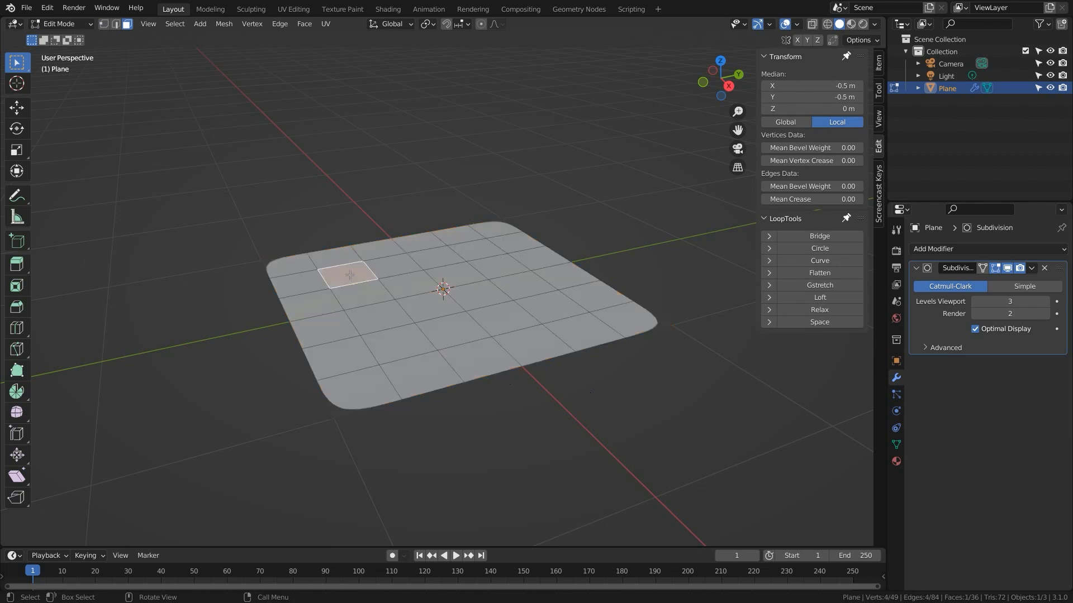
{"action": "scroll", "coordinate": [313, 262], "scroll_direction": "up", "scroll_amount": 5}
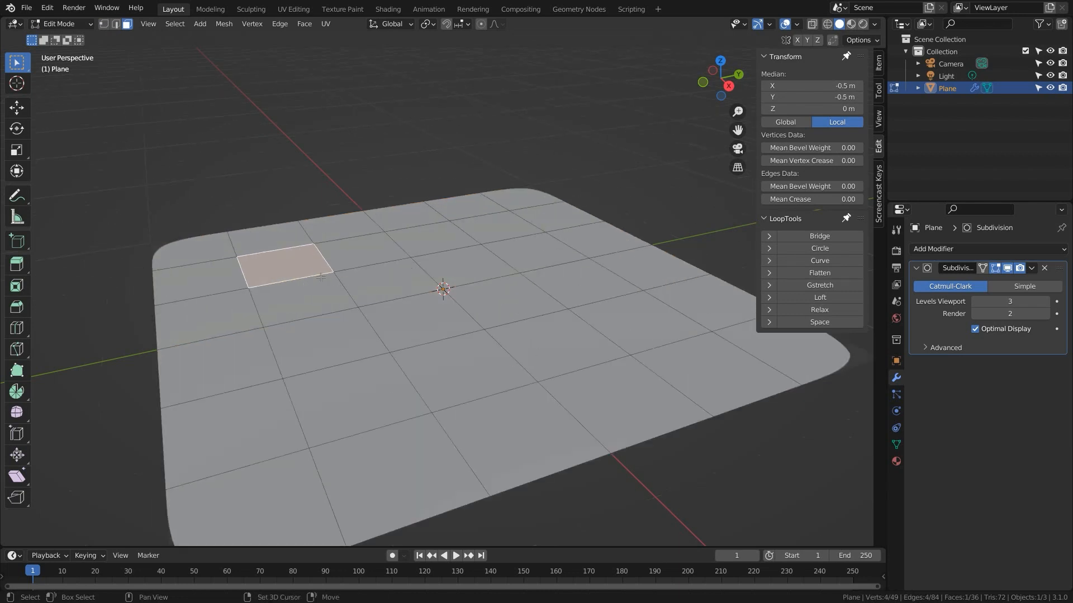
{"action": "key", "text": "e"}
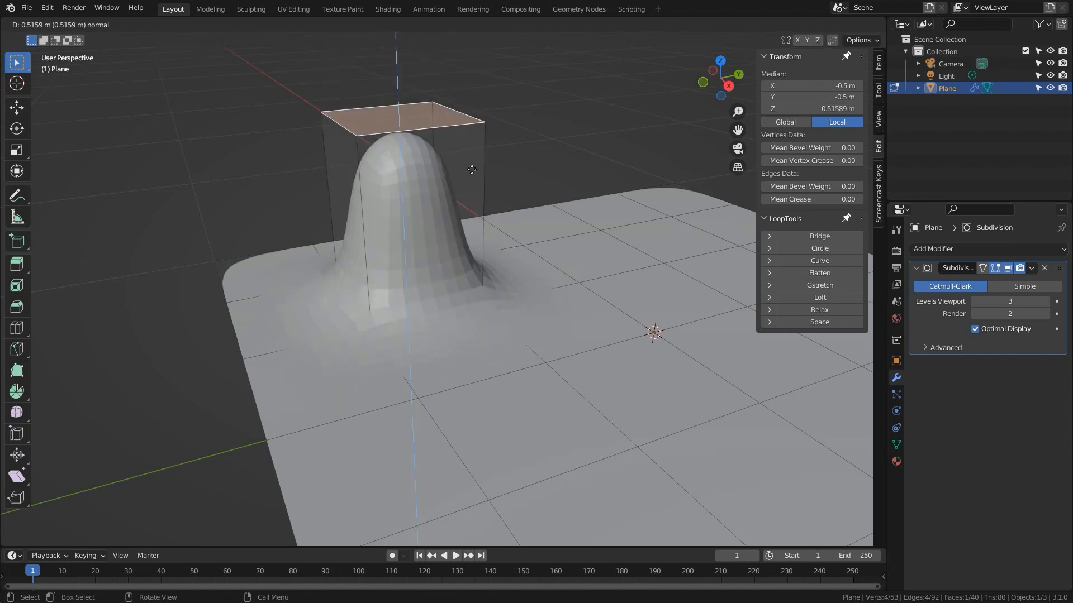
{"action": "type", "text": "0.5"}
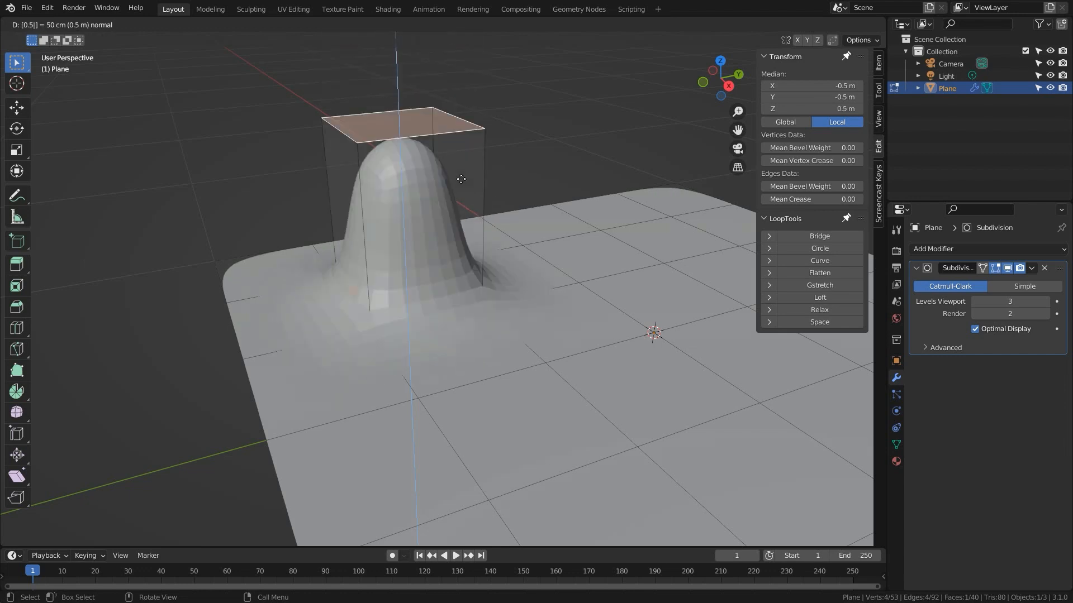
{"action": "key", "text": "Return"}
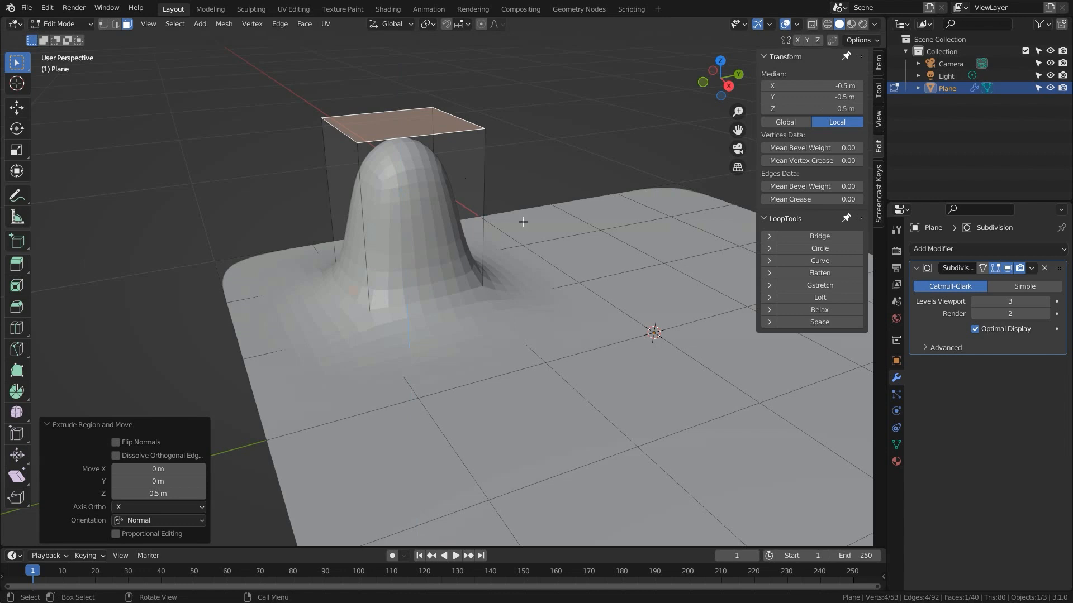
Show the Subdivision modifier's result on the edit cage and select the front corner vertex at the base of the extrusion.
{"action": "left_click", "coordinate": [983, 268]}
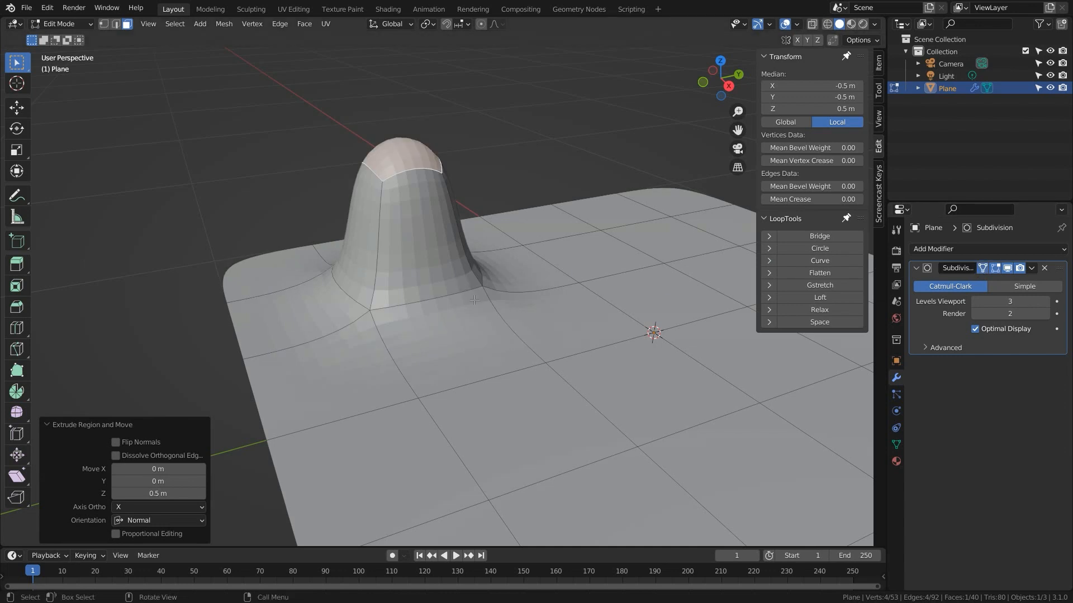
{"action": "key", "text": "1"}
{"action": "left_click", "coordinate": [370, 305]}
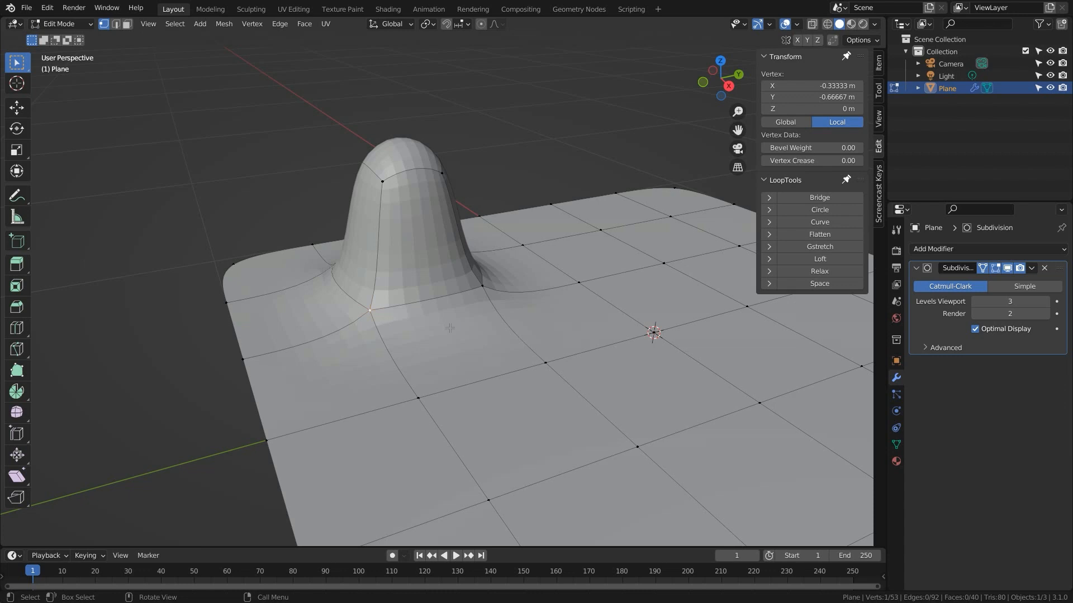
{"action": "mouse_move", "coordinate": [399, 320]}
{"action": "middle_mouse_down"}
{"action": "mouse_move", "coordinate": [410, 330]}
{"action": "mouse_move", "coordinate": [397, 330]}
{"action": "middle_mouse_up"}
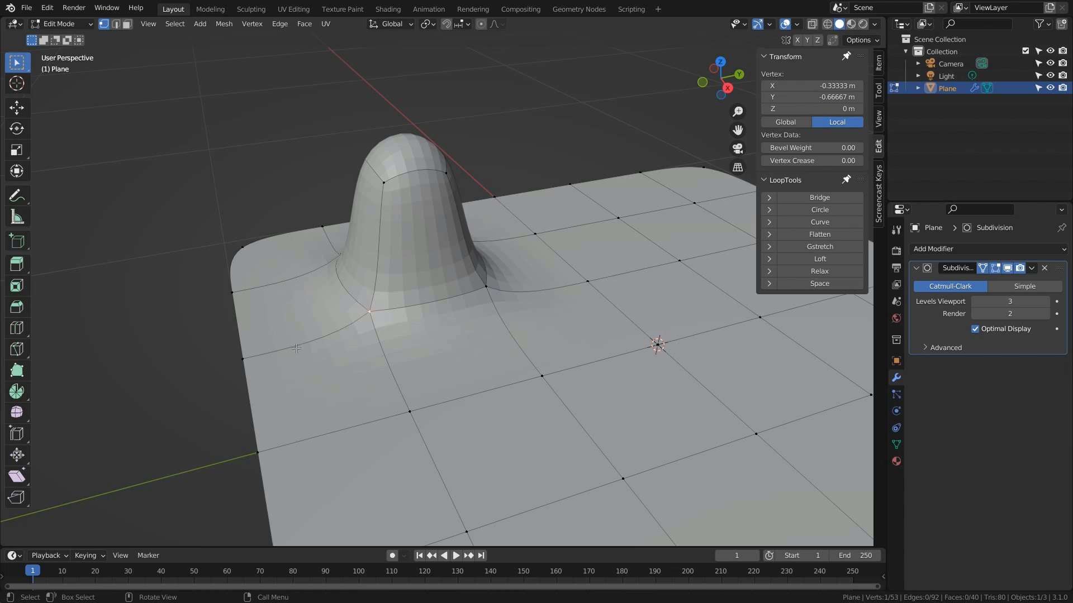
Add four loop cuts across the plane, one close to each side of the extrusion's base.
{"action": "key", "text": "ctrl+r"}
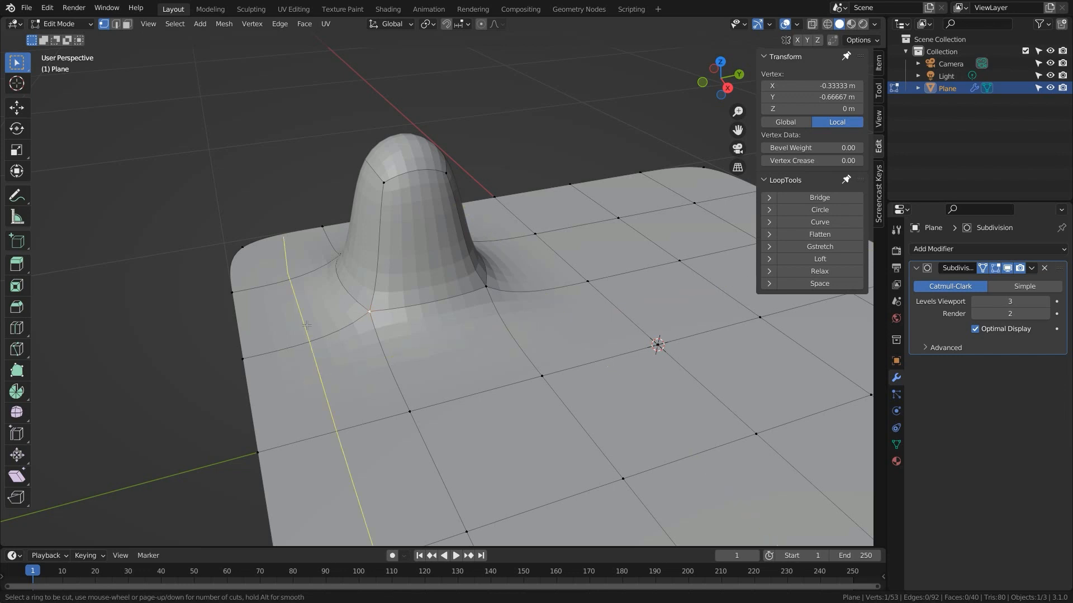
{"action": "left_click", "coordinate": [364, 358]}
{"action": "left_click", "coordinate": [354, 349]}
{"action": "key", "text": "ctrl+r"}
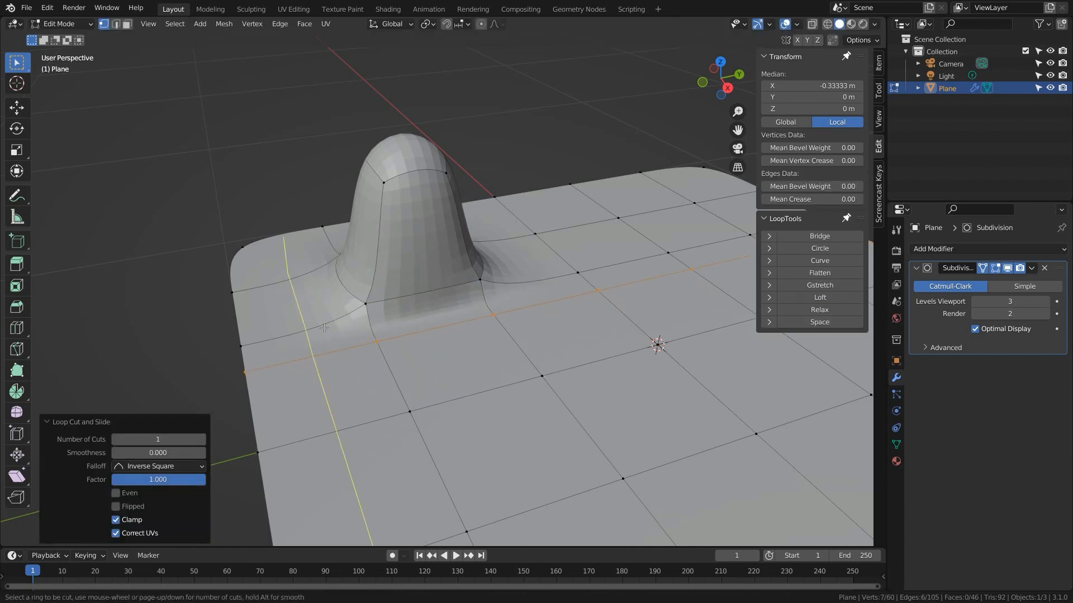
{"action": "left_click", "coordinate": [331, 244]}
{"action": "left_click", "coordinate": [328, 241]}
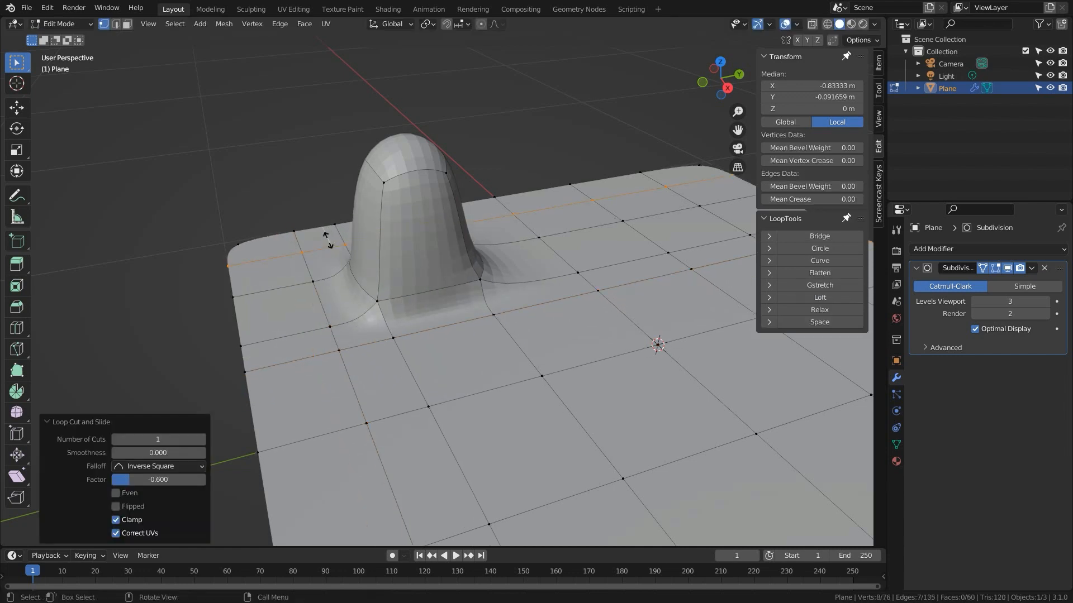
{"action": "key", "text": "ctrl+r"}
{"action": "left_click", "coordinate": [509, 302]}
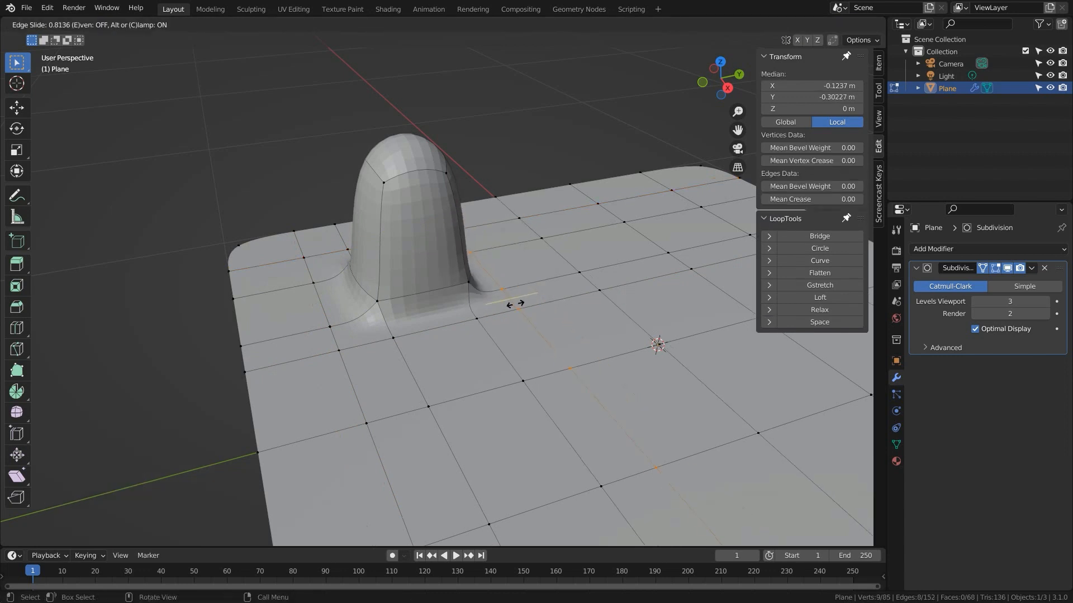
{"action": "left_click", "coordinate": [509, 305]}
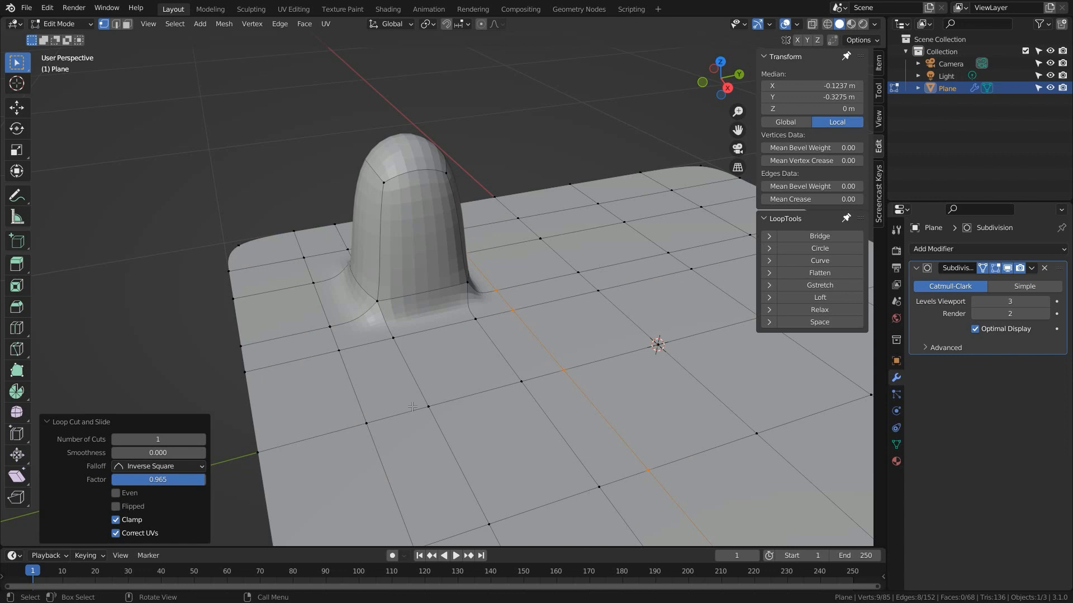
Undo the four loop cuts around the extrusion's base.
{"action": "key", "text": "ctrl+z"}
{"action": "key", "text": "ctrl+z"}
{"action": "key", "text": "ctrl+z"}
{"action": "key", "text": "ctrl+z"}
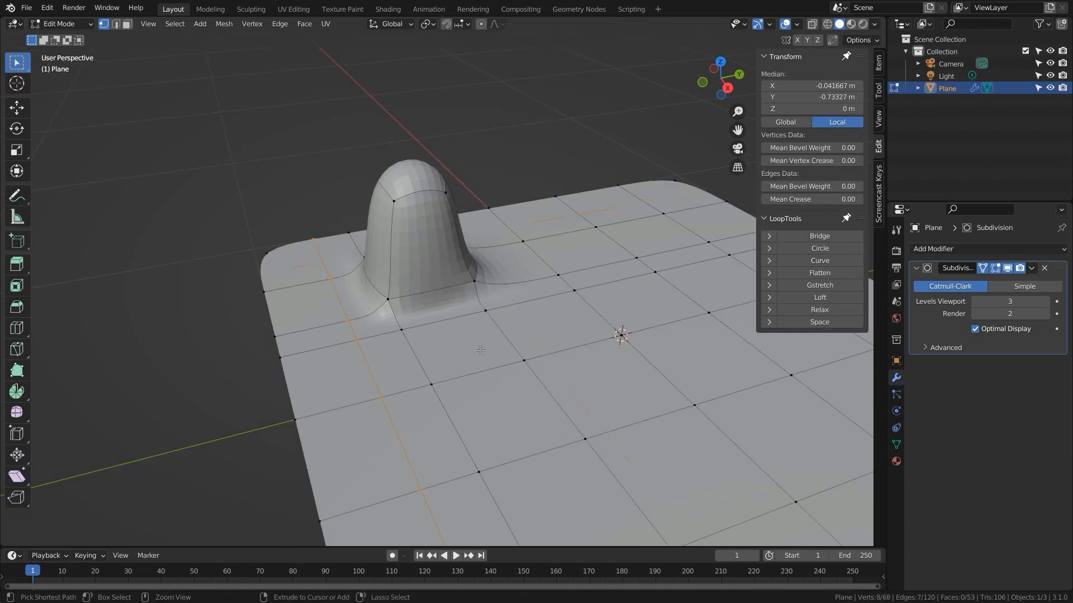
Try a horizontal loop cut around the extruded column, slid slightly towards its base with a factor of about 0.15, and undo it.
{"action": "middle_click_drag", "start_coordinate": [480, 350], "coordinate": [322, 346], "text": "shift"}
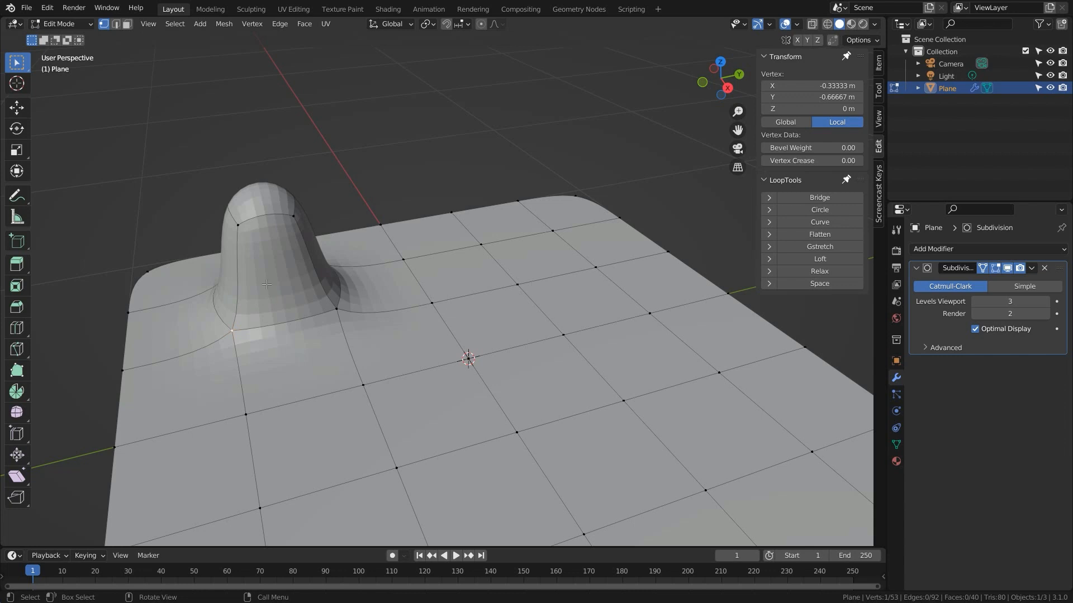
{"action": "key", "text": "ctrl+r"}
{"action": "left_click", "coordinate": [250, 291]}
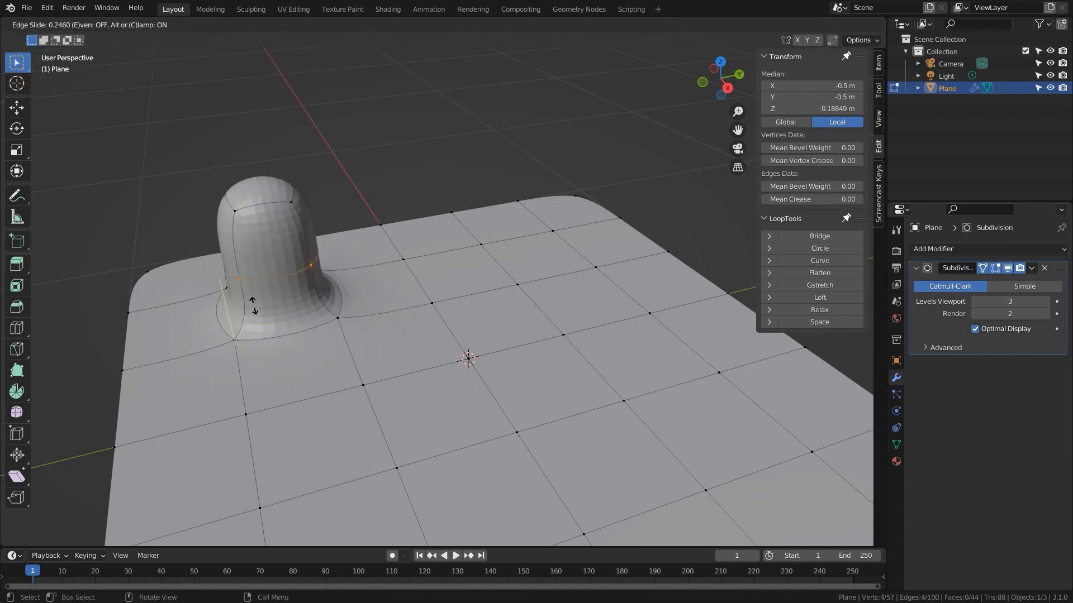
{"action": "left_click", "coordinate": [252, 304]}
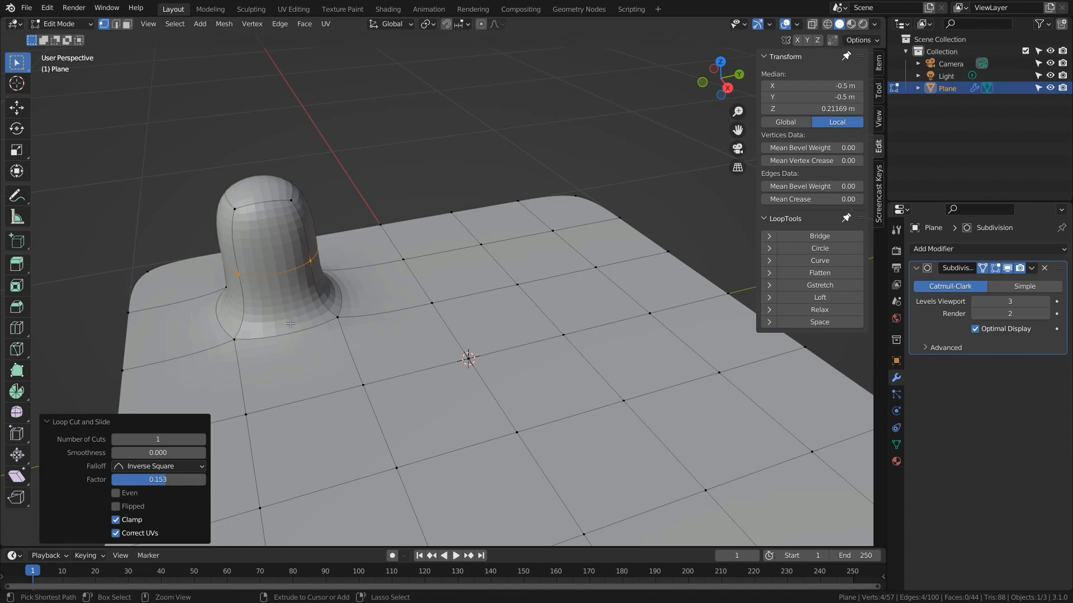
{"action": "key", "text": "ctrl+z"}
Inset the centre face of the plane's empty far corner area with Outset enabled and a thickness of about 0.134 m.
{"action": "middle_click_drag", "start_coordinate": [558, 273], "coordinate": [475, 315]}
{"action": "key", "text": "3"}
{"action": "left_click", "coordinate": [579, 298]}
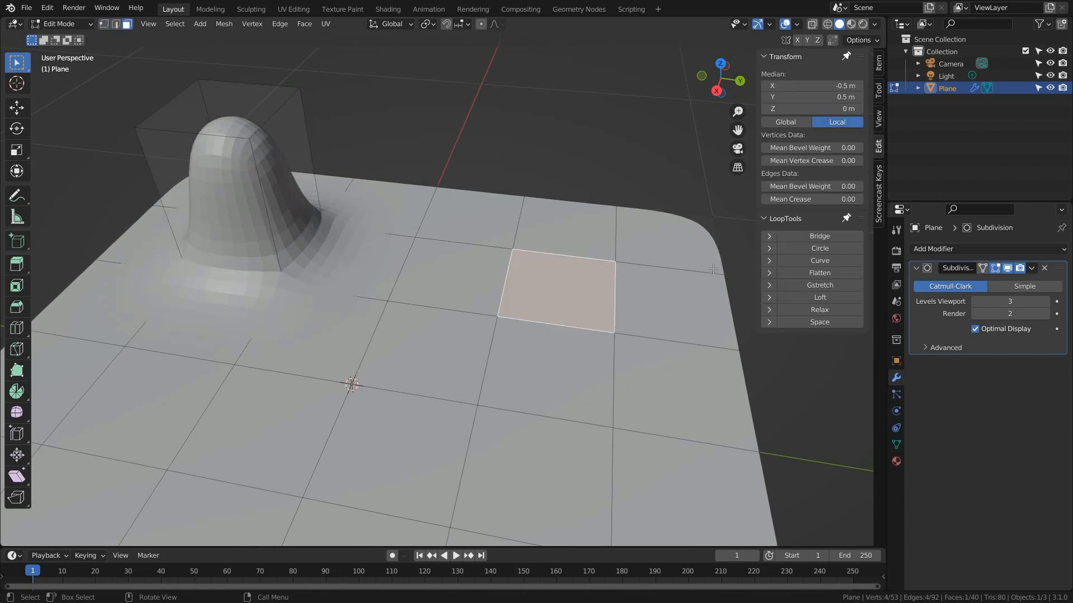
{"action": "key", "text": "i"}
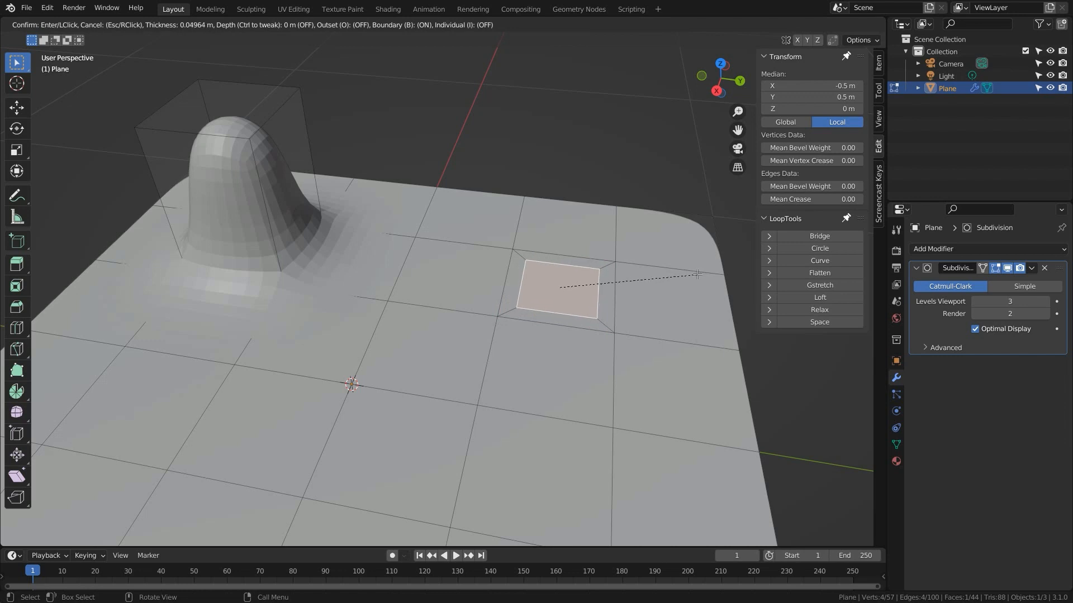
{"action": "key", "text": "o"}
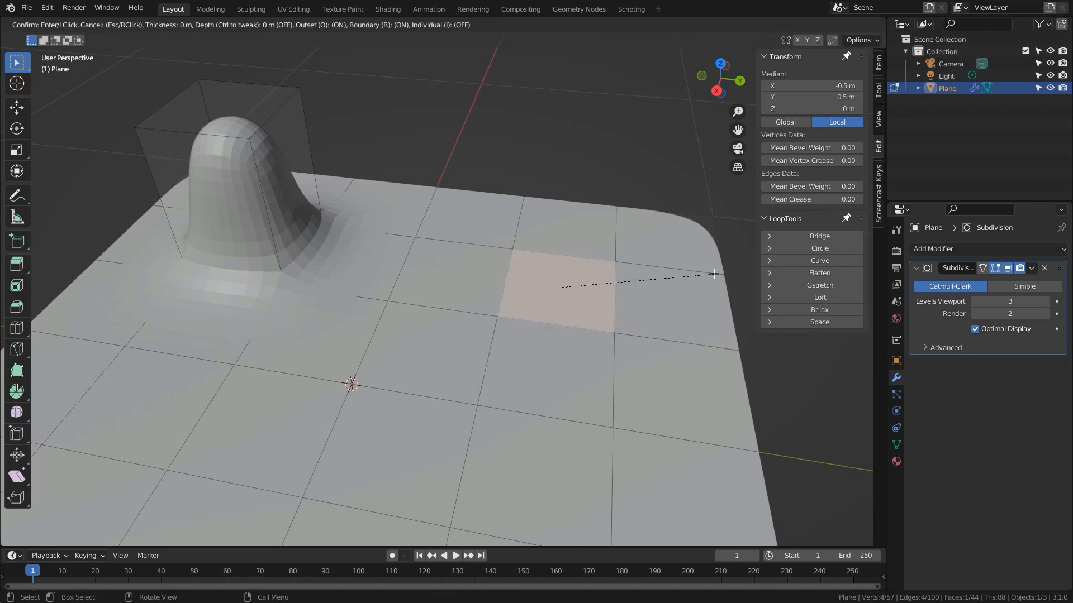
{"action": "left_click", "coordinate": [508, 287]}
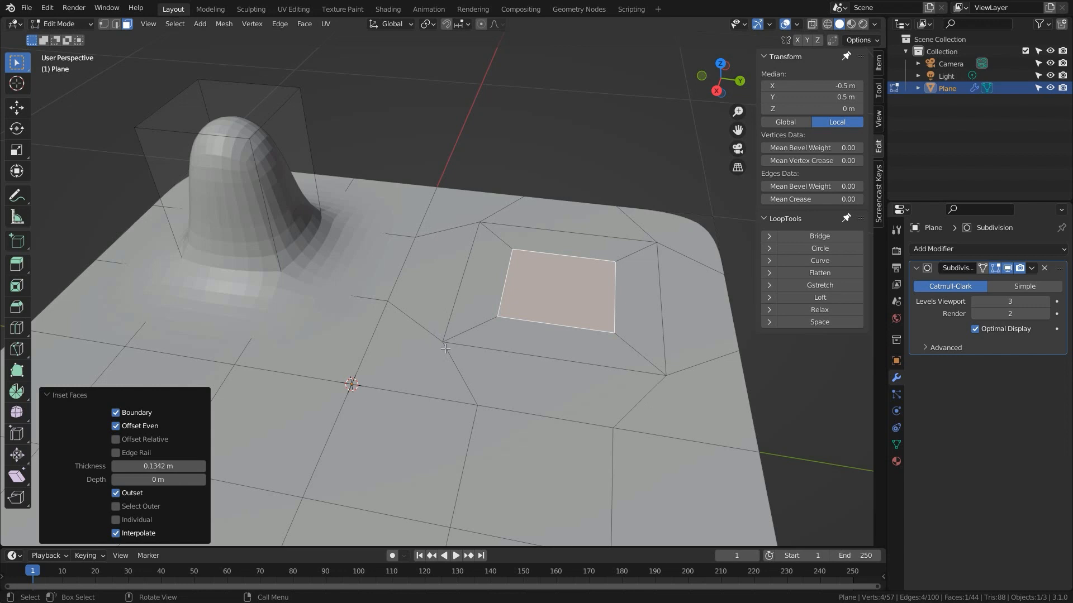
{"action": "middle_click_drag", "start_coordinate": [557, 244], "coordinate": [545, 201], "text": "shift"}
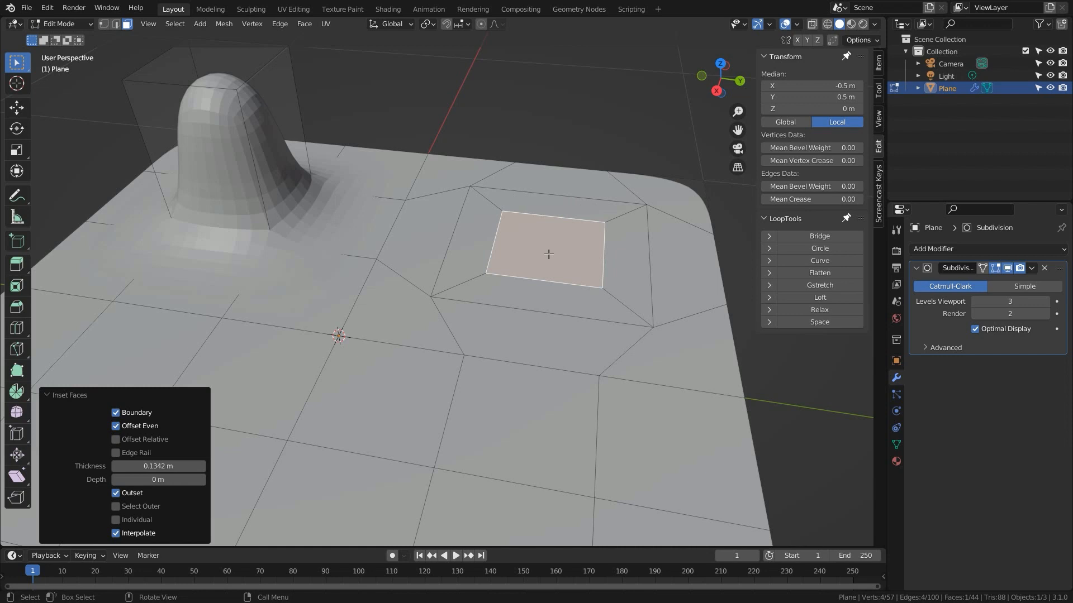
Extrude the outset ring's inner face upwards by 0.5 m.
{"action": "key", "text": "1"}
{"action": "left_click", "coordinate": [487, 272]}
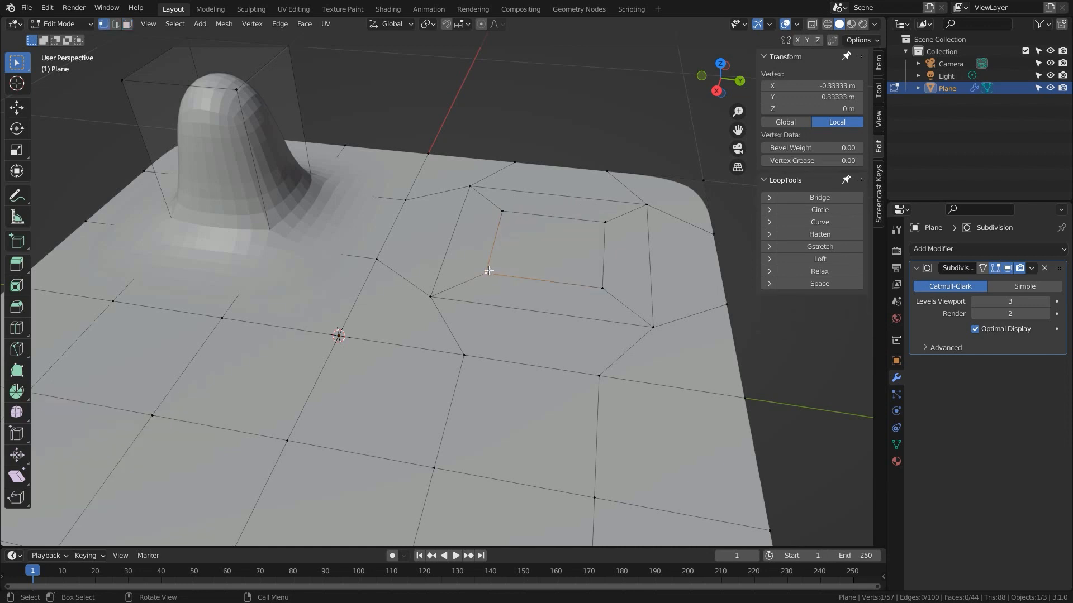
{"action": "key", "text": "3"}
{"action": "left_click", "coordinate": [567, 261]}
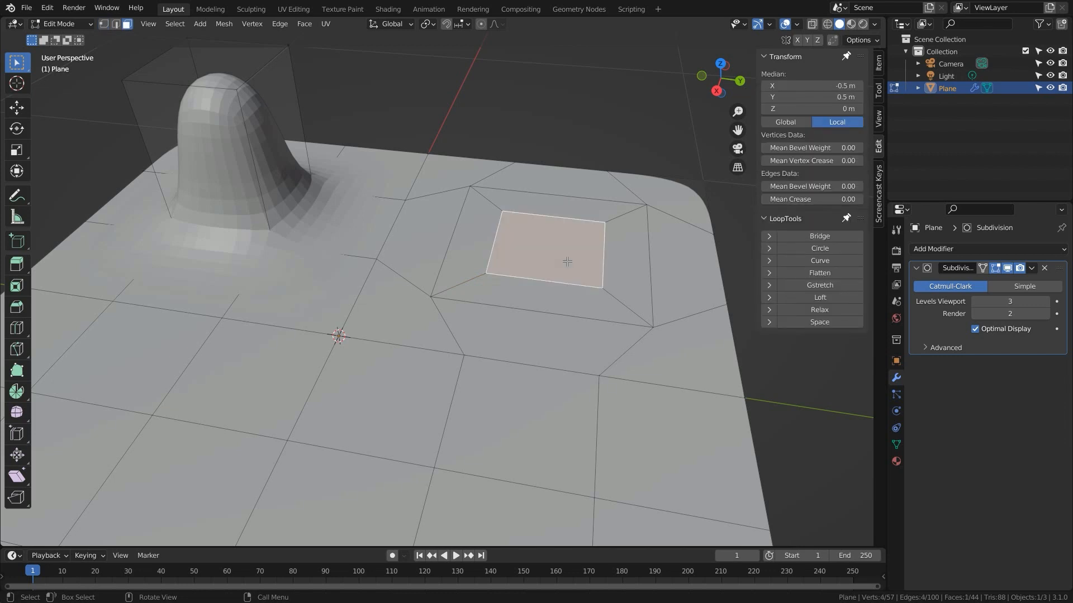
{"action": "key", "text": "e"}
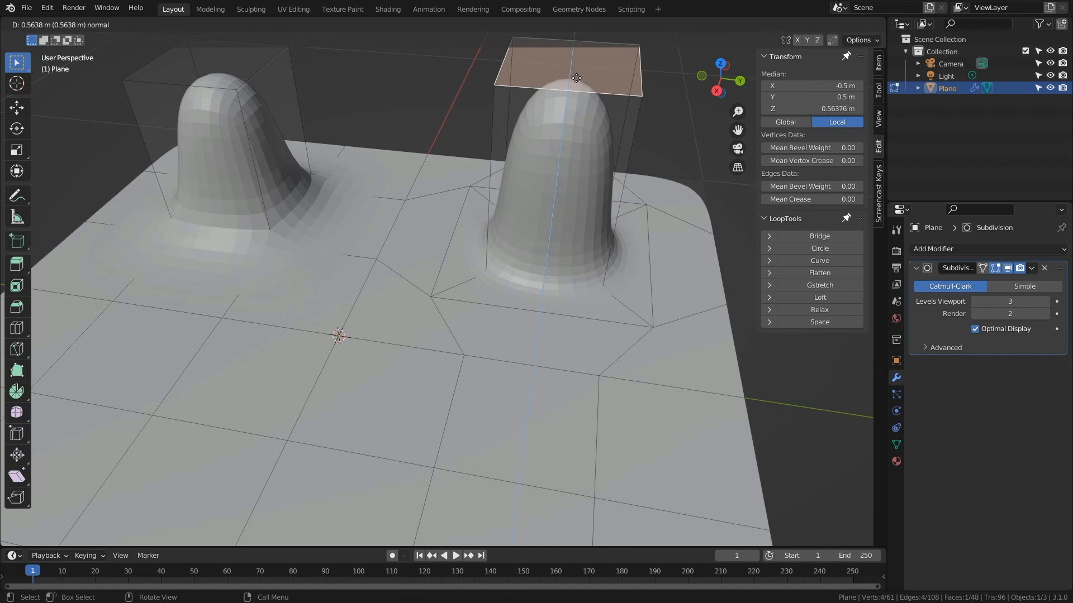
{"action": "type", "text": "0.5"}
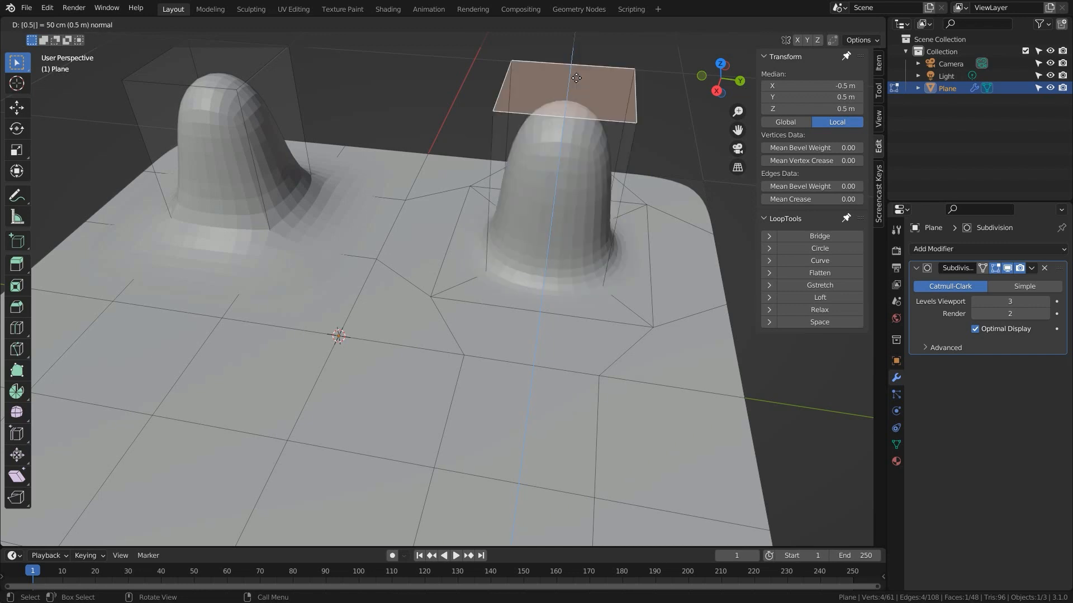
{"action": "key", "text": "Return"}
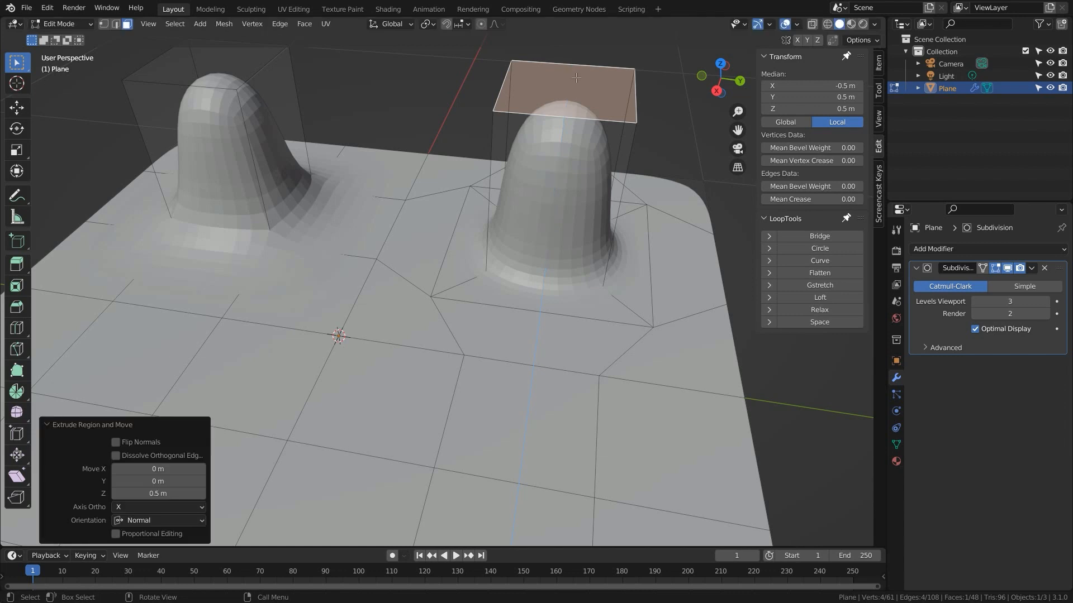
Add a loop cut in the ring around the new column's base, slid outwards by a factor of about 0.39, and mark it as a seam.
{"action": "key", "text": "2"}
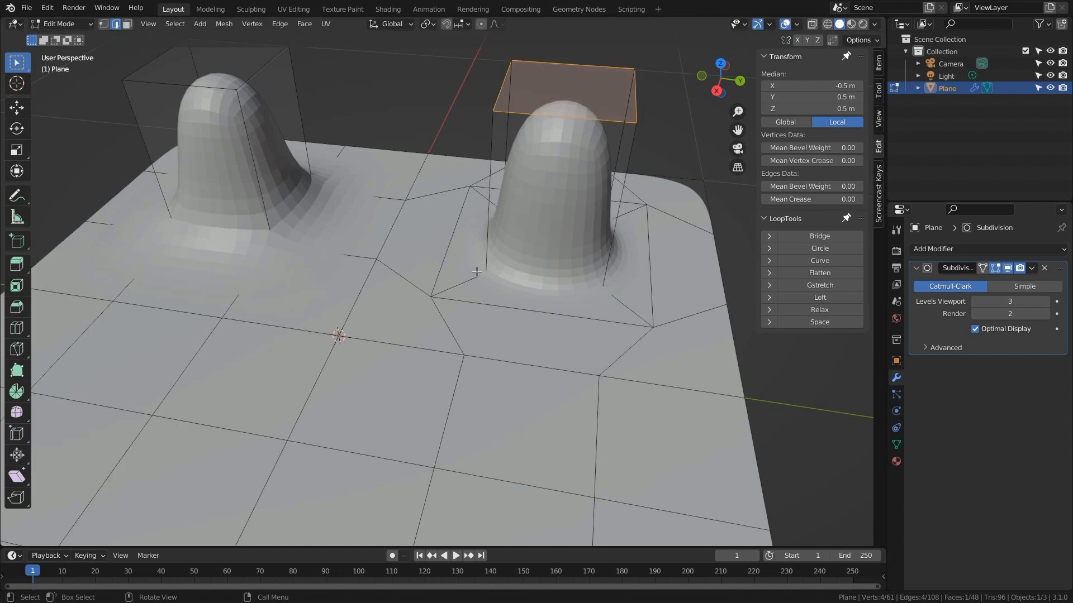
{"action": "key", "text": "ctrl+r"}
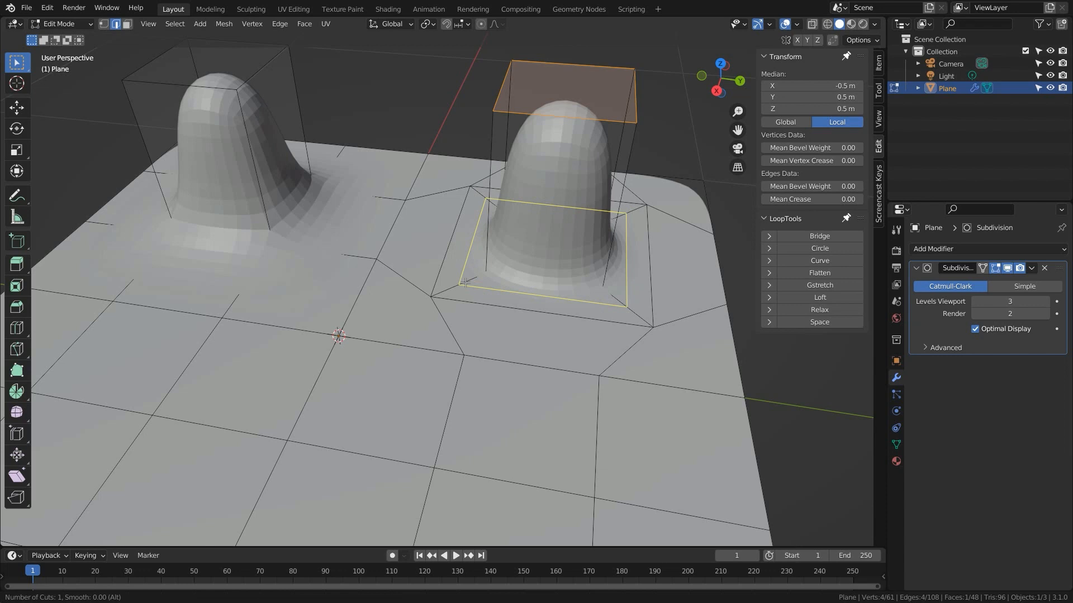
{"action": "left_click", "coordinate": [466, 283]}
{"action": "left_click", "coordinate": [450, 285]}
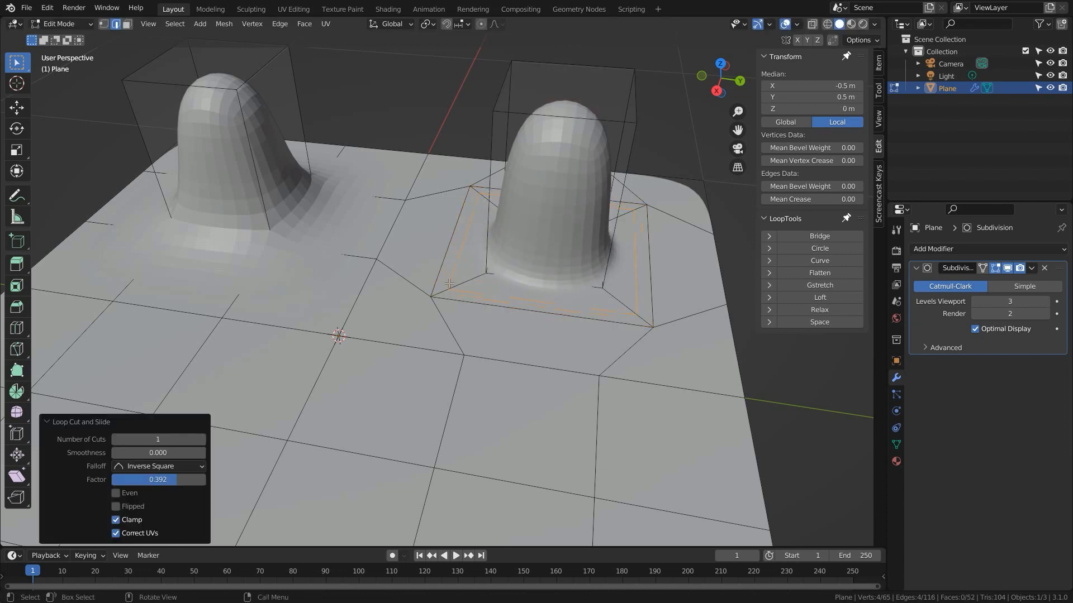
{"action": "right_click", "coordinate": [450, 284]}
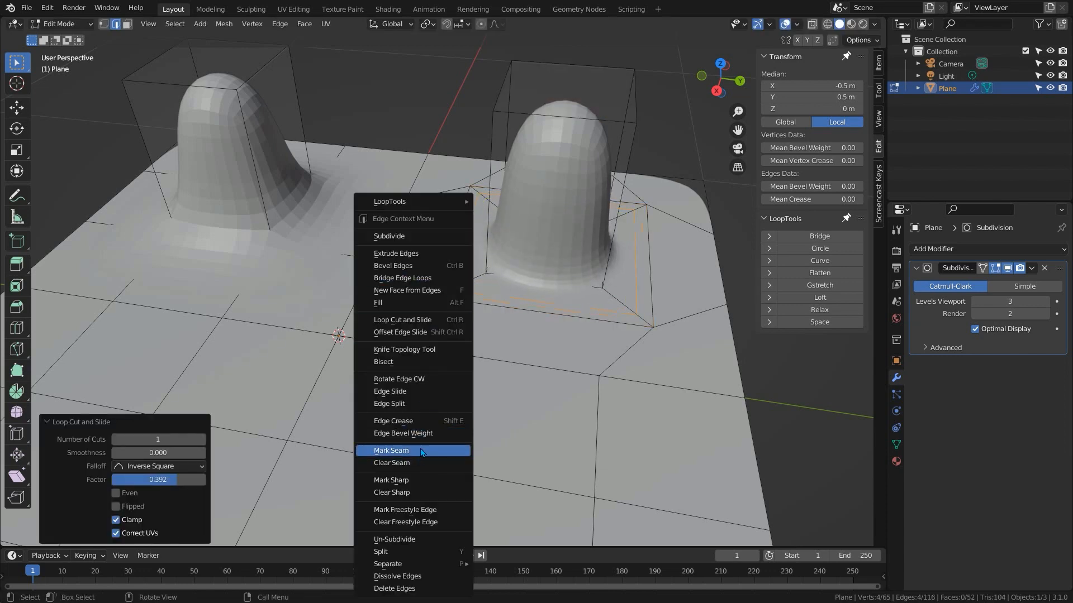
{"action": "left_click", "coordinate": [422, 512]}
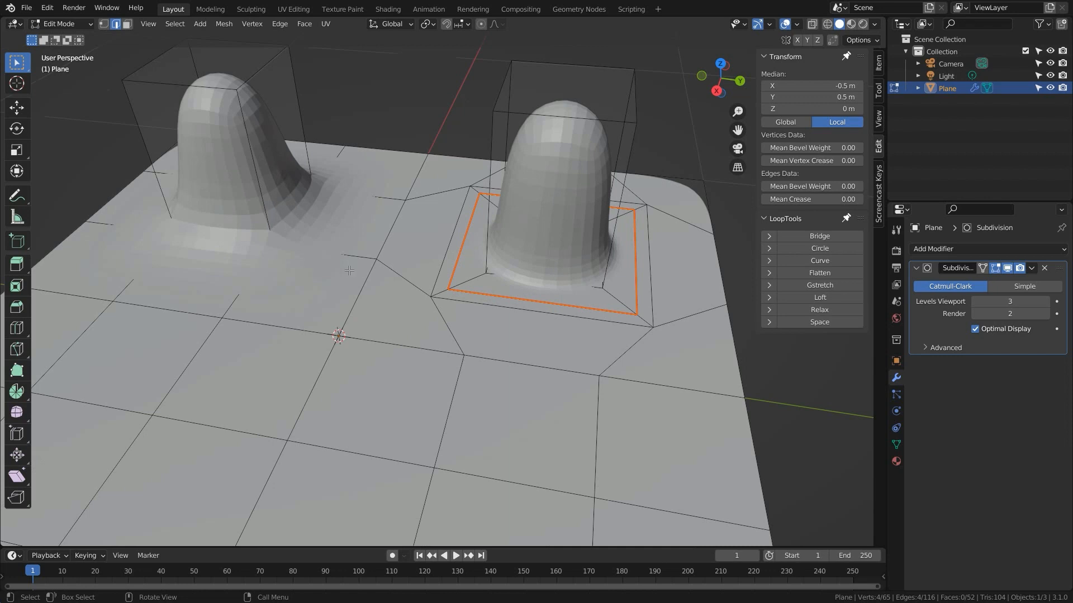
Slide the seam loop around the new column's base further outwards by a factor of about 0.53.
{"action": "key", "text": "g"}
{"action": "key", "text": "g"}
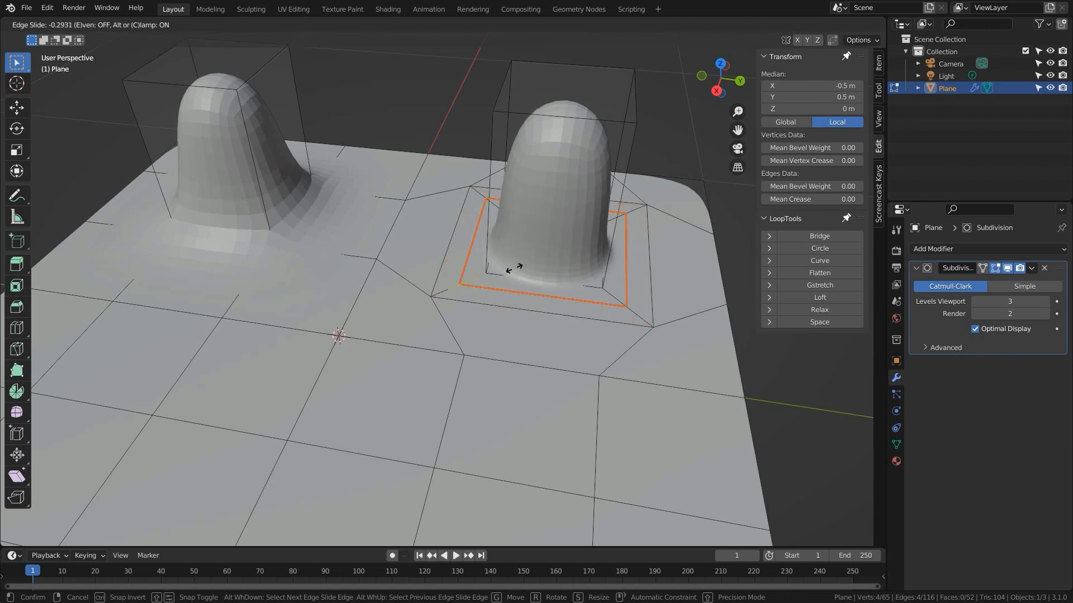
{"action": "left_click", "coordinate": [491, 286]}
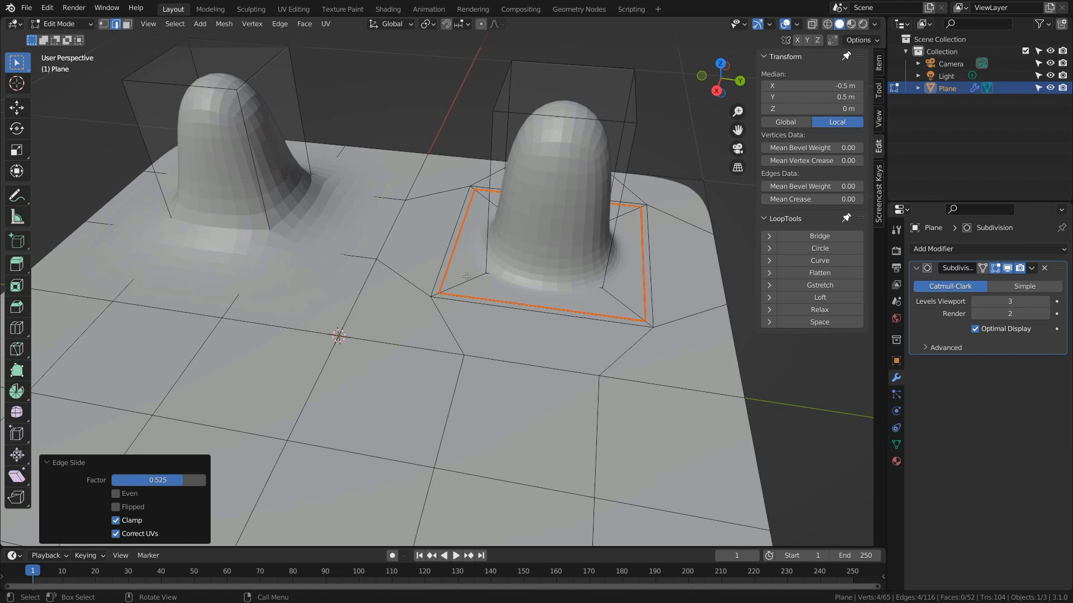
Add two evenly spaced horizontal loop cuts around each of the two extruded columns.
{"action": "key", "text": "ctrl+r"}
{"action": "scroll", "coordinate": [499, 181], "scroll_direction": "up", "scroll_amount": 1}
{"action": "left_click", "coordinate": [498, 181]}
{"action": "right_click", "coordinate": [498, 181]}
{"action": "key", "text": "ctrl+r"}
{"action": "left_click", "coordinate": [262, 147]}
{"action": "right_click", "coordinate": [263, 146]}
Extrude the middle front faces of both columns outwards together into horizontal arms.
{"action": "key", "text": "3"}
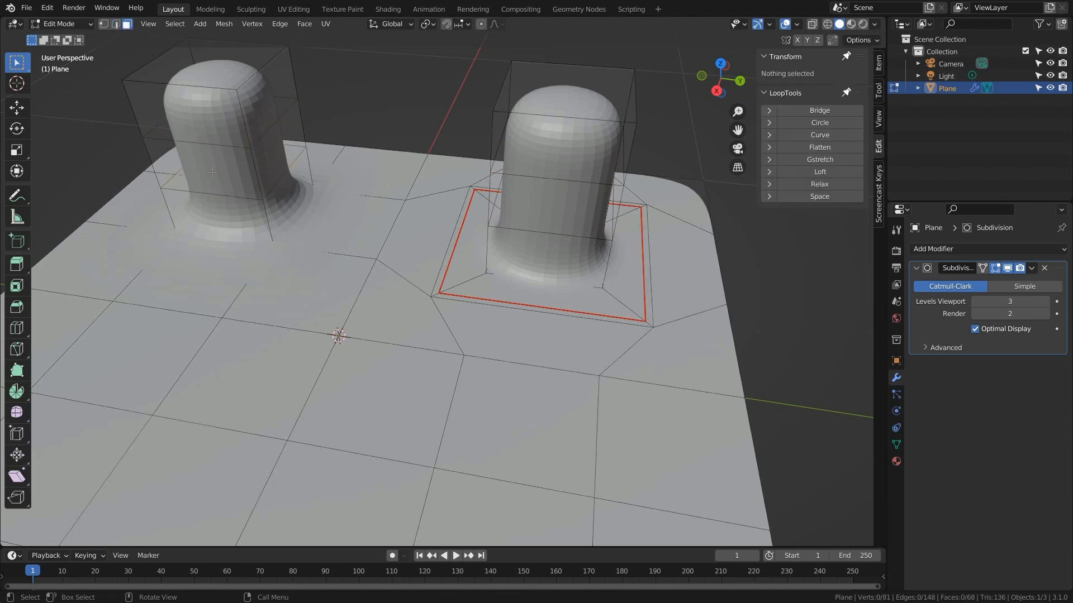
{"action": "left_click", "coordinate": [229, 171]}
{"action": "left_click", "coordinate": [546, 196], "text": "shift"}
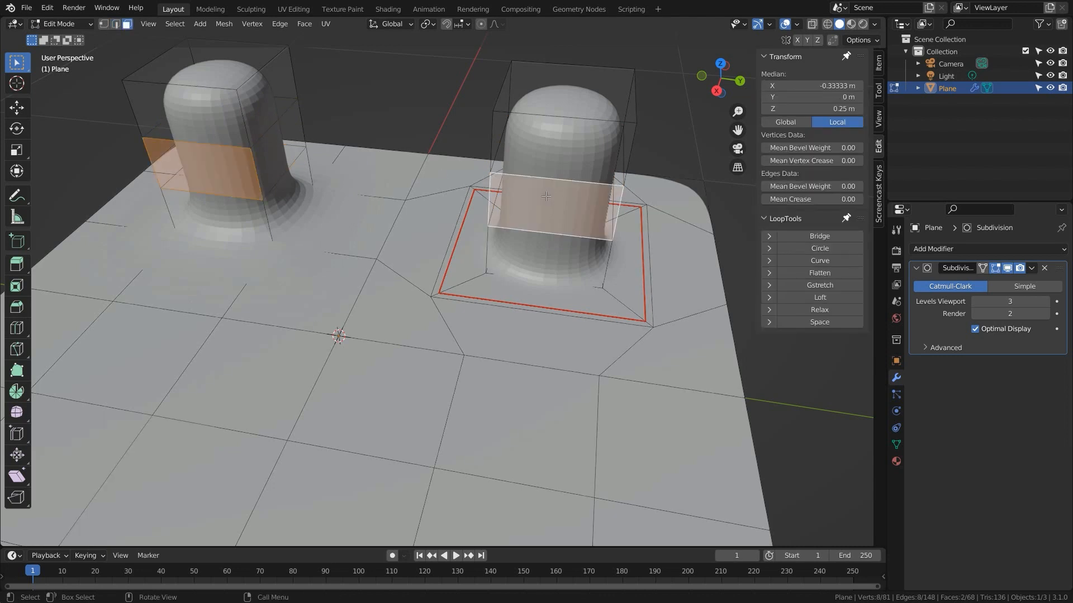
{"action": "key", "text": "e"}
{"action": "left_click", "coordinate": [535, 273]}
{"action": "middle_click_drag", "start_coordinate": [534, 273], "coordinate": [479, 350]}
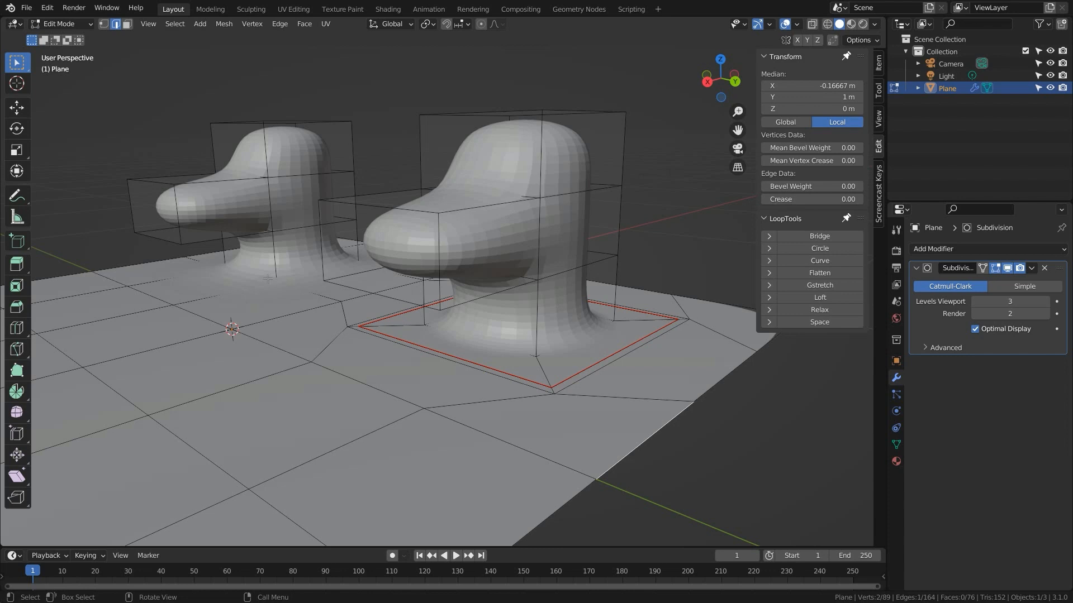
Add two loop cuts across the plane near the first column's base, one beside it with factor about 0.55 and one in front with about 0.7.
{"action": "key", "text": "ctrl+r"}
{"action": "left_click", "coordinate": [194, 310]}
{"action": "left_click", "coordinate": [185, 297]}
{"action": "key", "text": "ctrl+r"}
{"action": "left_click", "coordinate": [250, 287]}
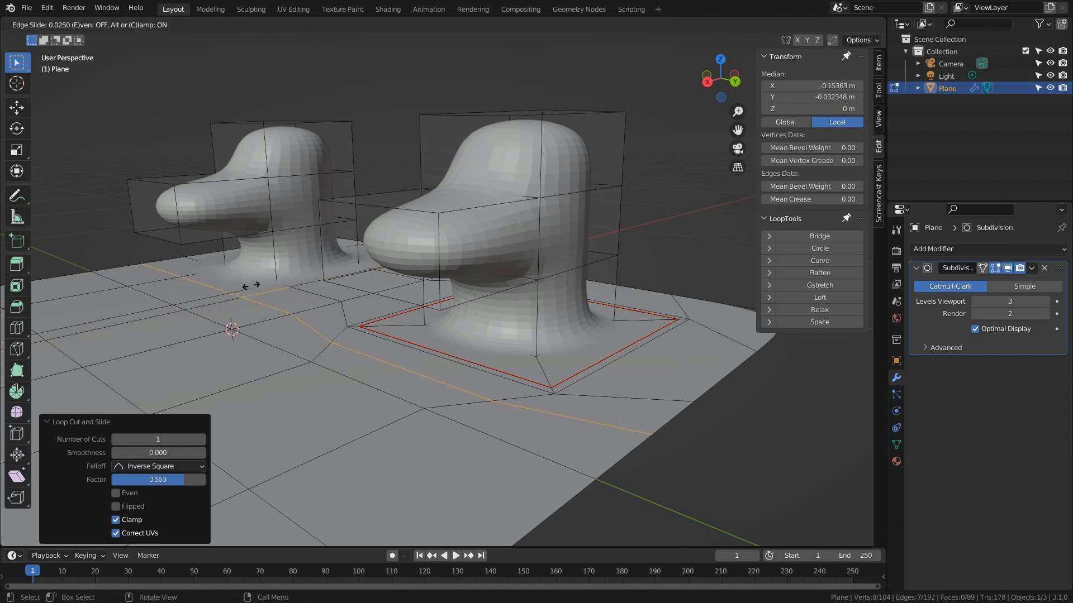
{"action": "left_click", "coordinate": [281, 272]}
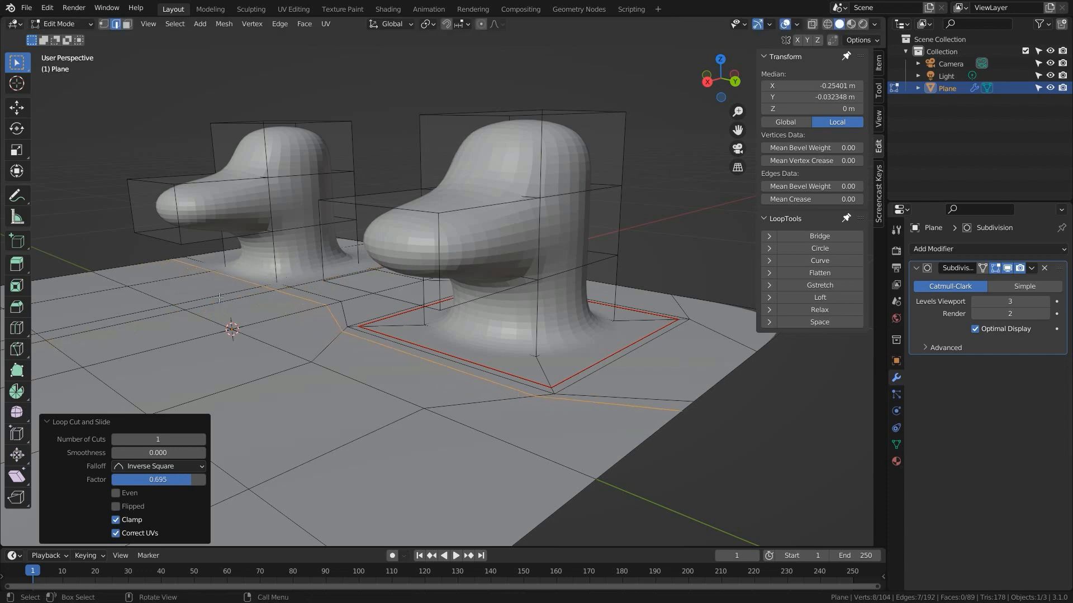
Return the plane to Object Mode and start a new General file without saving the changes.
{"action": "key", "text": "Tab"}
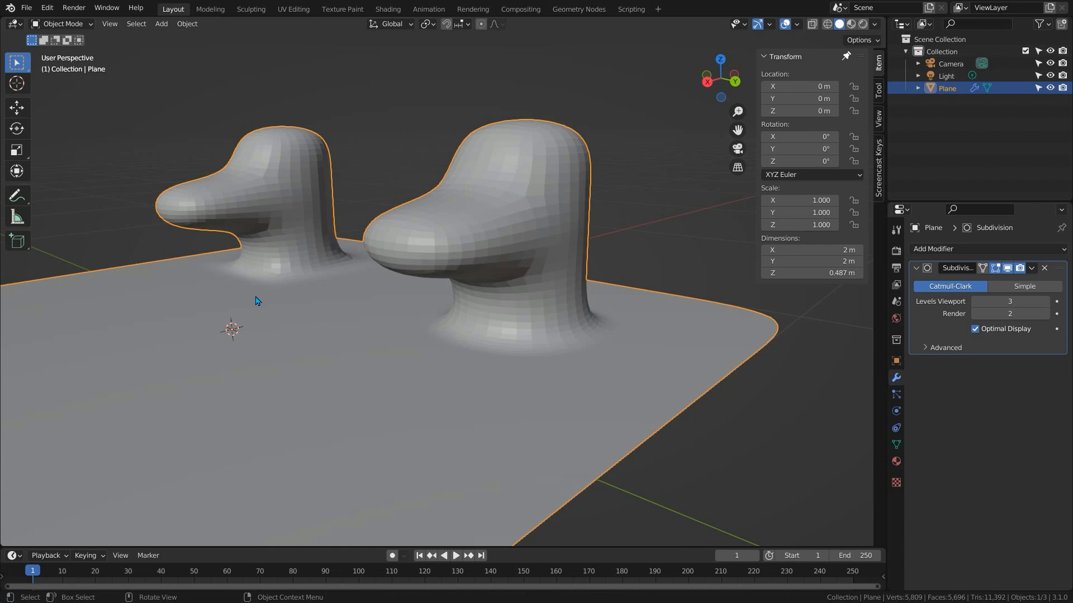
{"action": "key", "text": "Tab"}
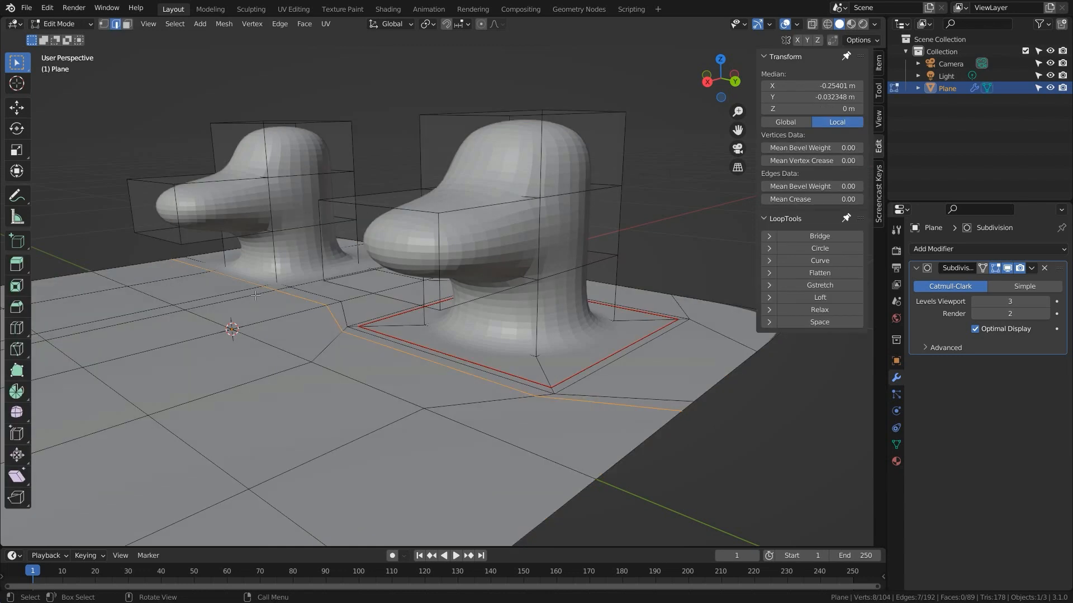
{"action": "key", "text": "Tab"}
{"action": "key", "text": "ctrl+n"}
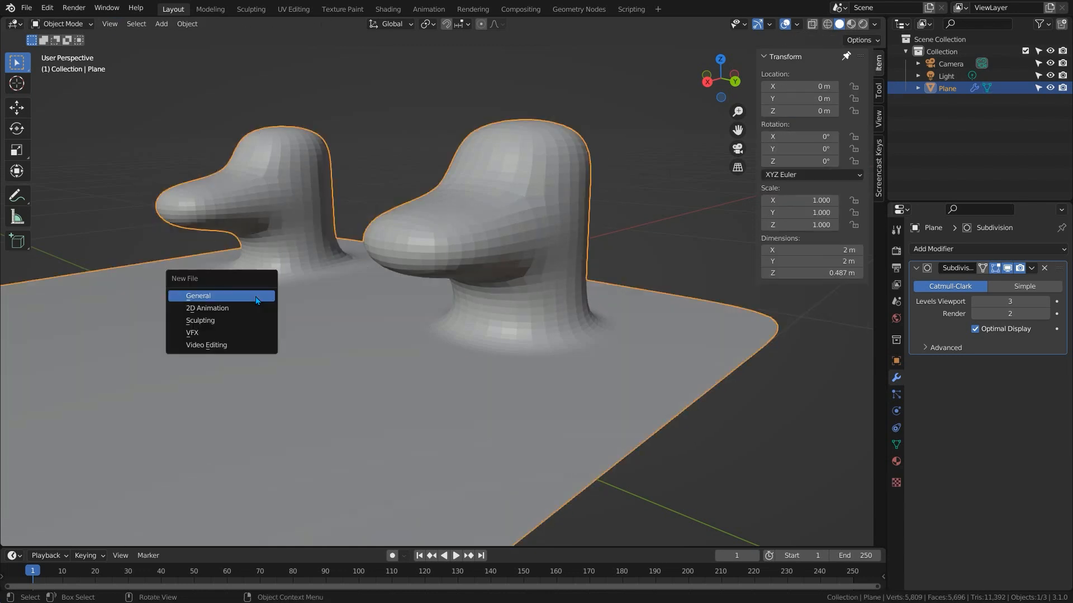
{"action": "left_click", "coordinate": [257, 300]}
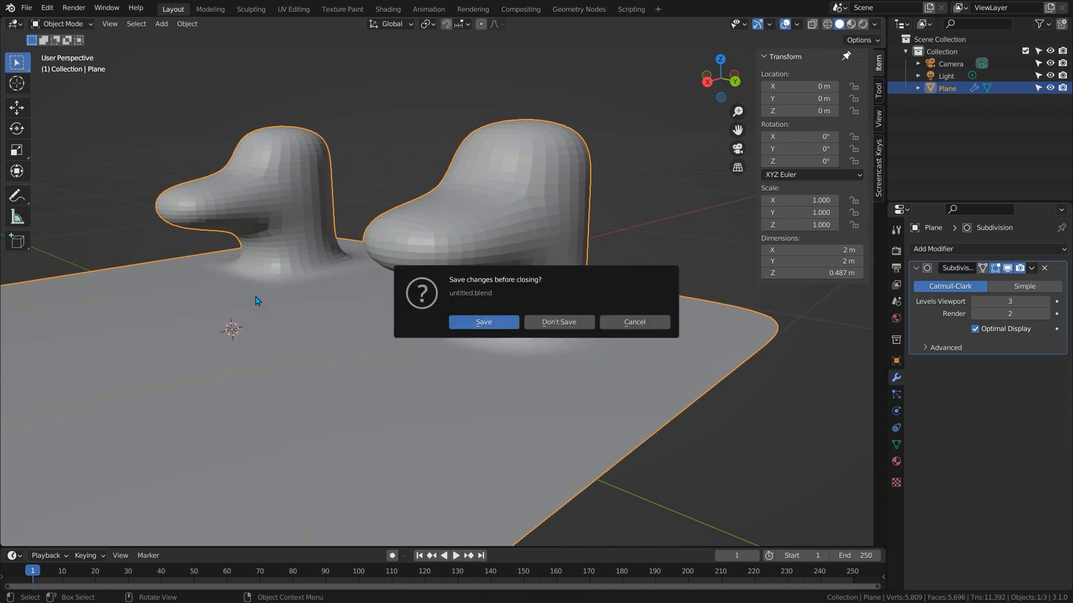
{"action": "left_click", "coordinate": [558, 322]}
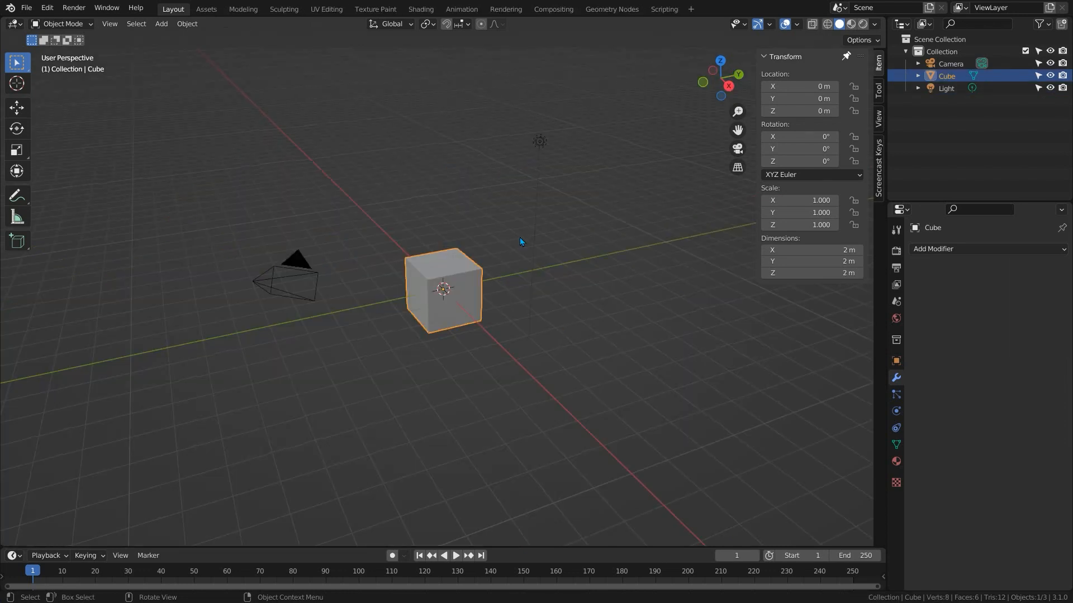
Subdivide the whole default cube in Edit Mode with the number of cuts set to 2.
{"action": "key", "text": "Tab"}
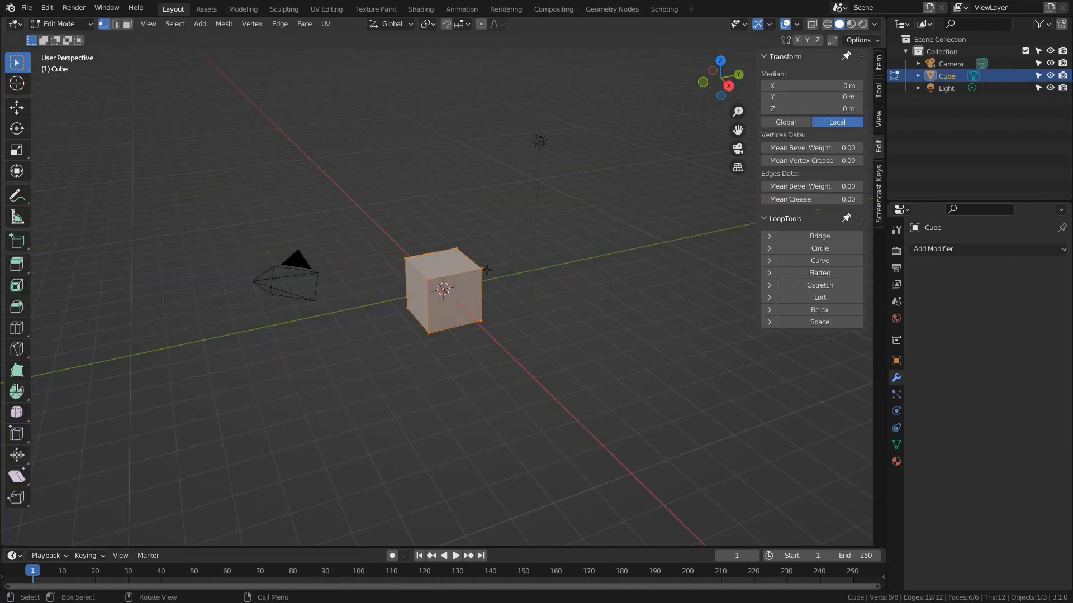
{"action": "right_click", "coordinate": [483, 270]}
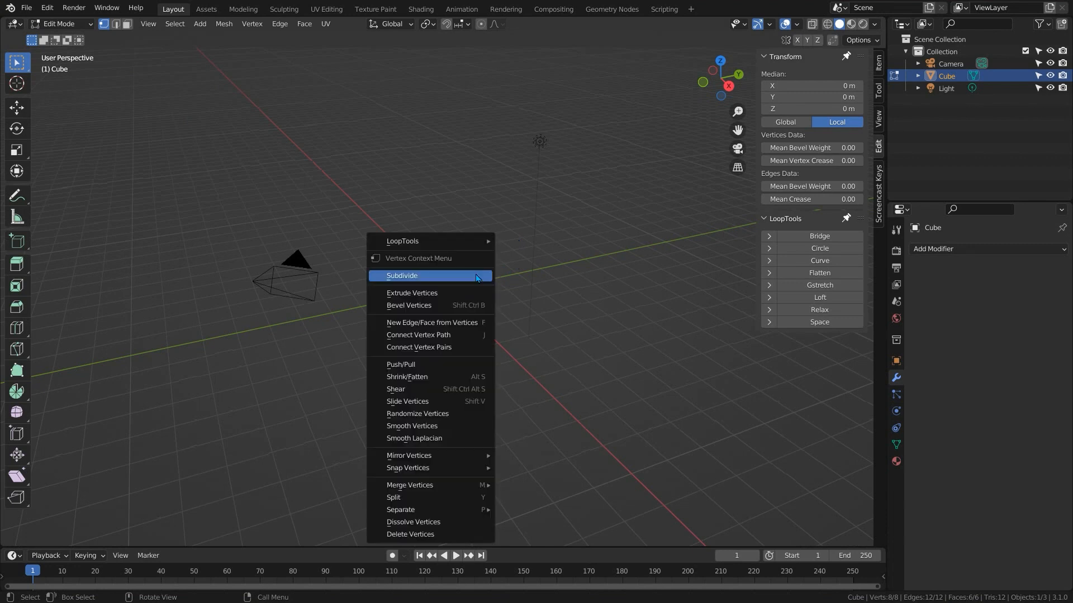
{"action": "left_click", "coordinate": [478, 278]}
{"action": "left_click", "coordinate": [80, 540]}
{"action": "left_click", "coordinate": [168, 452]}
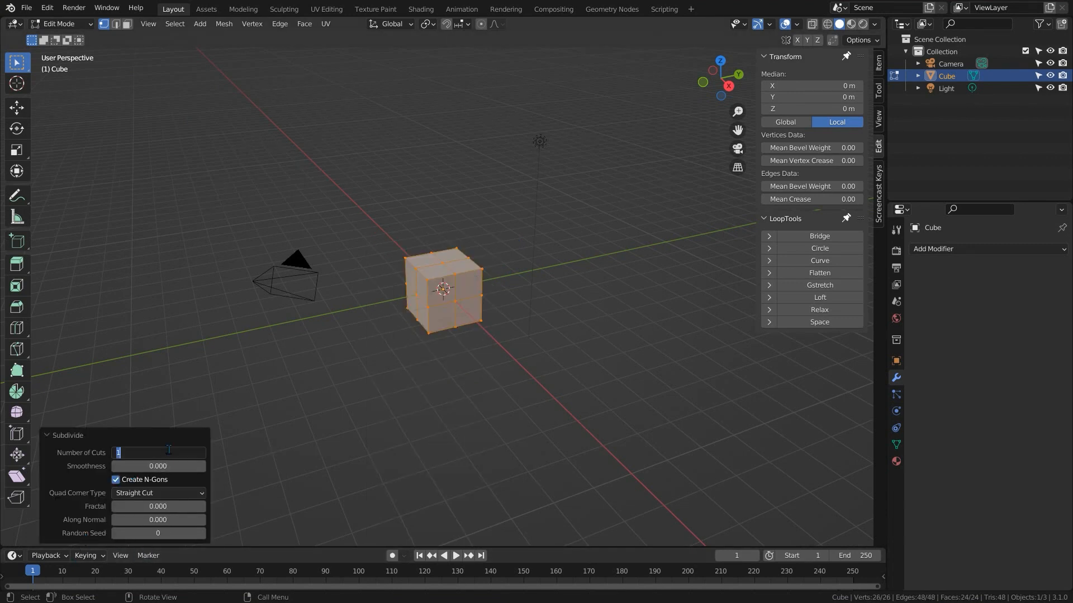
{"action": "type", "text": "2"}
{"action": "key", "text": "Return"}
{"action": "scroll", "coordinate": [518, 285], "scroll_direction": "up", "scroll_amount": 3}
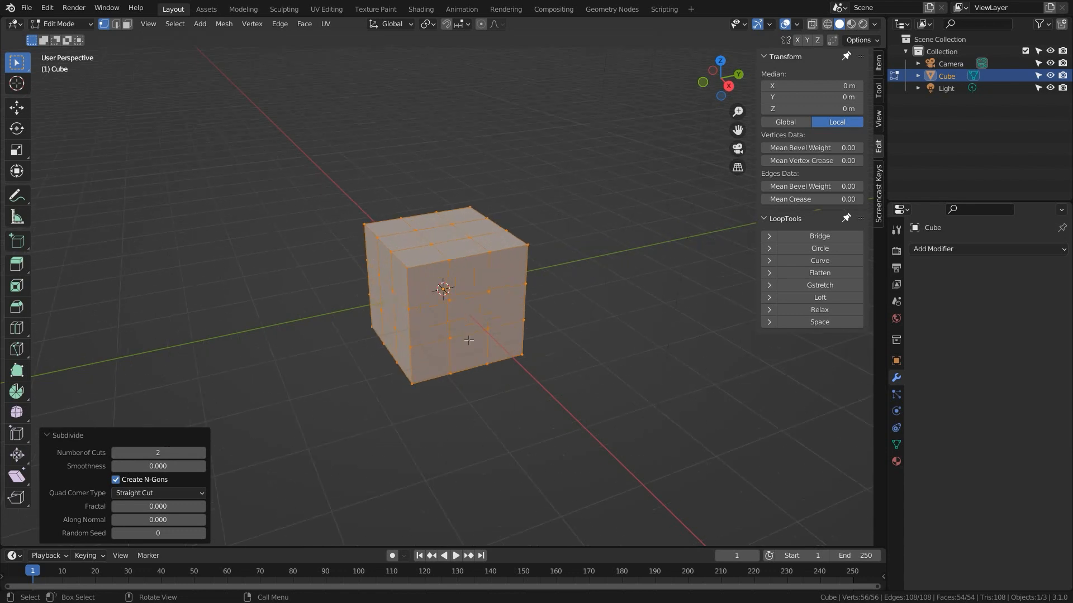
Select the centre faces of the cube's top and its two visible sides in face select mode.
{"action": "key", "text": "3"}
{"action": "left_click", "coordinate": [449, 246]}
{"action": "left_click", "coordinate": [469, 314], "text": "shift"}
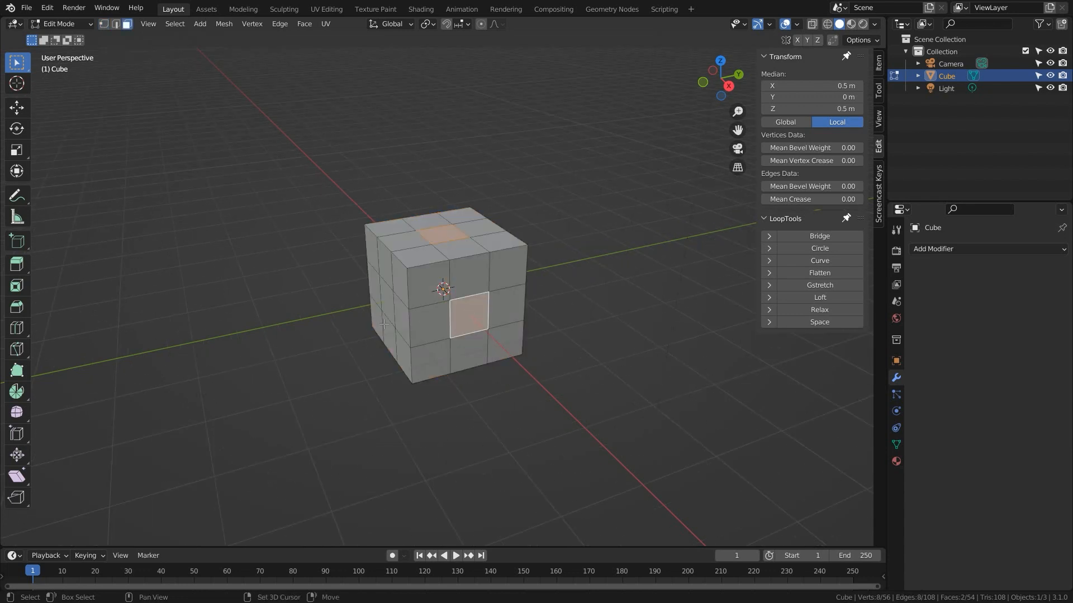
{"action": "left_click", "coordinate": [389, 301], "text": "shift"}
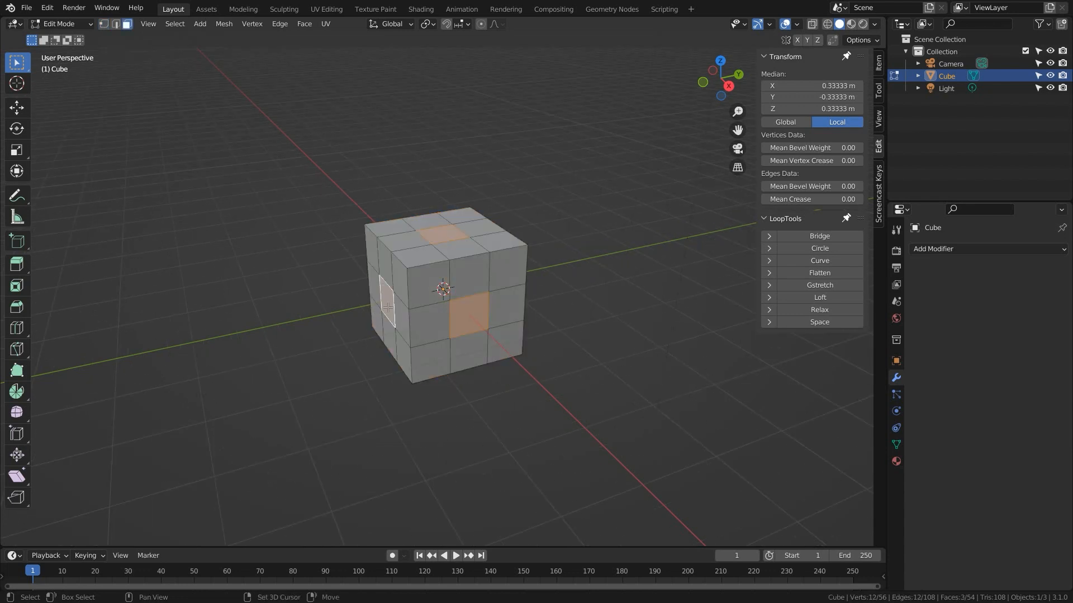
{"action": "middle_click_drag", "start_coordinate": [388, 307], "coordinate": [500, 295]}
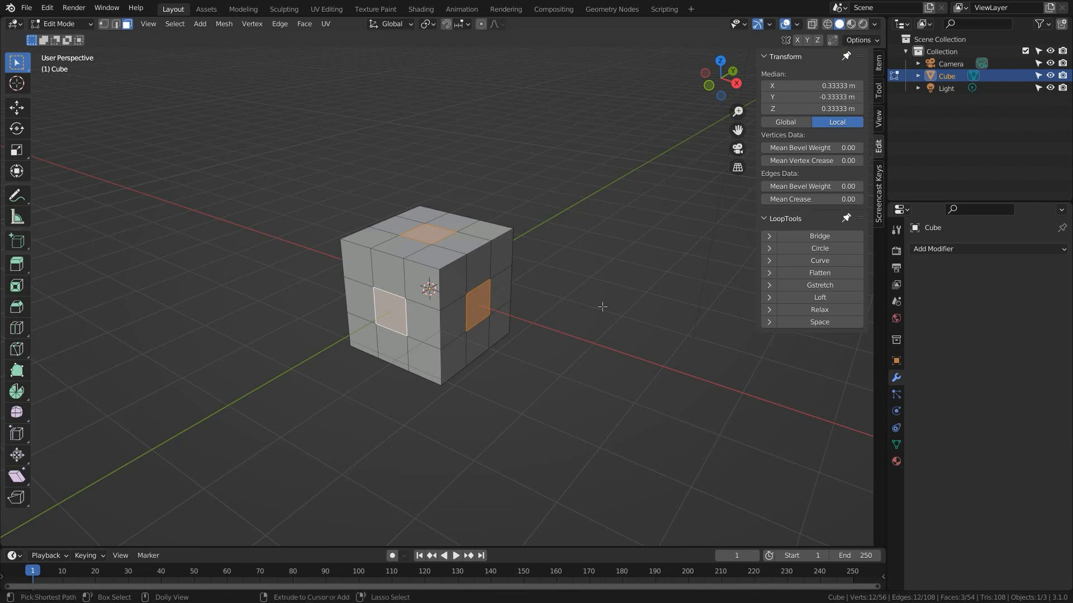
Extend the face selection by mirroring it across the X, Y and Z axes to include the opposite centre faces.
{"action": "key", "text": "ctrl+shift+m"}
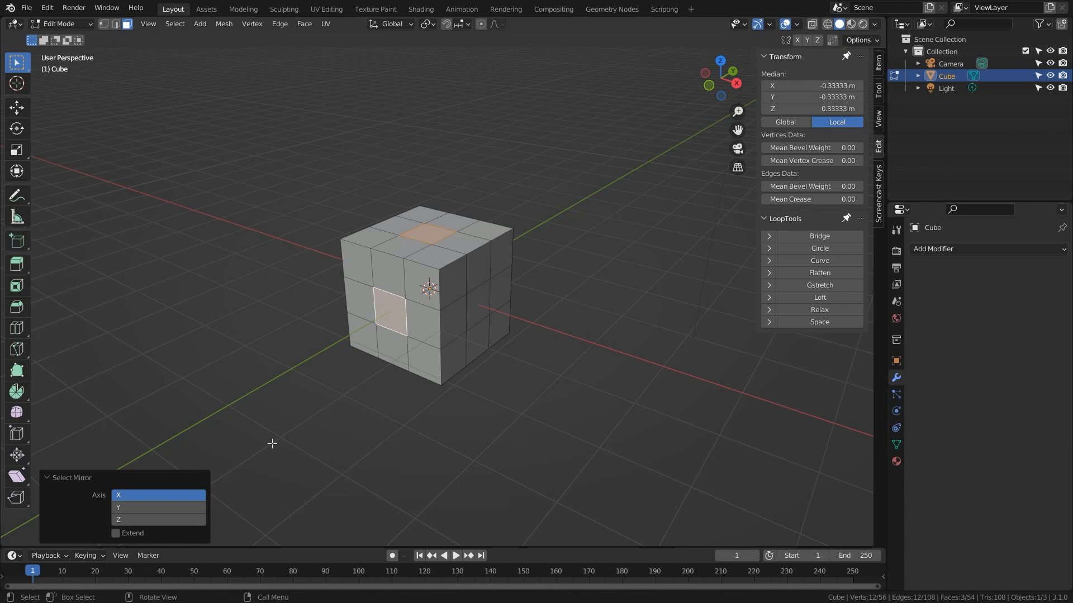
{"action": "left_click", "coordinate": [115, 535]}
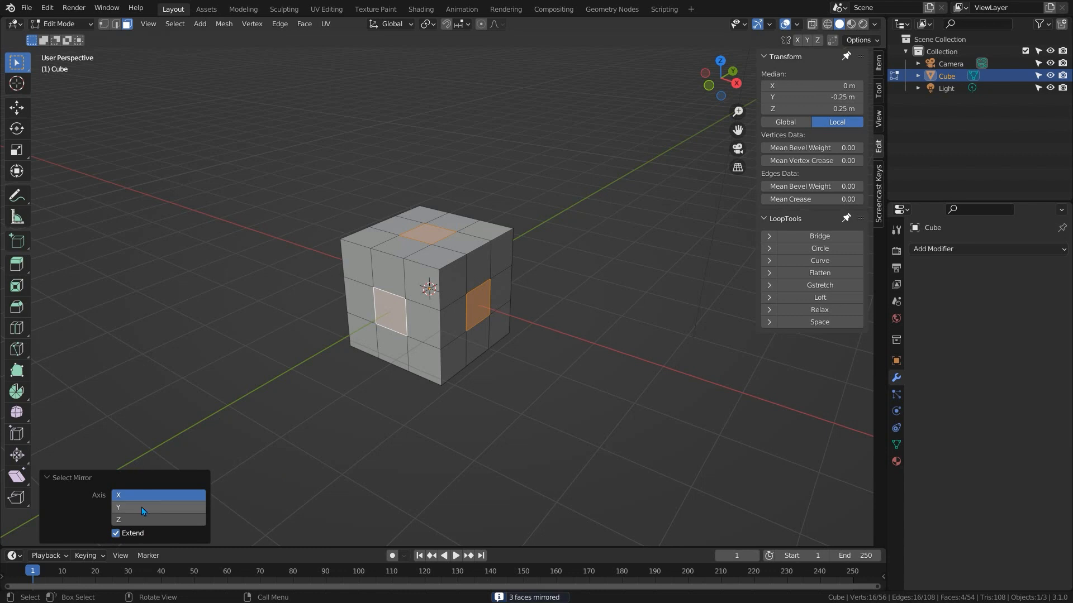
{"action": "left_click_drag", "start_coordinate": [142, 507], "coordinate": [142, 521]}
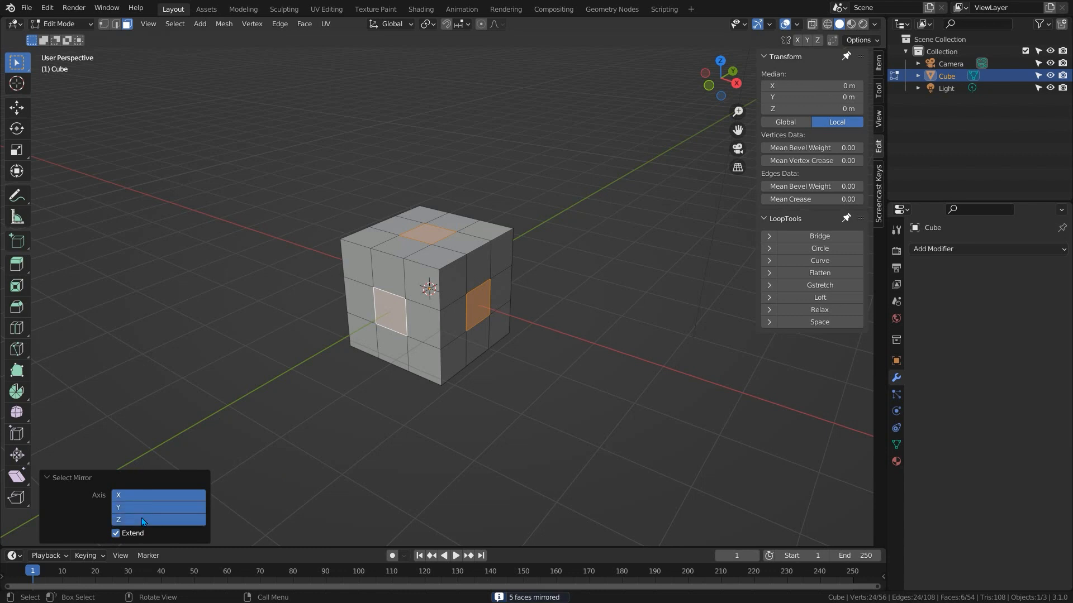
{"action": "middle_click_drag", "start_coordinate": [283, 292], "coordinate": [577, 302]}
Extrude the six selected centre faces individually with an offset of 1 m.
{"action": "left_click", "coordinate": [21, 266]}
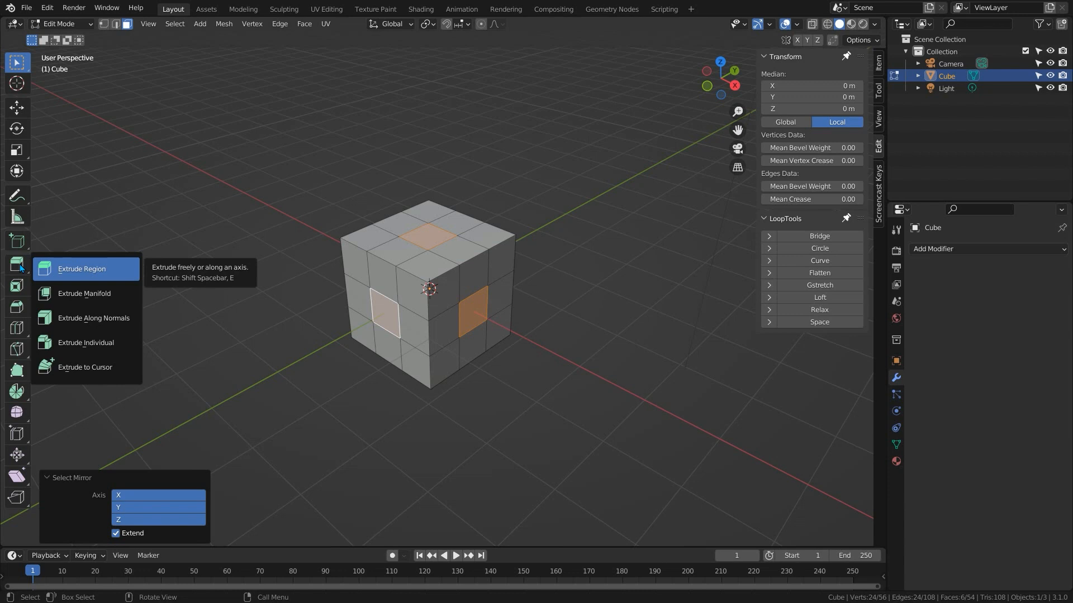
{"action": "left_click", "coordinate": [106, 343]}
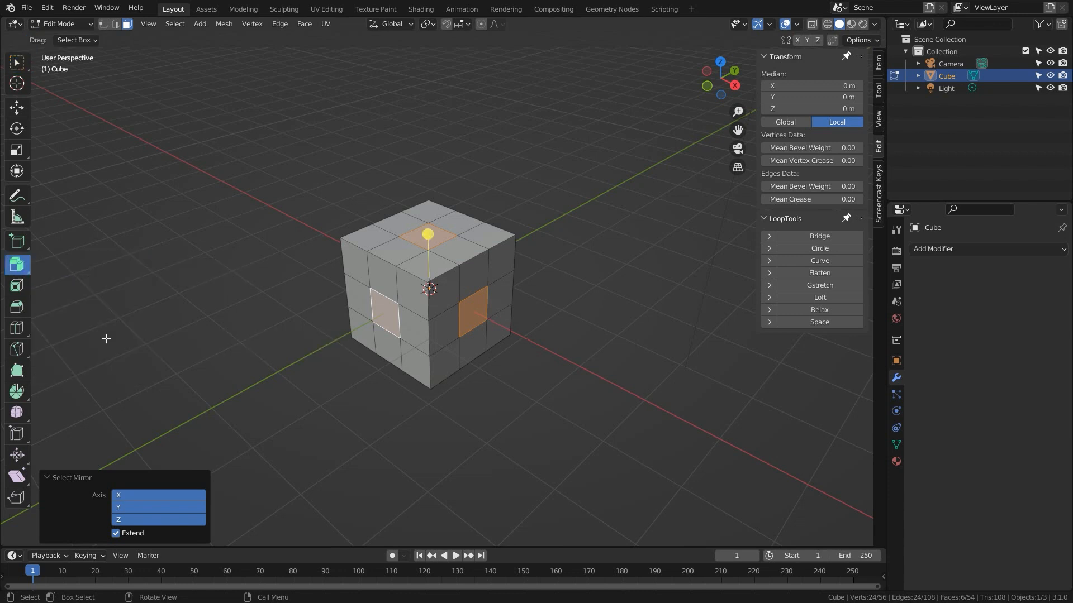
{"action": "left_click_drag", "start_coordinate": [428, 234], "coordinate": [434, 199]}
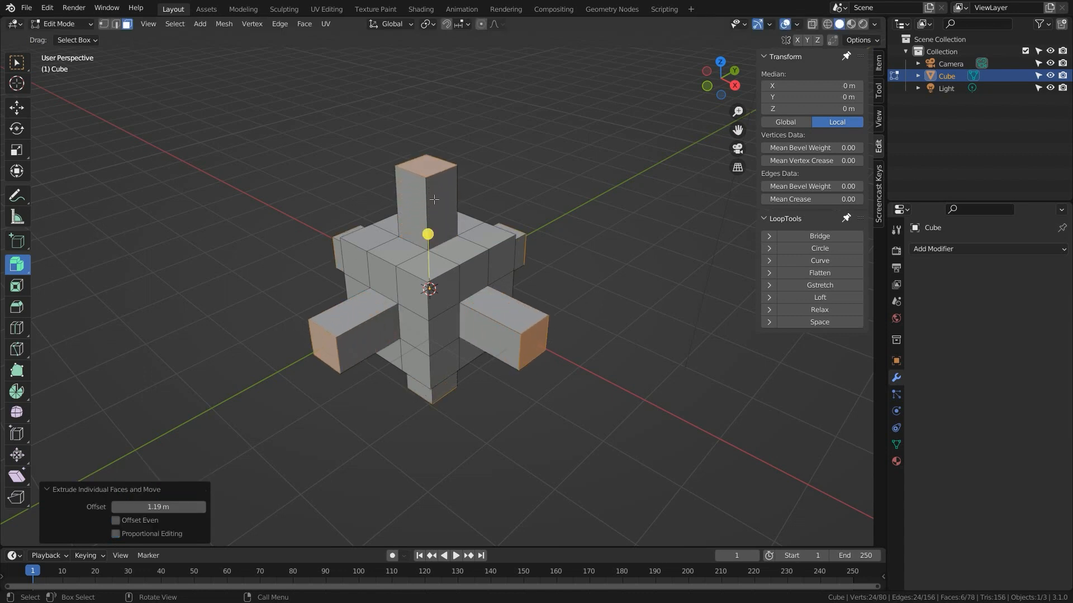
{"action": "left_click", "coordinate": [159, 507]}
{"action": "type", "text": "1"}
{"action": "key", "text": "Return"}
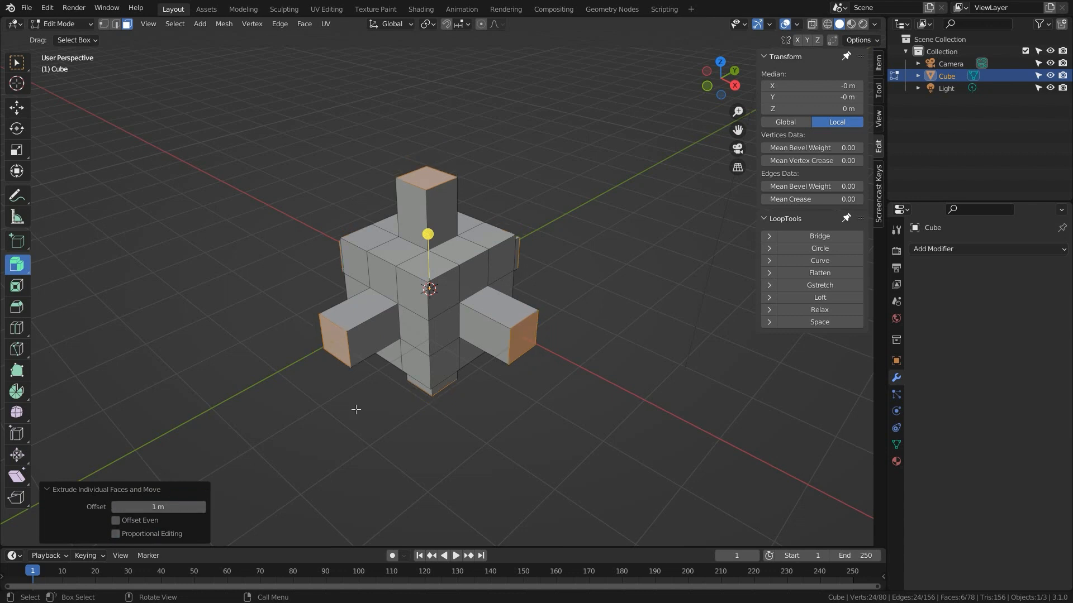
Set the pivot point to Individual Origins and scale the extruded end faces to 0.2 to form tapered spikes.
{"action": "left_click", "coordinate": [431, 25]}
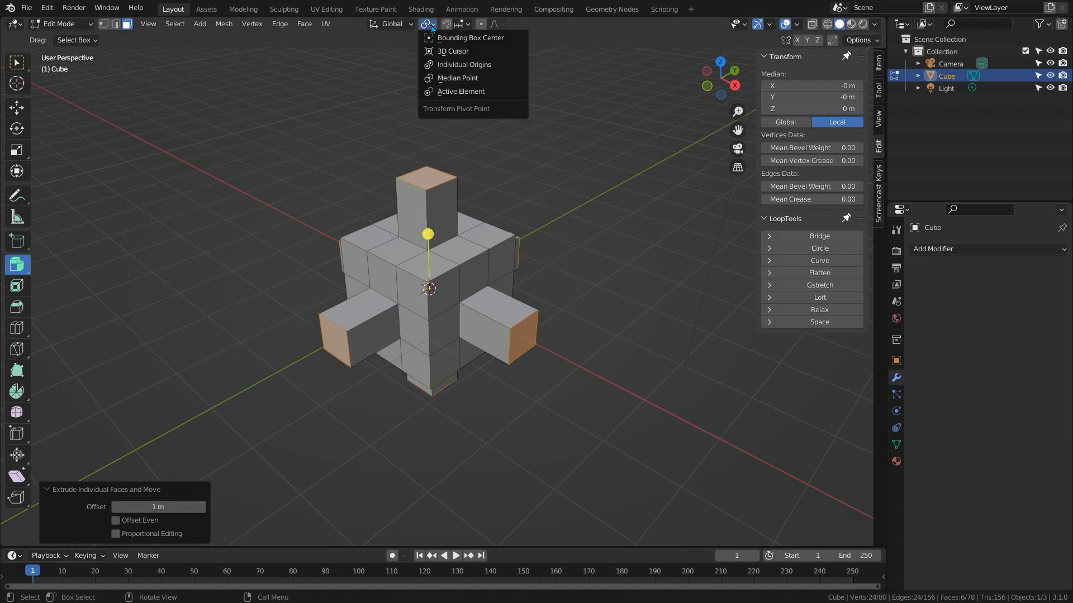
{"action": "left_click", "coordinate": [468, 66]}
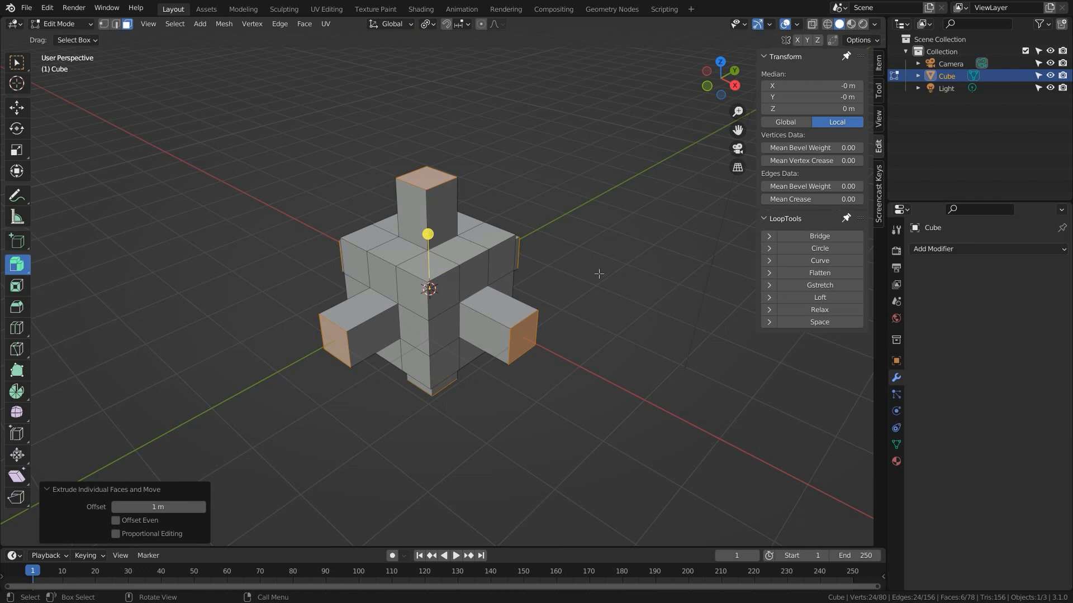
{"action": "key", "text": "s"}
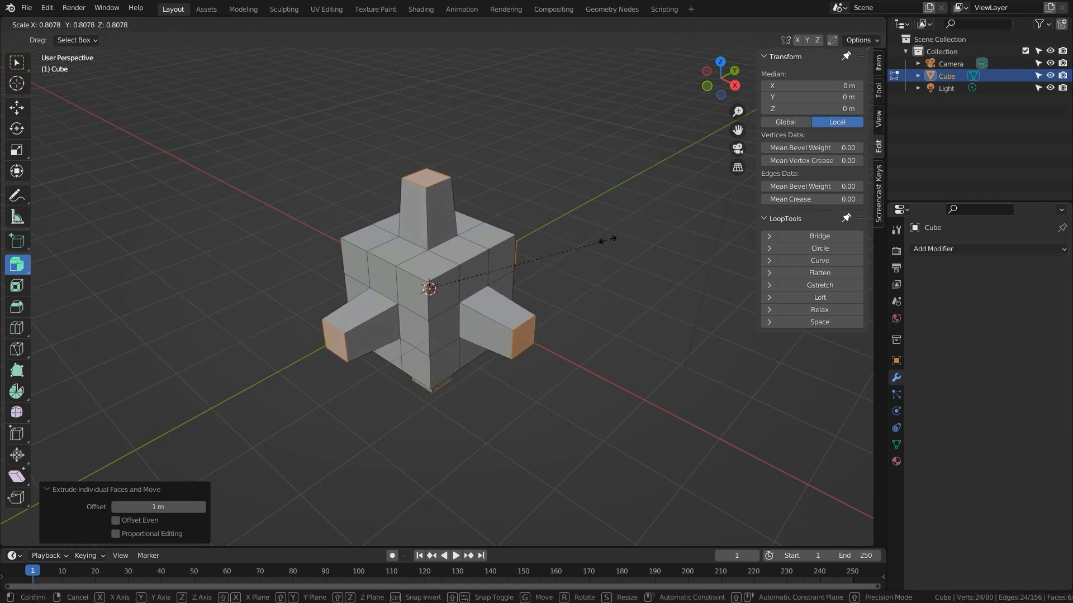
{"action": "type", "text": ".2"}
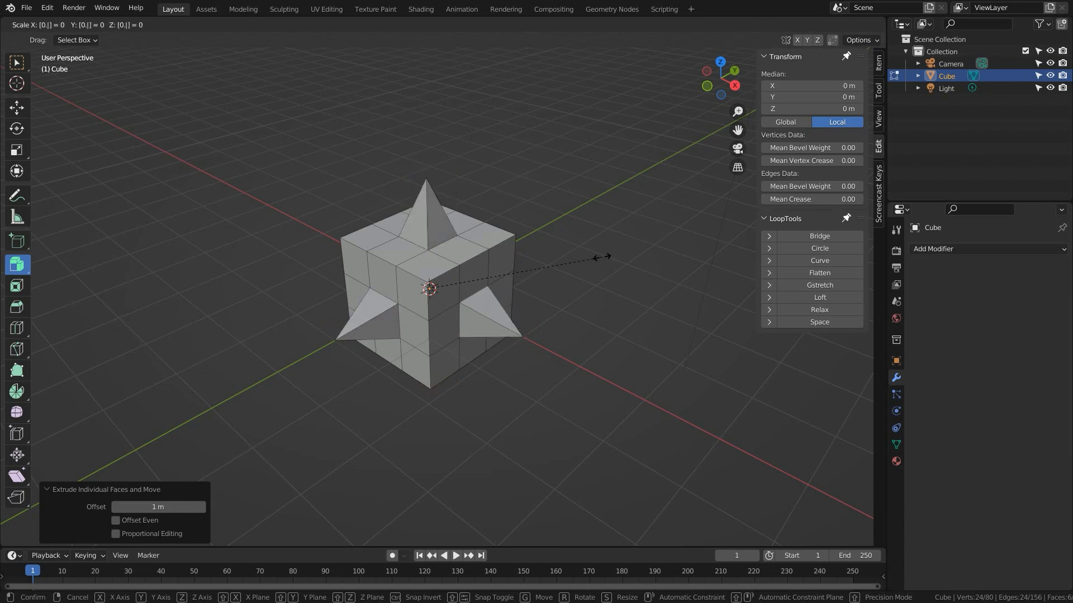
{"action": "key", "text": "Return"}
Return the cube to Object Mode, apply a level 3 Subdivision modifier and shade it smooth.
{"action": "key", "text": "Tab"}
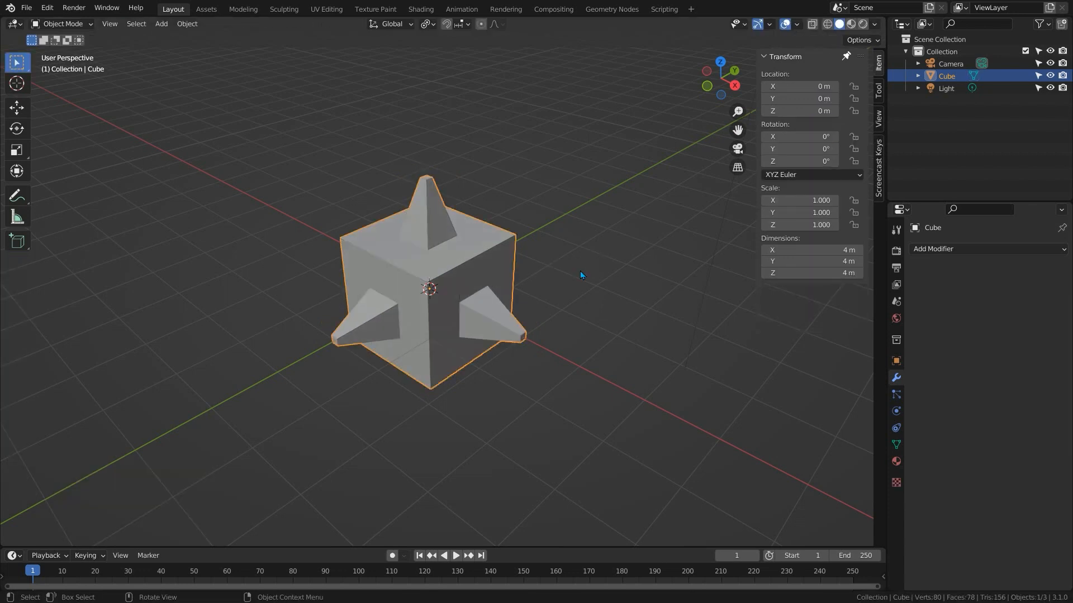
{"action": "key", "text": "ctrl+3"}
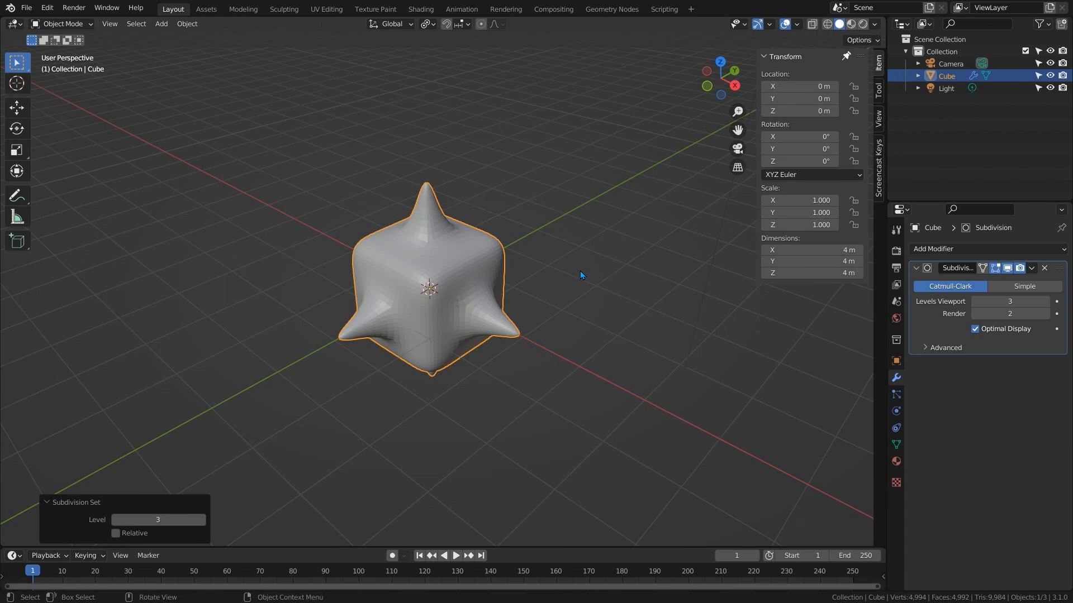
{"action": "right_click", "coordinate": [450, 256]}
{"action": "left_click", "coordinate": [451, 256]}
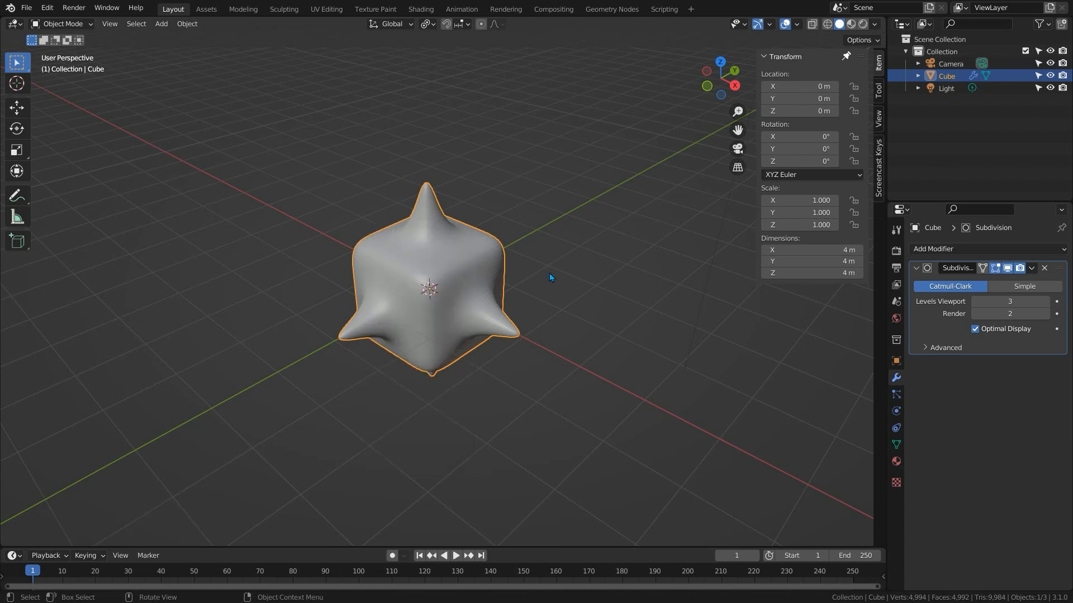
In Edit Mode, add three loop cuts around the cube close to the visible spikes' bases, the first slid by about 0.78.
{"action": "key", "text": "Tab"}
{"action": "left_click", "coordinate": [982, 268]}
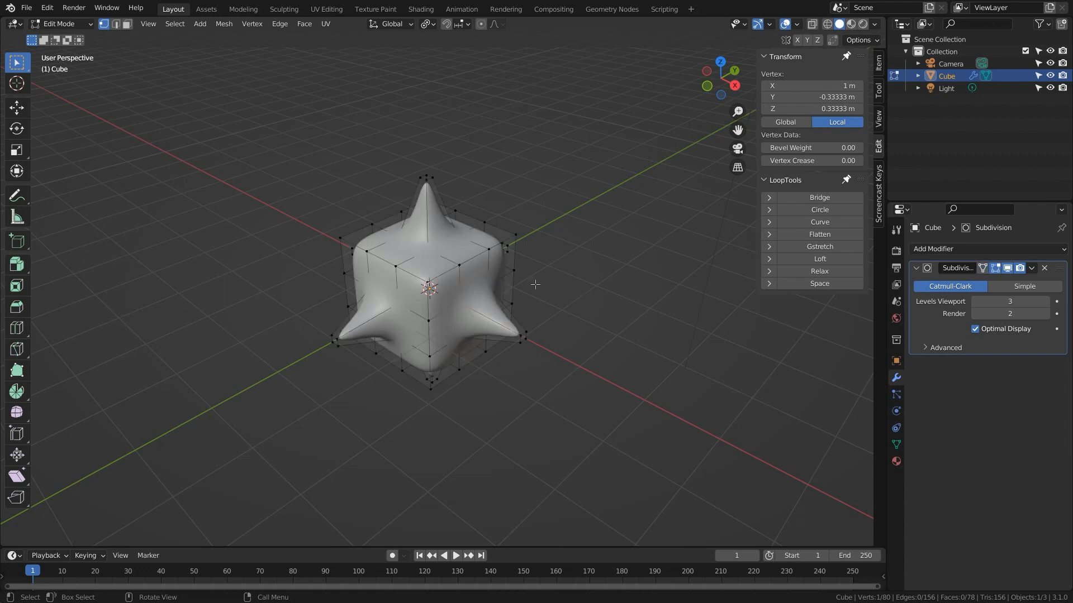
{"action": "key", "text": "ctrl+r"}
{"action": "left_click", "coordinate": [446, 291]}
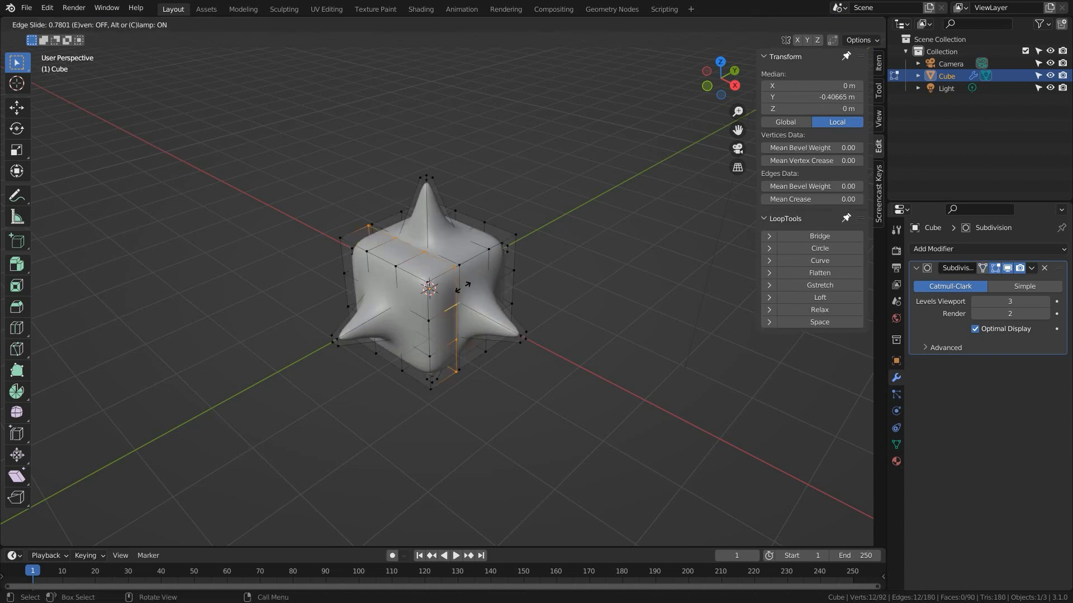
{"action": "left_click", "coordinate": [465, 291]}
{"action": "key", "text": "ctrl+r"}
{"action": "left_click", "coordinate": [460, 286]}
{"action": "left_click", "coordinate": [458, 302]}
{"action": "key", "text": "ctrl+r"}
{"action": "left_click", "coordinate": [450, 356]}
{"action": "left_click", "coordinate": [453, 340]}
Add three more loop cuts close to the remaining sides of the spikes' bases, the last with factor about -0.93, and return to Object Mode.
{"action": "middle_click_drag", "start_coordinate": [527, 292], "coordinate": [472, 299]}
{"action": "key", "text": "ctrl+r"}
{"action": "left_click", "coordinate": [483, 309]}
{"action": "left_click", "coordinate": [468, 304]}
{"action": "middle_click_drag", "start_coordinate": [403, 304], "coordinate": [480, 288]}
{"action": "key", "text": "ctrl+r"}
{"action": "left_click", "coordinate": [461, 291]}
{"action": "left_click", "coordinate": [440, 292]}
{"action": "key", "text": "ctrl+r"}
{"action": "left_click", "coordinate": [373, 261]}
{"action": "left_click", "coordinate": [388, 260]}
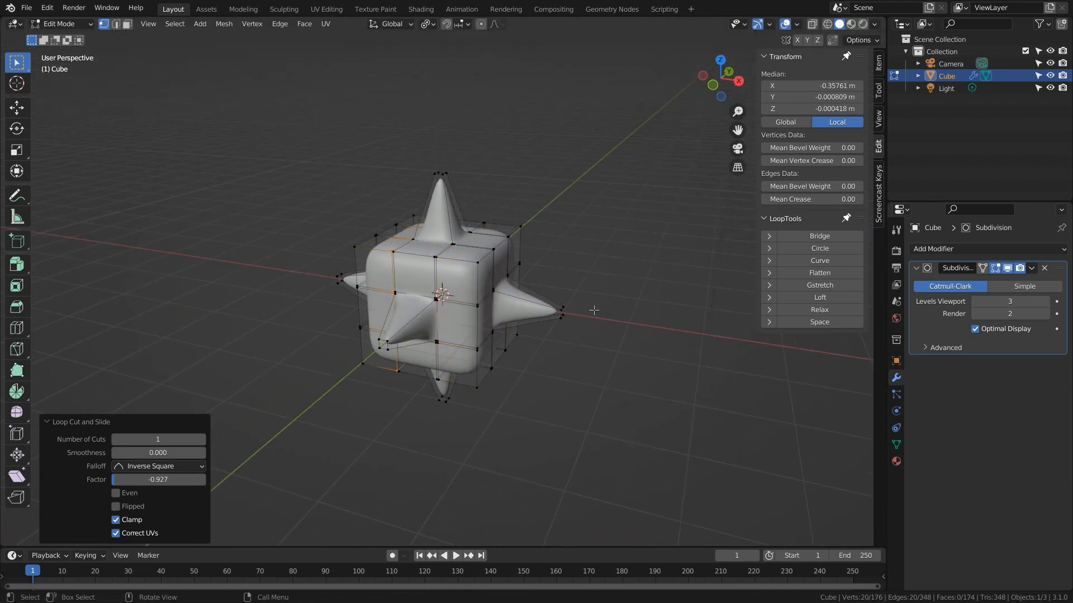
{"action": "key", "text": "Tab"}
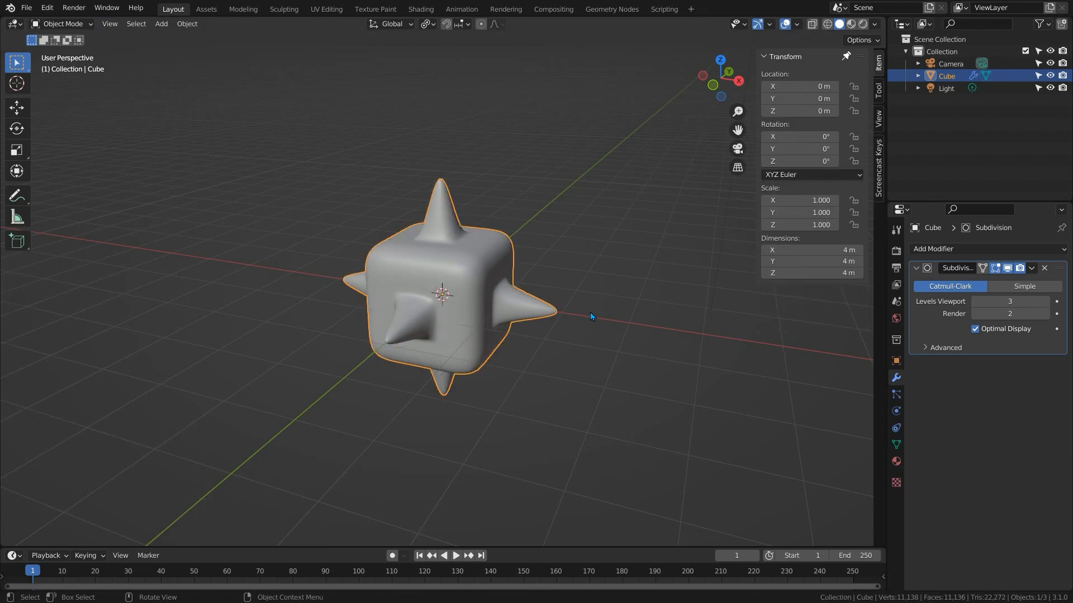
Examine the cube's rounded edges and the spikes' bases up close and from several sides.
{"action": "middle_click_drag", "start_coordinate": [569, 291], "coordinate": [476, 293]}
{"action": "scroll", "coordinate": [477, 292], "scroll_direction": "up", "scroll_amount": 4}
{"action": "scroll", "coordinate": [475, 293], "scroll_direction": "up", "scroll_amount": 2}
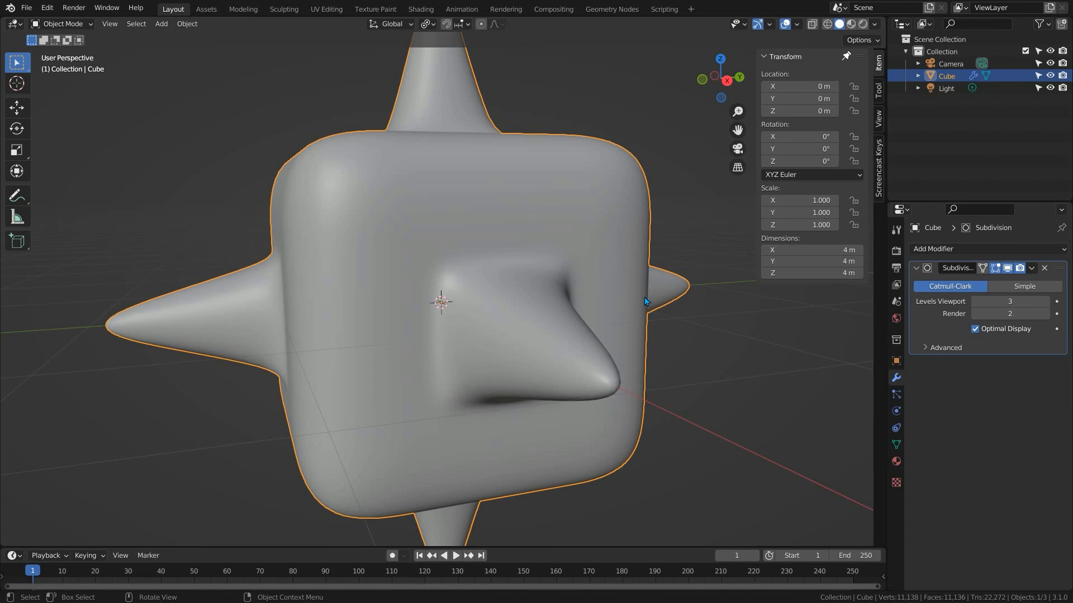
{"action": "middle_click_drag", "start_coordinate": [590, 331], "coordinate": [436, 256]}
{"action": "scroll", "coordinate": [519, 256], "scroll_direction": "down", "scroll_amount": 2}
{"action": "middle_click_drag", "start_coordinate": [573, 266], "coordinate": [576, 274]}
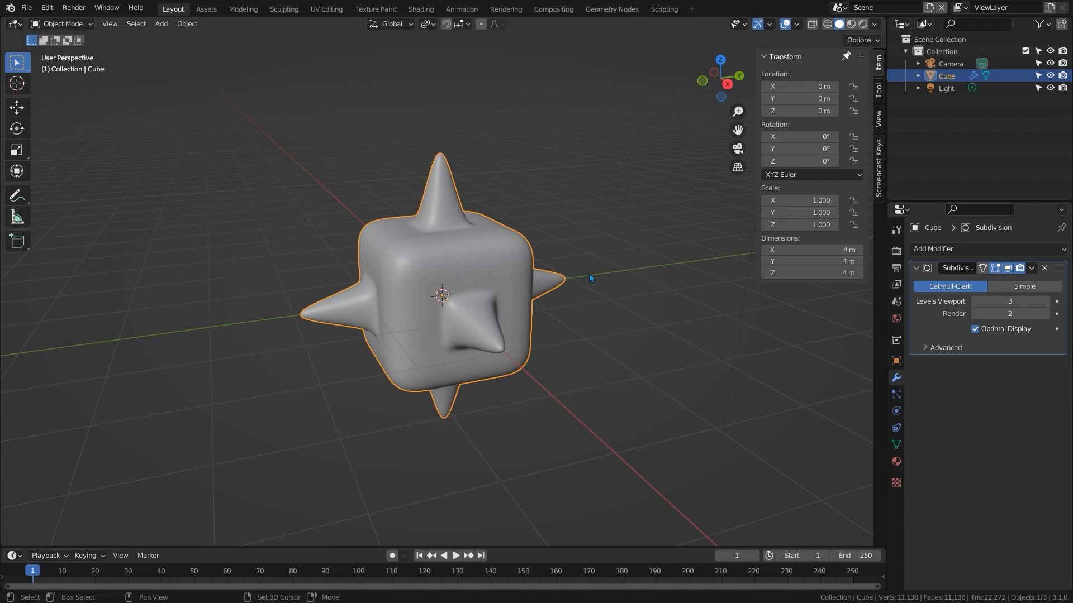
Add a plane at the origin and scale it by 30.
{"action": "key", "text": "shift+a"}
{"action": "mouse_move", "coordinate": [589, 274]}
{"action": "left_click", "coordinate": [660, 278]}
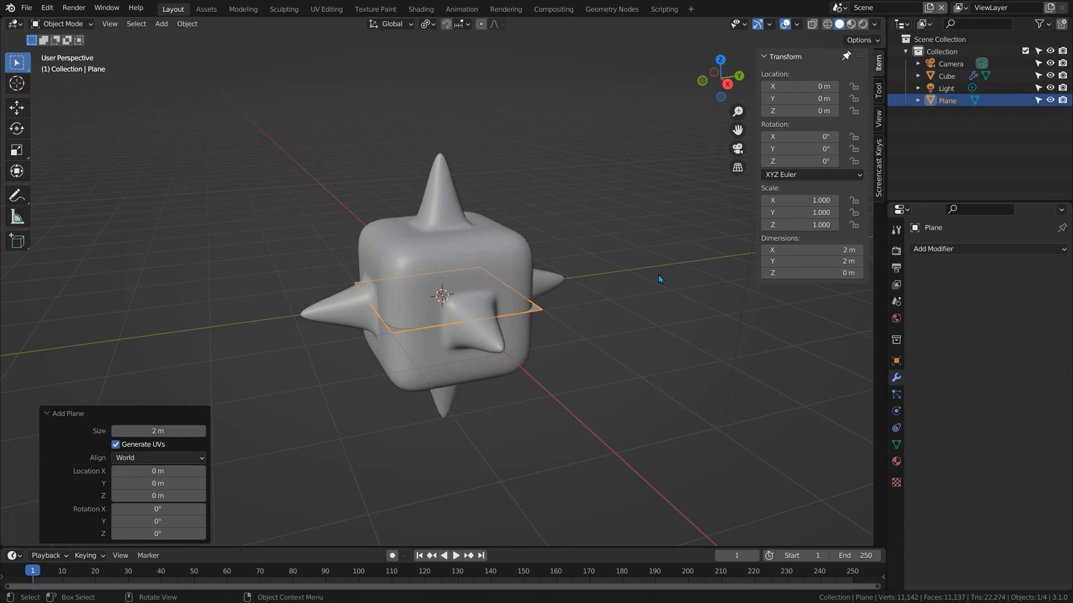
{"action": "type", "text": "s30"}
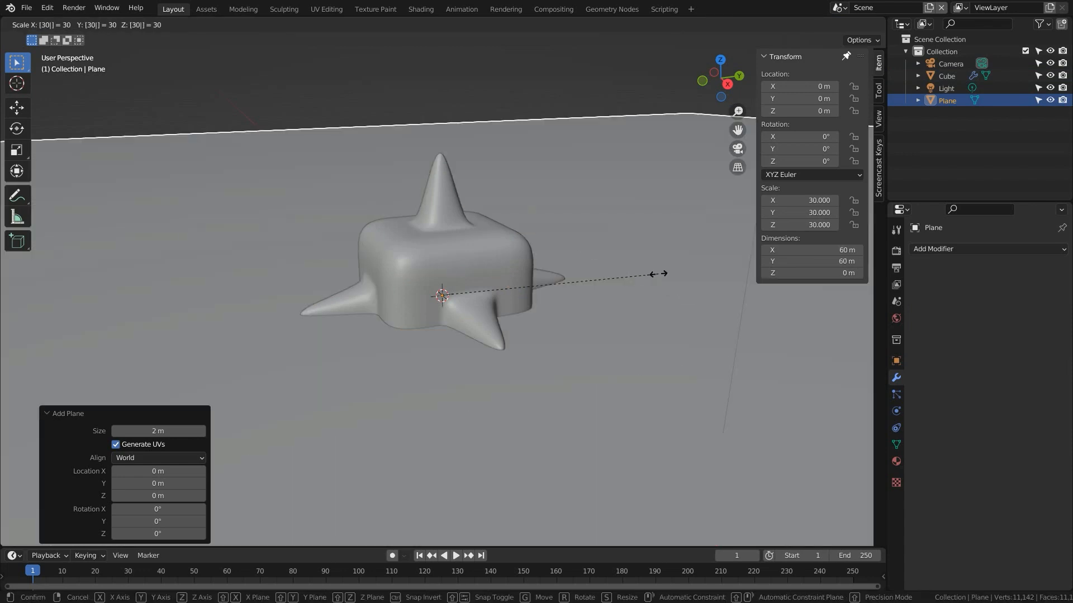
{"action": "key", "text": "Return"}
Raise the spiked cube about 5.4 m along Z above the plane and rotate it about -35° in the view.
{"action": "left_click", "coordinate": [499, 270]}
{"action": "scroll", "coordinate": [548, 247], "scroll_direction": "down", "scroll_amount": 5}
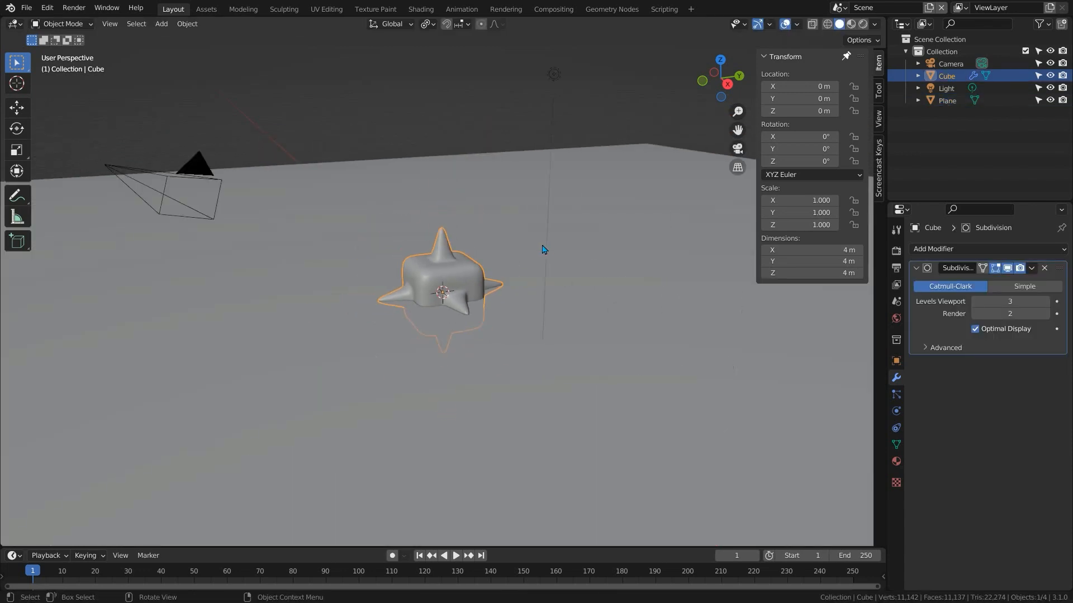
{"action": "key", "text": "g"}
{"action": "key", "text": "z"}
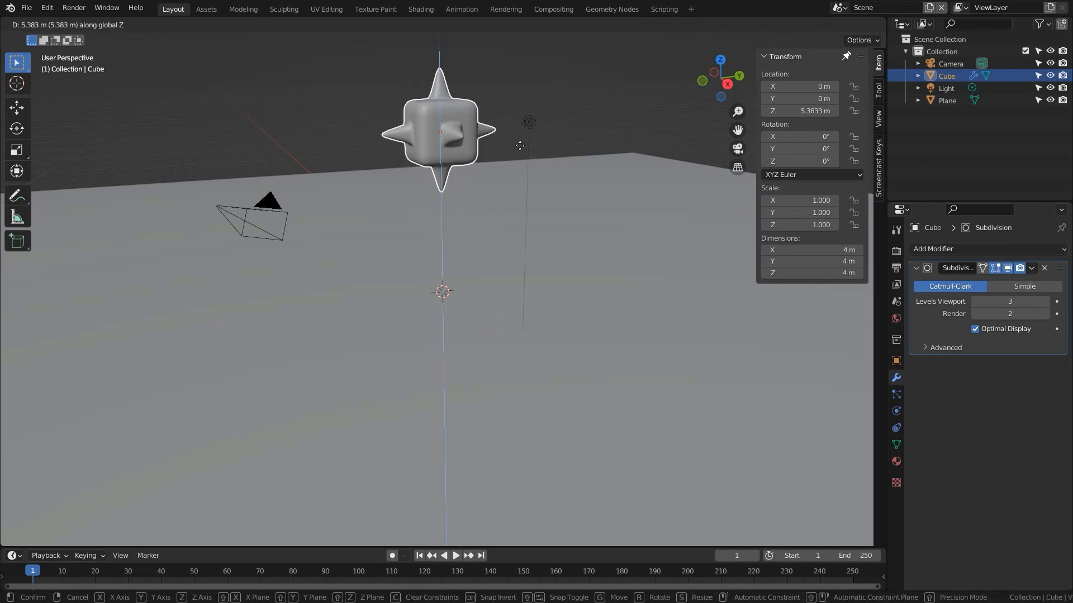
{"action": "left_click", "coordinate": [584, 161]}
{"action": "key", "text": "r"}
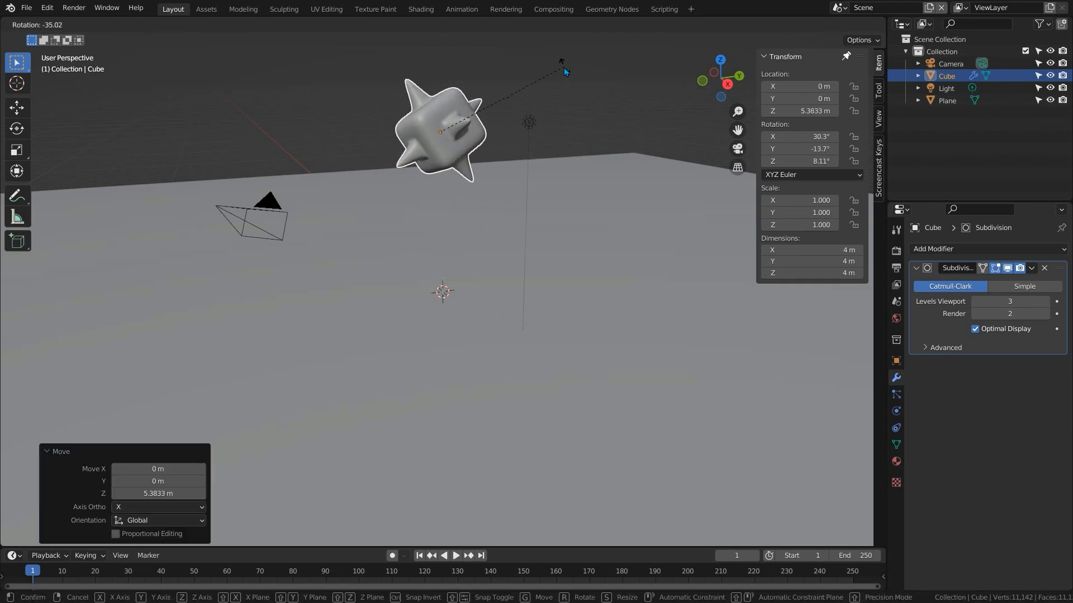
{"action": "left_click", "coordinate": [564, 66]}
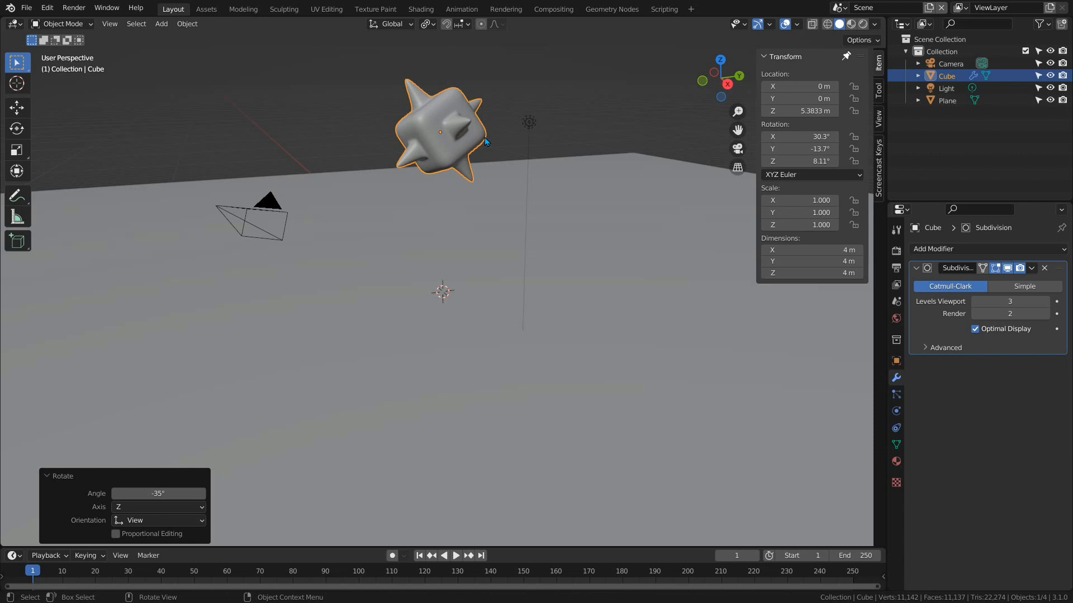
Rename the large plane object as floor.
{"action": "left_click", "coordinate": [634, 305]}
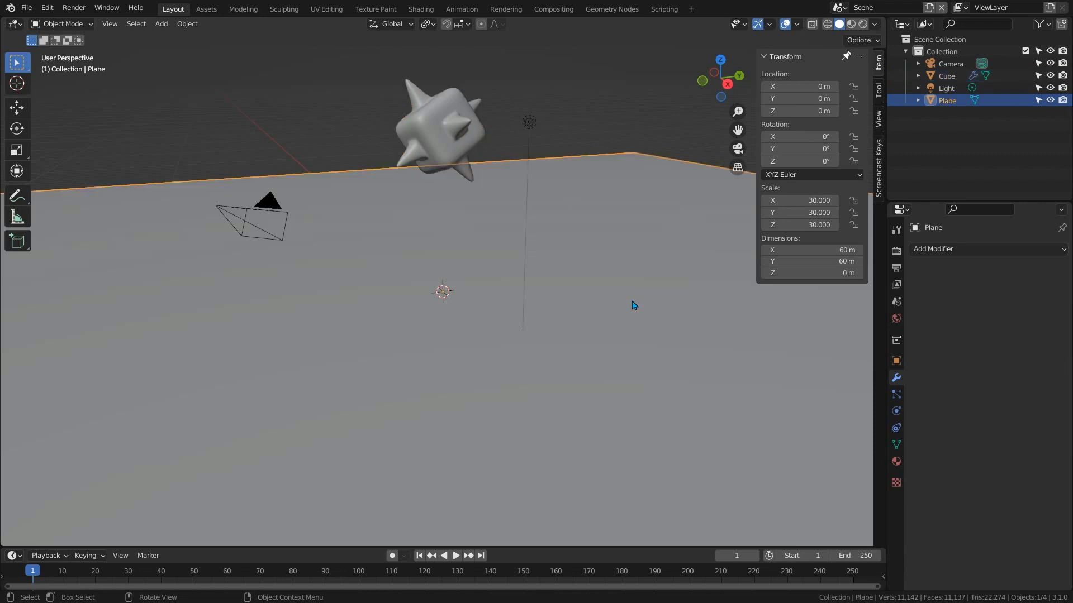
{"action": "key", "text": "F2"}
{"action": "type", "text": "floor"}
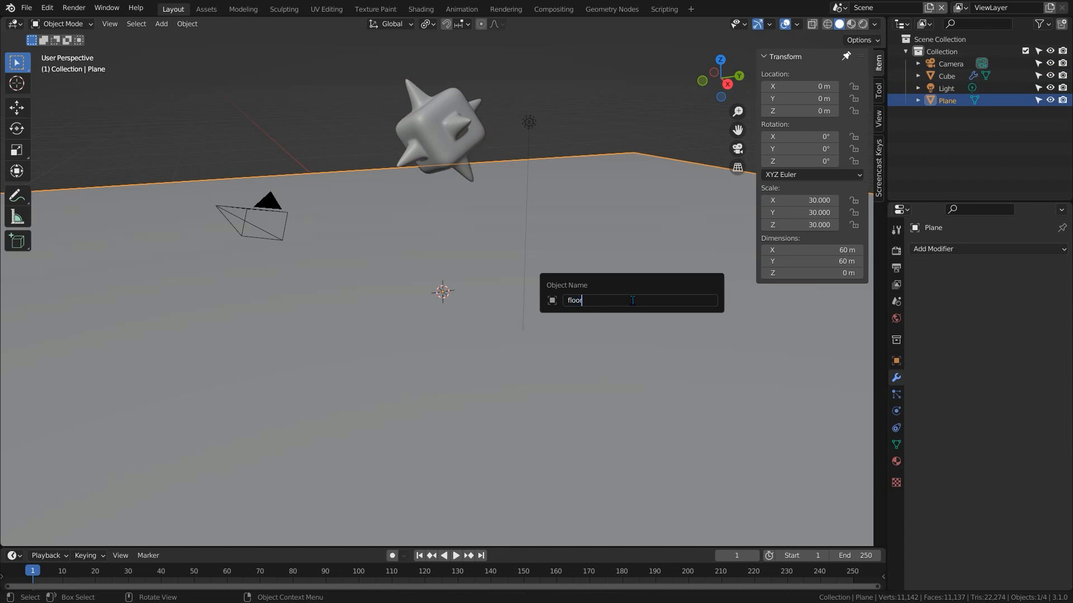
{"action": "key", "text": "Return"}
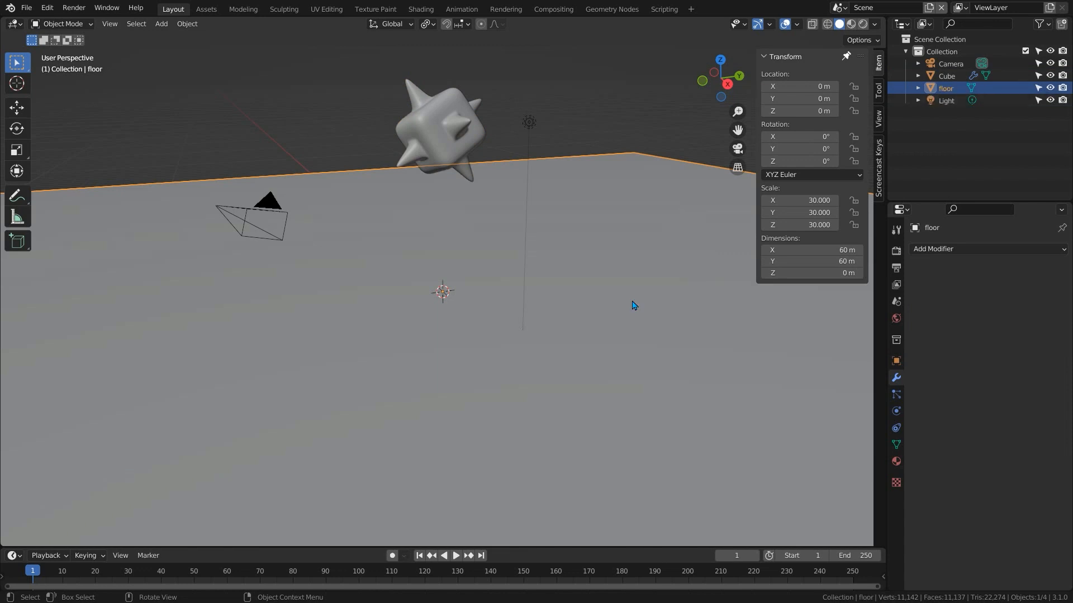
Add Collision physics to the floor with Softboddy & Cloth outer and inner thickness 0.001 and friction 30.
{"action": "left_click", "coordinate": [897, 411]}
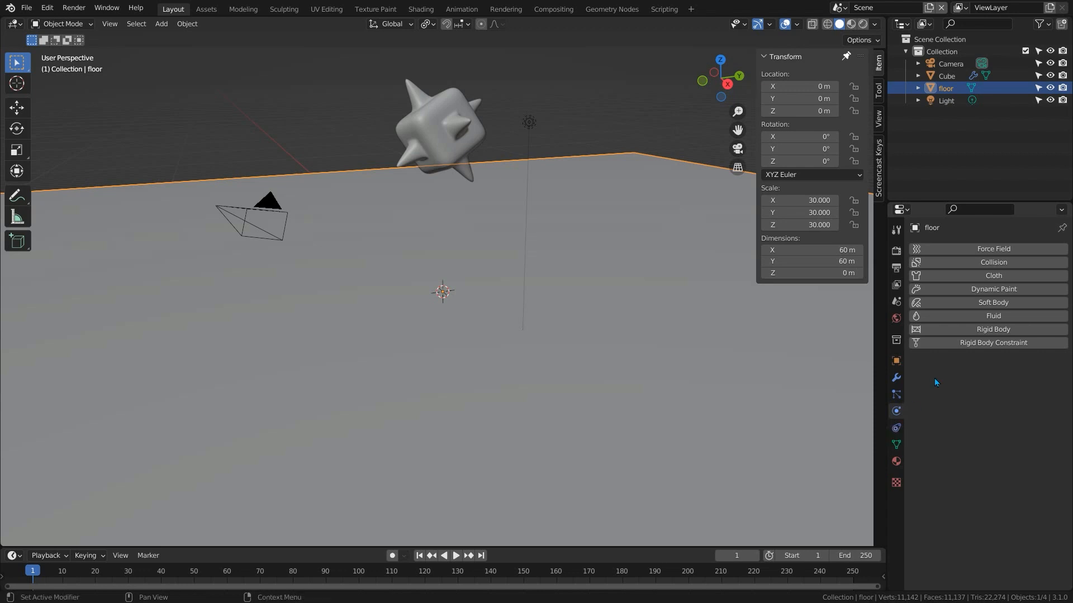
{"action": "left_click", "coordinate": [987, 263]}
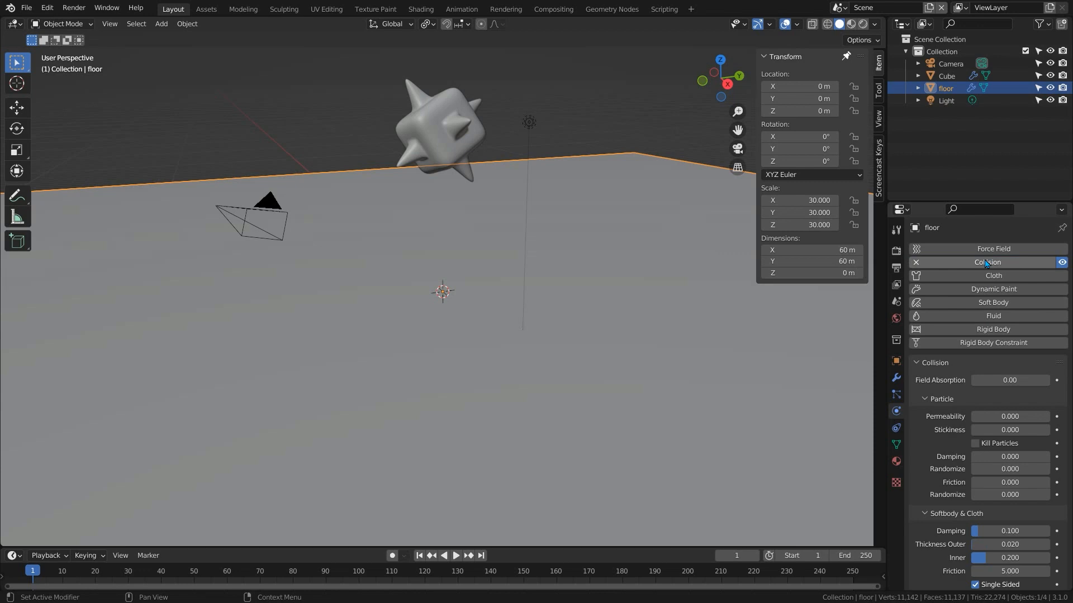
{"action": "scroll", "coordinate": [994, 313], "scroll_direction": "down", "scroll_amount": 1}
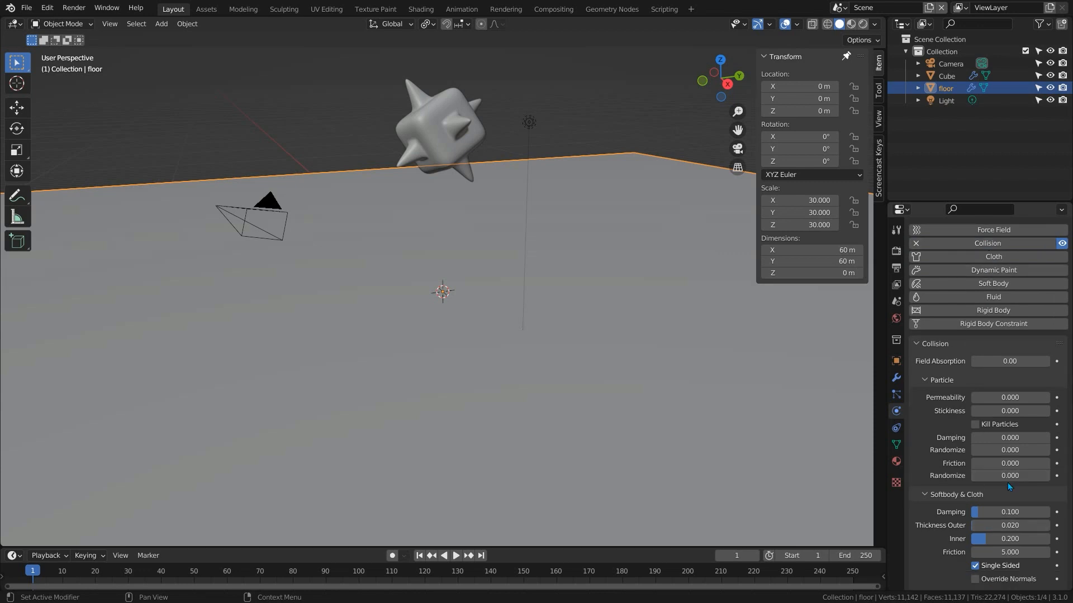
{"action": "mouse_move", "coordinate": [978, 528]}
{"action": "left_mouse_down"}
{"action": "mouse_move", "coordinate": [955, 528]}
{"action": "mouse_move", "coordinate": [970, 541]}
{"action": "left_mouse_up"}
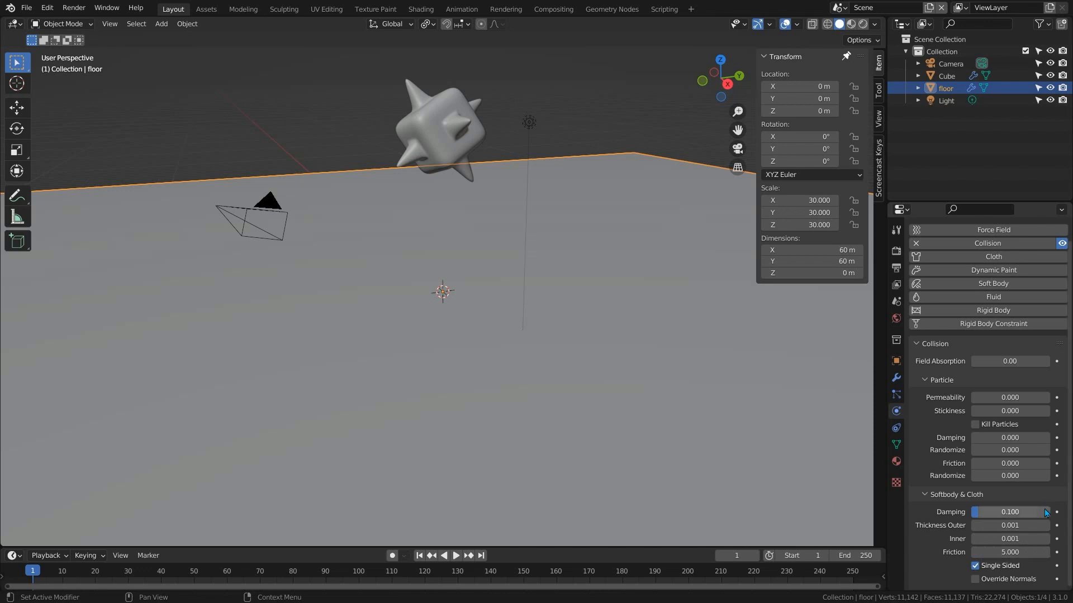
{"action": "left_click", "coordinate": [1017, 552]}
{"action": "type", "text": "30"}
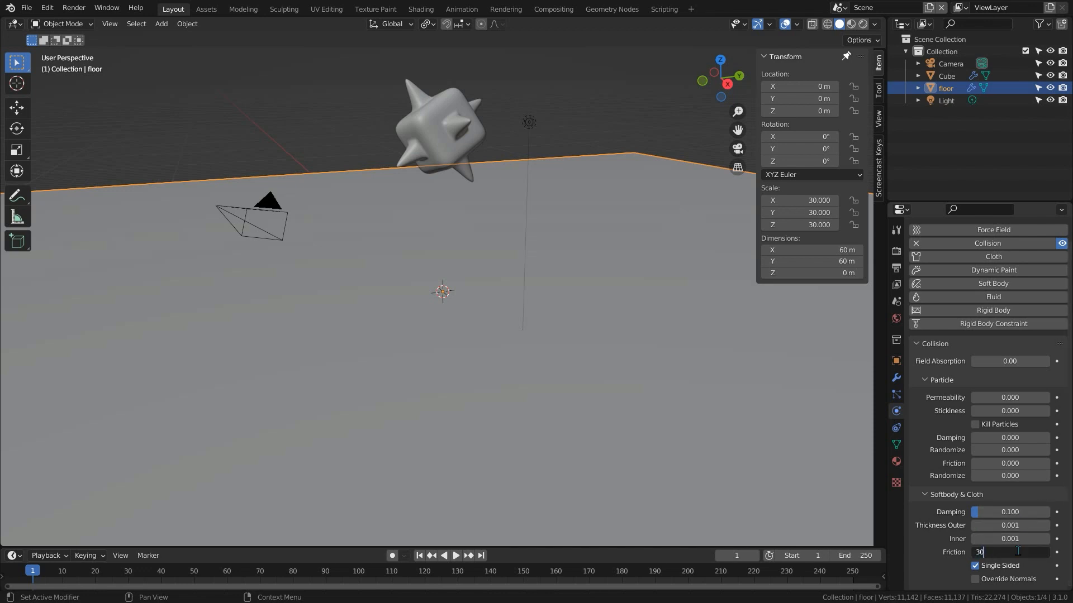
{"action": "key", "text": "Return"}
Add Cloth physics to the spiked cube and move the Cloth modifier above the Subdivision modifier.
{"action": "left_click", "coordinate": [465, 122]}
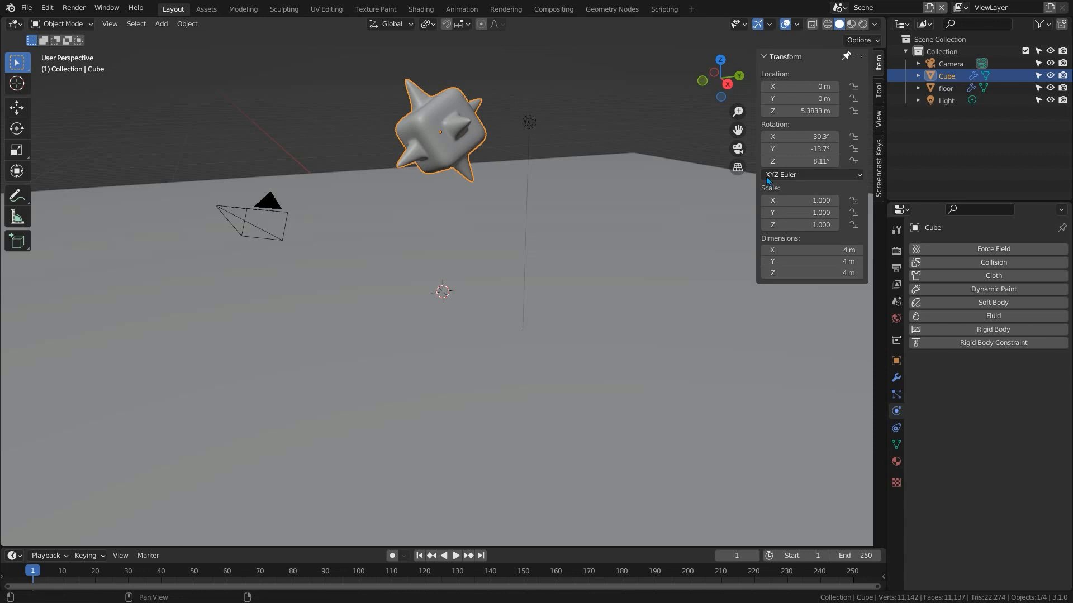
{"action": "left_click", "coordinate": [978, 277]}
{"action": "scroll", "coordinate": [961, 342], "scroll_direction": "down", "scroll_amount": 10}
{"action": "scroll", "coordinate": [960, 340], "scroll_direction": "down", "scroll_amount": 3}
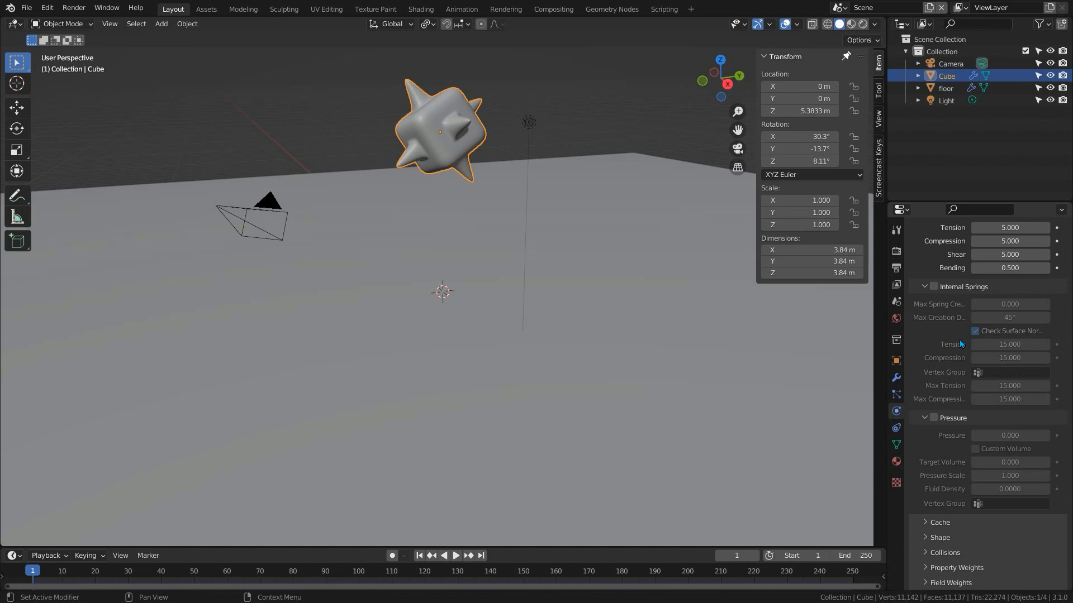
{"action": "scroll", "coordinate": [960, 344], "scroll_direction": "up", "scroll_amount": 10}
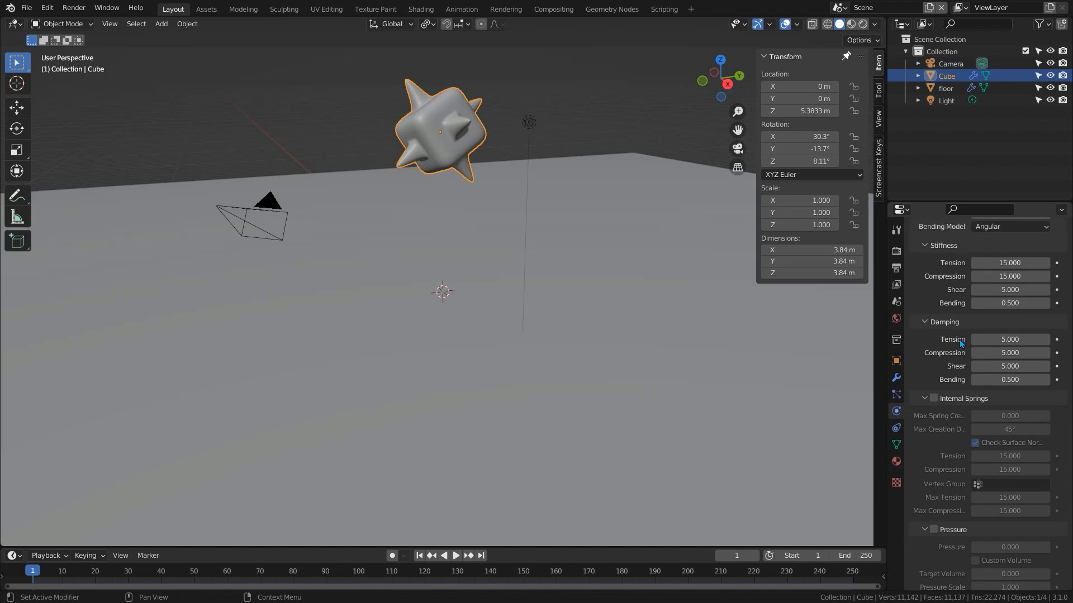
{"action": "left_click", "coordinate": [896, 380]}
{"action": "left_click_drag", "start_coordinate": [1058, 268], "coordinate": [1056, 383]}
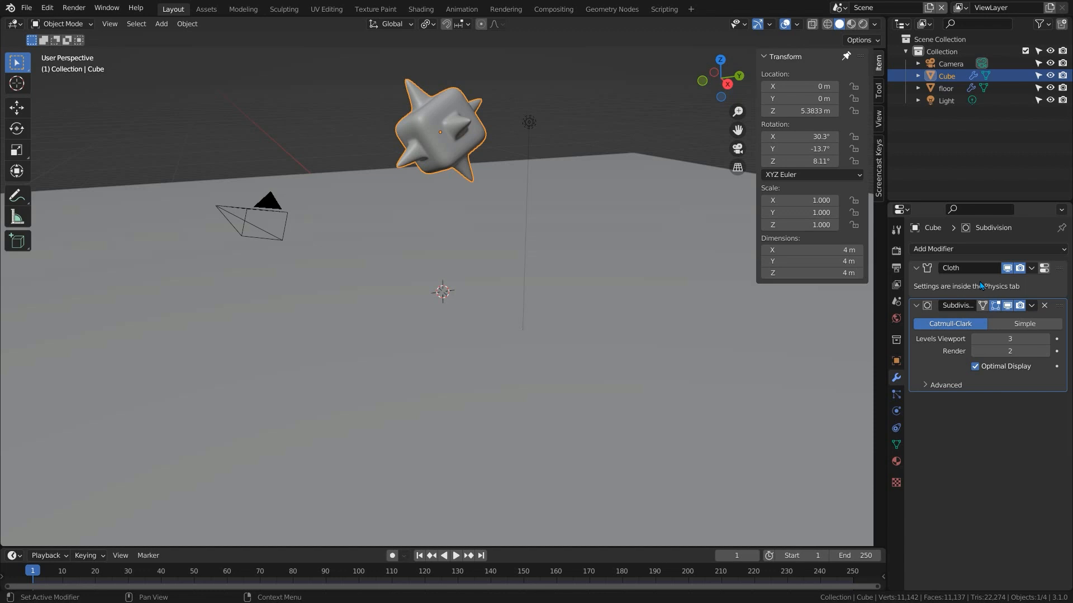
Set the cube's cloth speed multiplier to 2.5, quality steps to 15 and vertex mass to 20 kg.
{"action": "left_click", "coordinate": [896, 411]}
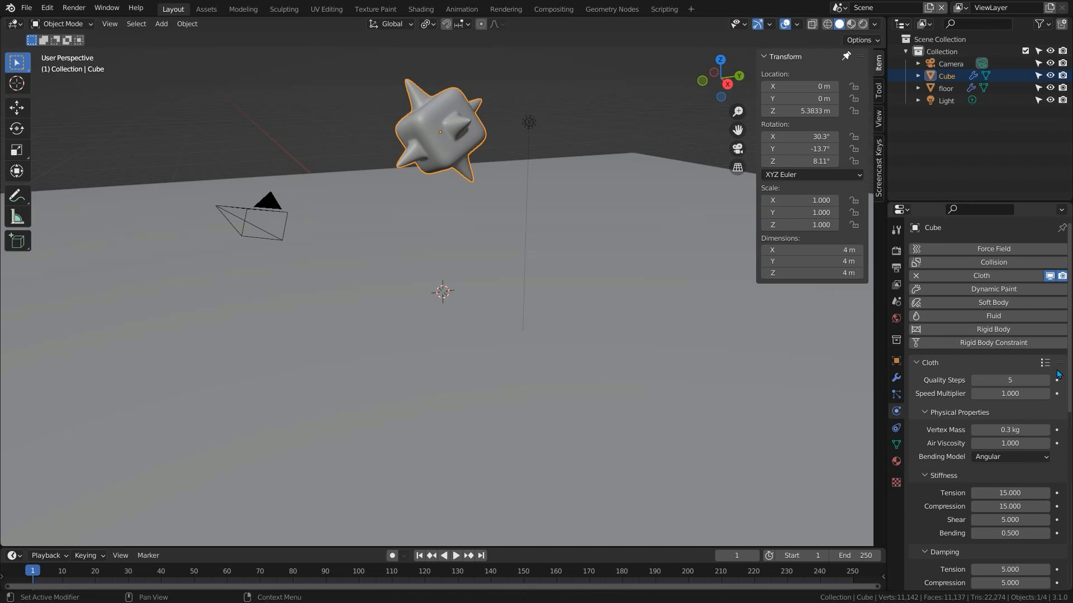
{"action": "left_click", "coordinate": [1007, 393]}
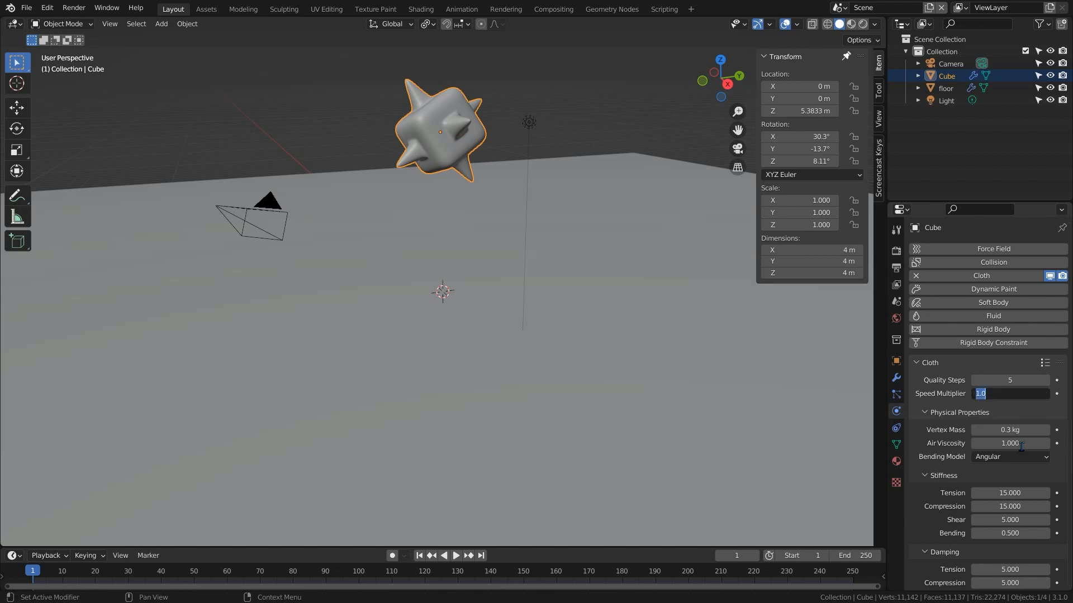
{"action": "type", "text": "2.5"}
{"action": "key", "text": "Return"}
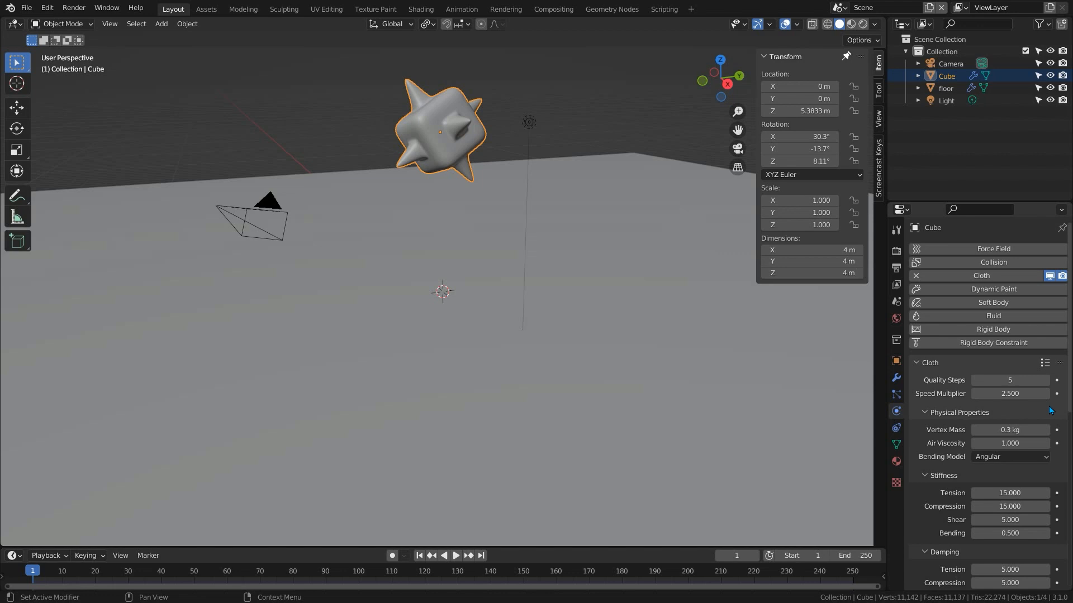
{"action": "left_click", "coordinate": [1009, 382]}
{"action": "type", "text": "15"}
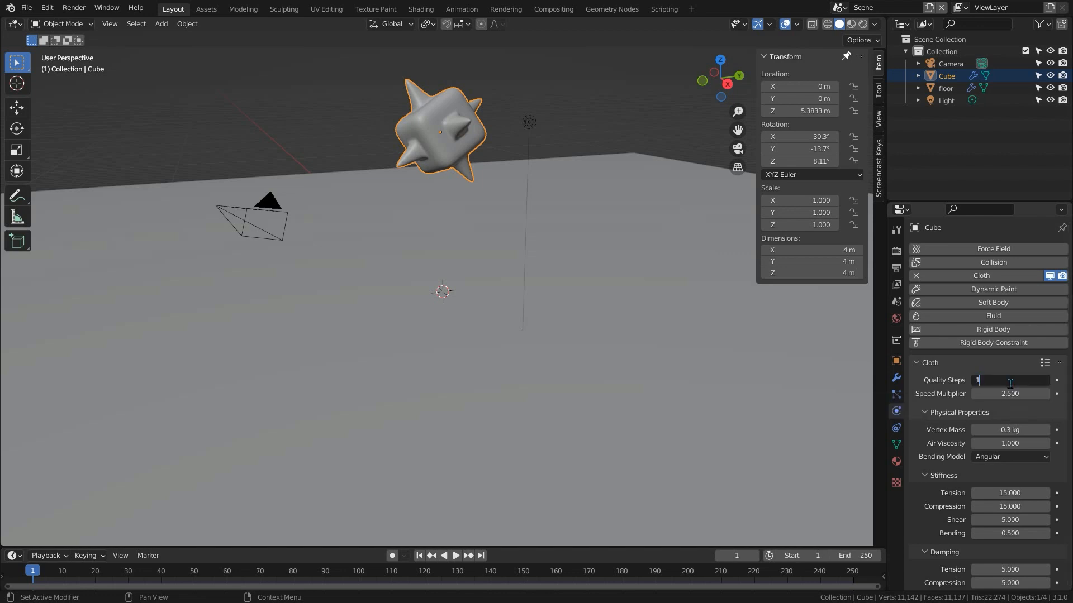
{"action": "key", "text": "Return"}
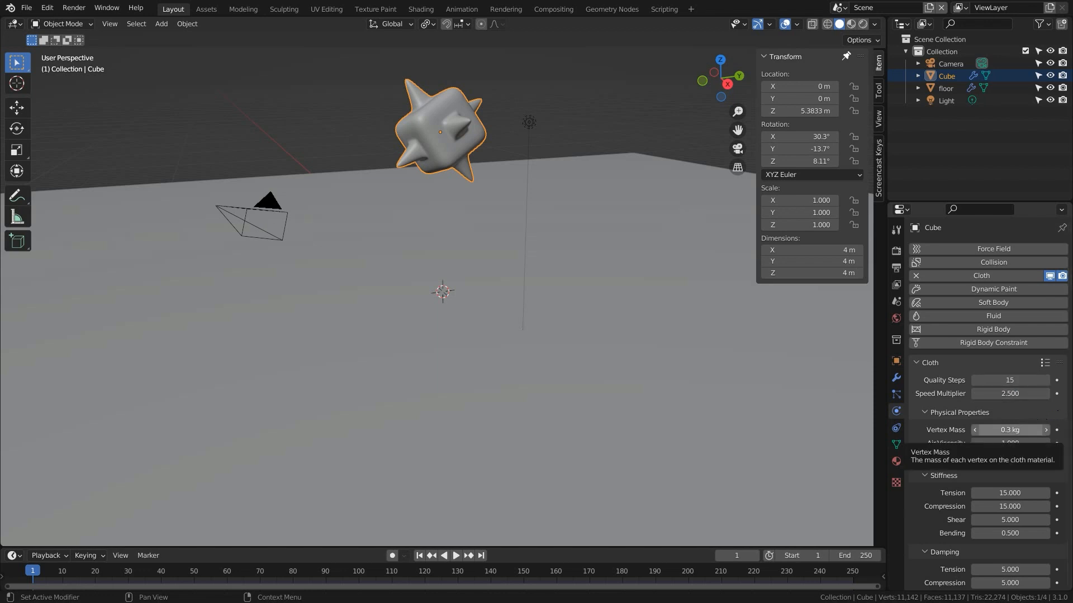
{"action": "left_click", "coordinate": [1011, 430]}
{"action": "type", "text": "20"}
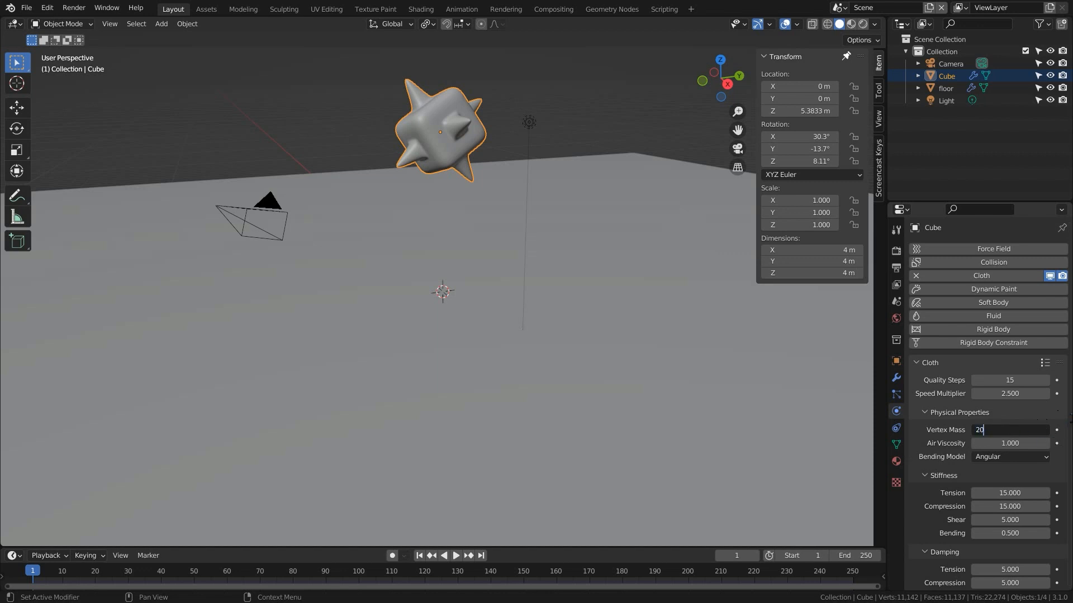
{"action": "key", "text": "Return"}
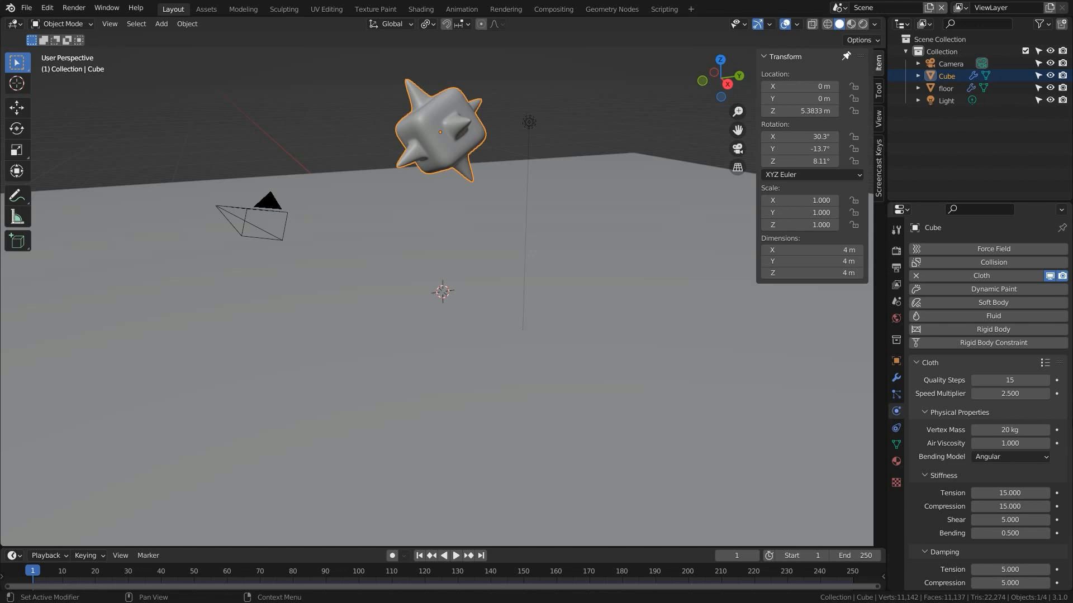
Change the cloth's bending model to Linear.
{"action": "scroll", "coordinate": [1006, 400], "scroll_direction": "down", "scroll_amount": 3}
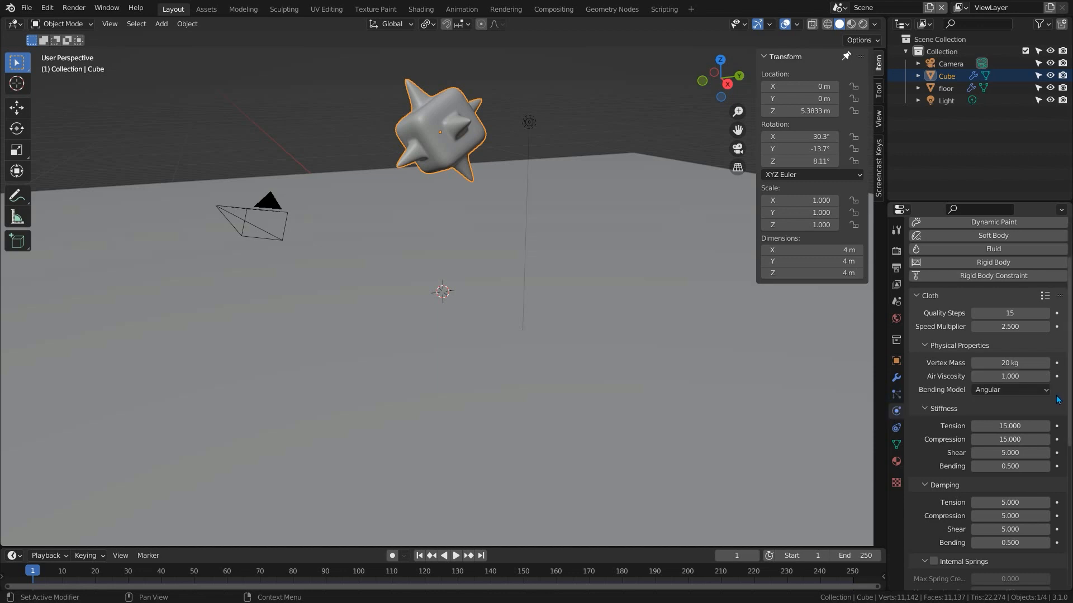
{"action": "left_click", "coordinate": [1012, 387]}
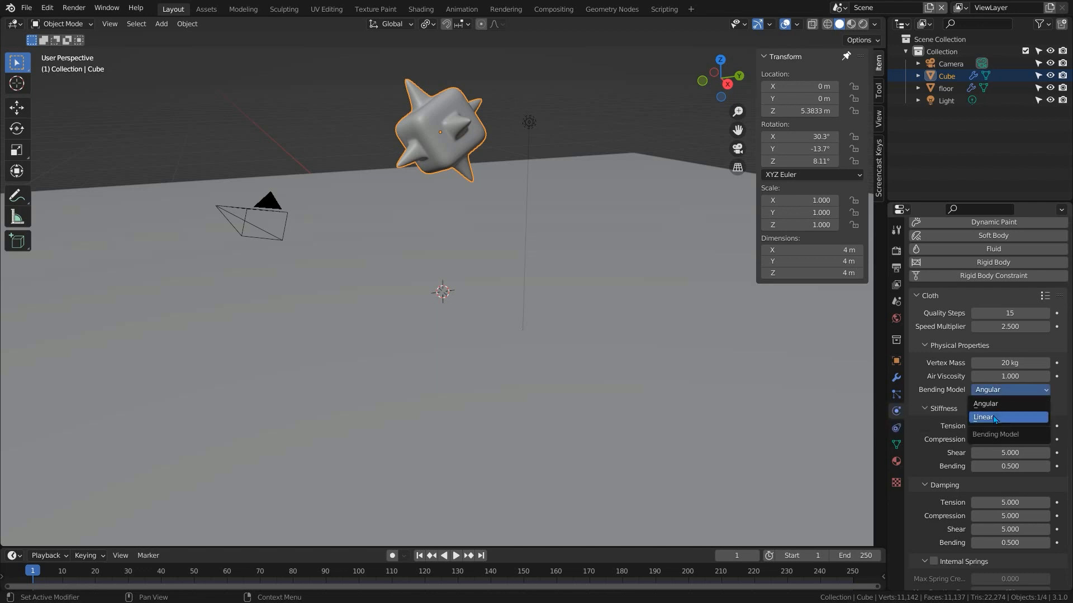
{"action": "left_click", "coordinate": [993, 414]}
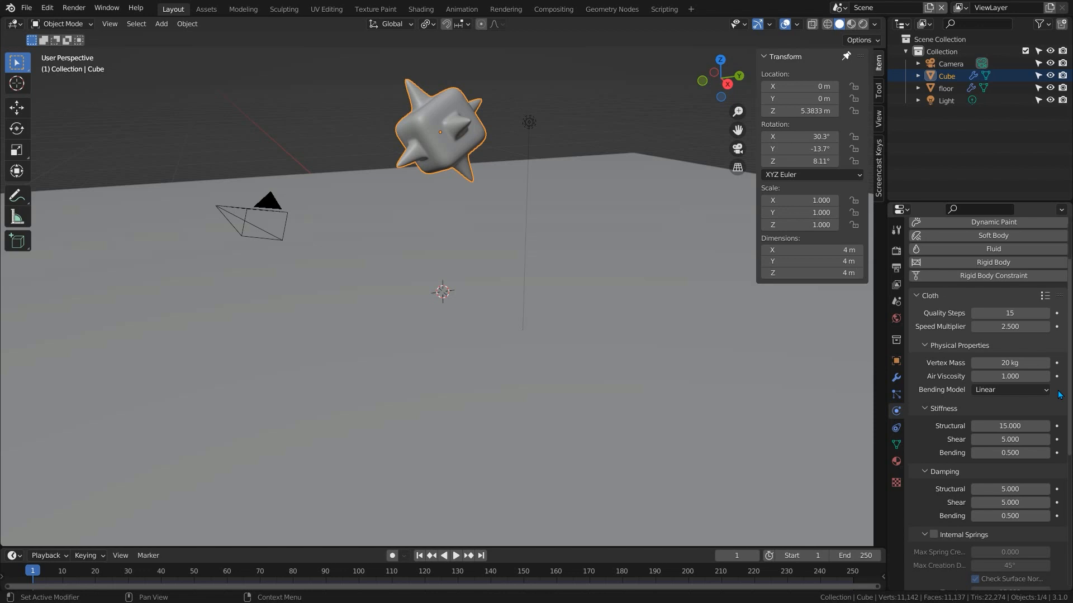
Set the cloth stiffness to 10000 structural, 10000 shear and 7000 bending.
{"action": "scroll", "coordinate": [1034, 400], "scroll_direction": "down", "scroll_amount": 1}
{"action": "left_click", "coordinate": [1016, 403]}
{"action": "type", "text": "100000"}
{"action": "key", "text": "Return"}
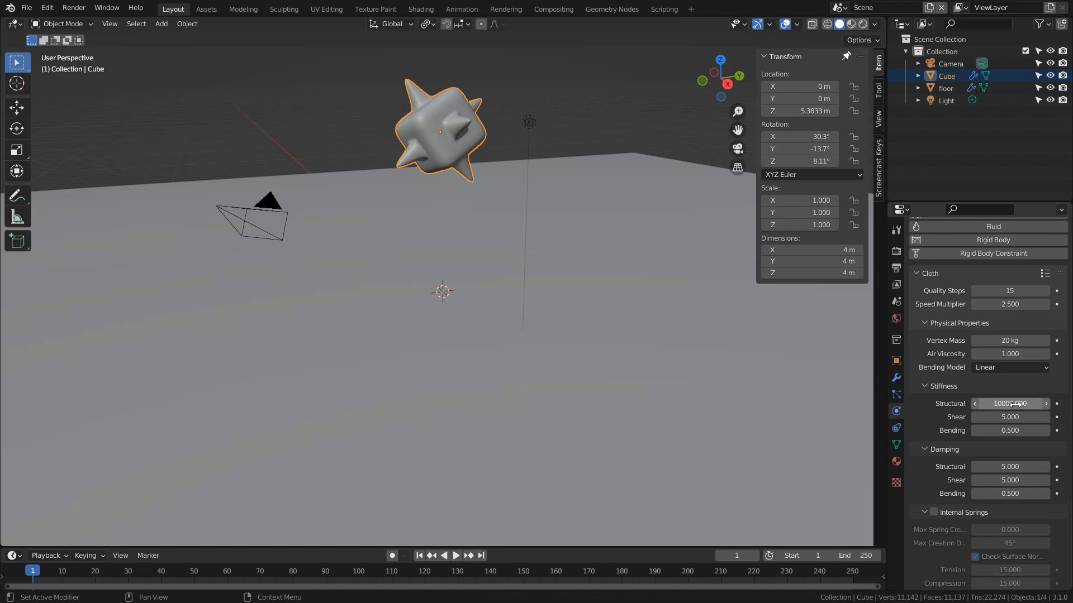
{"action": "left_click", "coordinate": [1010, 418]}
{"action": "type", "text": "10000"}
{"action": "key", "text": "Return"}
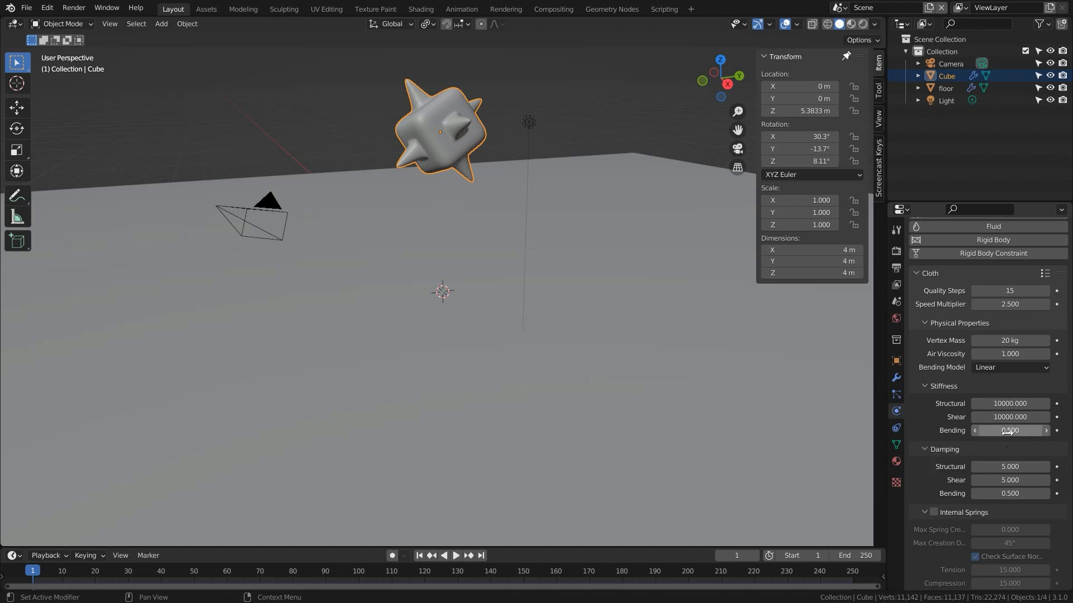
{"action": "left_click", "coordinate": [1007, 431]}
{"action": "type", "text": "7000"}
{"action": "key", "text": "Return"}
Set the cloth damping to 50 structural, 50 shear and 0.03 bending.
{"action": "scroll", "coordinate": [1004, 431], "scroll_direction": "down", "scroll_amount": 3}
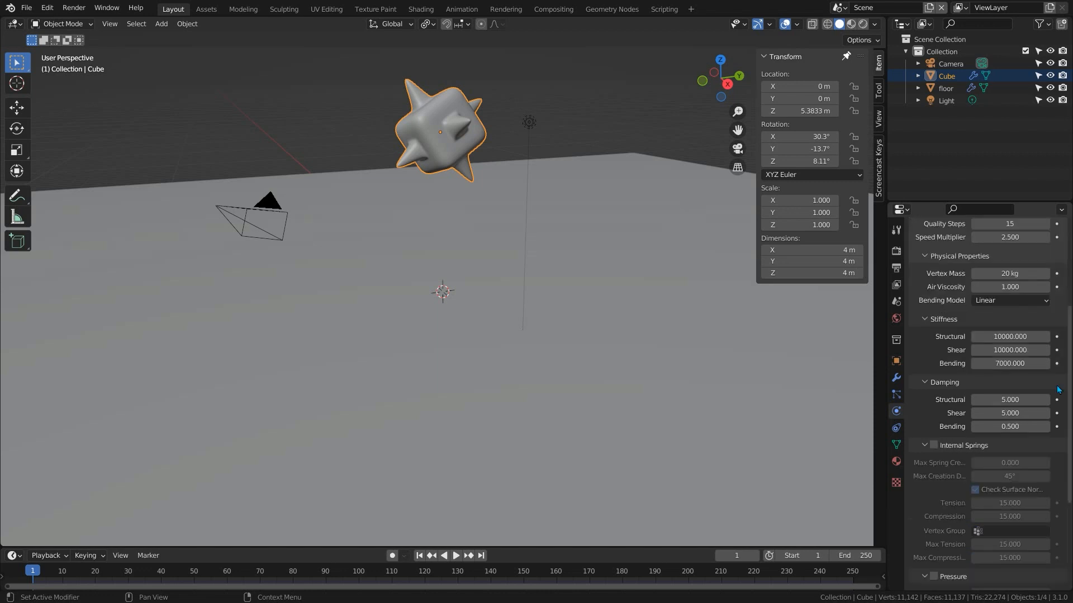
{"action": "left_click", "coordinate": [1009, 400]}
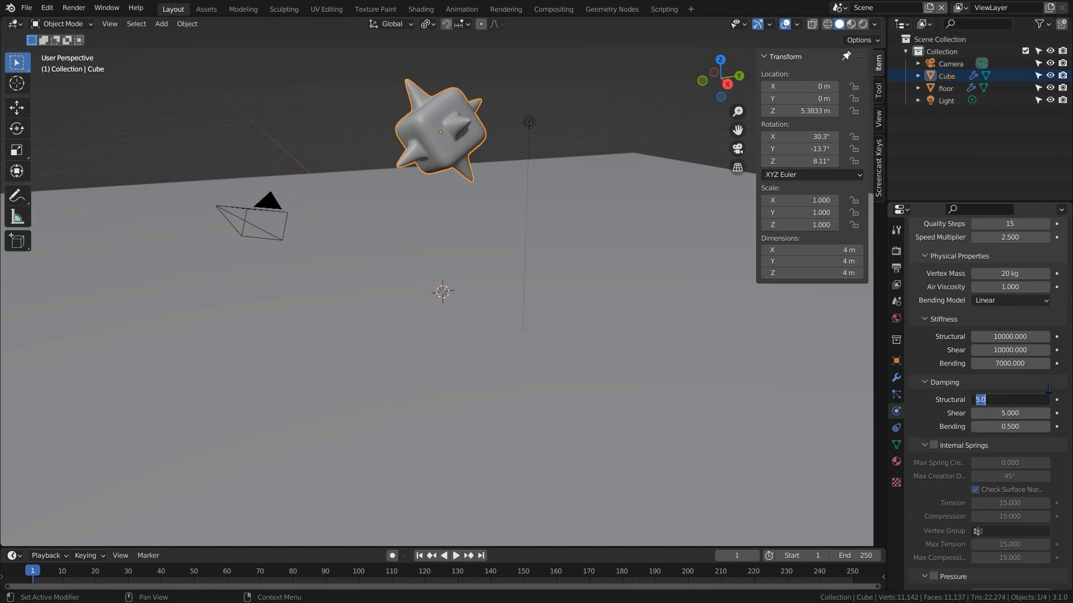
{"action": "type", "text": "50"}
{"action": "key", "text": "Return"}
{"action": "left_click", "coordinate": [1010, 413]}
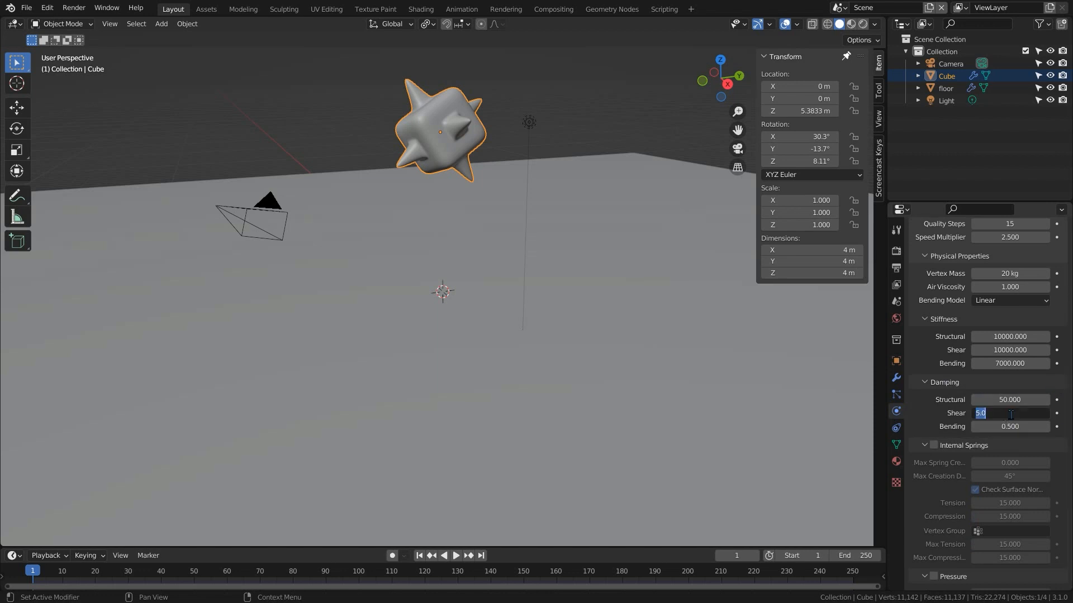
{"action": "type", "text": "50"}
{"action": "key", "text": "Return"}
{"action": "left_click", "coordinate": [1027, 427]}
{"action": "type", "text": "0.020"}
{"action": "key", "text": "Return"}
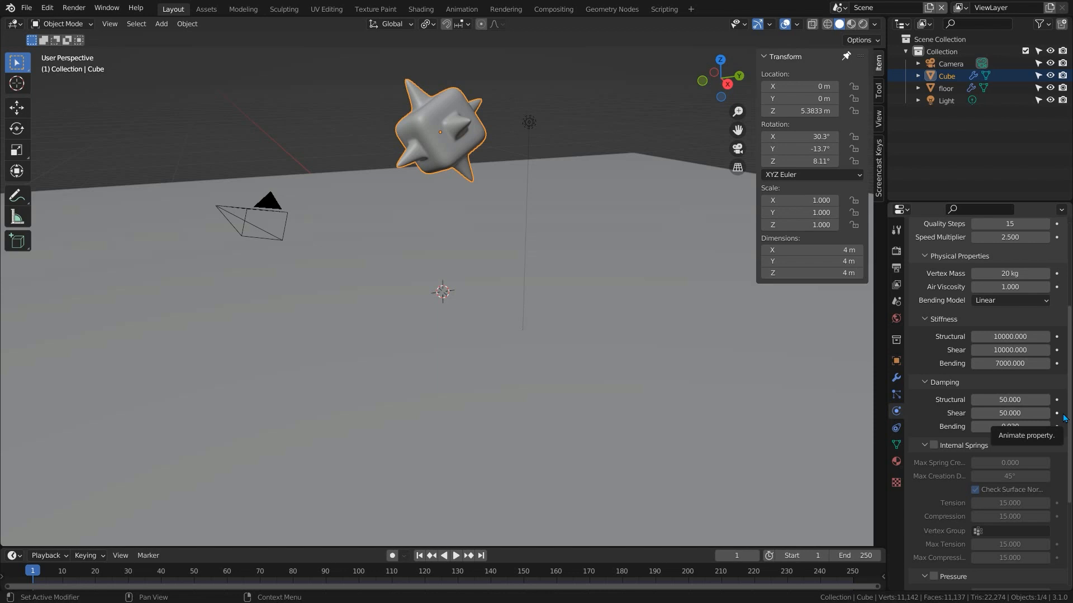
Set the cloth's collision quality to 100.
{"action": "scroll", "coordinate": [1064, 418], "scroll_direction": "down", "scroll_amount": 5}
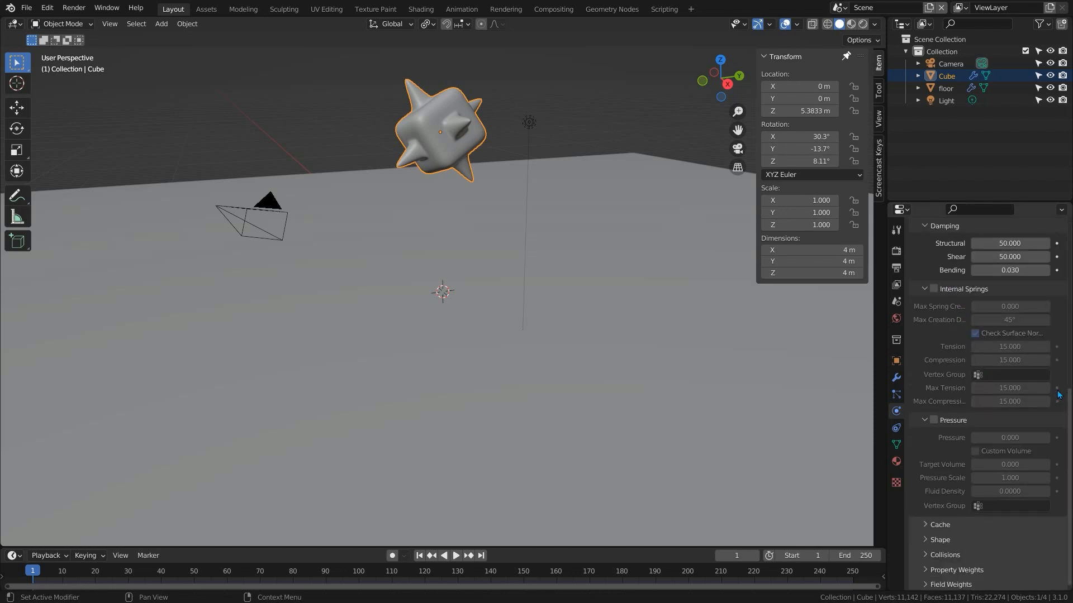
{"action": "scroll", "coordinate": [1057, 395], "scroll_direction": "down", "scroll_amount": 1}
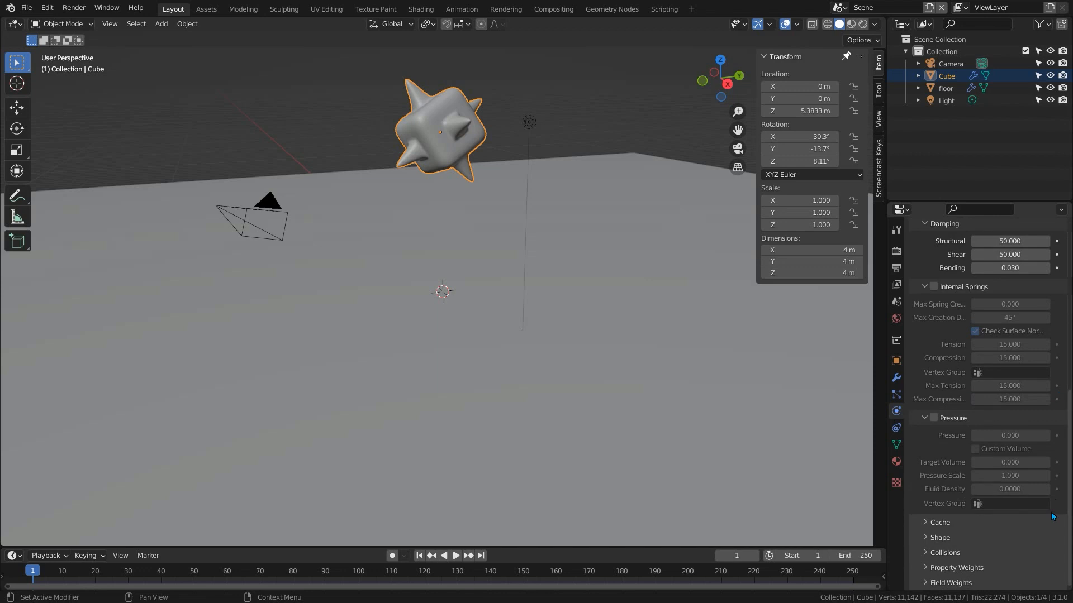
{"action": "scroll", "coordinate": [985, 383], "scroll_direction": "up", "scroll_amount": 7}
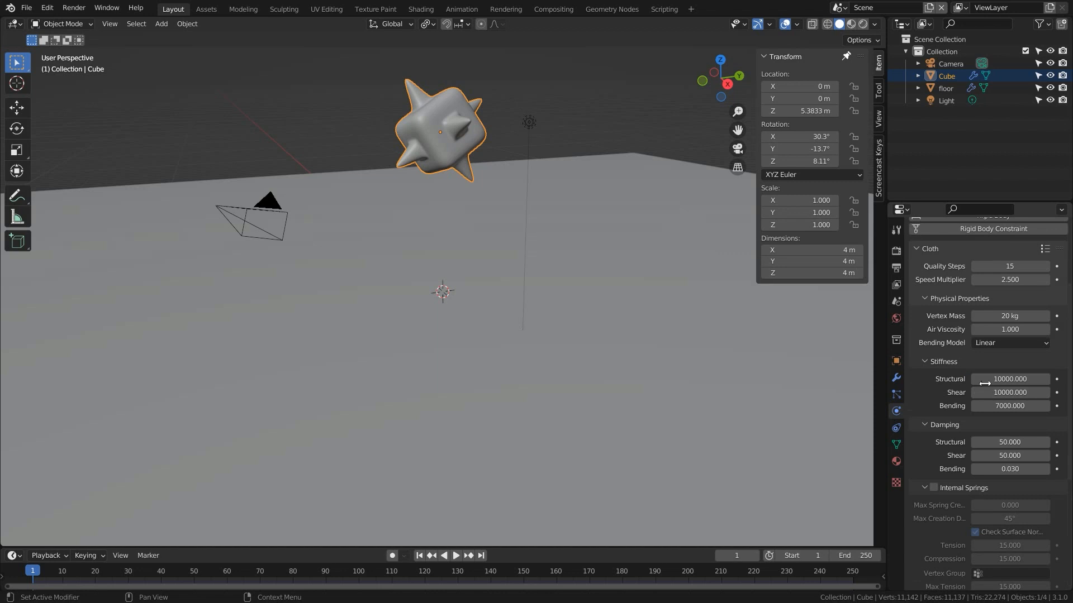
{"action": "scroll", "coordinate": [1056, 459], "scroll_direction": "down", "scroll_amount": 7}
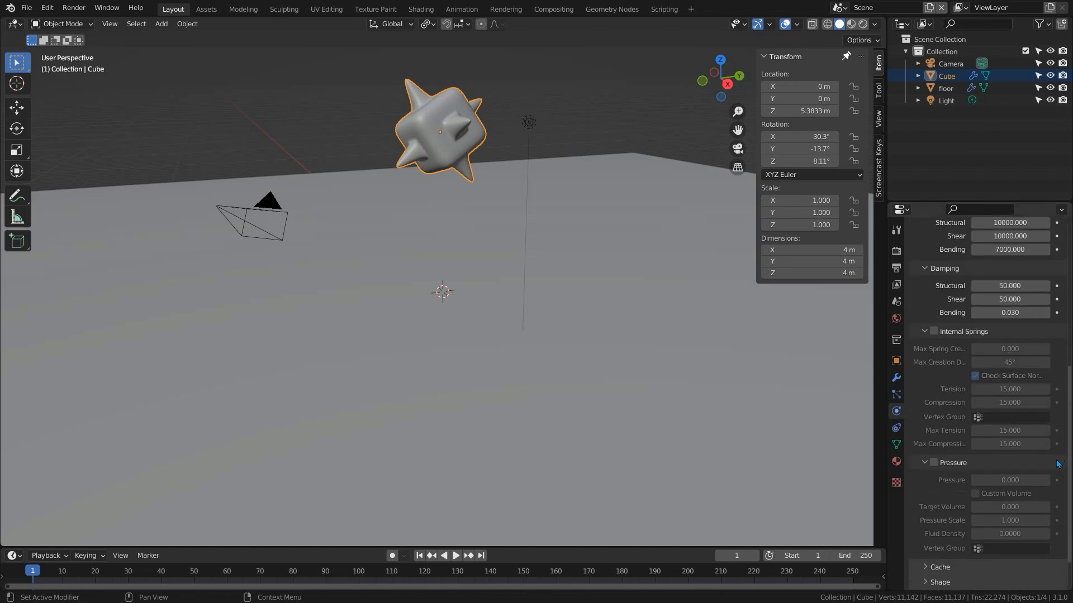
{"action": "scroll", "coordinate": [1056, 459], "scroll_direction": "down", "scroll_amount": 2}
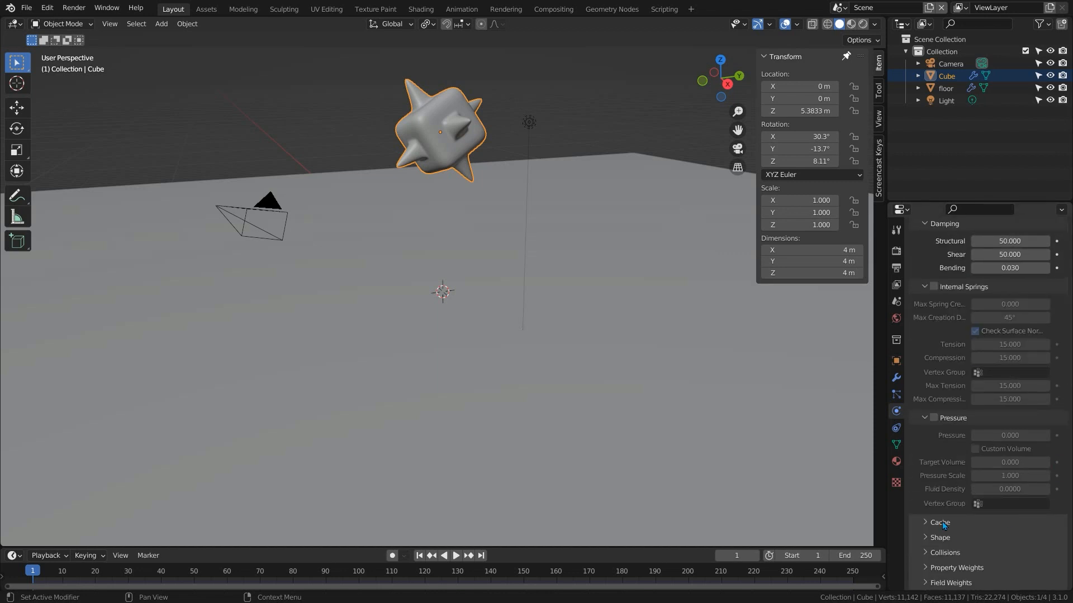
{"action": "left_click", "coordinate": [928, 552]}
{"action": "scroll", "coordinate": [1019, 513], "scroll_direction": "down", "scroll_amount": 6}
{"action": "scroll", "coordinate": [1018, 510], "scroll_direction": "down", "scroll_amount": 2}
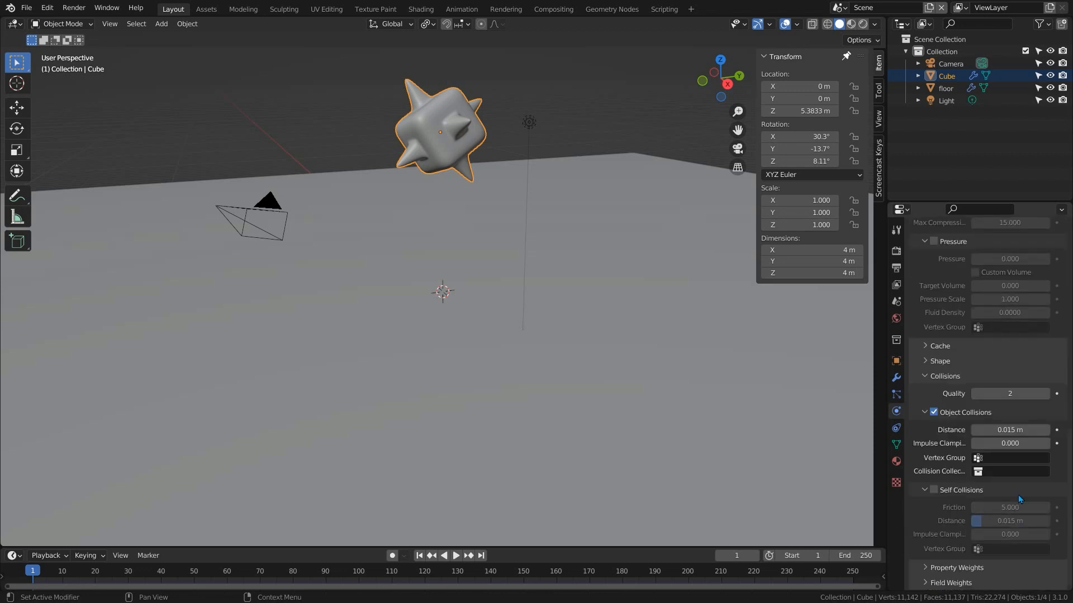
{"action": "double_click", "coordinate": [1011, 394]}
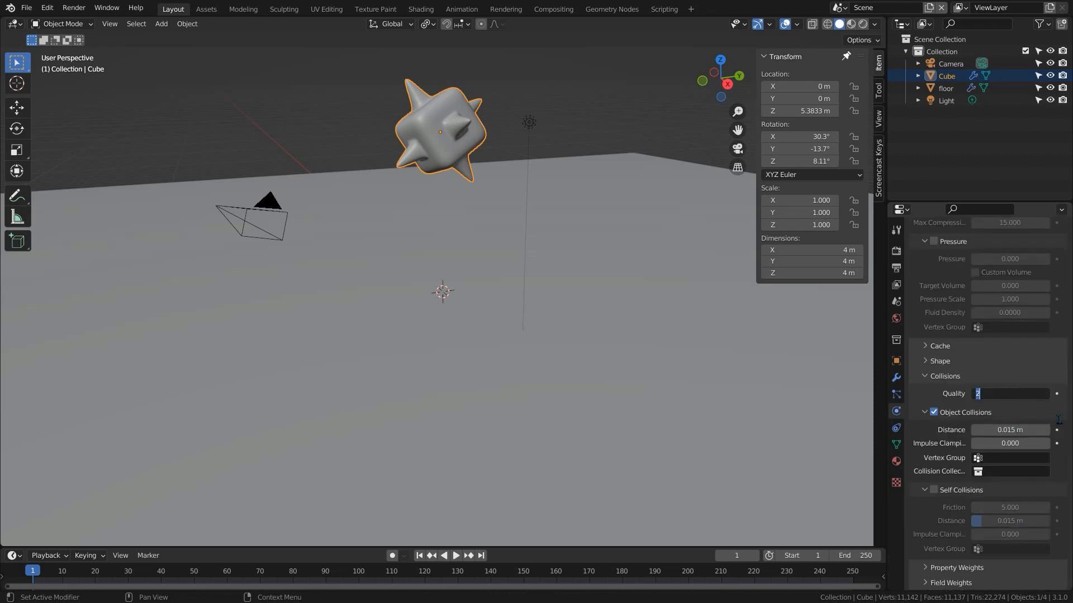
{"action": "type", "text": "100"}
{"action": "key", "text": "Return"}
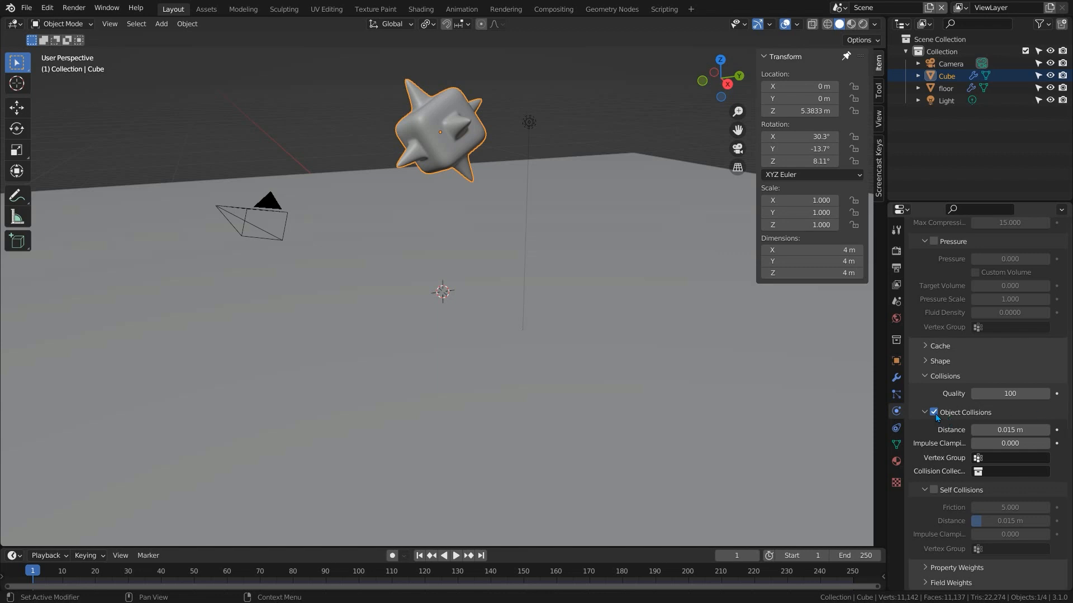
Set the cloth's object collision distance to 0.001 m and enable Self Collisions.
{"action": "left_click", "coordinate": [1012, 430]}
{"action": "type", "text": "0.001"}
{"action": "key", "text": "Return"}
{"action": "left_click", "coordinate": [933, 490]}
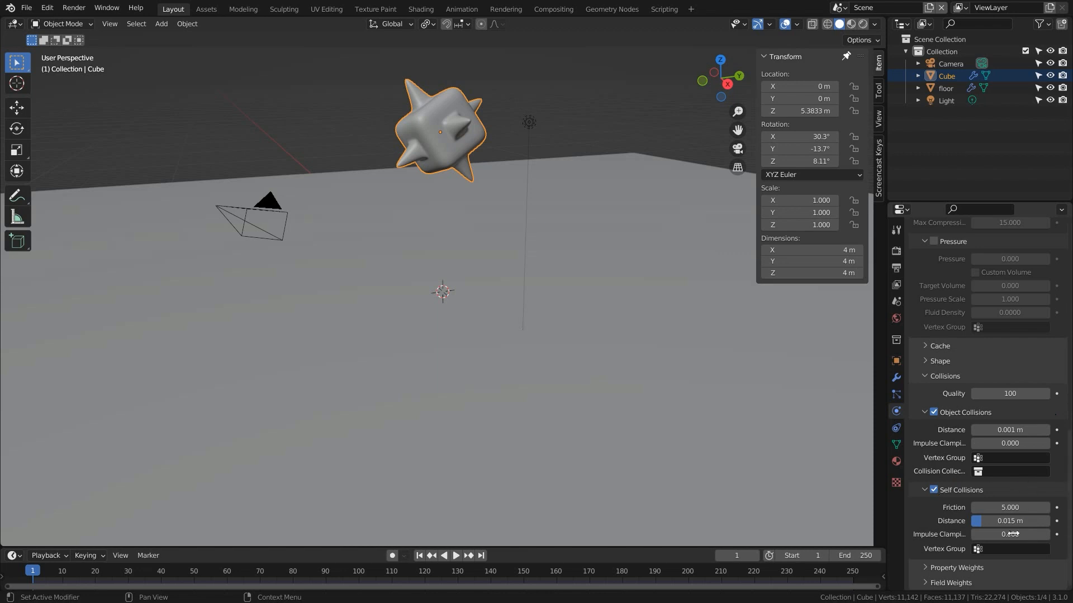
{"action": "left_click_drag", "start_coordinate": [1011, 530], "coordinate": [965, 525]}
Play the cloth simulation, examine the spiked cube landing on the floor from different angles, and return to the first frame.
{"action": "scroll", "coordinate": [1059, 447], "scroll_direction": "up", "scroll_amount": 20}
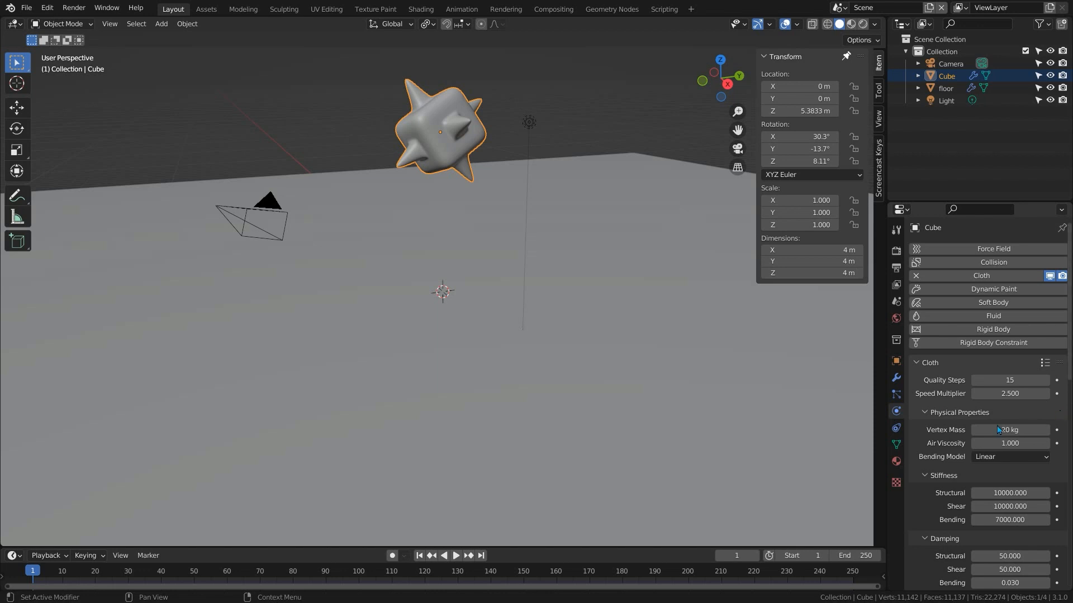
{"action": "scroll", "coordinate": [1054, 521], "scroll_direction": "down", "scroll_amount": 1}
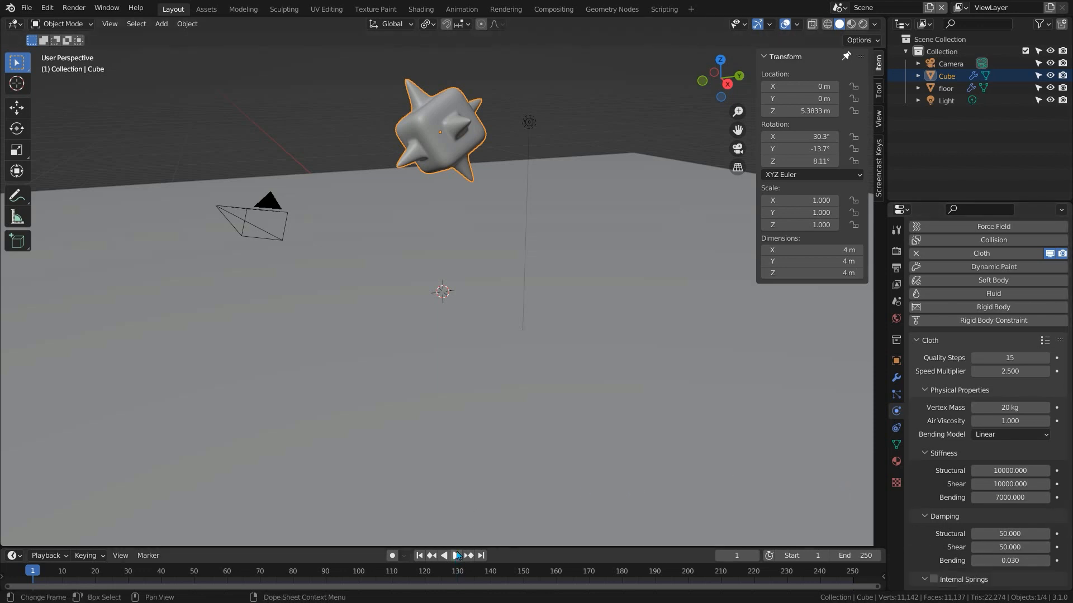
{"action": "left_click", "coordinate": [456, 556]}
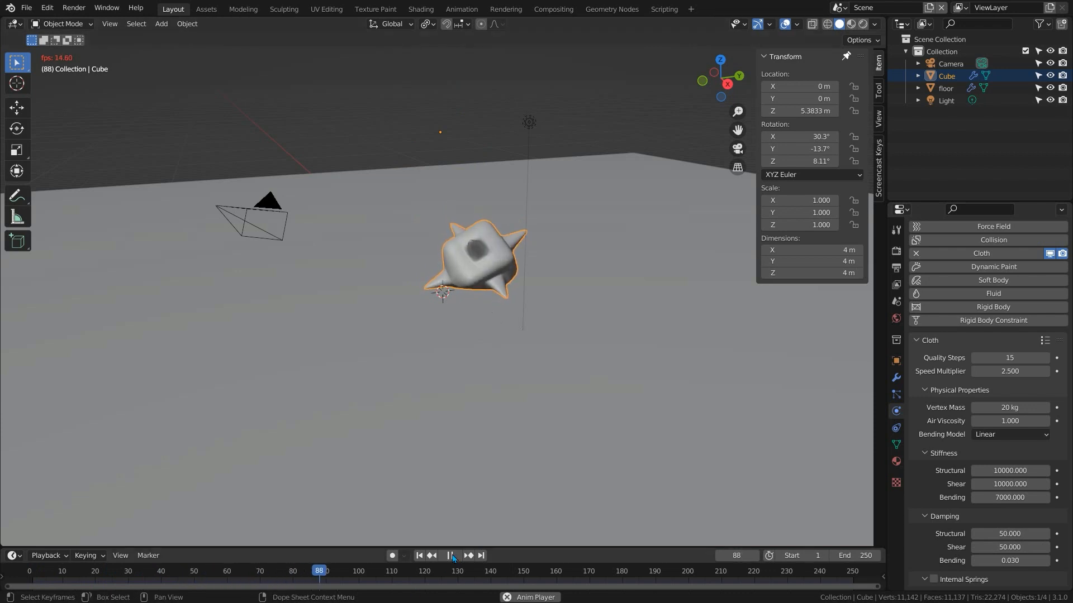
{"action": "key", "text": "space"}
{"action": "scroll", "coordinate": [487, 291], "scroll_direction": "up", "scroll_amount": 5}
{"action": "key", "text": "shift+Left"}
{"action": "key", "text": "space"}
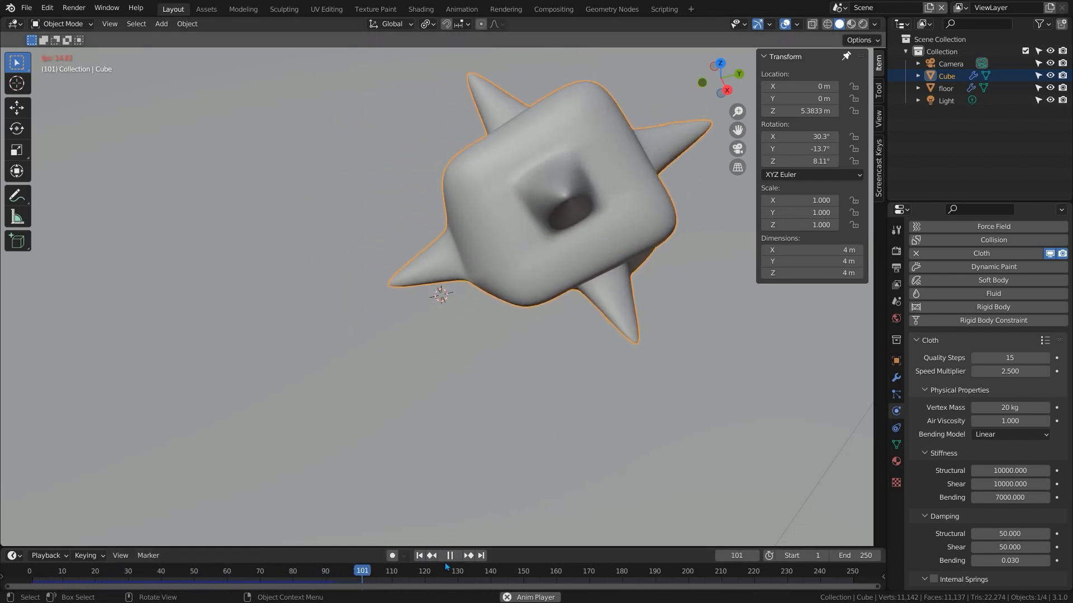
{"action": "left_click", "coordinate": [451, 557]}
{"action": "middle_click_drag", "start_coordinate": [539, 335], "coordinate": [360, 333]}
{"action": "key", "text": "space"}
{"action": "middle_click_drag", "start_coordinate": [546, 258], "coordinate": [536, 305]}
{"action": "left_click", "coordinate": [450, 556]}
{"action": "left_click", "coordinate": [419, 556]}
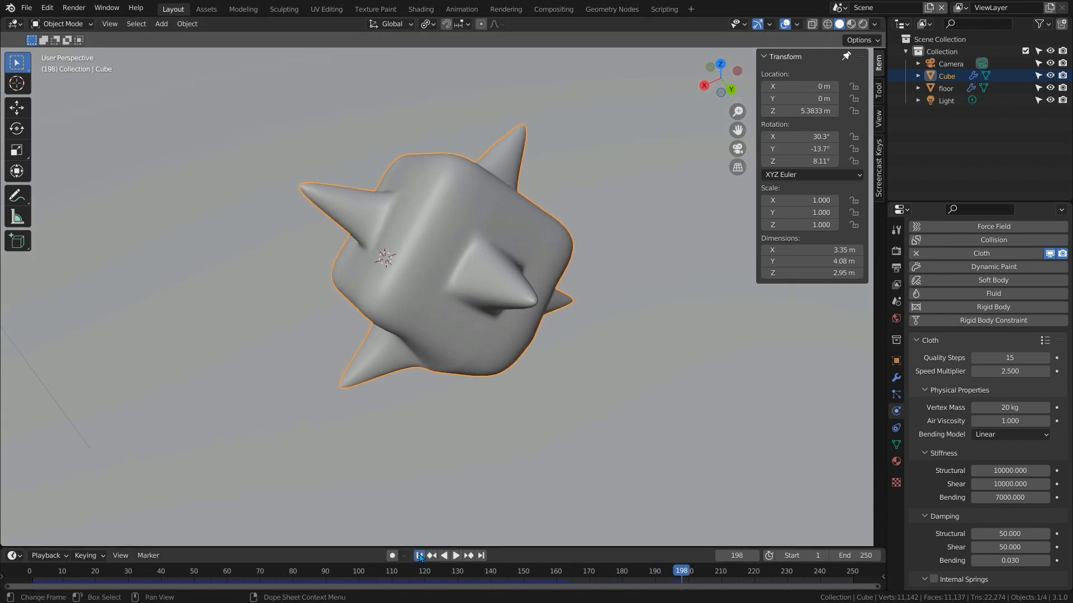
Set the cloth's bending damping to 0.02.
{"action": "left_click", "coordinate": [1013, 559]}
{"action": "type", "text": "0.02"}
{"action": "key", "text": "Return"}
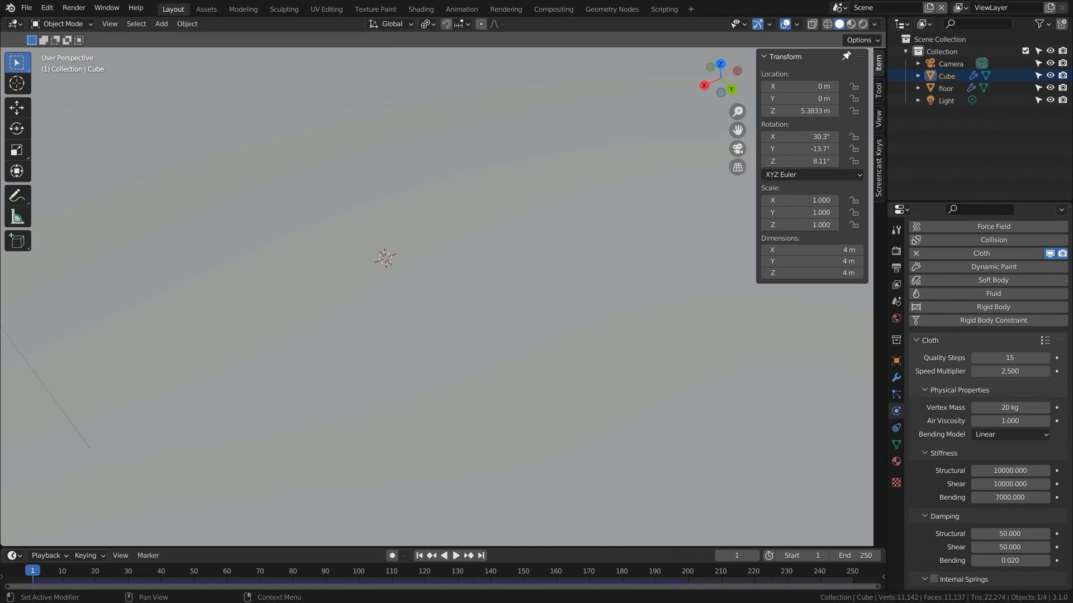
Play the cloth simulation, examine how the spiked cube lands on the floor, stop playback and return to the first frame.
{"action": "left_click", "coordinate": [456, 556]}
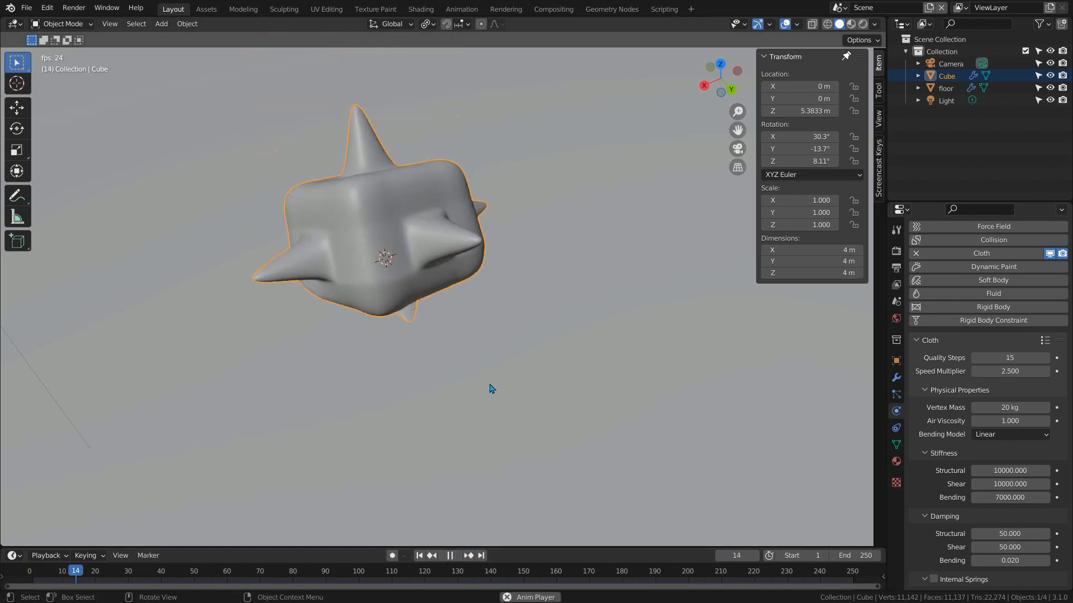
{"action": "middle_click_drag", "start_coordinate": [454, 338], "coordinate": [429, 236]}
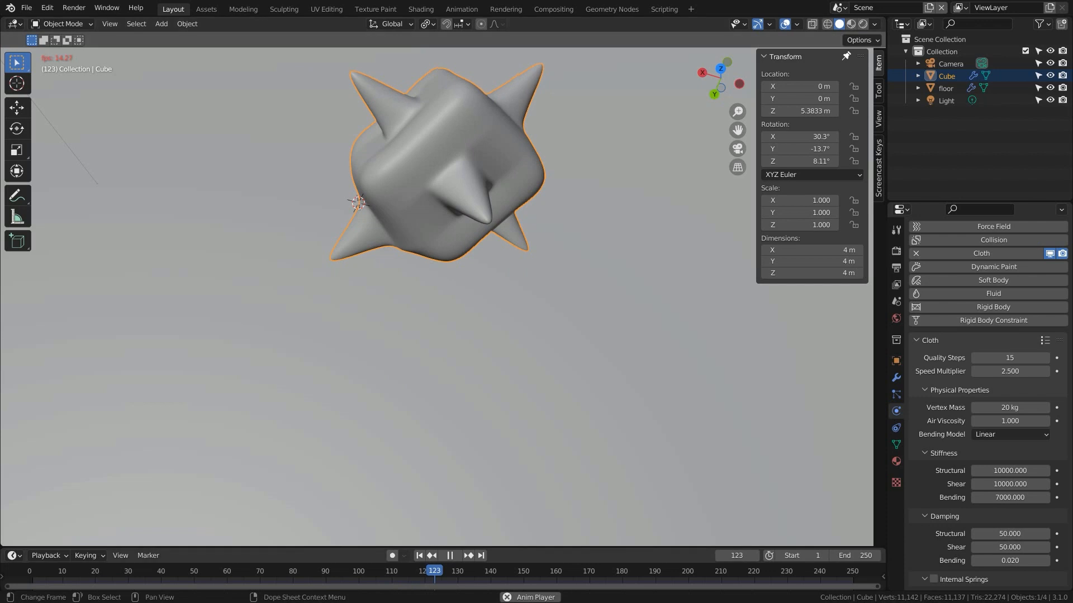
{"action": "left_click", "coordinate": [450, 556]}
{"action": "key", "text": "shift+Left"}
{"action": "scroll", "coordinate": [434, 297], "scroll_direction": "down", "scroll_amount": 5}
{"action": "middle_click_drag", "start_coordinate": [420, 199], "coordinate": [491, 414]}
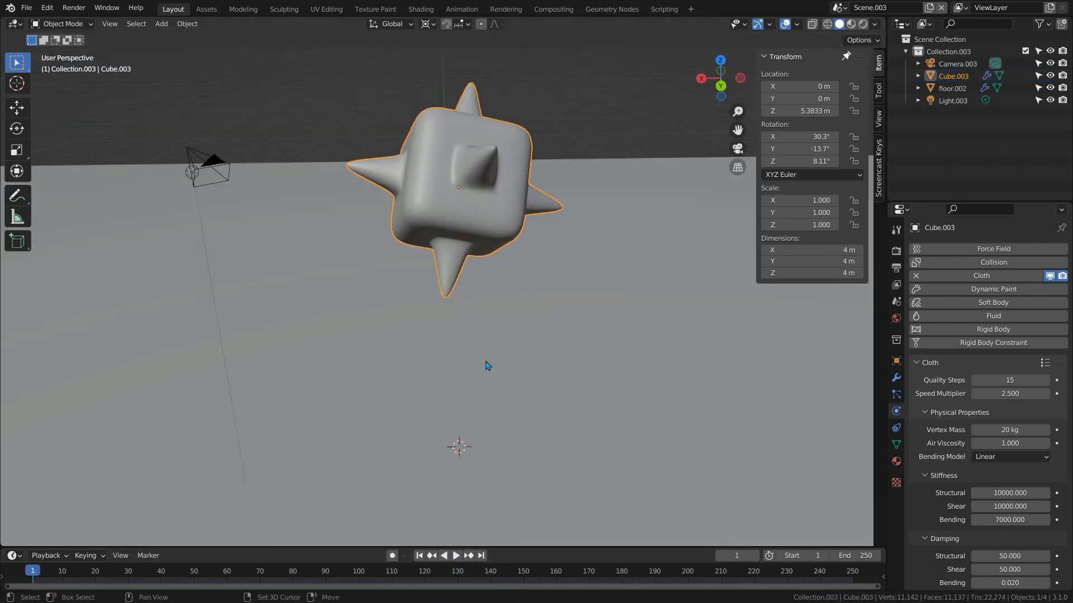
Add a new cube mesh and raise it along Z to about 2.28 m, beneath the existing spiked cube.
{"action": "key", "text": "shift+a"}
{"action": "mouse_move", "coordinate": [490, 361]}
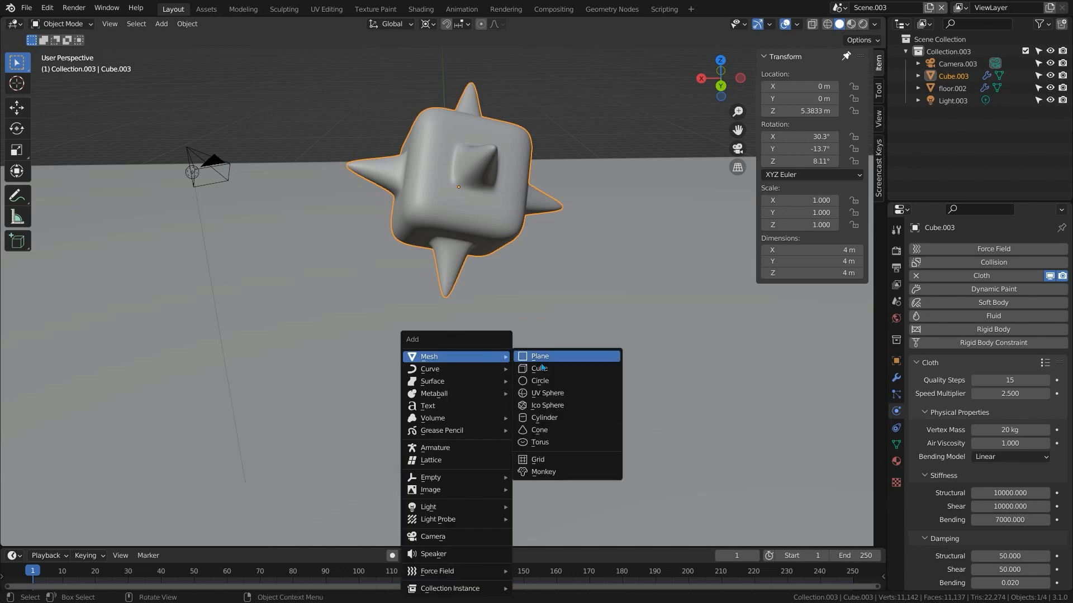
{"action": "left_click", "coordinate": [562, 371]}
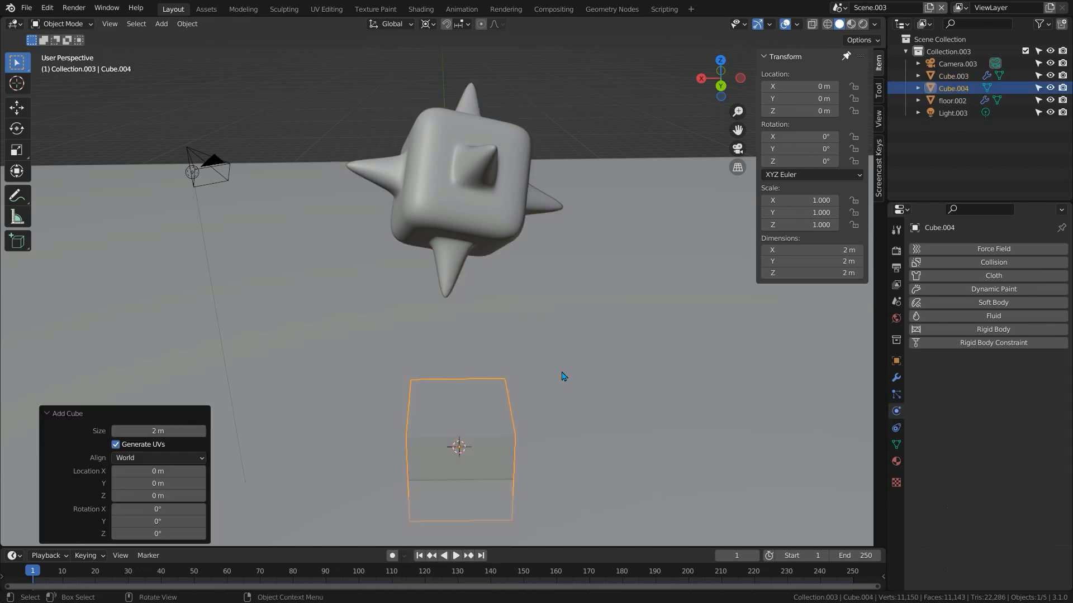
{"action": "key", "text": "g"}
{"action": "key", "text": "z"}
{"action": "left_click", "coordinate": [575, 275]}
{"action": "middle_click_drag", "start_coordinate": [575, 275], "coordinate": [499, 354]}
Subdivide the new cube's mesh with two cuts so each side has a three-by-three grid of faces.
{"action": "key", "text": "Tab"}
{"action": "right_click", "coordinate": [486, 331]}
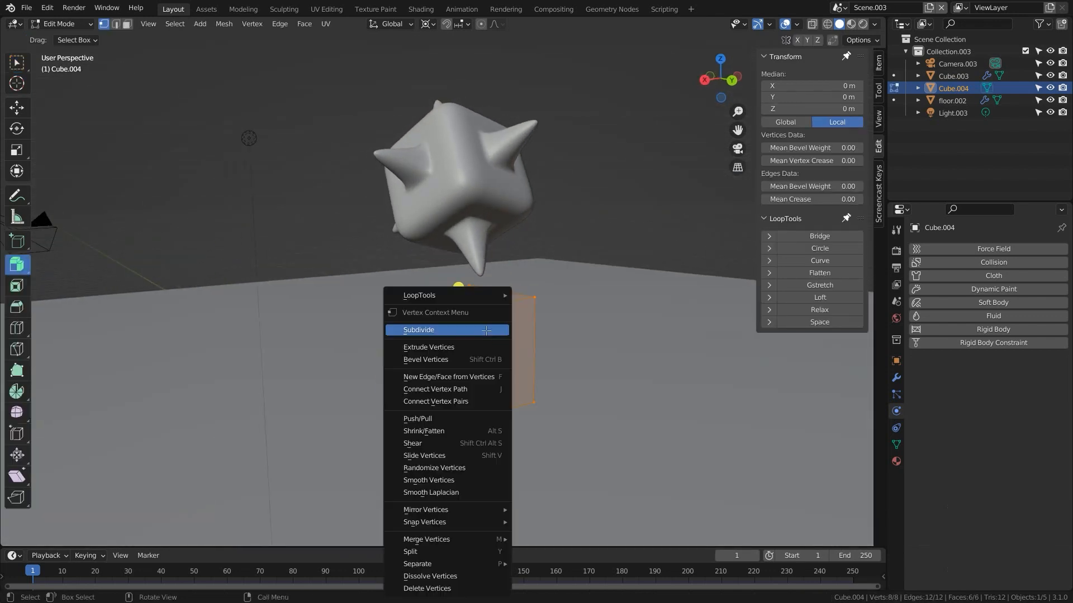
{"action": "left_click", "coordinate": [456, 331]}
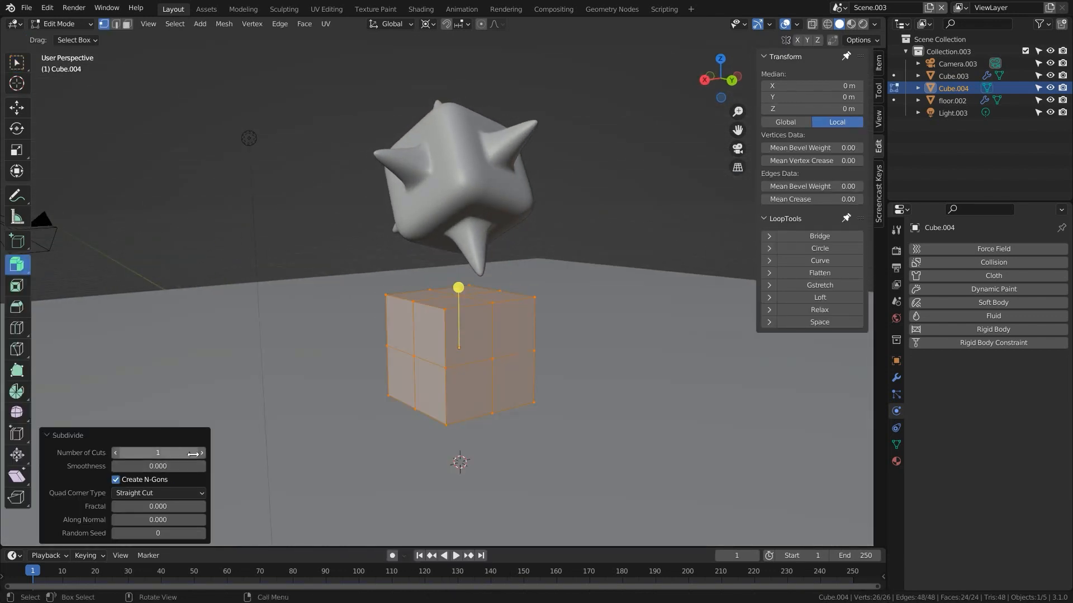
{"action": "middle_click_drag", "start_coordinate": [476, 358], "coordinate": [474, 371]}
Select the centre face on all six sides by mirroring the selection on X, Y and Z, and outset-inset them about 0.12 m.
{"action": "key", "text": "3"}
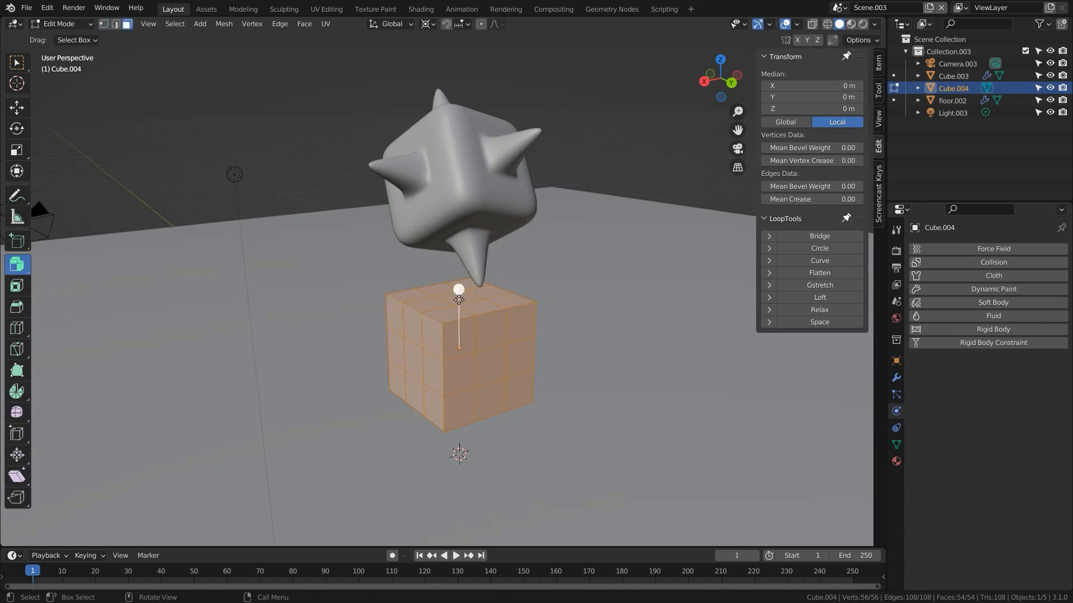
{"action": "left_click", "coordinate": [461, 299]}
{"action": "key", "text": "ctrl+shift+m"}
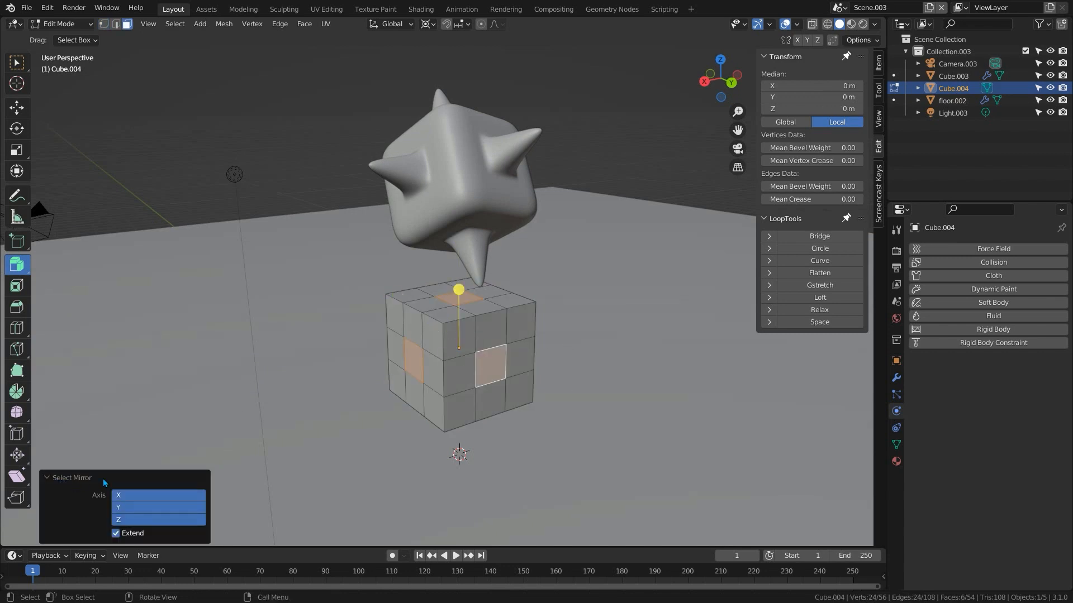
{"action": "middle_click_drag", "start_coordinate": [494, 340], "coordinate": [514, 329]}
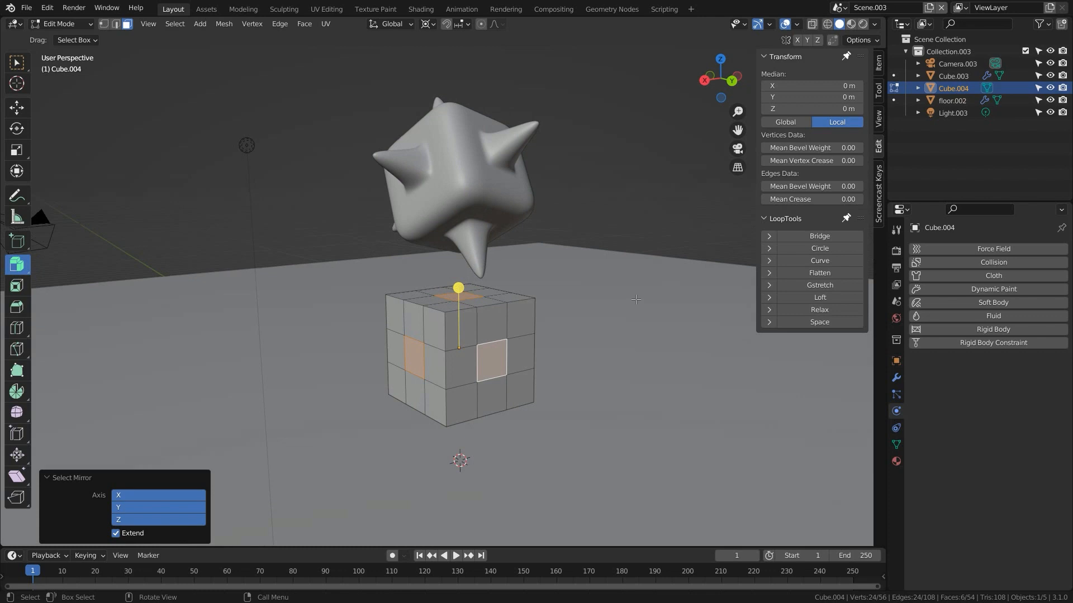
{"action": "key", "text": "i"}
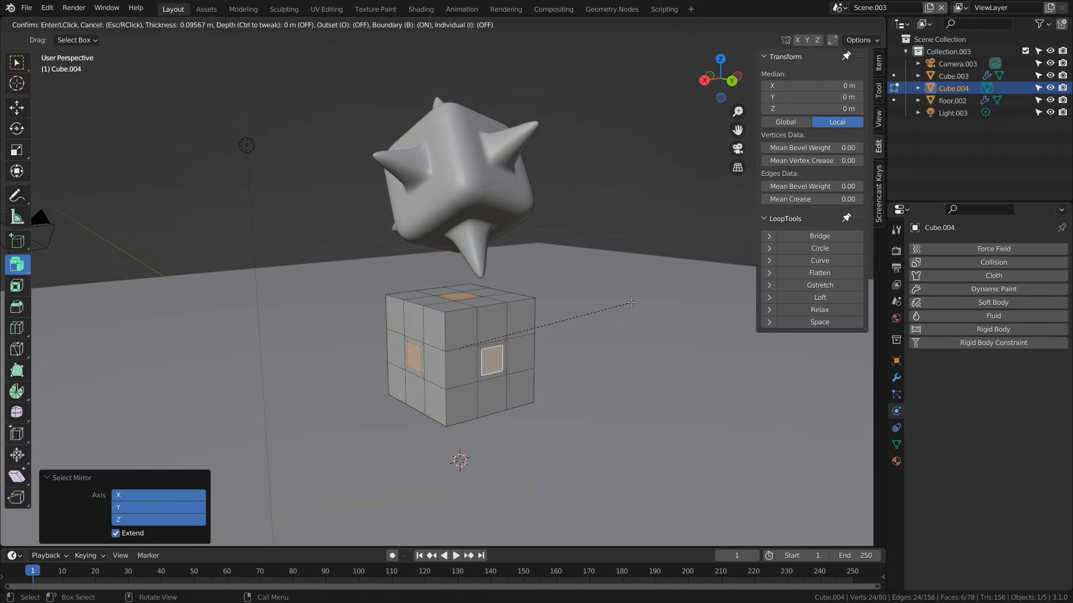
{"action": "key", "text": "o"}
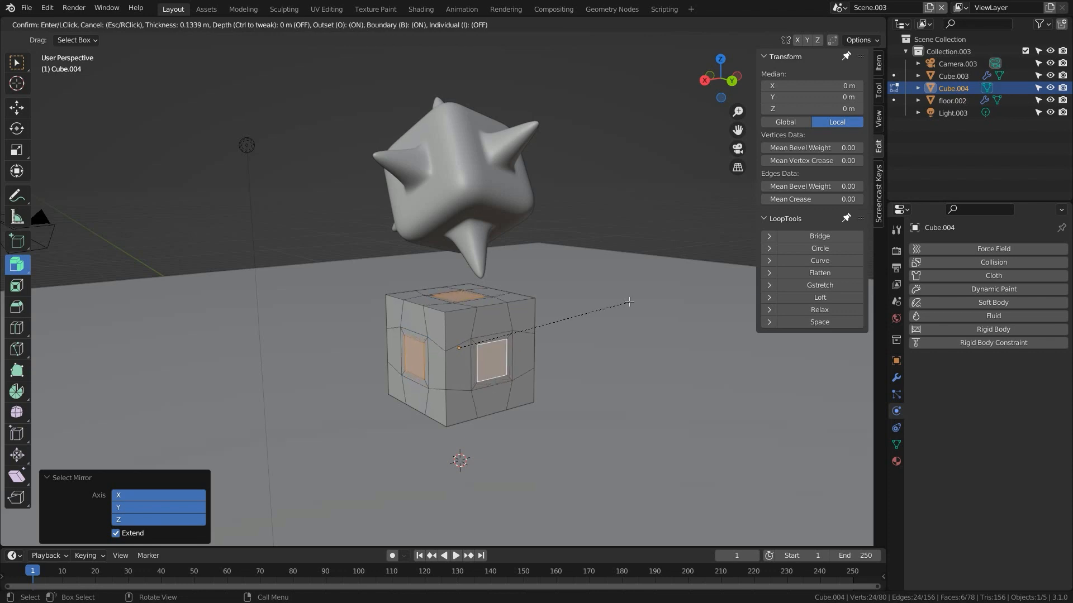
{"action": "left_click", "coordinate": [629, 301]}
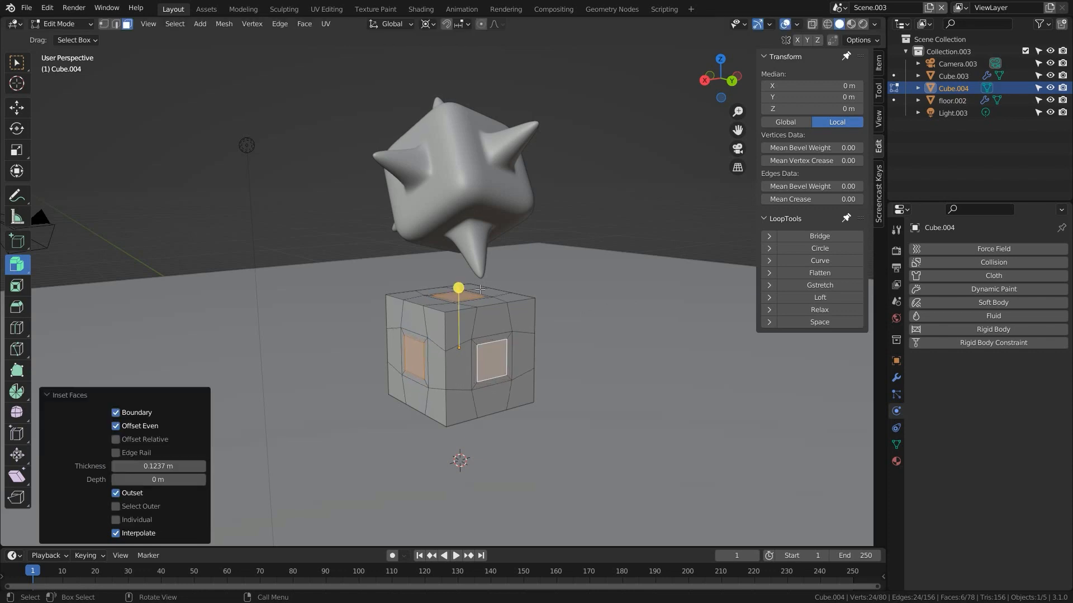
Extrude the six selected centre faces outward by 1 m.
{"action": "left_click_drag", "start_coordinate": [458, 288], "coordinate": [458, 239]}
{"action": "left_click", "coordinate": [153, 506]}
{"action": "type", "text": "1"}
{"action": "key", "text": "Return"}
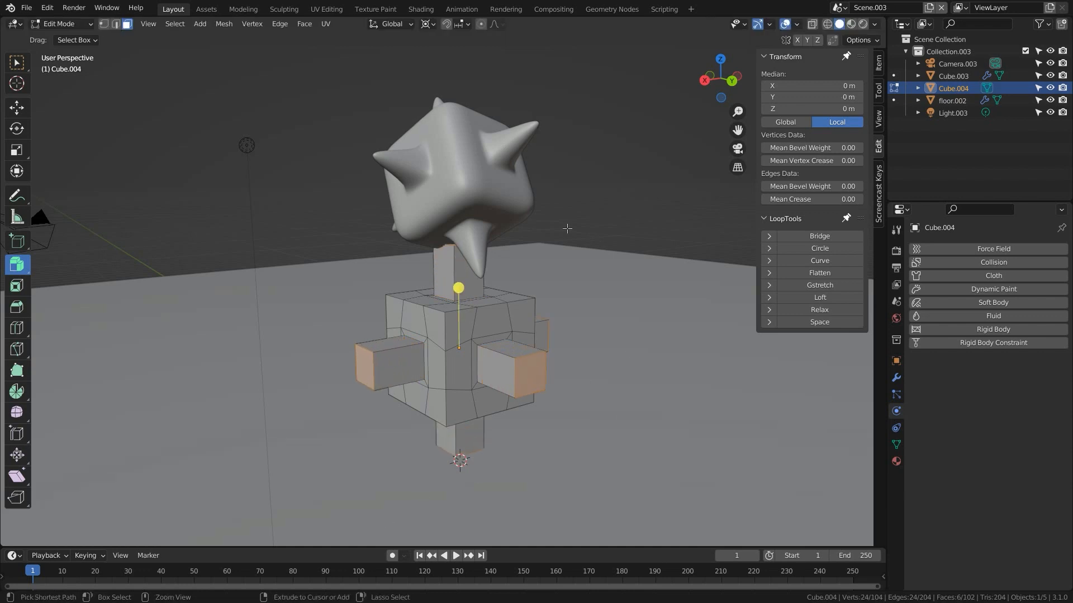
Set the transform pivot point to Individual Origins and scale the six extruded end faces by 0.2 to form spikes.
{"action": "left_click", "coordinate": [433, 25]}
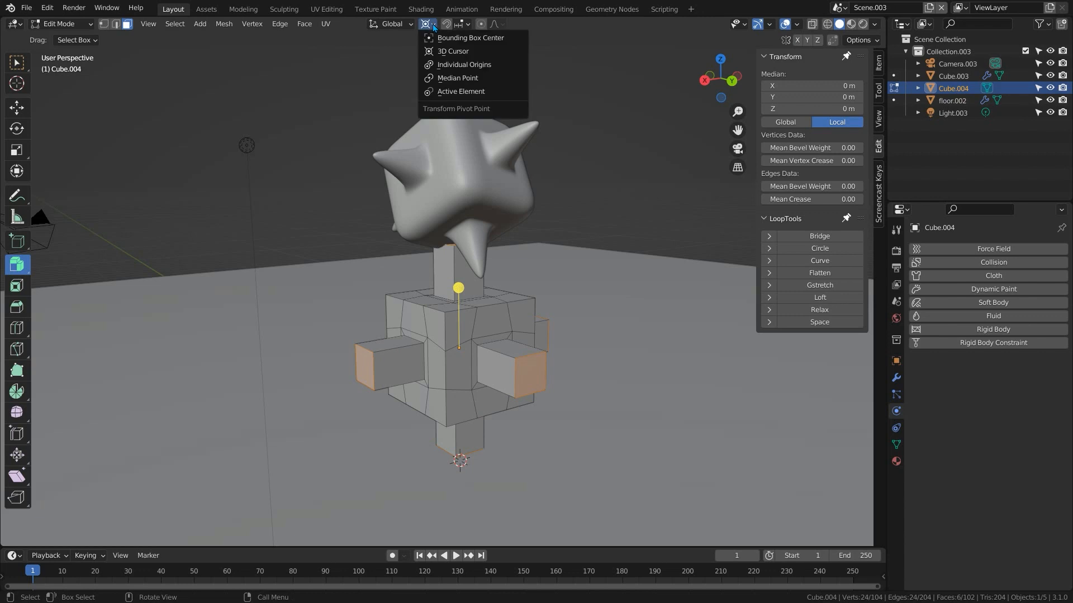
{"action": "left_click", "coordinate": [450, 65]}
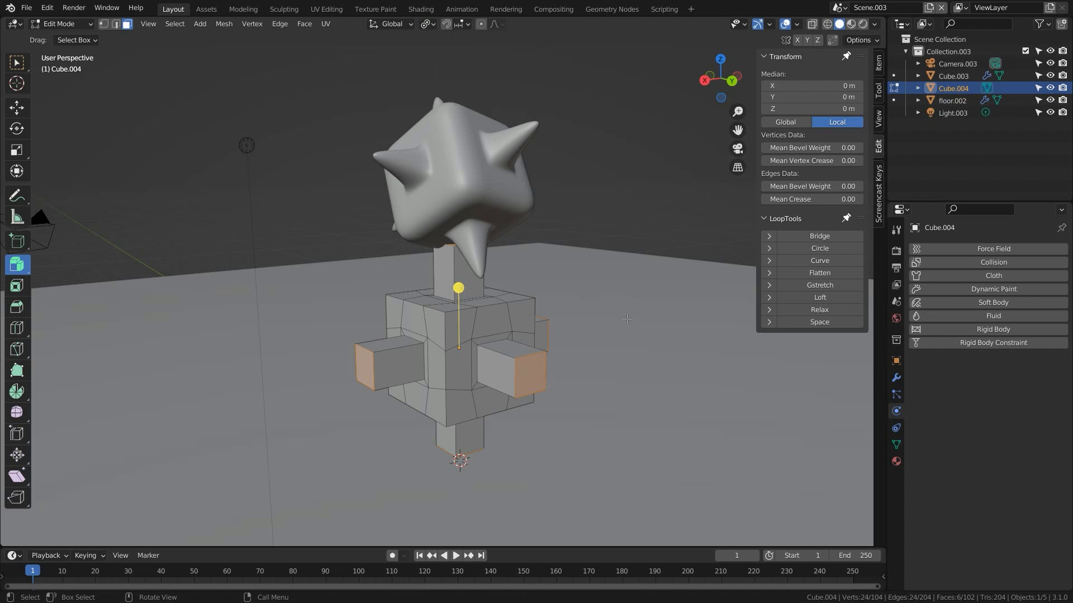
{"action": "type", "text": "s0.2"}
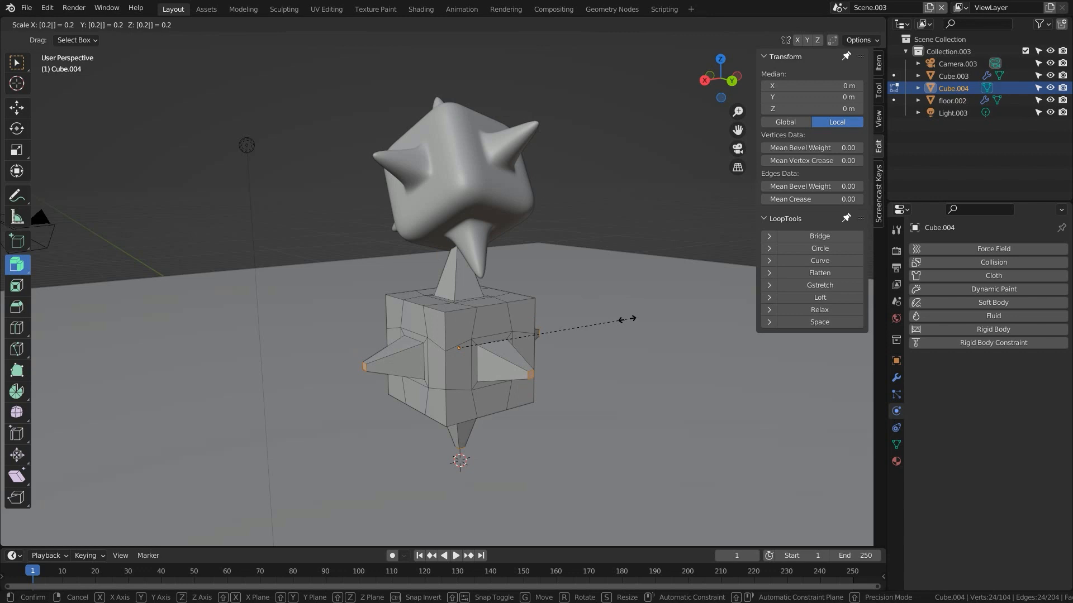
{"action": "key", "text": "Return"}
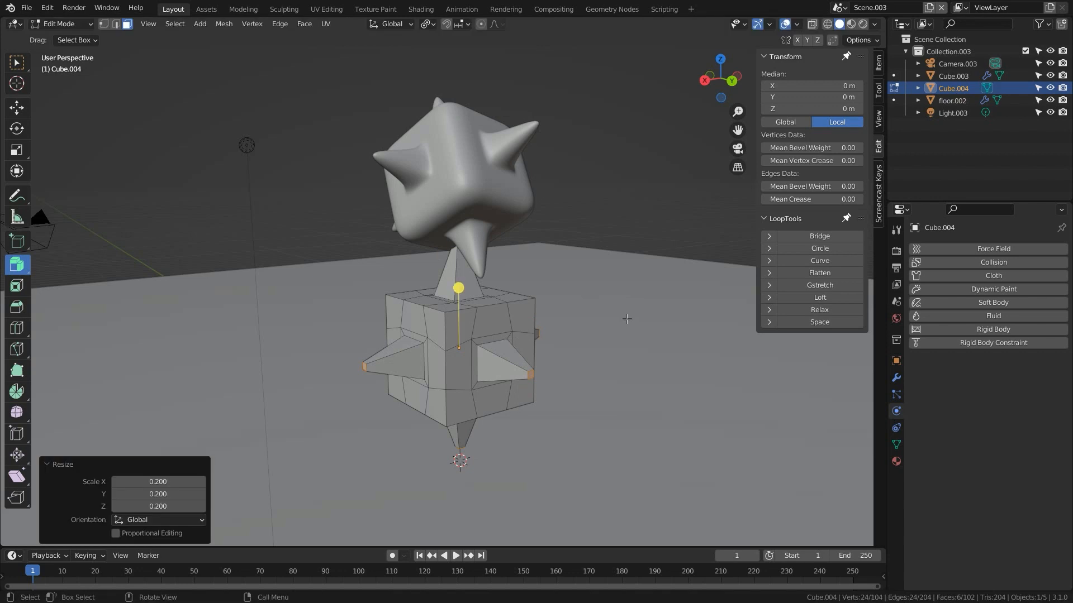
Return to Object Mode and add a level 3 subdivision surface to the new spiked cube.
{"action": "key", "text": "Tab"}
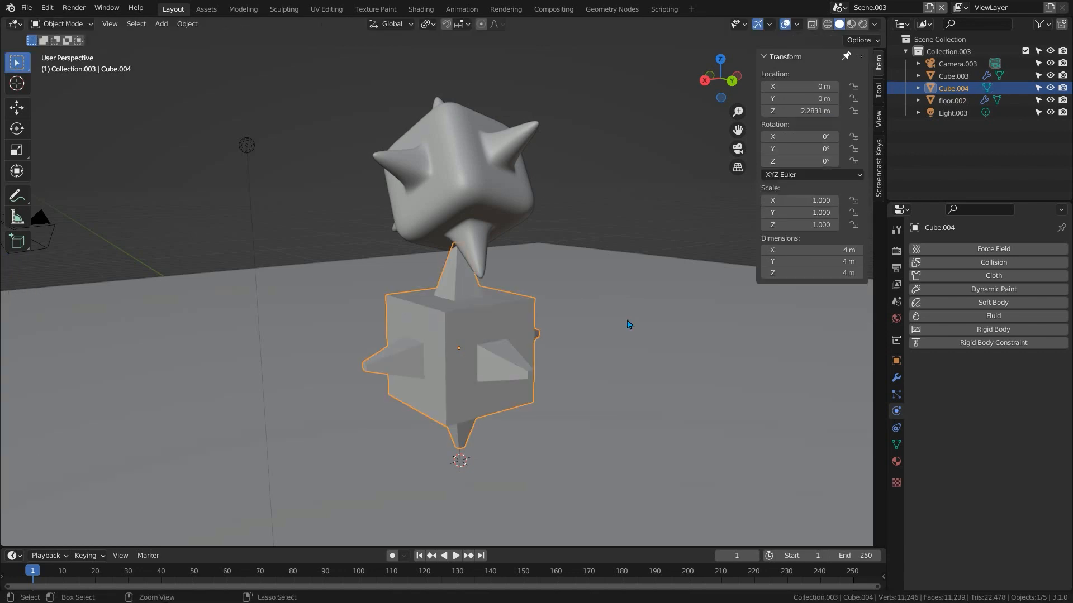
{"action": "key", "text": "ctrl+3"}
{"action": "scroll", "coordinate": [480, 356], "scroll_direction": "up", "scroll_amount": 1}
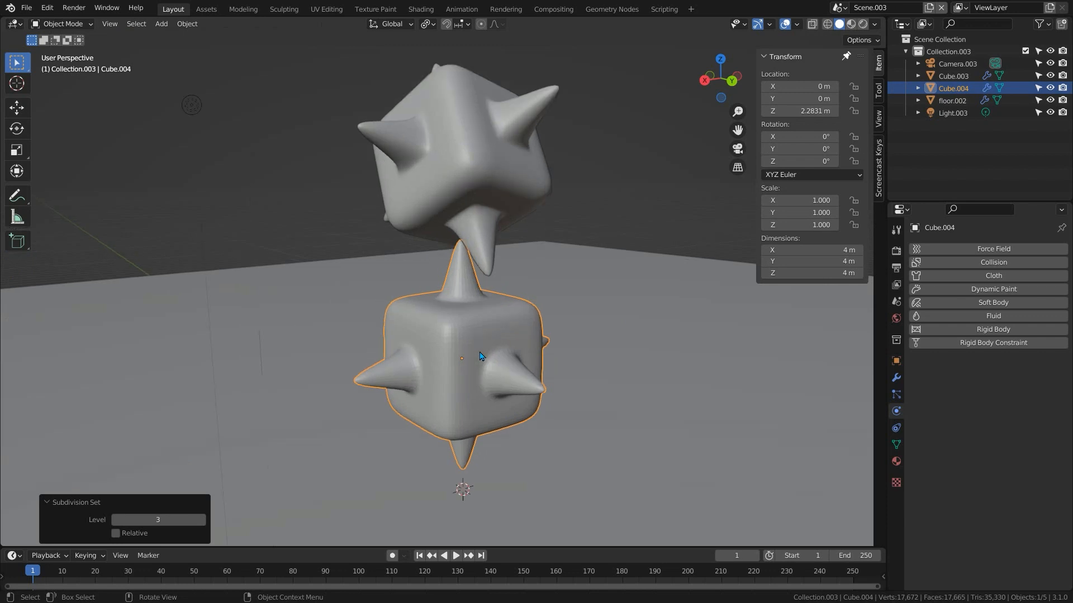
{"action": "scroll", "coordinate": [481, 360], "scroll_direction": "up", "scroll_amount": 3}
{"action": "middle_click_drag", "start_coordinate": [486, 369], "coordinate": [452, 234], "text": "shift"}
{"action": "scroll", "coordinate": [452, 246], "scroll_direction": "up", "scroll_amount": 2}
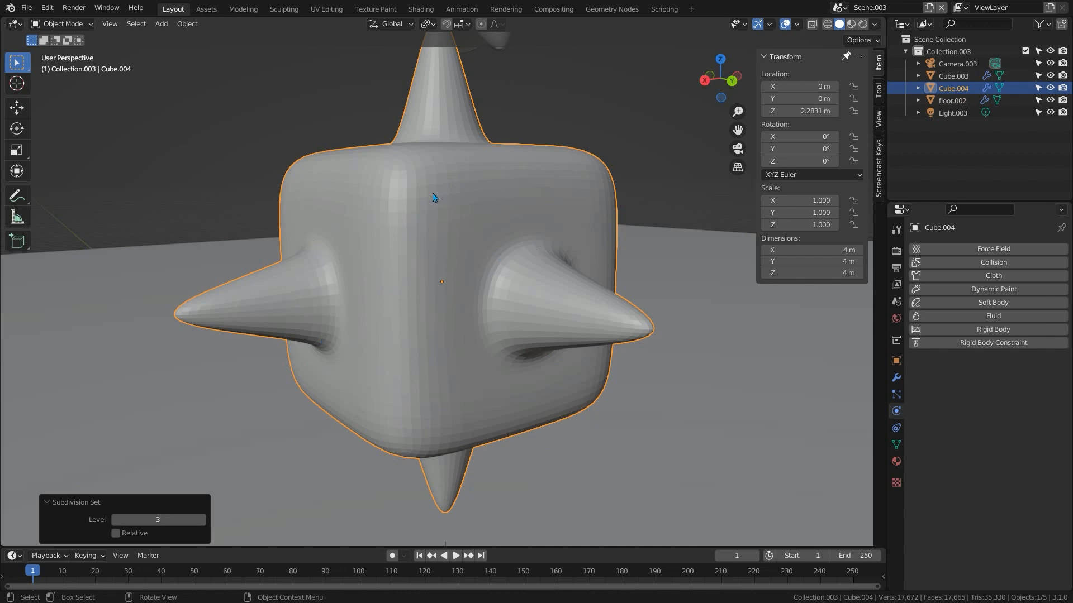
{"action": "scroll", "coordinate": [436, 194], "scroll_direction": "down", "scroll_amount": 3}
{"action": "middle_click_drag", "start_coordinate": [437, 194], "coordinate": [491, 270]}
Compare the base mesh topology of the new and the original spiked cube in Edit Mode.
{"action": "key", "text": "Tab"}
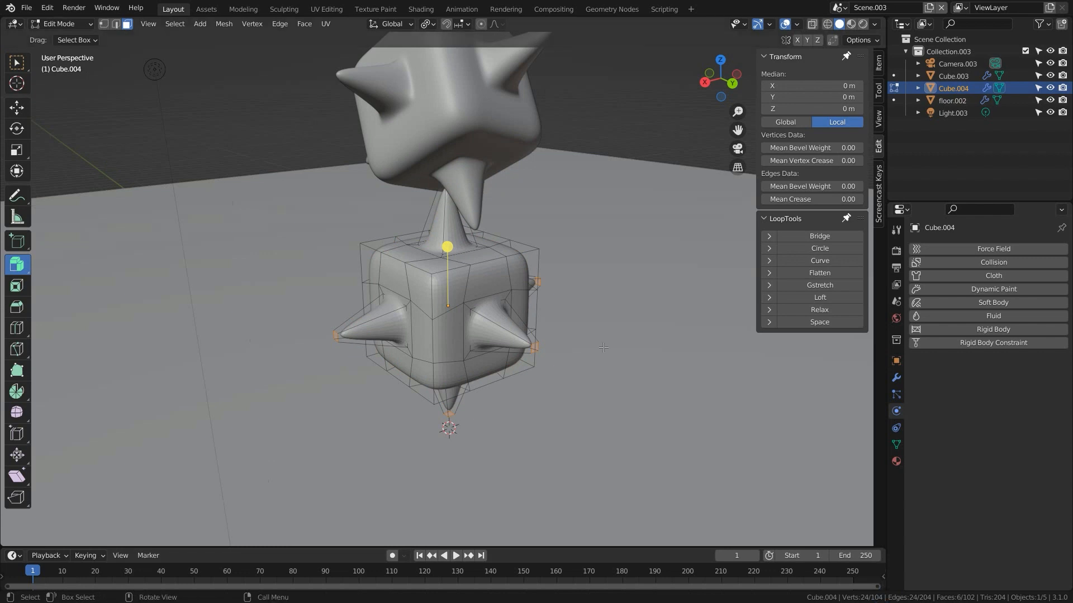
{"action": "key", "text": "Tab"}
{"action": "left_click", "coordinate": [458, 123]}
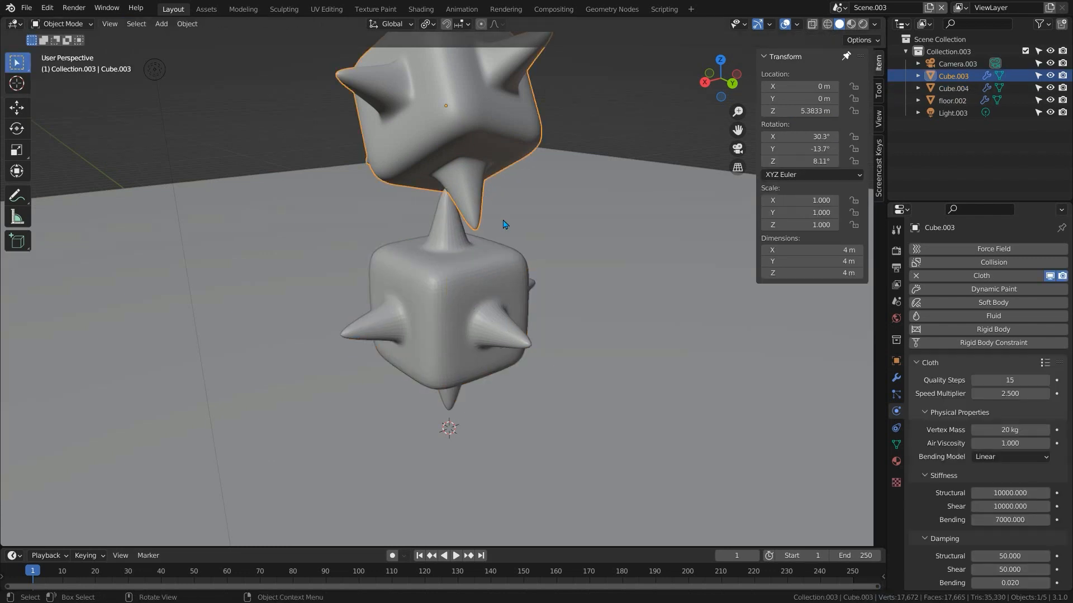
{"action": "key", "text": "Tab"}
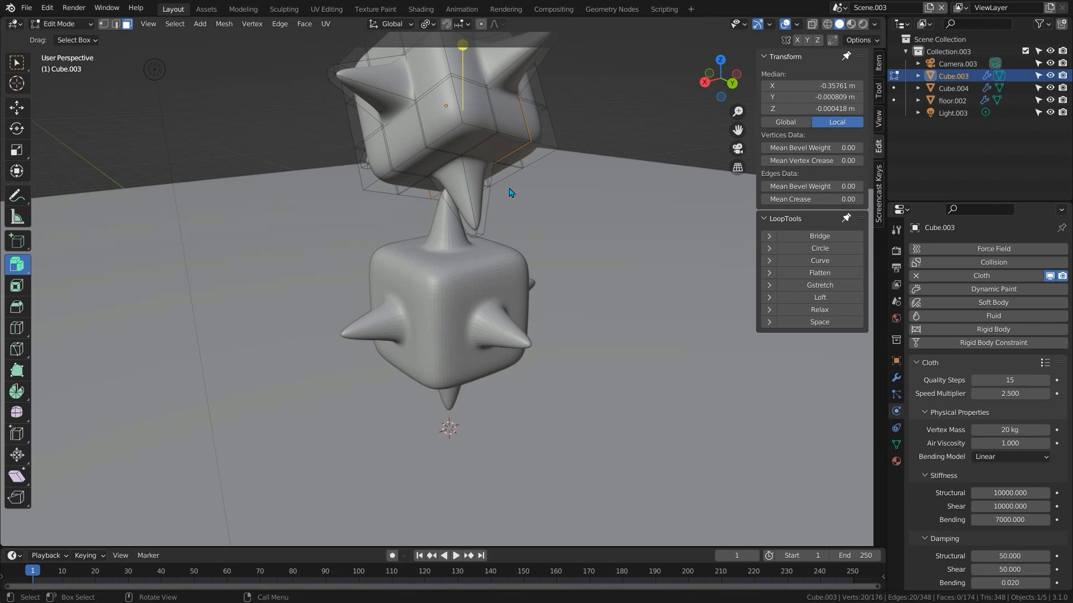
{"action": "key", "text": "Tab"}
Shade the new spiked cube smooth.
{"action": "left_click", "coordinate": [492, 276]}
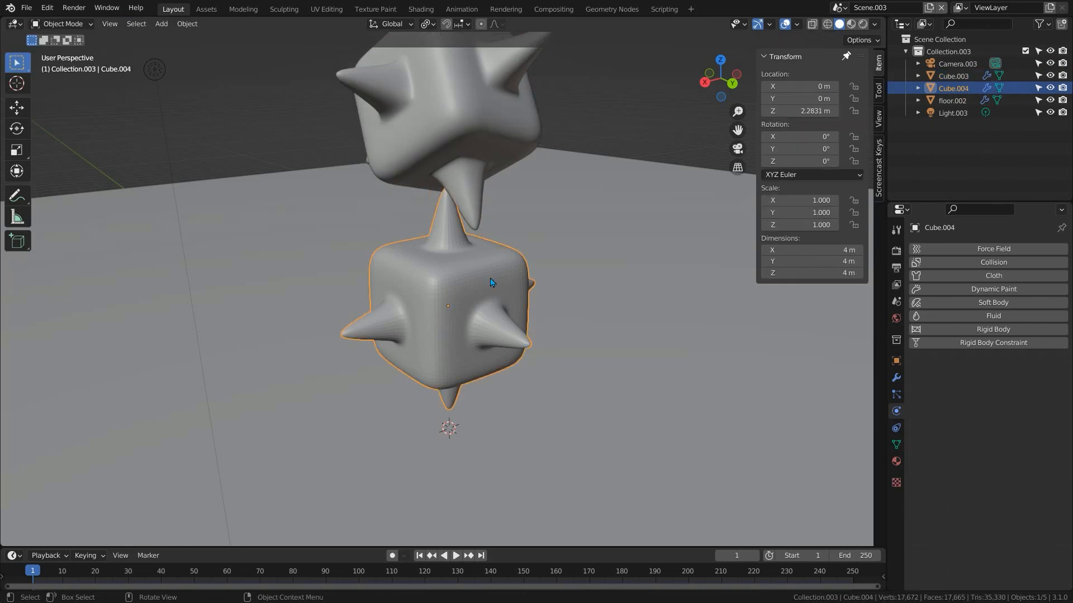
{"action": "right_click", "coordinate": [492, 275]}
{"action": "left_click", "coordinate": [492, 277]}
Copy the modifiers, including the cloth simulation, between the two spiked cubes with the original as the active object.
{"action": "left_click", "coordinate": [462, 120], "text": "shift"}
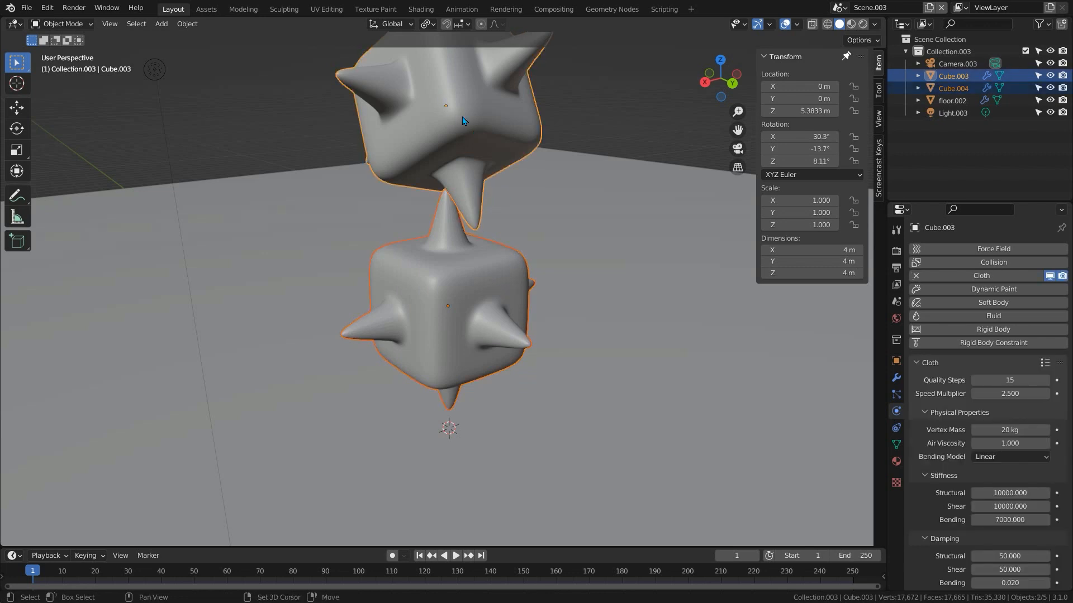
{"action": "key", "text": "ctrl+l"}
{"action": "mouse_move", "coordinate": [565, 233]}
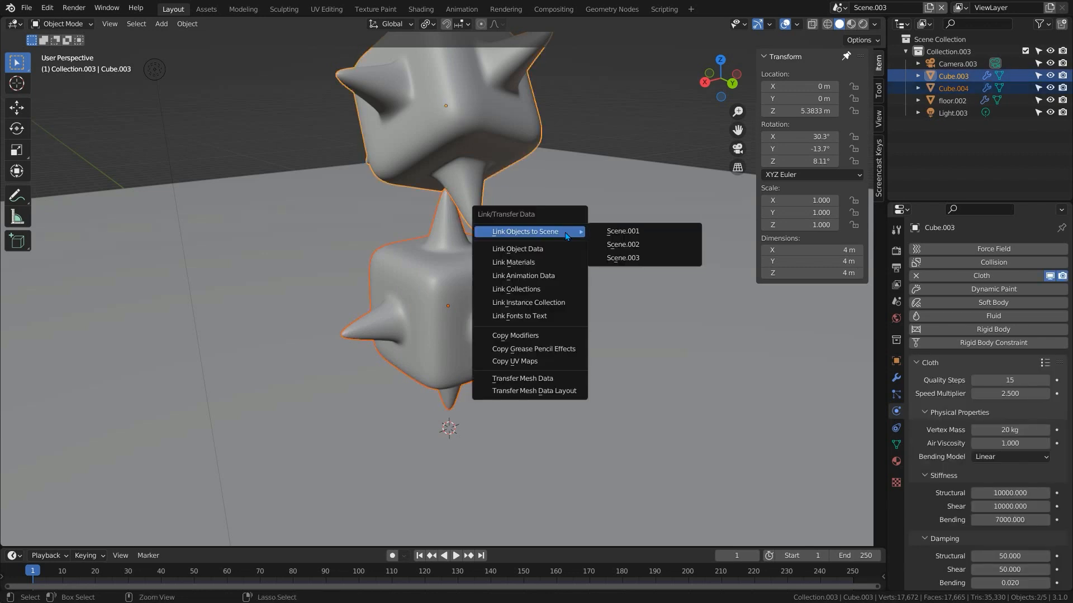
{"action": "left_click", "coordinate": [516, 335]}
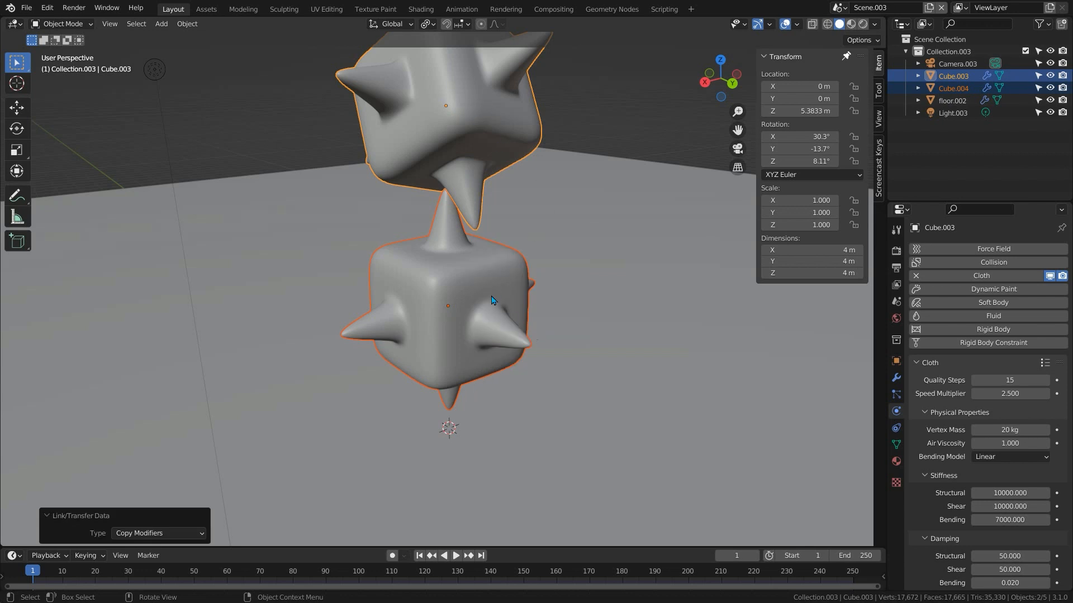
Move the new spiked cube beside the original, by about -4.34 m in X, 1.78 m in Y and 3.05 m in Z.
{"action": "left_click", "coordinate": [458, 292]}
{"action": "key", "text": "g"}
{"action": "left_click", "coordinate": [746, 90]}
Play the simulation and compare how the two spiked cubes fall and rest on the floor, then stop playback.
{"action": "scroll", "coordinate": [481, 497], "scroll_direction": "down", "scroll_amount": 3}
{"action": "middle_click_drag", "start_coordinate": [480, 497], "coordinate": [445, 529]}
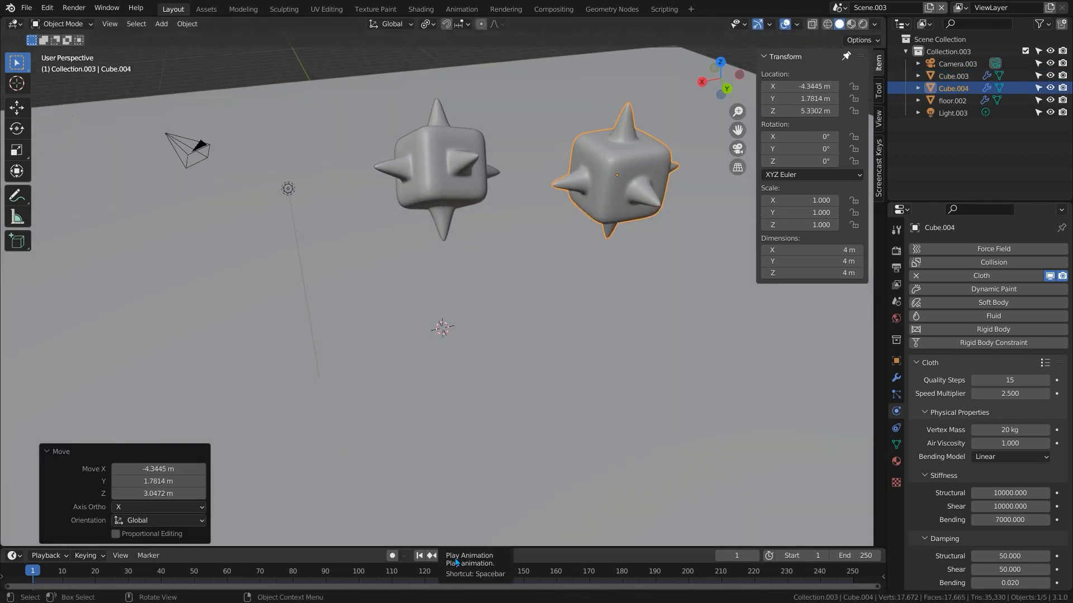
{"action": "middle_click_drag", "start_coordinate": [565, 340], "coordinate": [462, 304]}
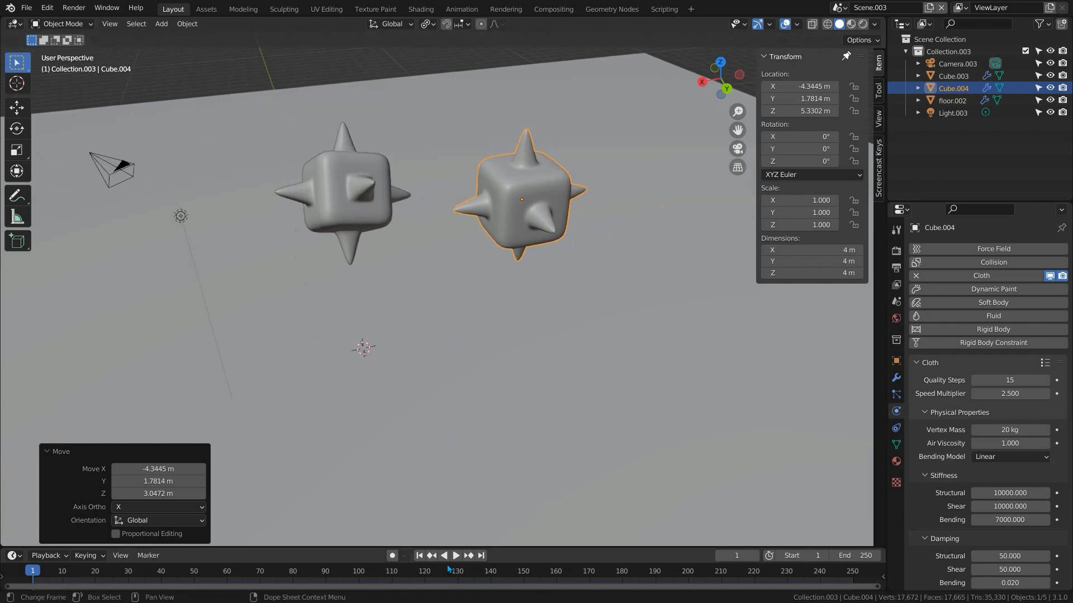
{"action": "left_click", "coordinate": [456, 555]}
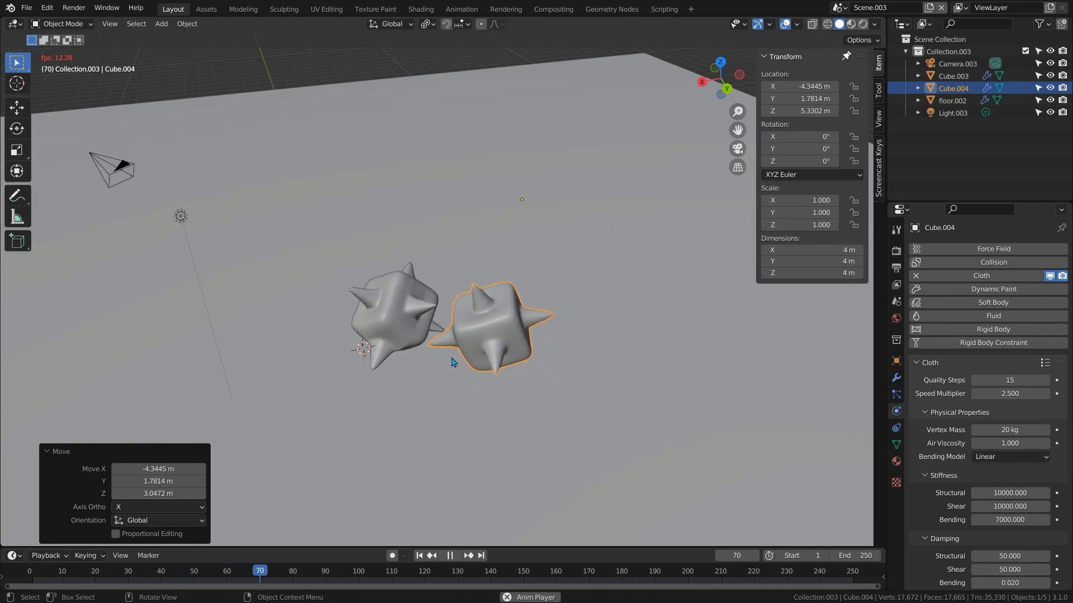
{"action": "scroll", "coordinate": [453, 363], "scroll_direction": "up", "scroll_amount": 4}
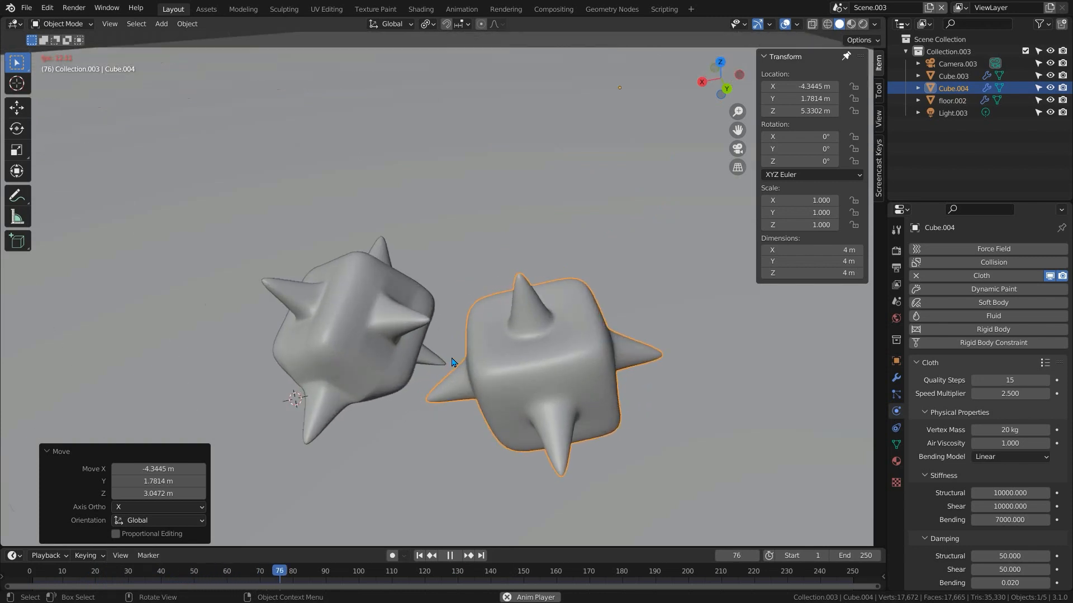
{"action": "left_click", "coordinate": [449, 556]}
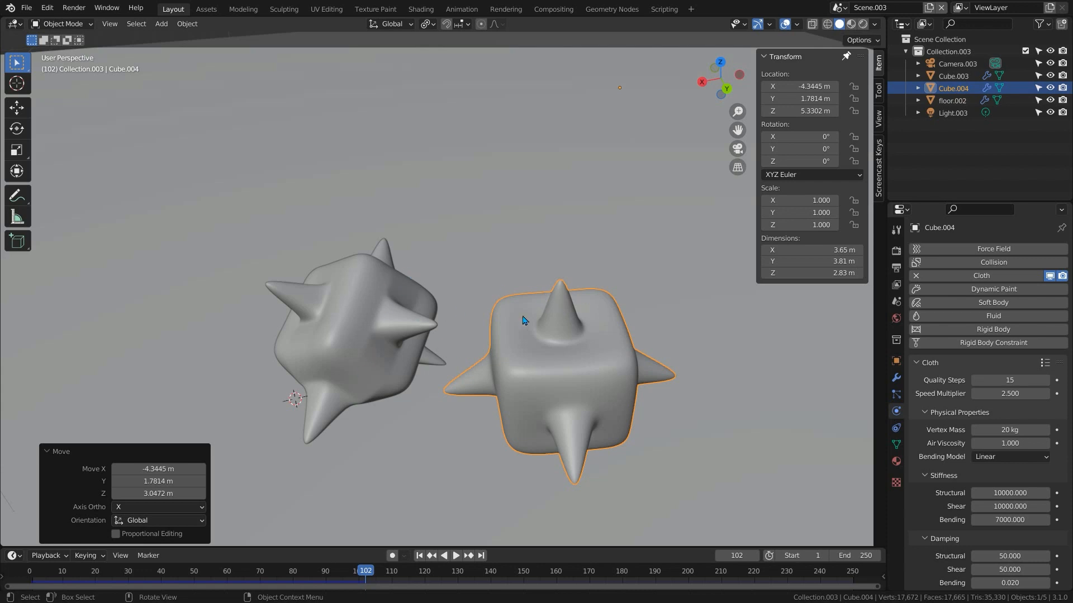
Delete the original tilted spiked cube.
{"action": "left_click", "coordinate": [377, 356]}
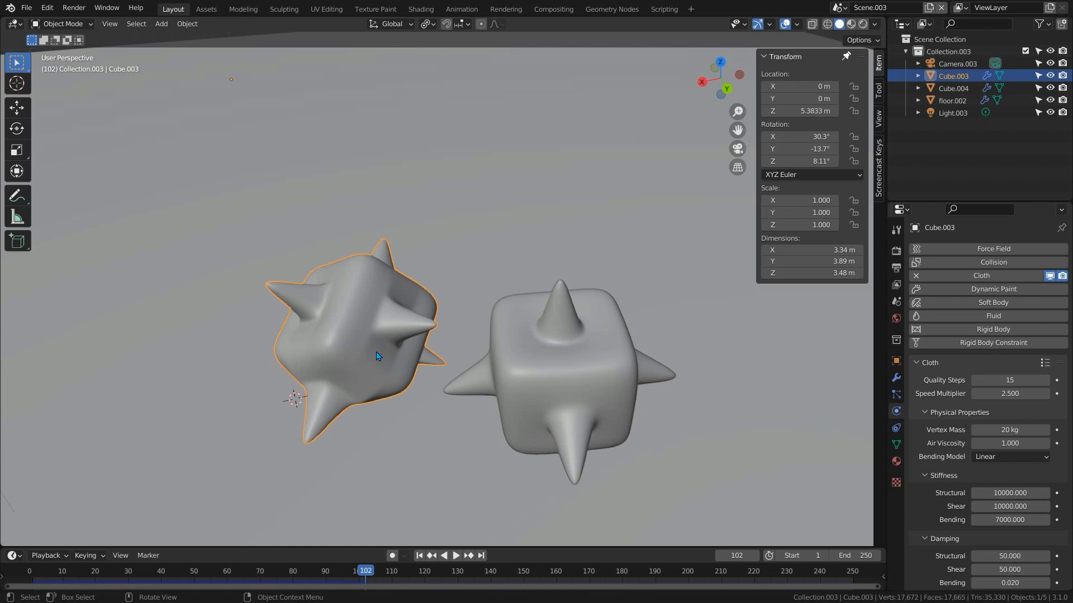
{"action": "key", "text": "Delete"}
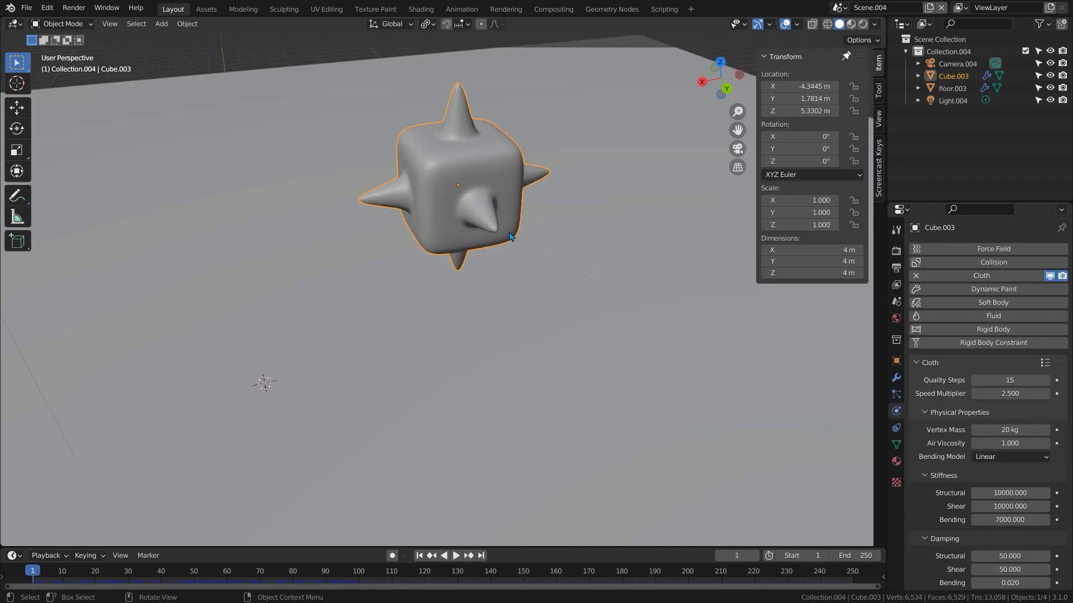
Rotate the spiked cube about -29° in the view plane and set its cloth bending damping to 0.4.
{"action": "key", "text": "r"}
{"action": "left_click", "coordinate": [587, 134]}
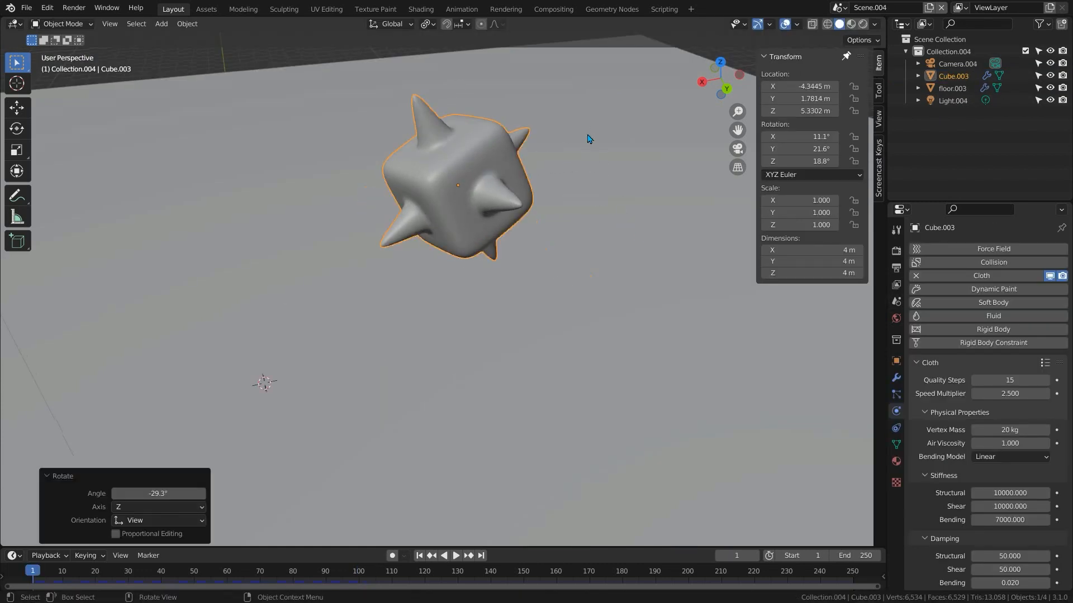
{"action": "scroll", "coordinate": [1018, 562], "scroll_direction": "down", "scroll_amount": 3}
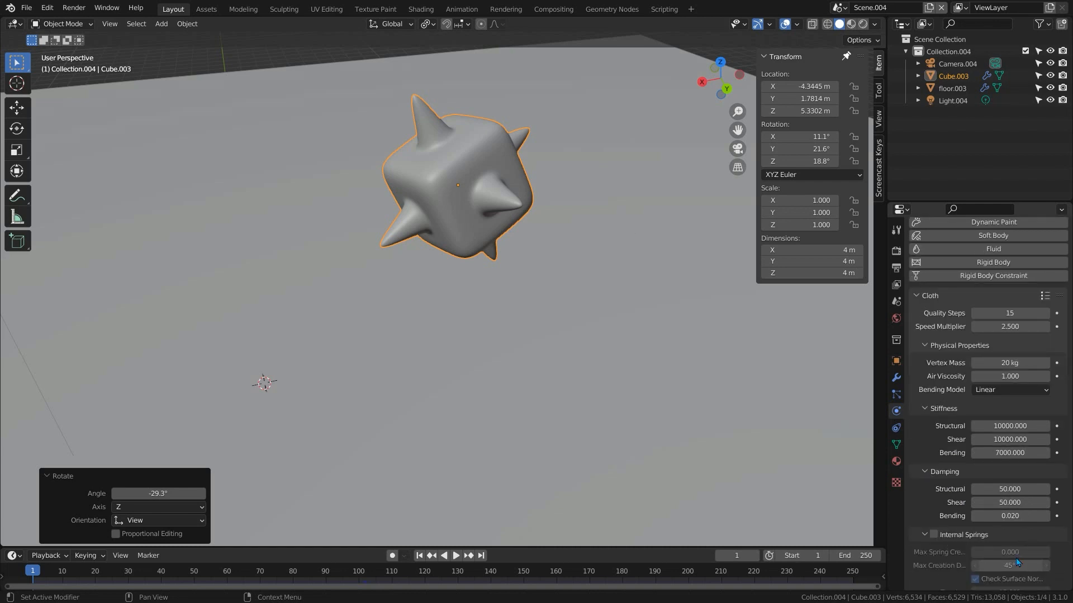
{"action": "left_click", "coordinate": [1004, 516]}
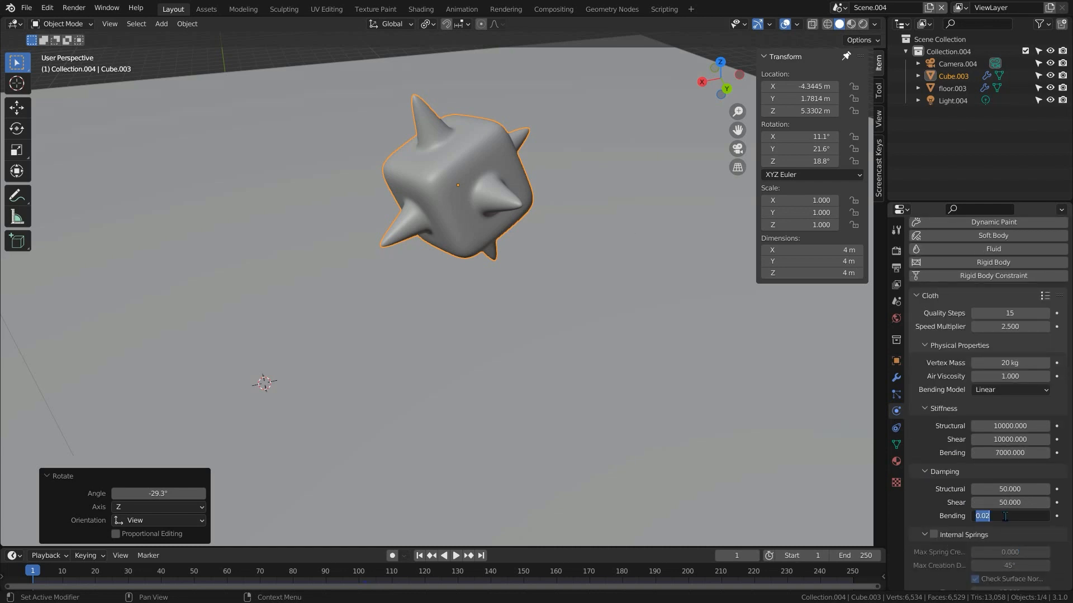
{"action": "type", "text": "0.4"}
{"action": "key", "text": "Return"}
Play the simulation and examine closely how the spiked cube's spikes and body behave on the floor, then stop playback.
{"action": "key", "text": "space"}
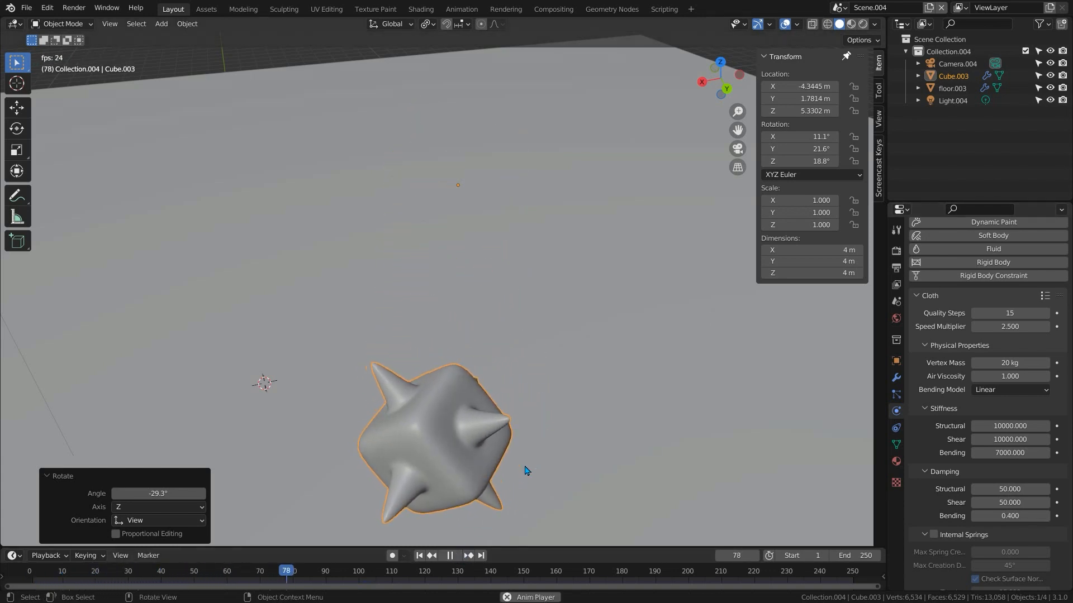
{"action": "scroll", "coordinate": [527, 470], "scroll_direction": "down", "scroll_amount": 1}
{"action": "middle_click_drag", "start_coordinate": [495, 414], "coordinate": [506, 329], "text": "shift"}
{"action": "scroll", "coordinate": [511, 338], "scroll_direction": "up", "scroll_amount": 3}
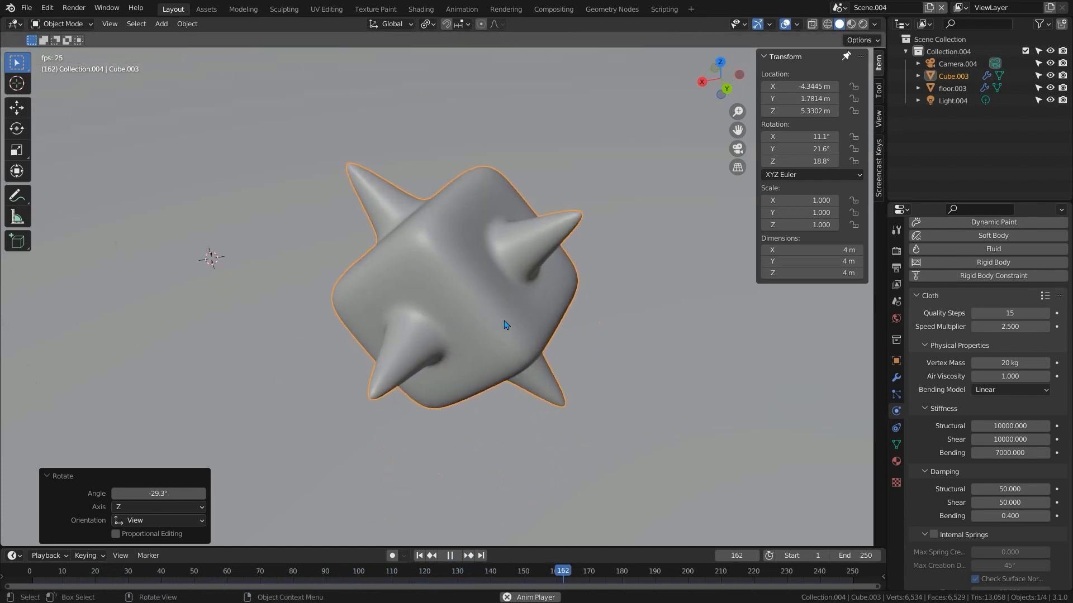
{"action": "left_click", "coordinate": [419, 556]}
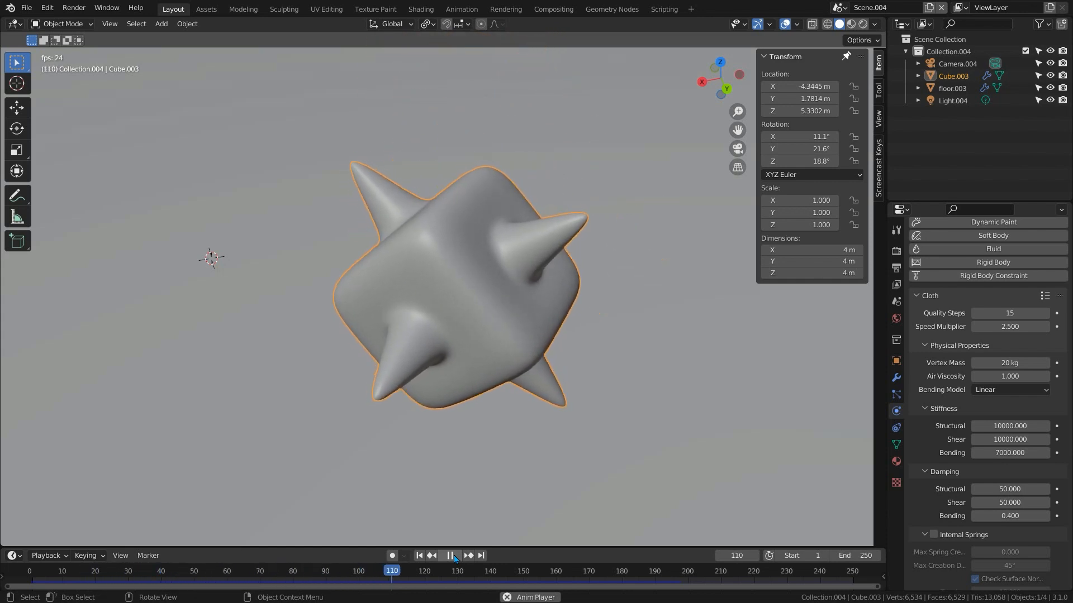
{"action": "left_click", "coordinate": [454, 557]}
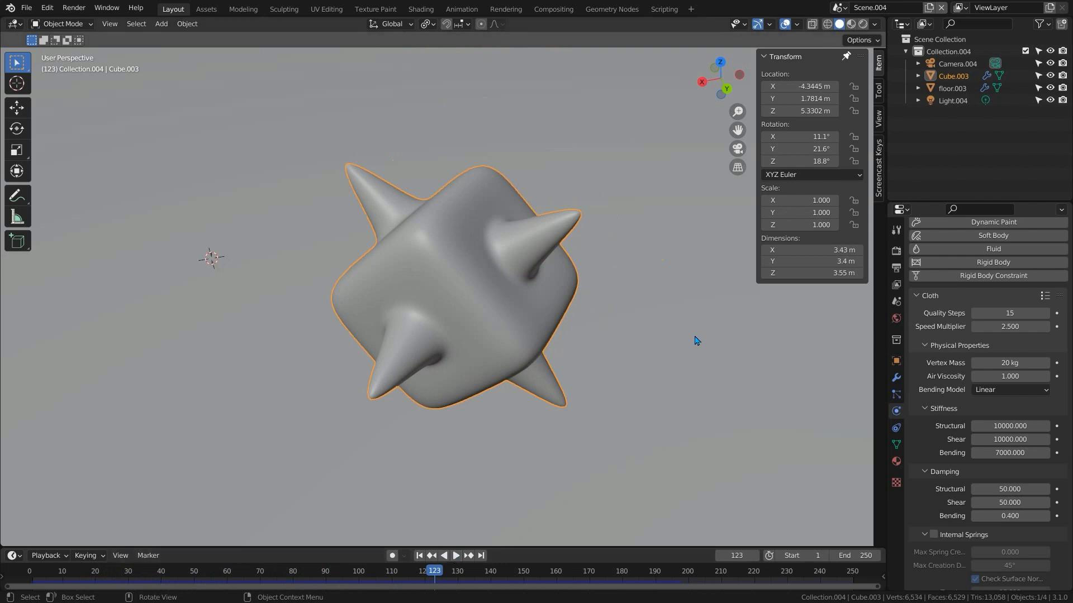
Duplicate the cube's whole mesh in Edit Mode, offset by about 3.08, -3.28, 3.22 m, and rotate the copy about 52° in the view.
{"action": "scroll", "coordinate": [655, 302], "scroll_direction": "down", "scroll_amount": 6}
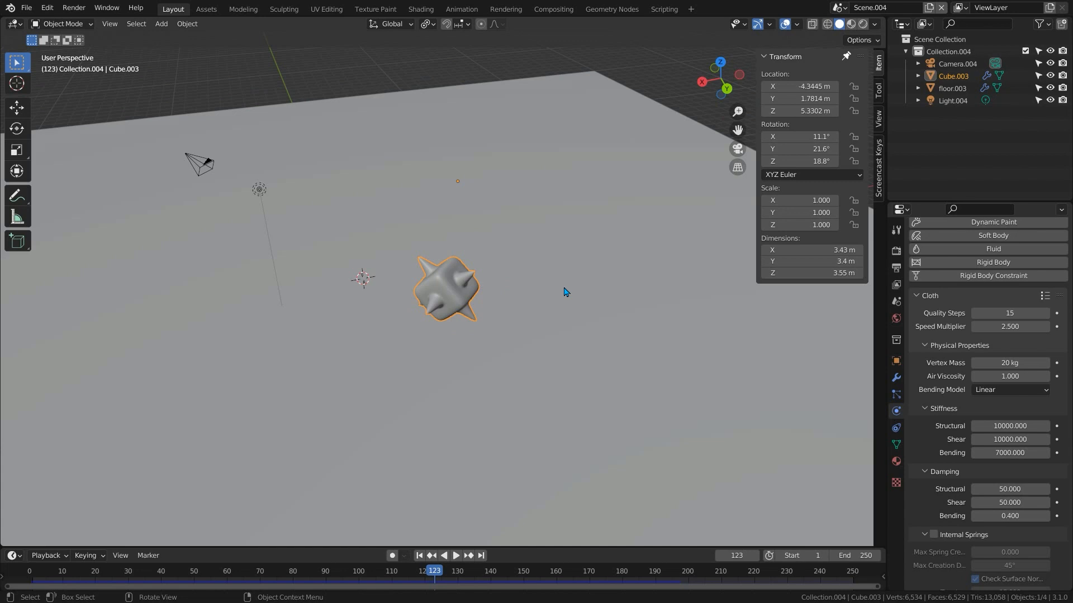
{"action": "key", "text": "Tab"}
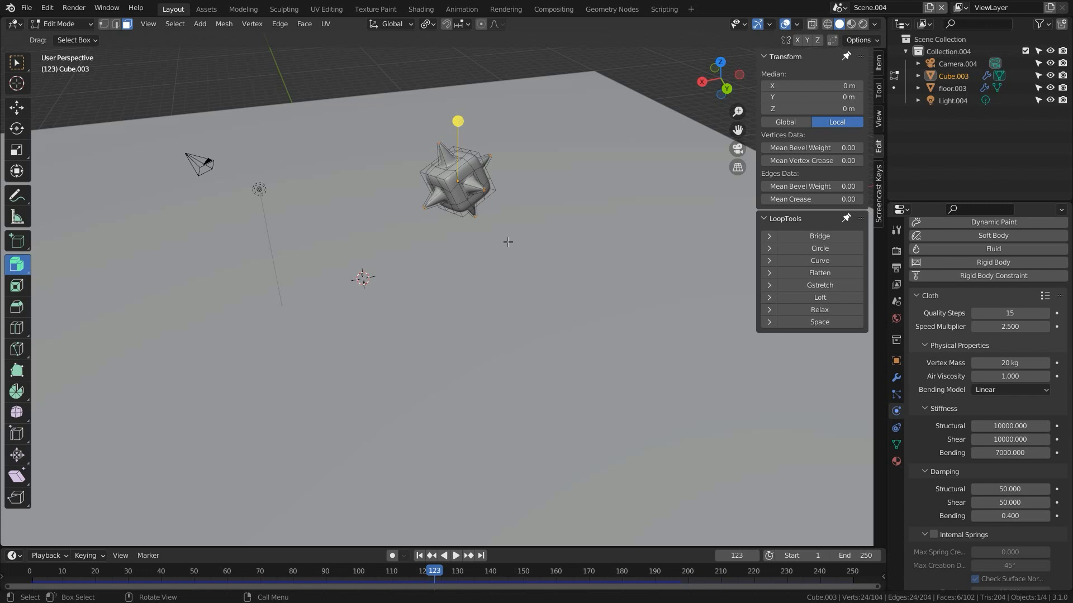
{"action": "key", "text": "a"}
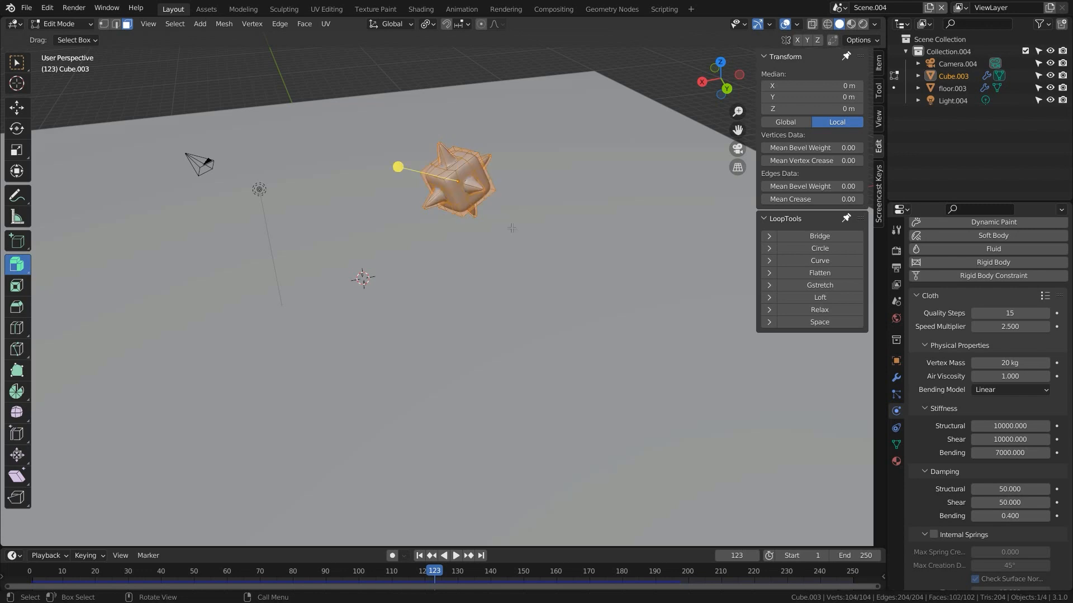
{"action": "key", "text": "shift+d"}
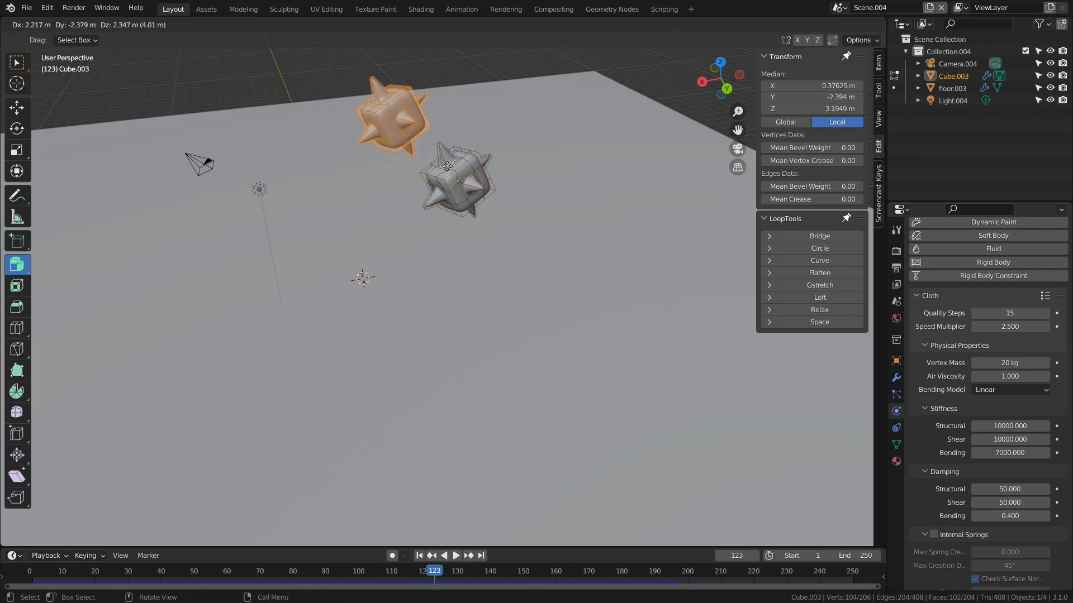
{"action": "left_click", "coordinate": [422, 144]}
{"action": "key", "text": "r"}
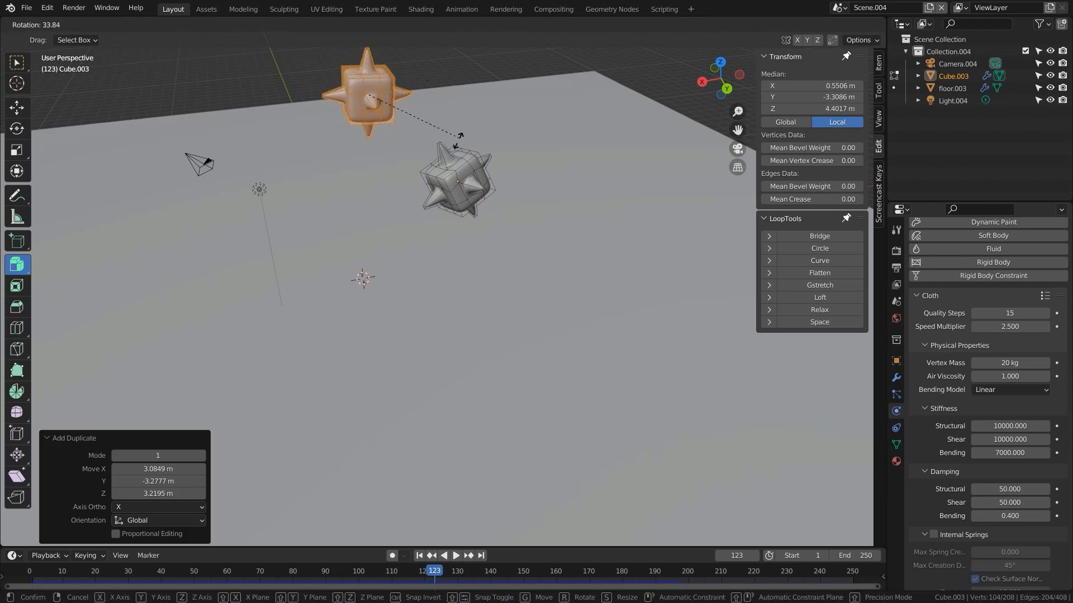
{"action": "left_click", "coordinate": [424, 144]}
Duplicate the selected spiked cube again, place the copy apart from the others and rotate it about -79° around global X.
{"action": "key", "text": "shift+d"}
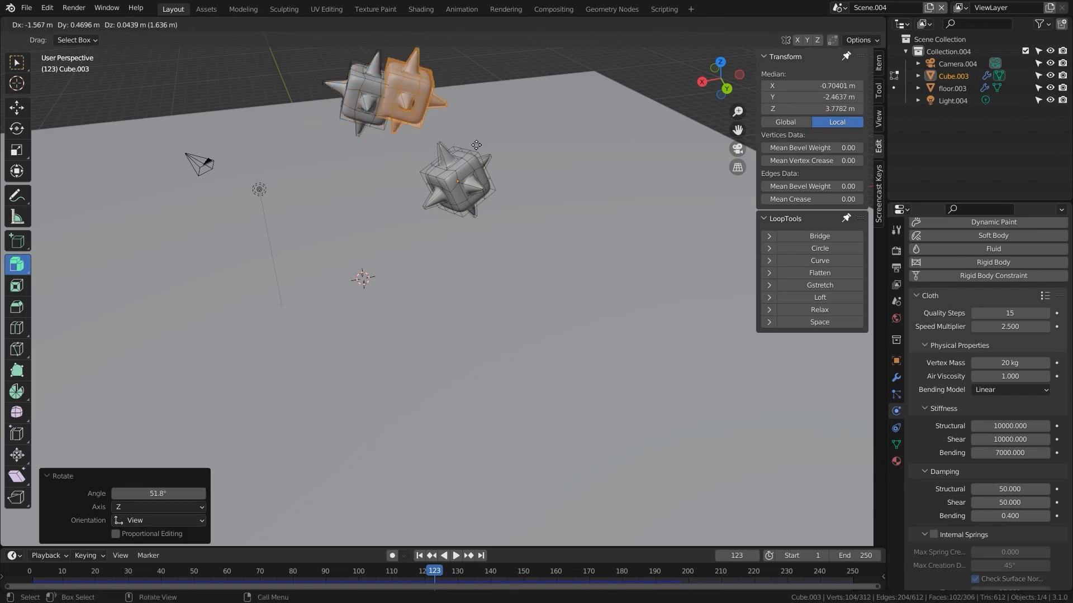
{"action": "left_click", "coordinate": [618, 144]}
{"action": "key", "text": "r"}
{"action": "key", "text": "x"}
{"action": "left_click", "coordinate": [510, 168]}
Add a fourth spiked cube by duplicating the selected one, place it apart and rotate it about -87° in the view plane.
{"action": "middle_click_drag", "start_coordinate": [510, 168], "coordinate": [491, 201]}
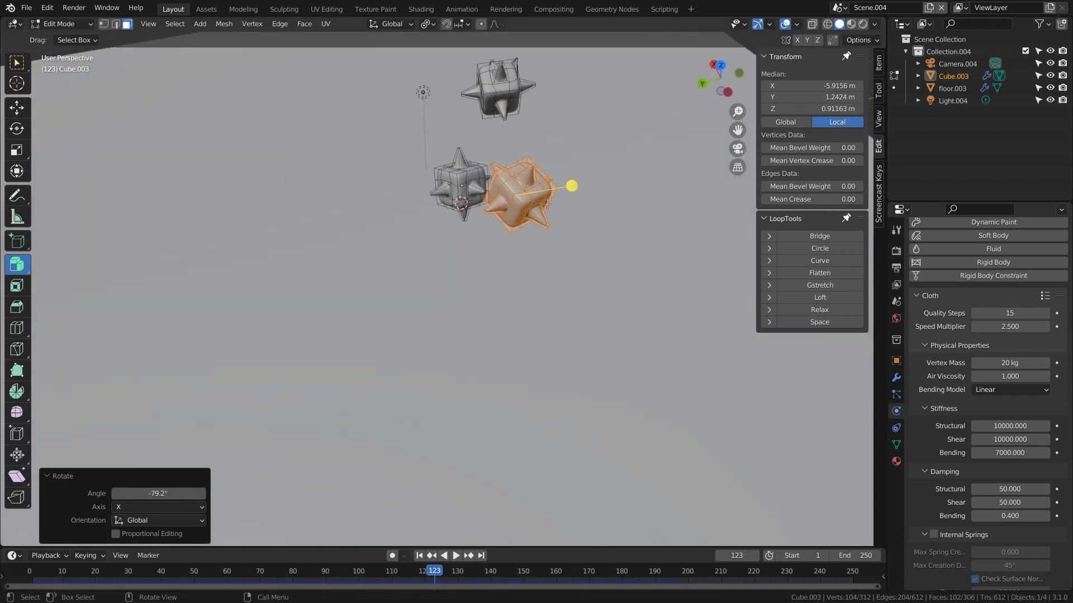
{"action": "key", "text": "shift+d"}
{"action": "left_click", "coordinate": [424, 127]}
{"action": "key", "text": "r"}
{"action": "left_click", "coordinate": [386, 78]}
Duplicate all four cubes, offset by about -8.04, -1.62, 2.61 m, rotate the copies about -29° in the view and return to Object Mode.
{"action": "middle_click_drag", "start_coordinate": [386, 78], "coordinate": [484, 200]}
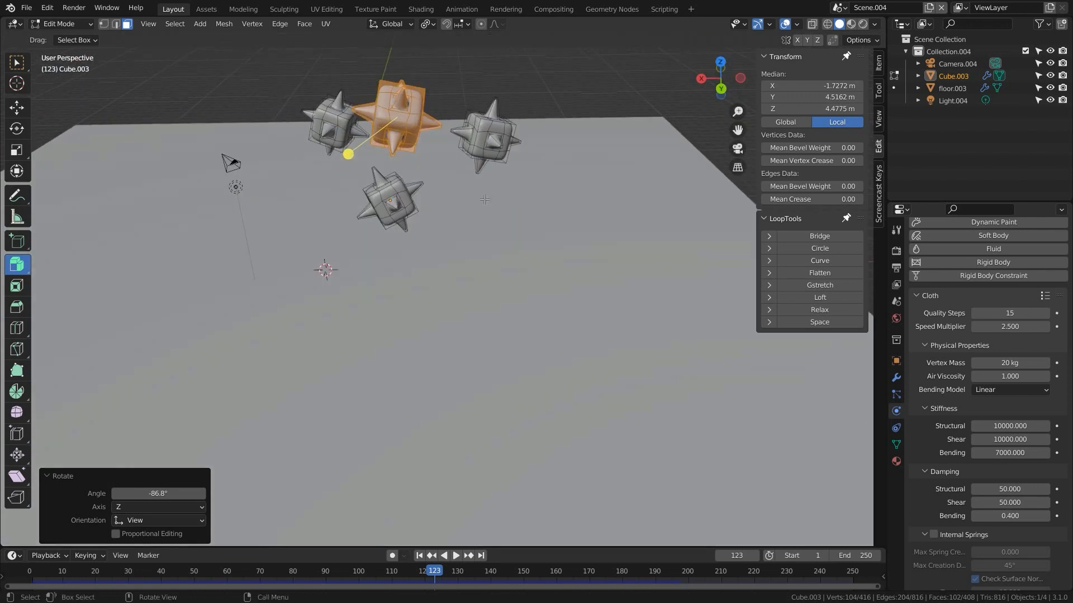
{"action": "key", "text": "a"}
{"action": "key", "text": "shift+d"}
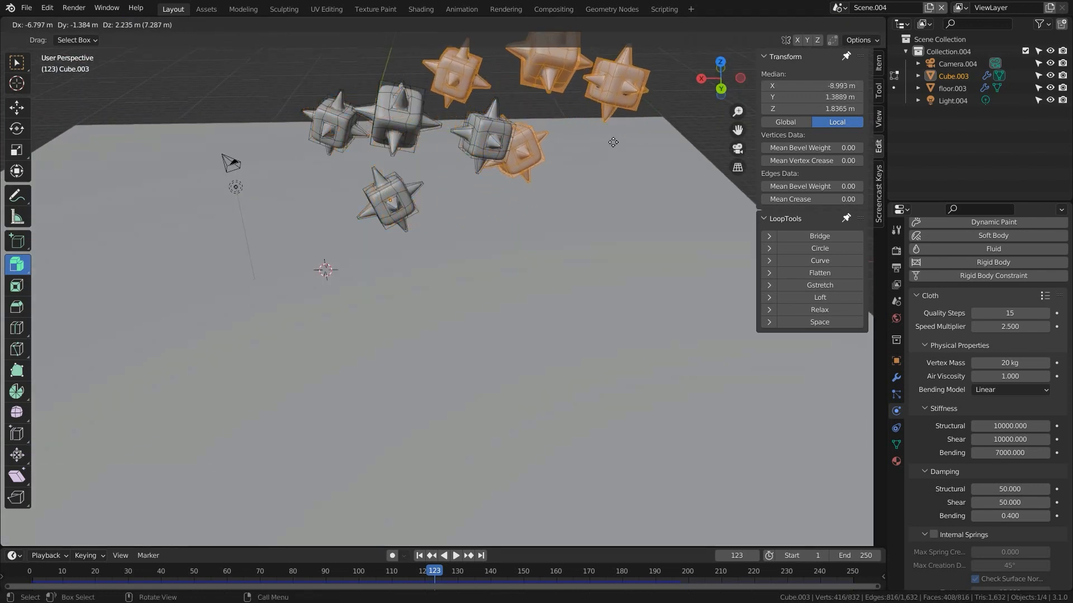
{"action": "left_click", "coordinate": [613, 142]}
{"action": "middle_click_drag", "start_coordinate": [613, 142], "coordinate": [499, 266]}
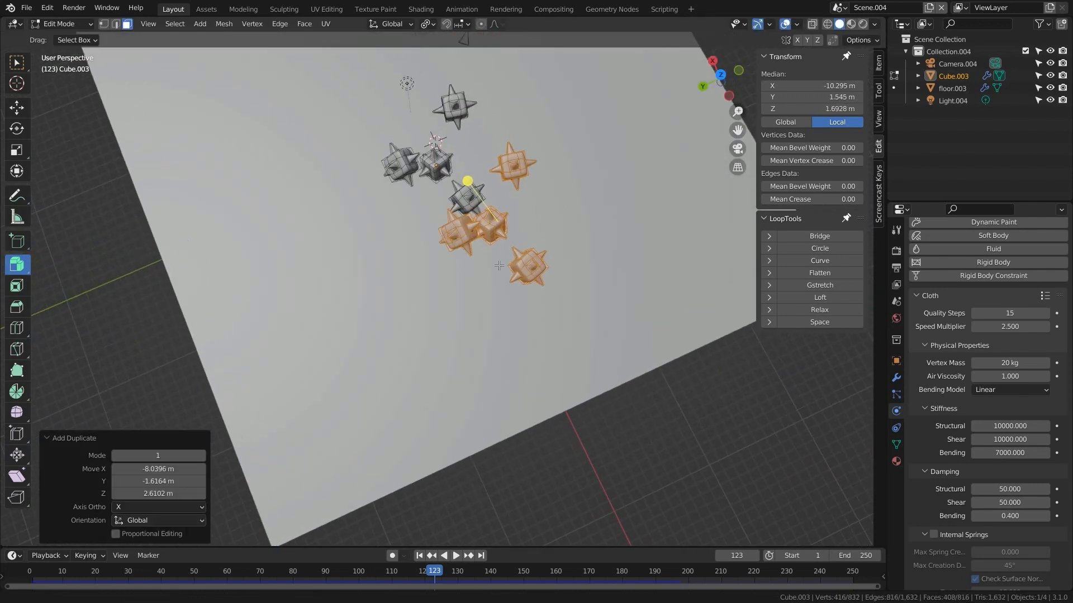
{"action": "key", "text": "r"}
{"action": "left_click", "coordinate": [597, 163]}
{"action": "middle_click_drag", "start_coordinate": [597, 163], "coordinate": [480, 187]}
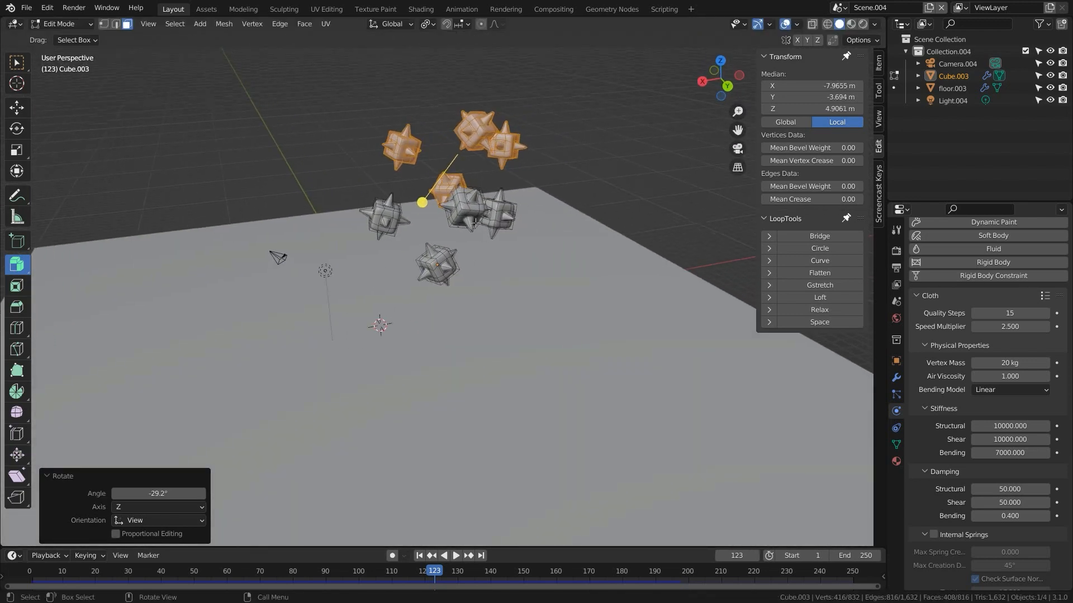
{"action": "key", "text": "Tab"}
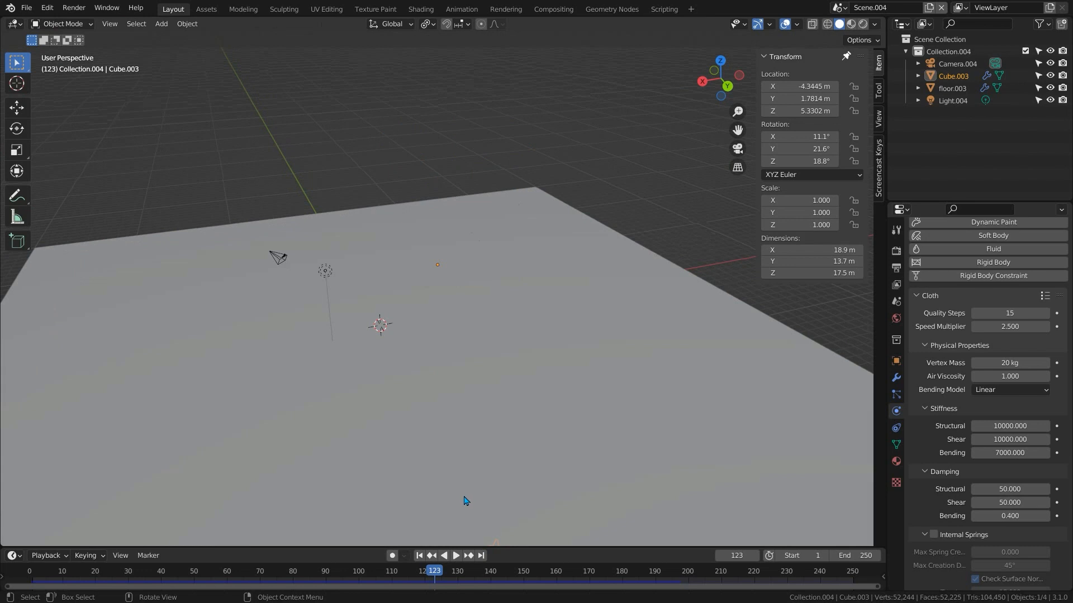
Play the simulation from the first frame, replay it from the cache to watch the group of spiked cubes fall, then stop playback.
{"action": "left_click", "coordinate": [420, 556]}
{"action": "left_click", "coordinate": [455, 556]}
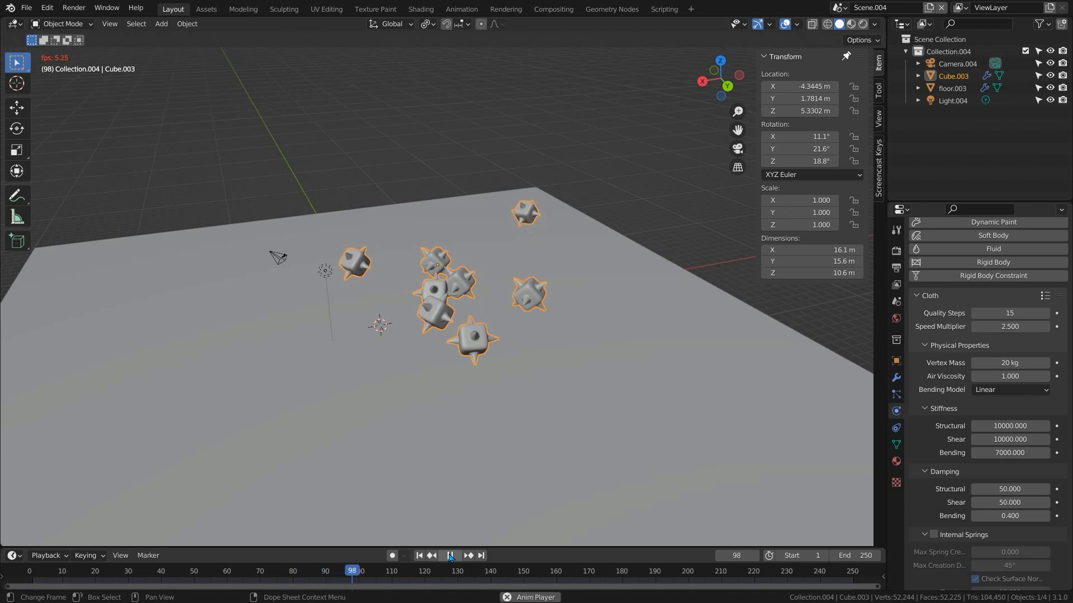
{"action": "key", "text": "Escape"}
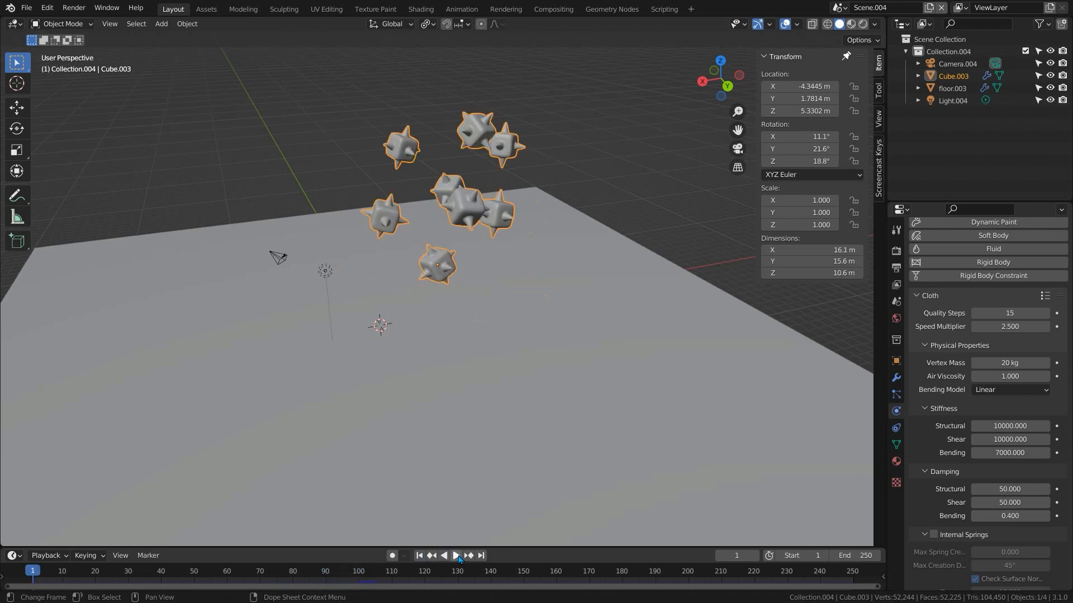
{"action": "left_click", "coordinate": [456, 557]}
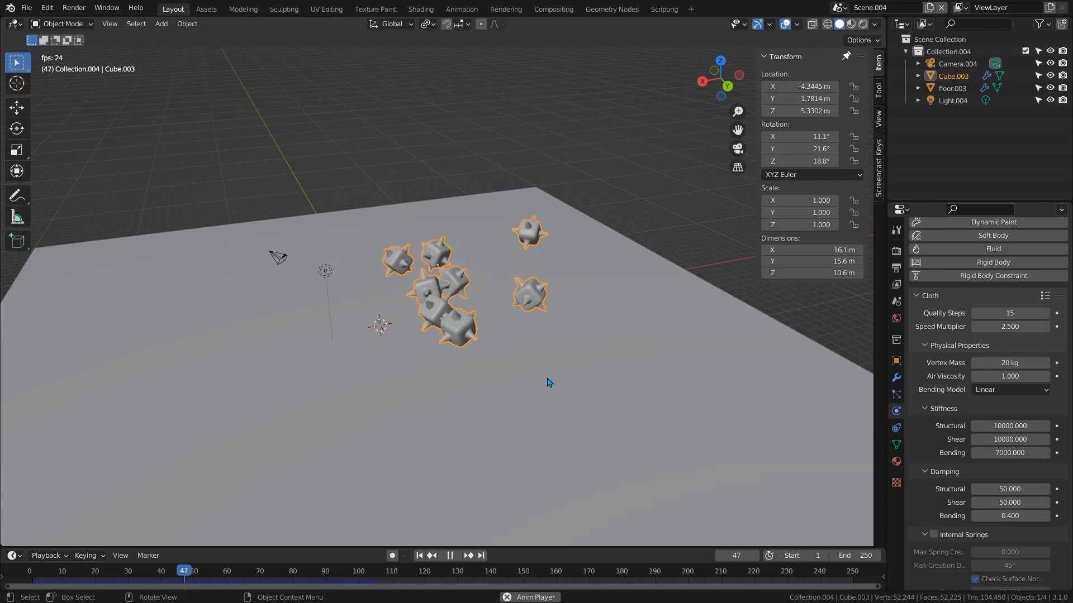
{"action": "left_click", "coordinate": [451, 556]}
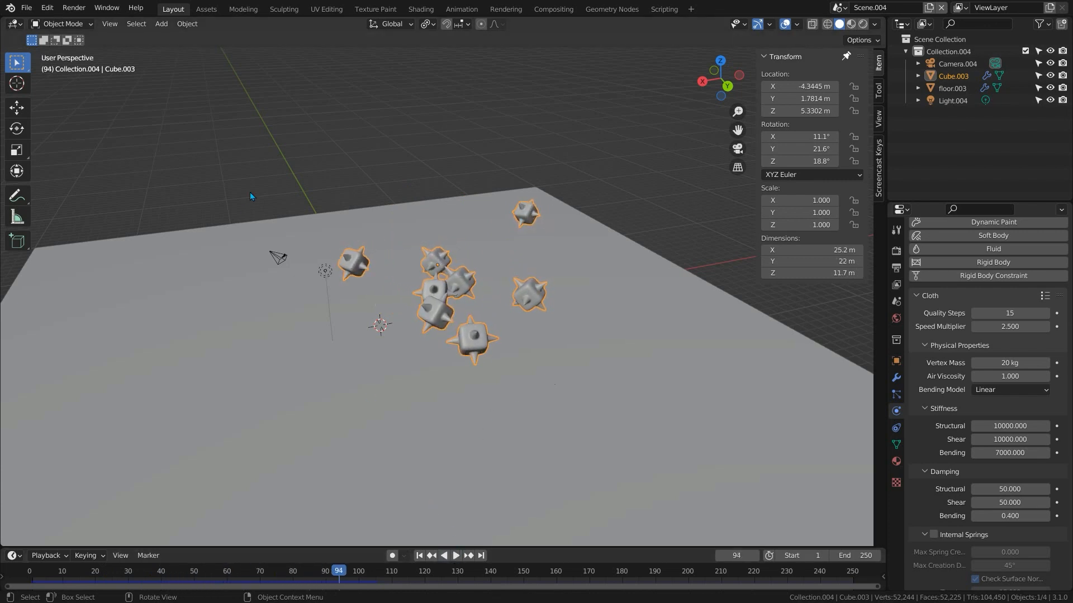
Check the GPU Subdivision option in the Viewport preferences, then close the preferences.
{"action": "left_click", "coordinate": [49, 8]}
{"action": "left_click", "coordinate": [69, 180]}
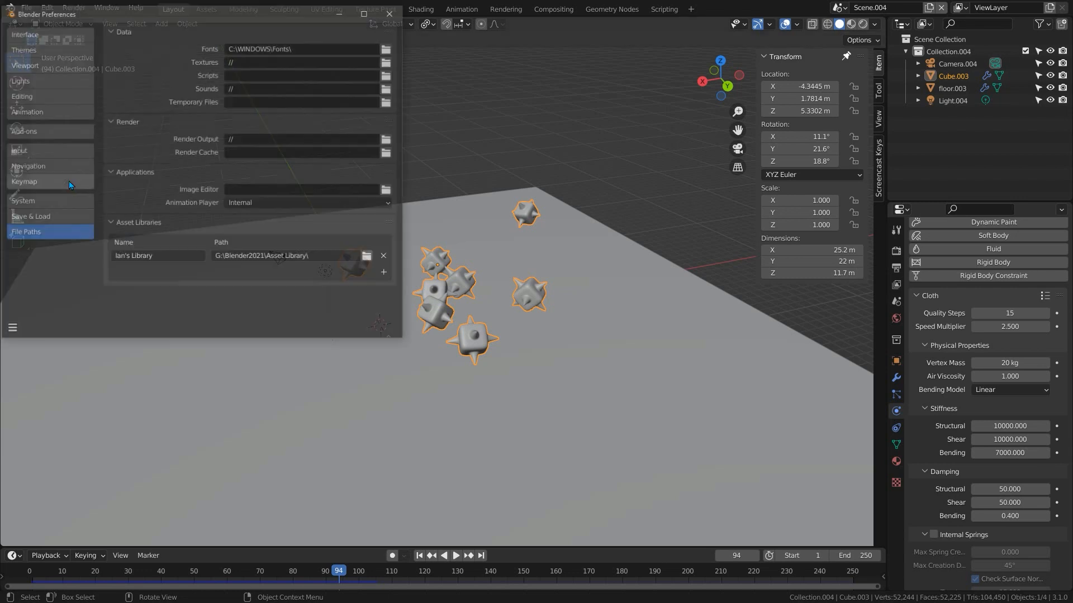
{"action": "left_click", "coordinate": [26, 66]}
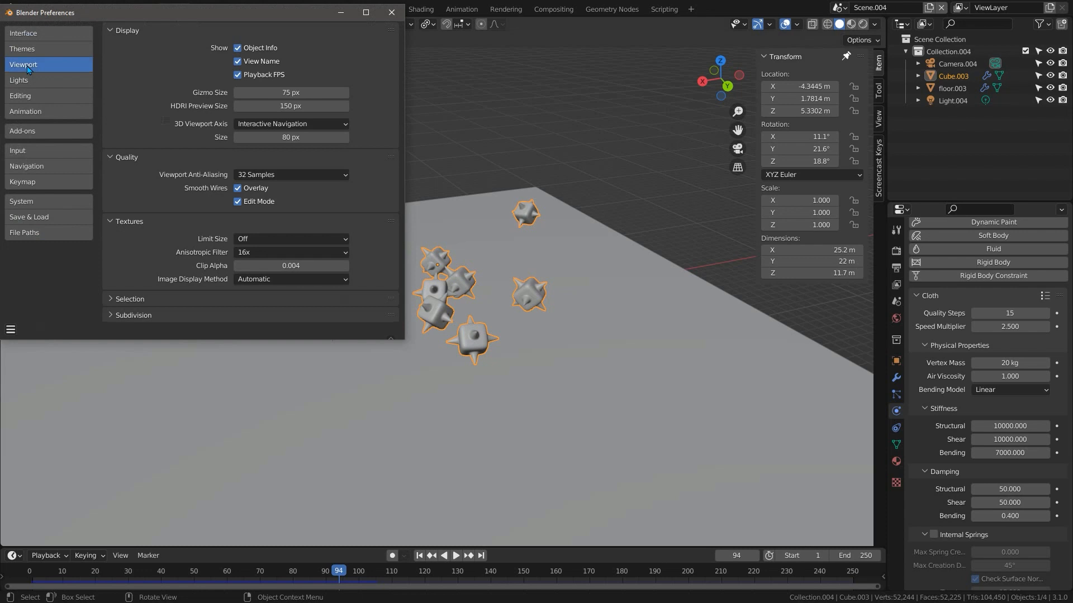
{"action": "left_click", "coordinate": [143, 316]}
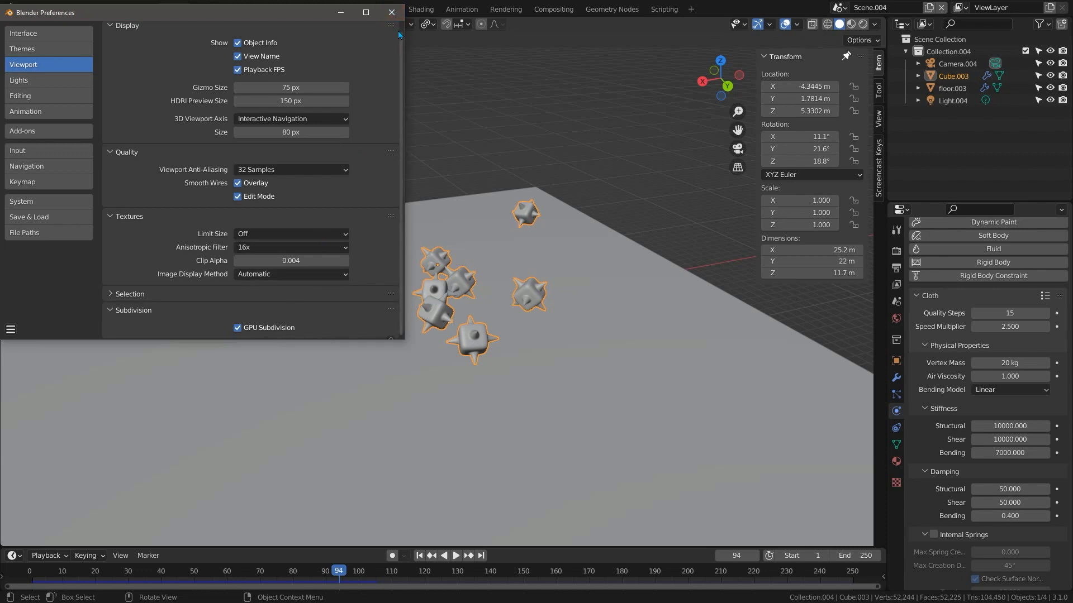
{"action": "left_click", "coordinate": [392, 13]}
Replay the simulation and inspect the spiked cubes on the floor from several angles, then stop playback.
{"action": "left_click", "coordinate": [455, 555]}
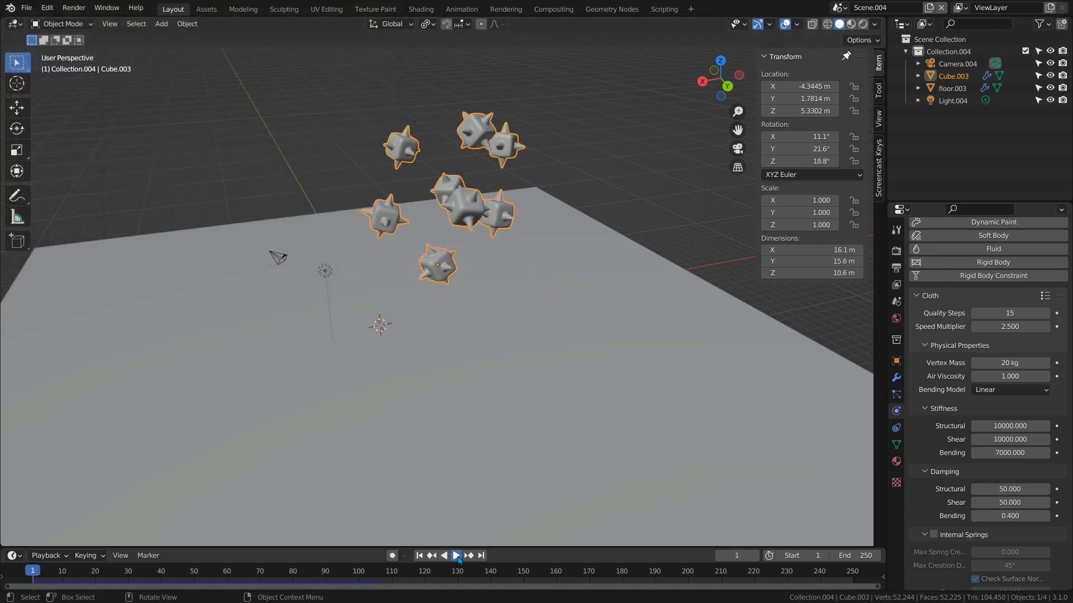
{"action": "scroll", "coordinate": [479, 367], "scroll_direction": "up", "scroll_amount": 5}
{"action": "middle_click_drag", "start_coordinate": [454, 329], "coordinate": [407, 300]}
{"action": "scroll", "coordinate": [411, 302], "scroll_direction": "down", "scroll_amount": 4}
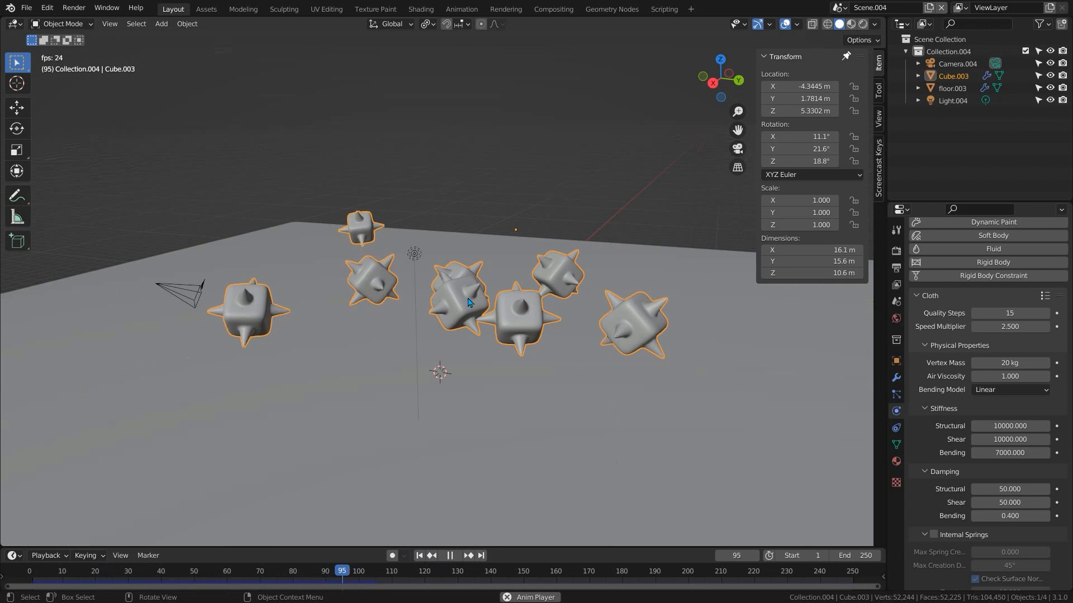
{"action": "middle_click_drag", "start_coordinate": [479, 316], "coordinate": [431, 329]}
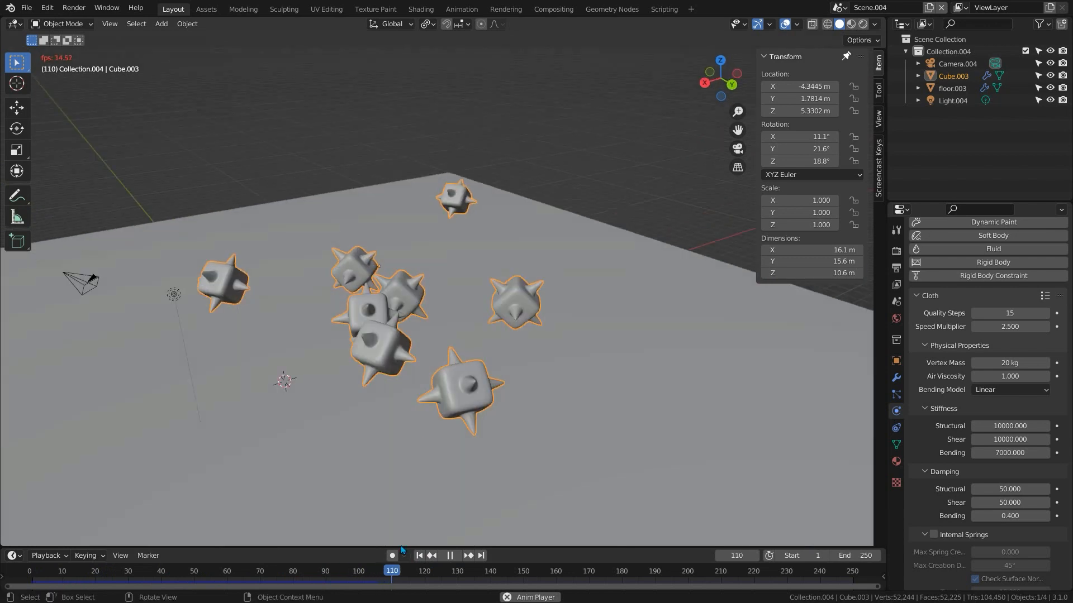
{"action": "left_click", "coordinate": [451, 556]}
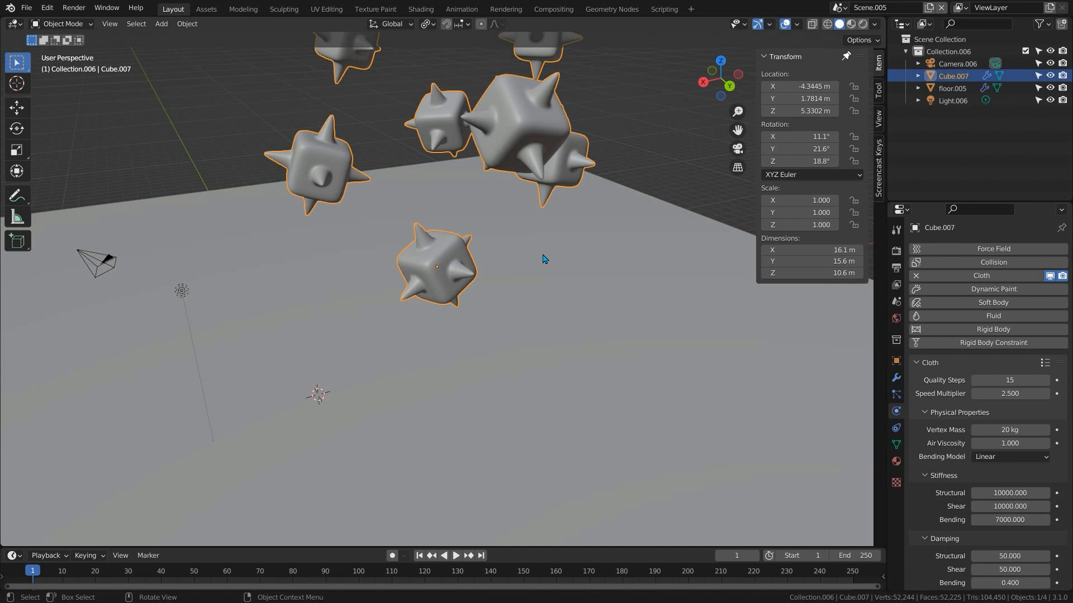
In Edit Mode, select the entire lowest spiked cube by growing from one face, invert the selection and delete the other cubes' vertices.
{"action": "key", "text": "Tab"}
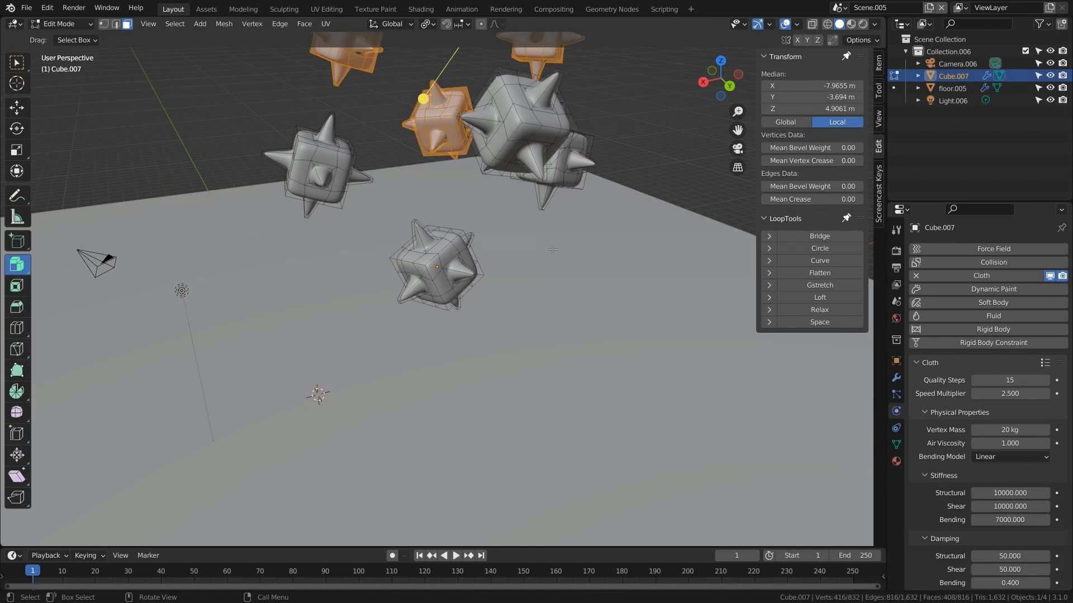
{"action": "left_click", "coordinate": [442, 255]}
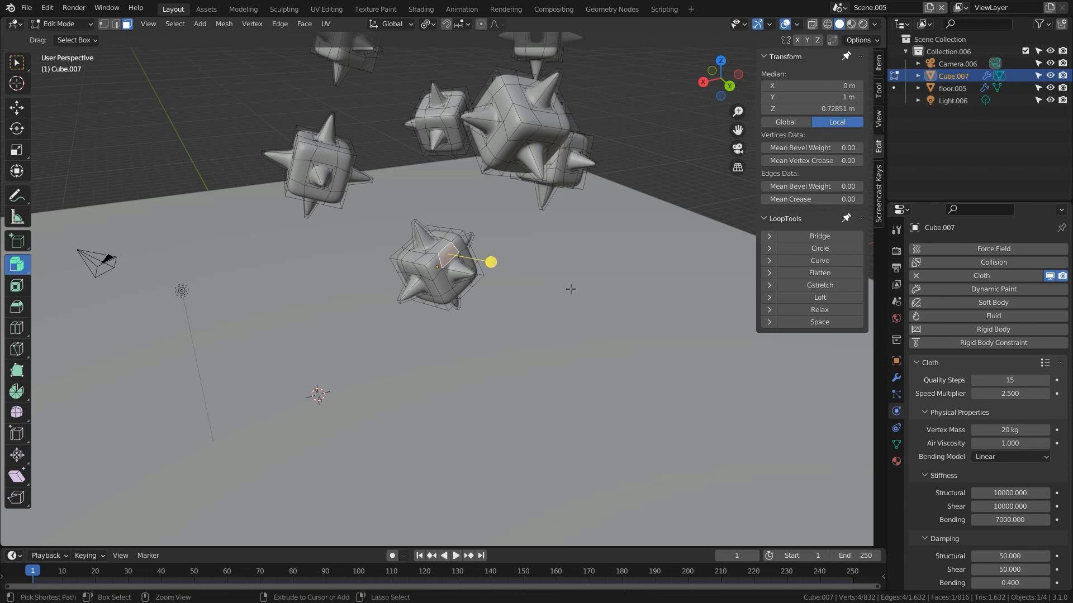
{"action": "key", "text": "ctrl+KP_Add"}
{"action": "key", "text": "ctrl+KP_Add"}
{"action": "key", "text": "ctrl+KP_Add"}
{"action": "key", "text": "ctrl+KP_Add"}
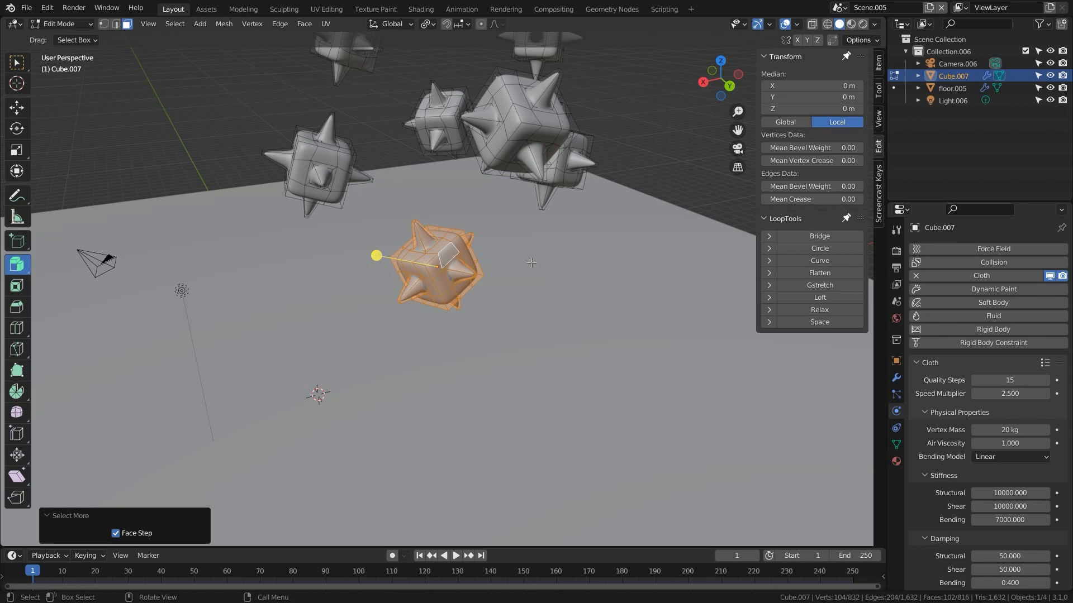
{"action": "key", "text": "ctrl+i"}
{"action": "key", "text": "x"}
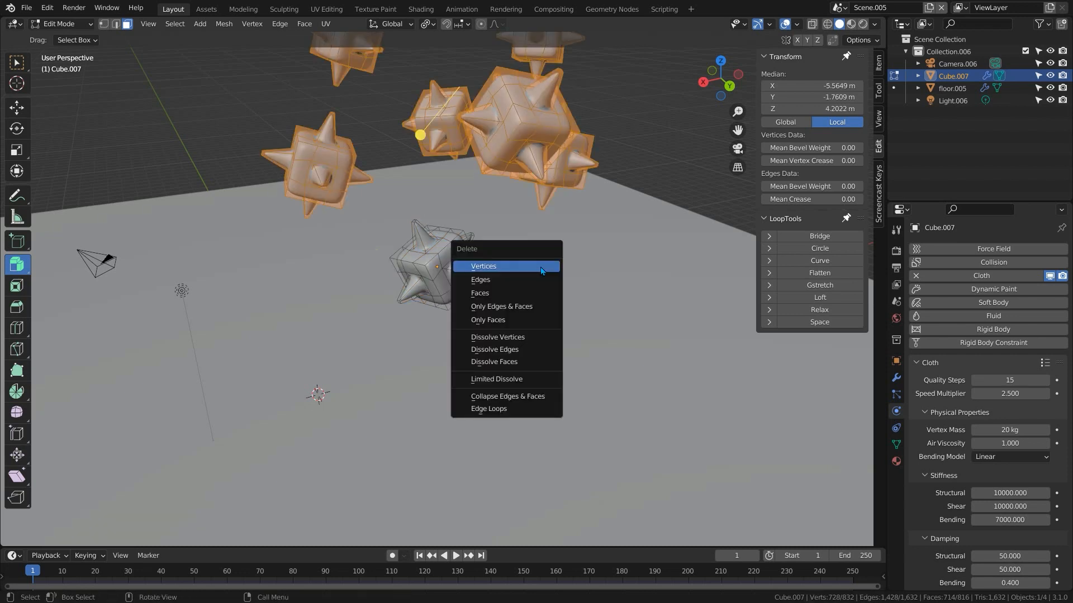
{"action": "left_click", "coordinate": [535, 271]}
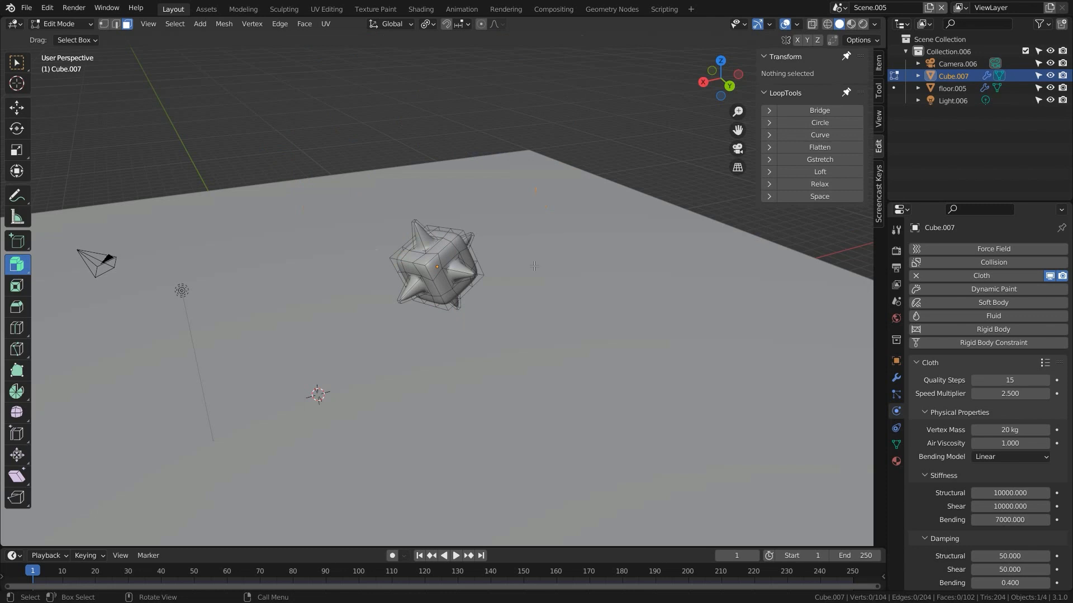
Return to Object Mode and set the spiked cube's X, Y and Z rotation to 0°.
{"action": "key", "text": "Tab"}
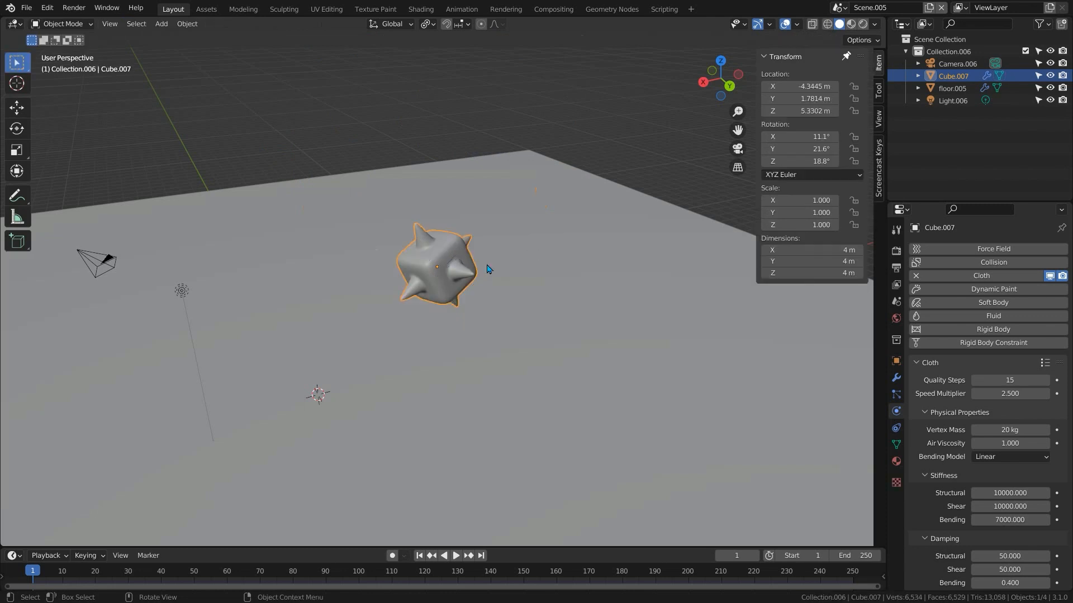
{"action": "left_click", "coordinate": [804, 137]}
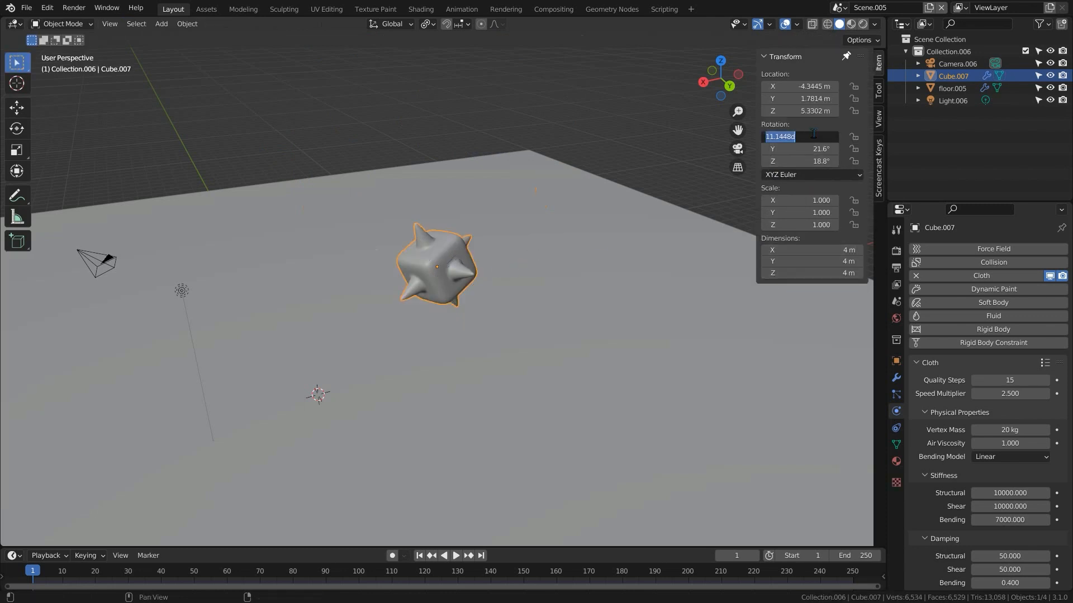
{"action": "type", "text": "0"}
{"action": "key", "text": "Return"}
{"action": "left_click", "coordinate": [804, 149]}
{"action": "type", "text": "0"}
{"action": "key", "text": "Return"}
{"action": "left_click", "coordinate": [804, 161]}
{"action": "type", "text": "0"}
{"action": "key", "text": "Return"}
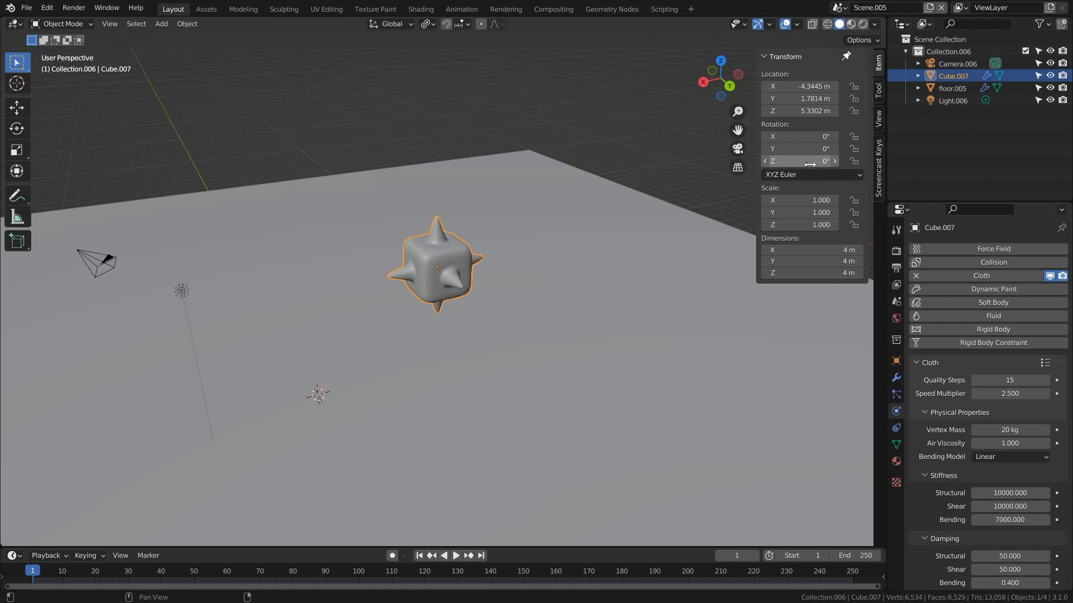
Add an Array modifier to the spiked cube with relative offset factors X 0, Y 0.2 and Z 1.
{"action": "left_click", "coordinate": [896, 378]}
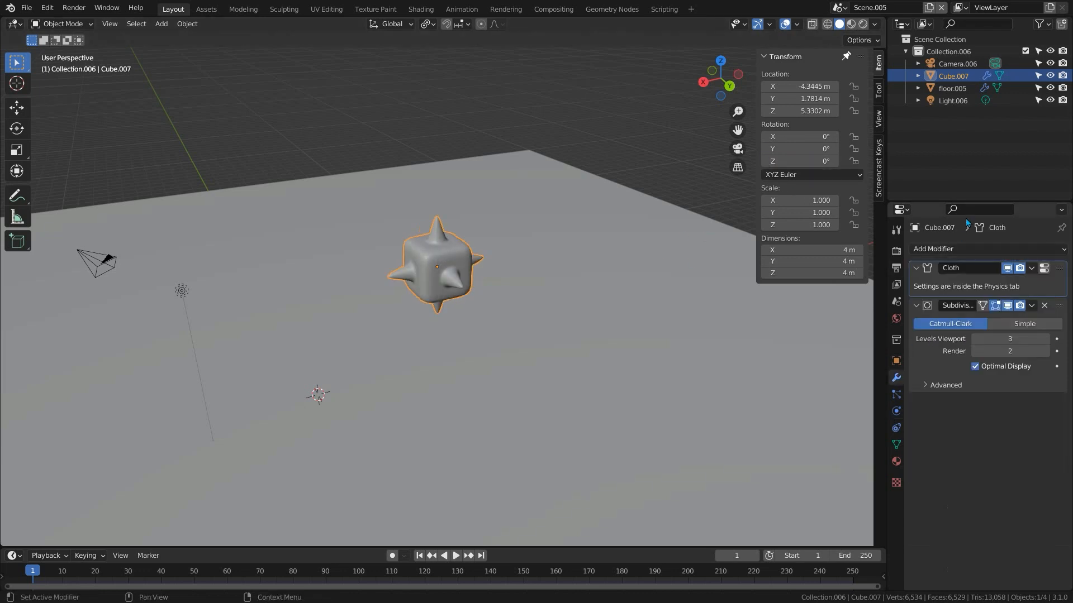
{"action": "left_click", "coordinate": [963, 250]}
{"action": "left_click", "coordinate": [821, 284]}
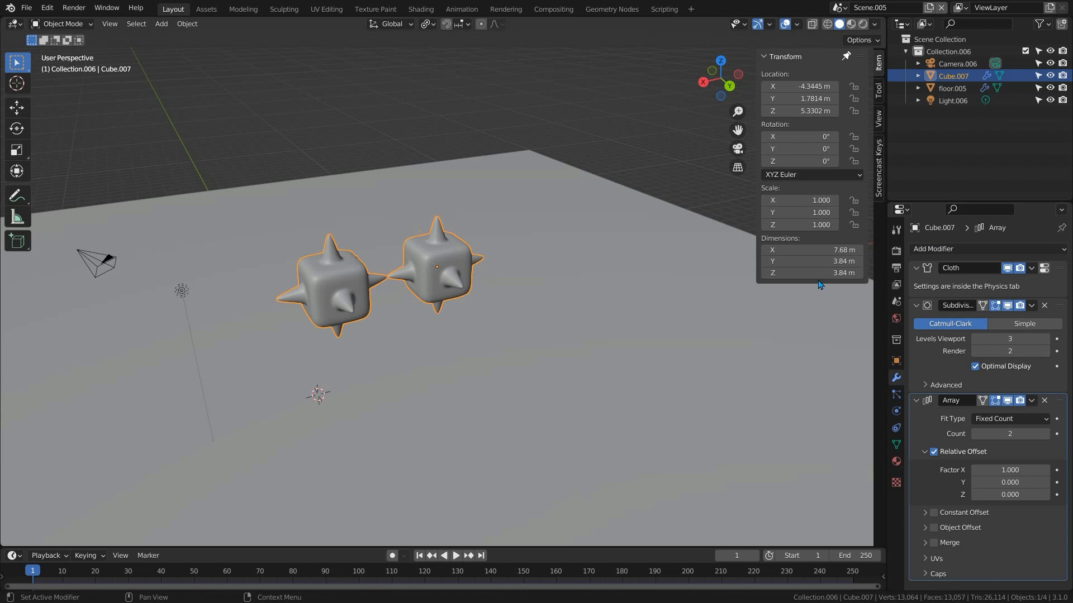
{"action": "left_click", "coordinate": [1010, 469]}
{"action": "type", "text": "0"}
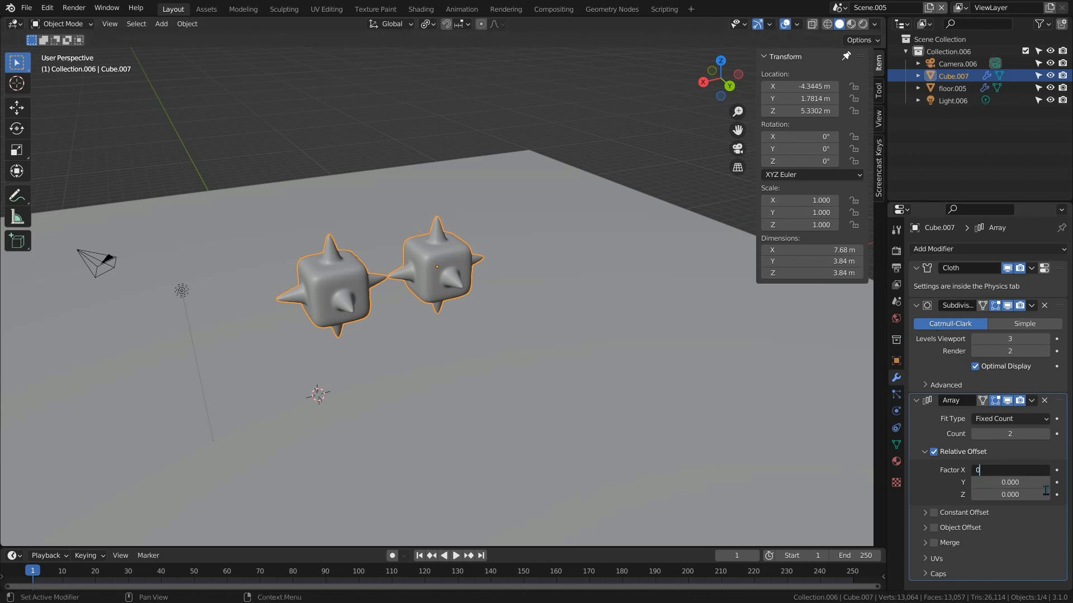
{"action": "key", "text": "Return"}
{"action": "left_click", "coordinate": [1004, 481]}
{"action": "type", "text": "0.2"}
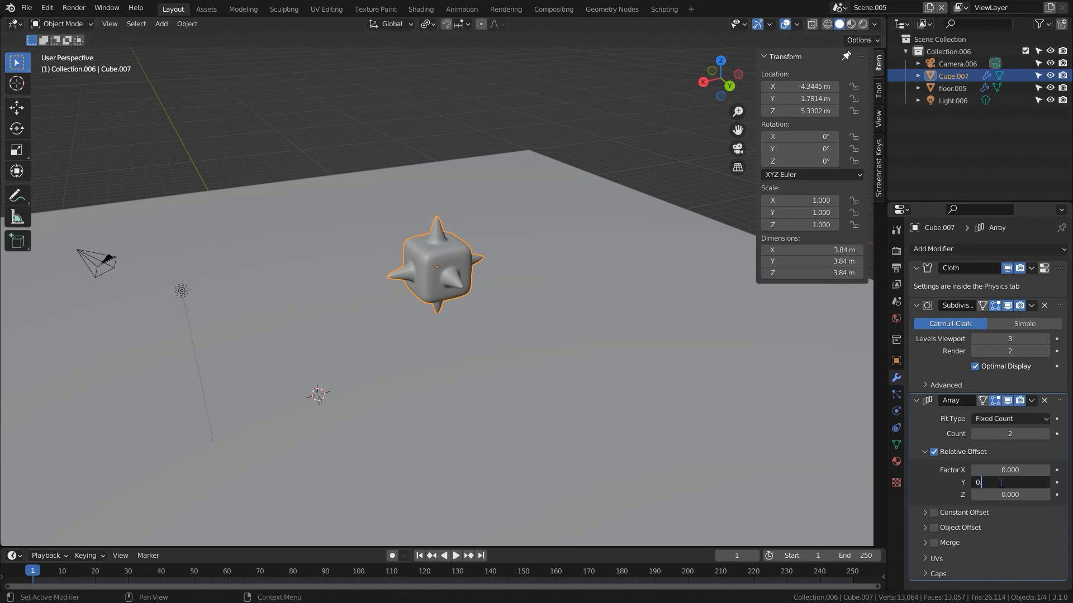
{"action": "key", "text": "Return"}
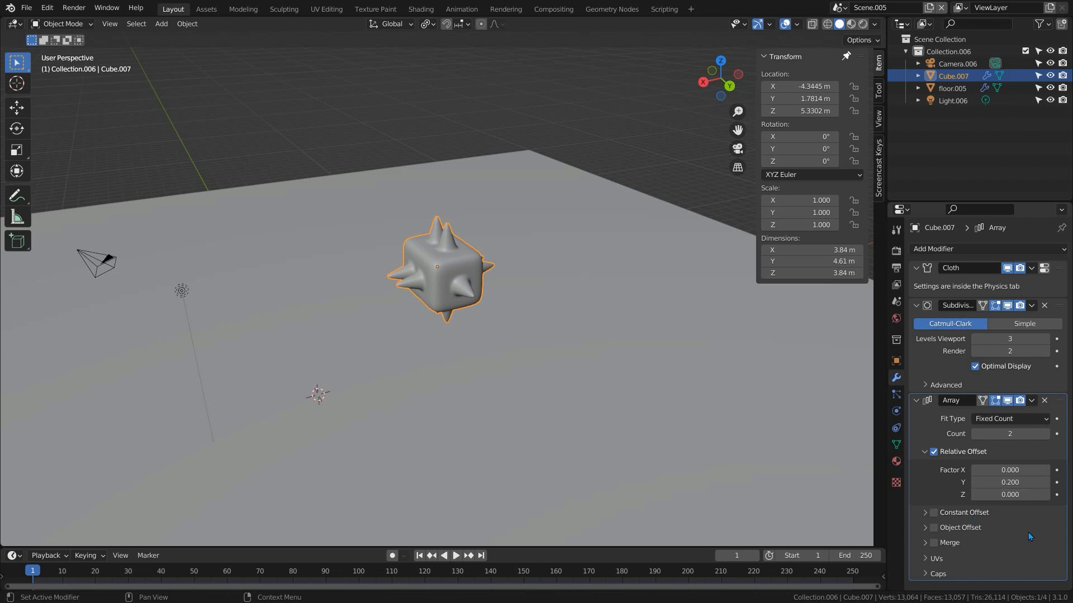
{"action": "left_click", "coordinate": [1015, 494]}
{"action": "type", "text": "1"}
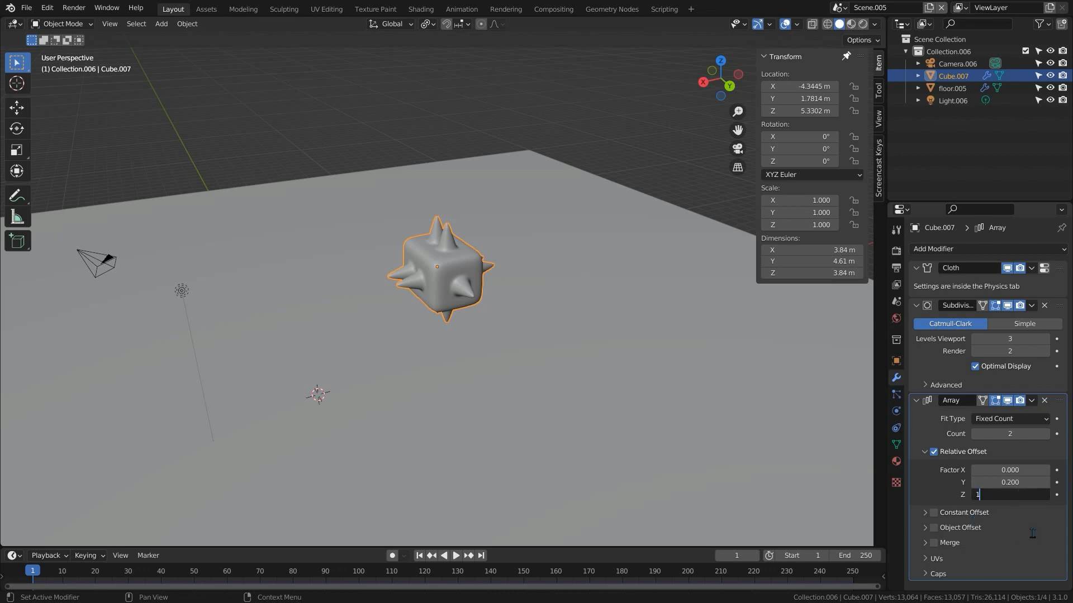
{"action": "key", "text": "Return"}
Set the Array count to 20 and move the Array modifier above Cloth in the stack.
{"action": "left_click", "coordinate": [1004, 434]}
{"action": "type", "text": "20"}
{"action": "key", "text": "Return"}
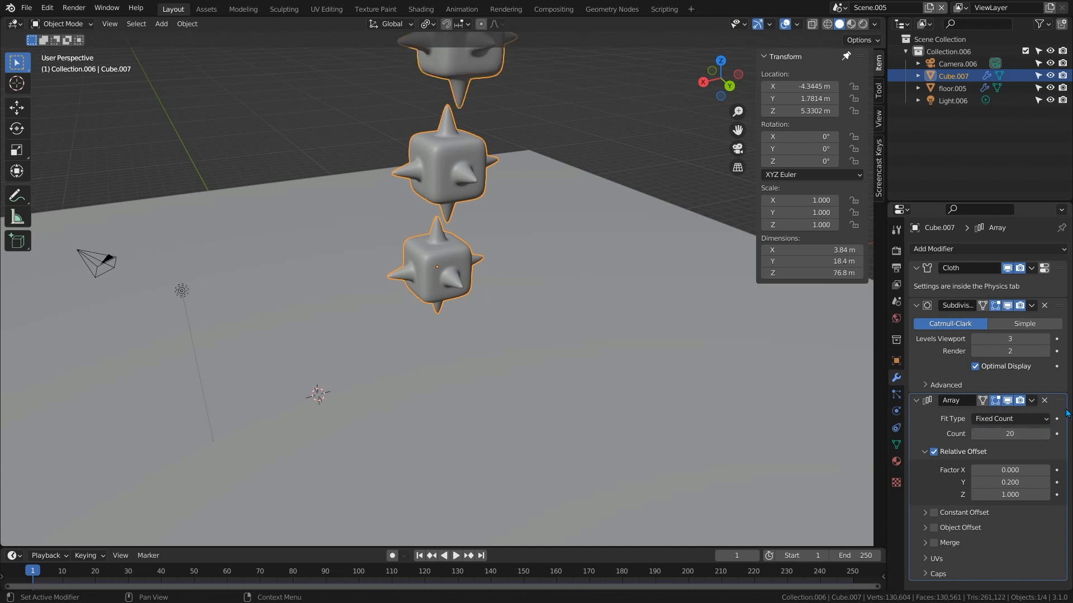
{"action": "left_click_drag", "start_coordinate": [1060, 400], "coordinate": [1059, 267]}
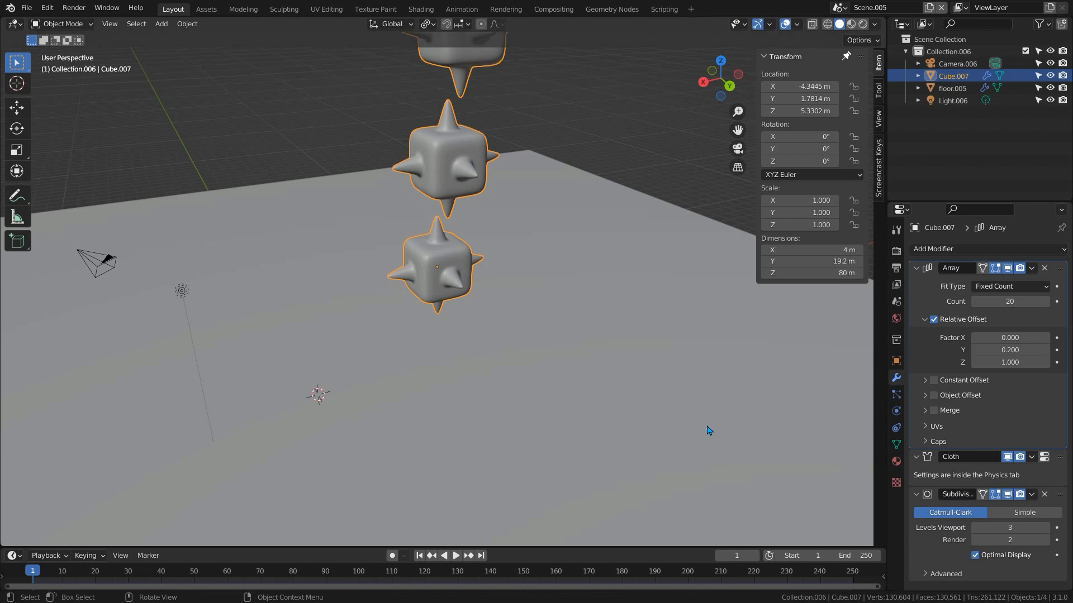
In the cloth physics settings, set the bending stiffness to 100 and the bending damping to 10.
{"action": "left_click", "coordinate": [896, 412]}
{"action": "scroll", "coordinate": [1008, 391], "scroll_direction": "down", "scroll_amount": 6}
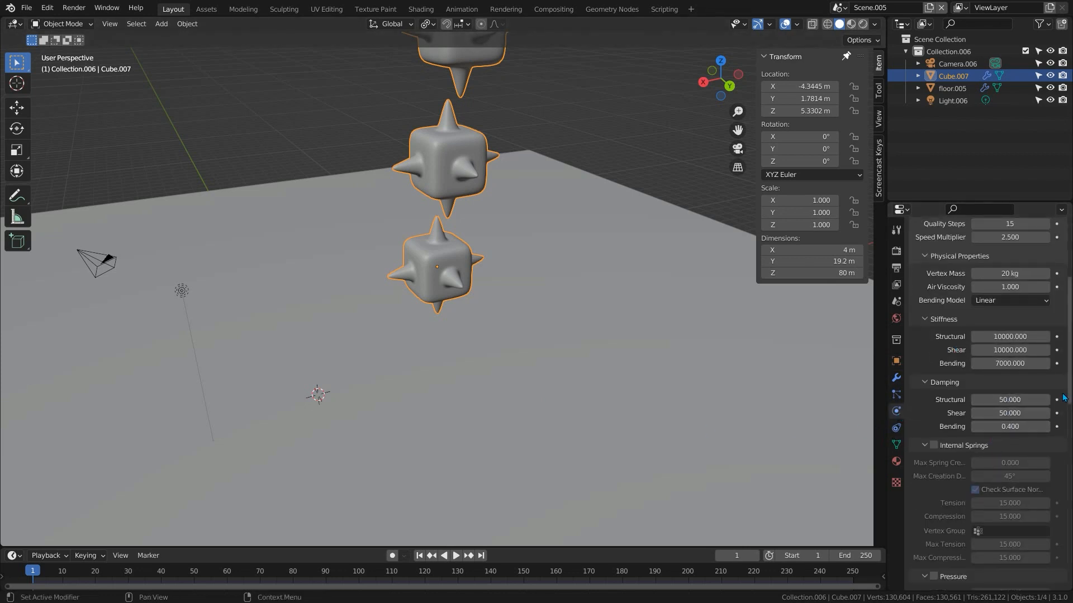
{"action": "left_click", "coordinate": [1008, 363]}
{"action": "type", "text": "1"}
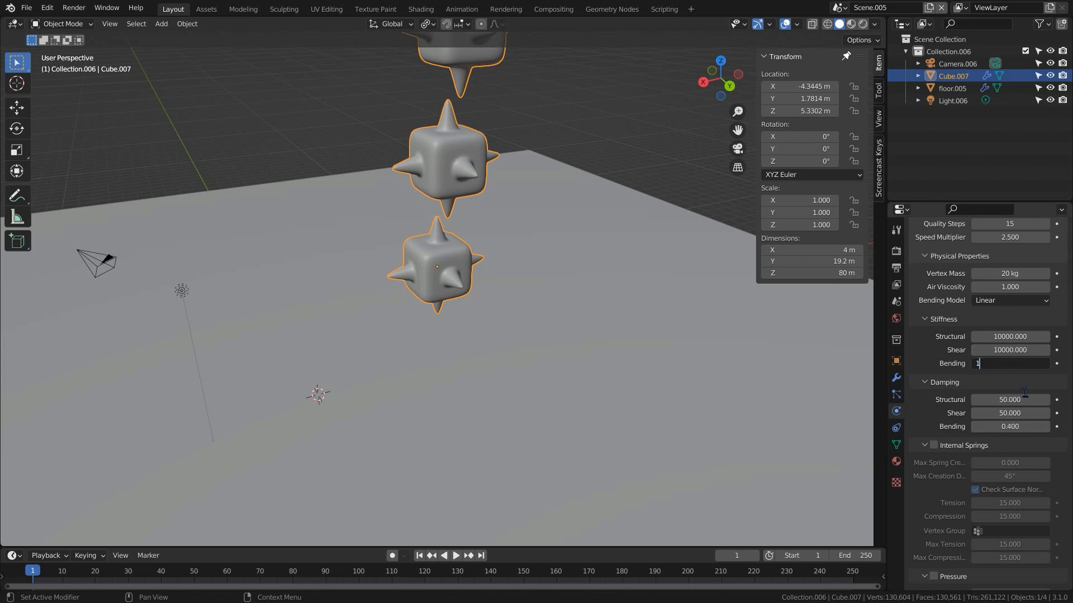
{"action": "type", "text": "00"}
{"action": "key", "text": "Return"}
{"action": "left_click", "coordinate": [1008, 427]}
{"action": "type", "text": "10"}
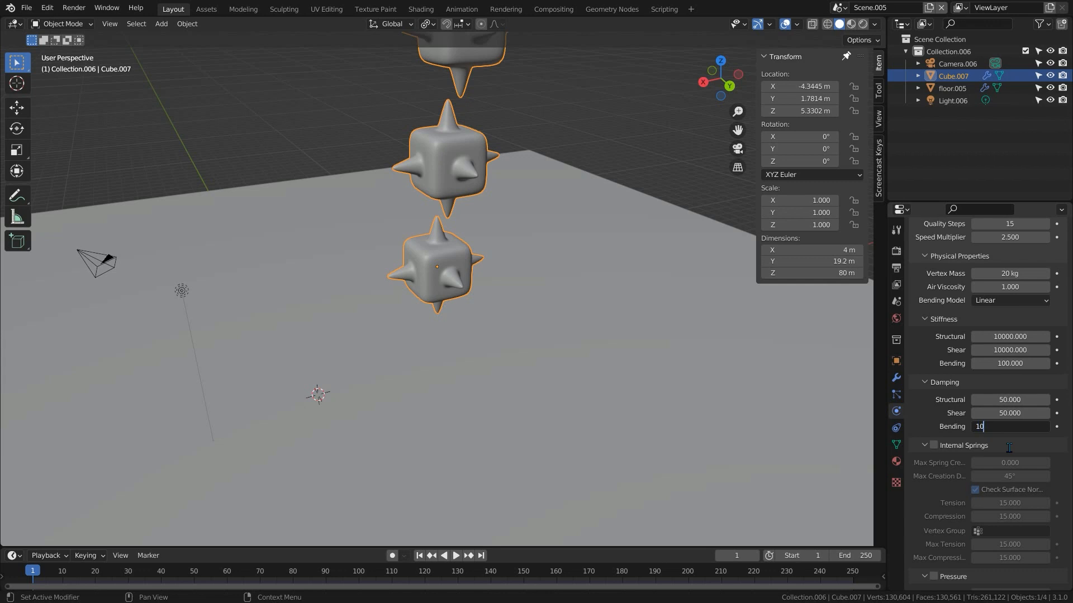
{"action": "key", "text": "Return"}
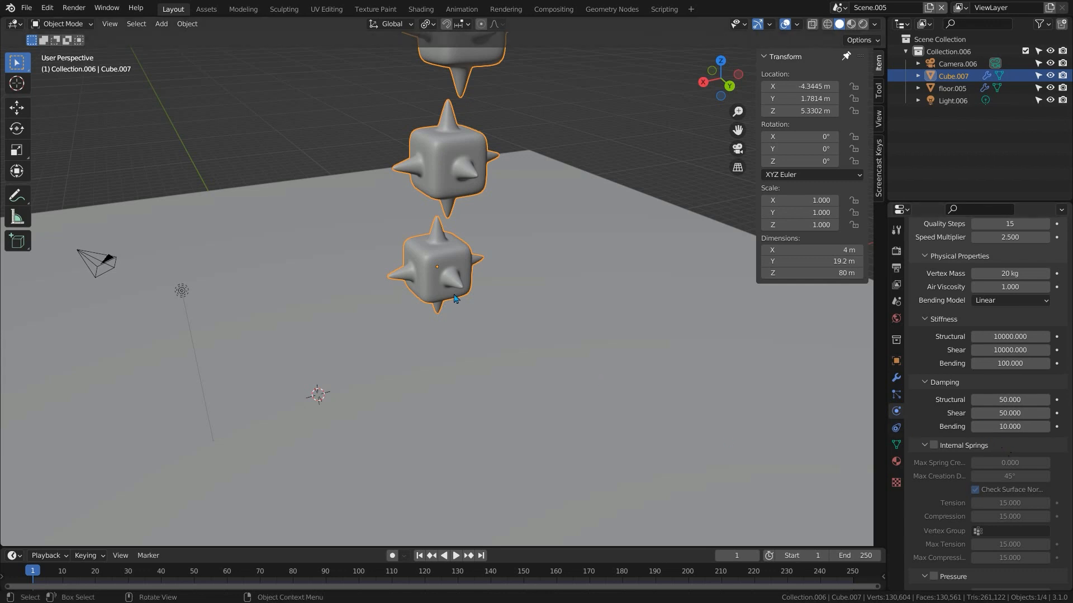
In Edit Mode, rotate the whole spiked cube mesh about -29.9° around the view axis, then return to Object Mode.
{"action": "scroll", "coordinate": [458, 286], "scroll_direction": "down", "scroll_amount": 6}
{"action": "scroll", "coordinate": [458, 286], "scroll_direction": "down", "scroll_amount": 4}
{"action": "scroll", "coordinate": [458, 285], "scroll_direction": "up", "scroll_amount": 10}
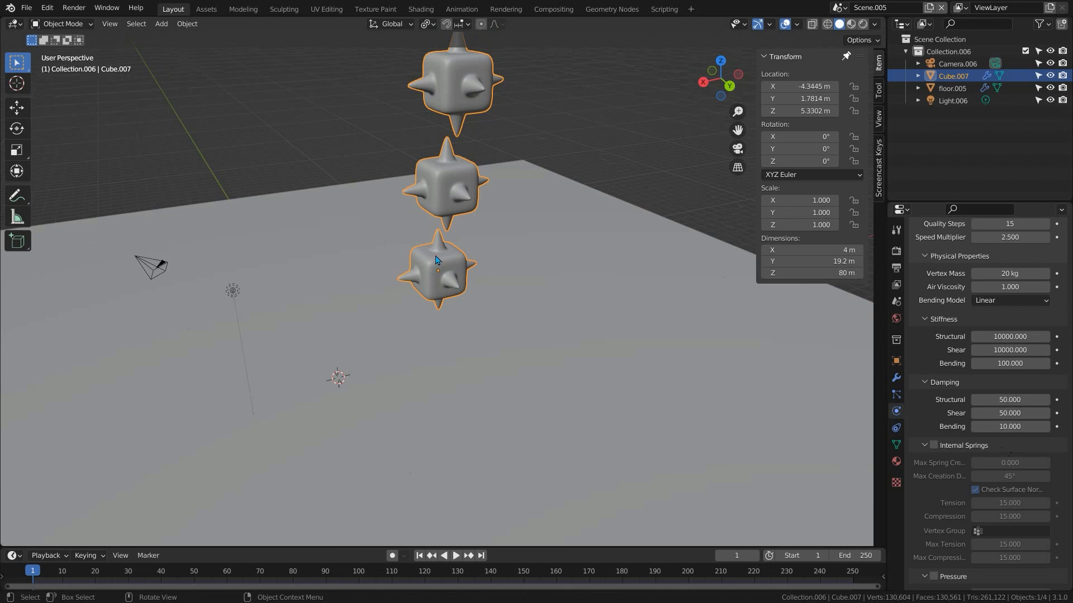
{"action": "key", "text": "Tab"}
{"action": "key", "text": "a"}
{"action": "key", "text": "r"}
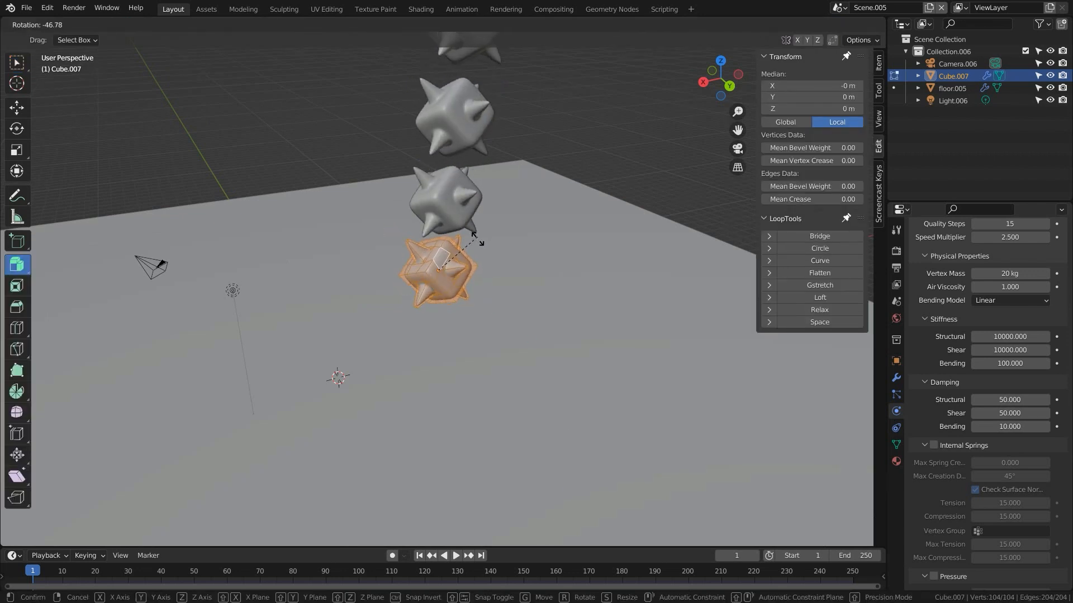
{"action": "left_click", "coordinate": [482, 271]}
{"action": "key", "text": "KP_Decimal"}
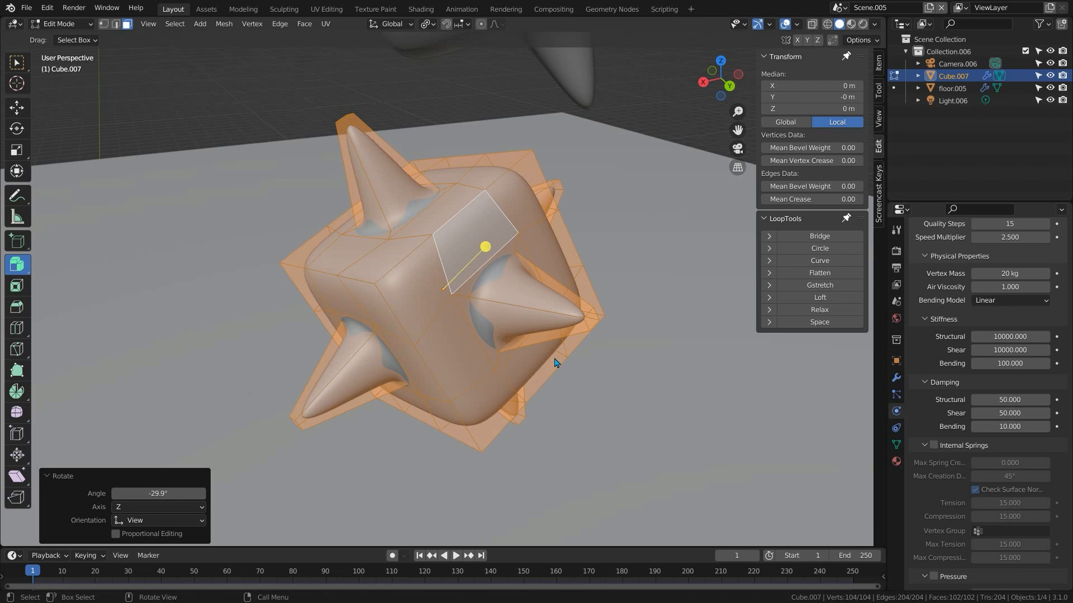
{"action": "key", "text": "Tab"}
Scale the collision floor up by a factor of 10.
{"action": "scroll", "coordinate": [502, 348], "scroll_direction": "down", "scroll_amount": 7}
{"action": "left_click", "coordinate": [518, 343]}
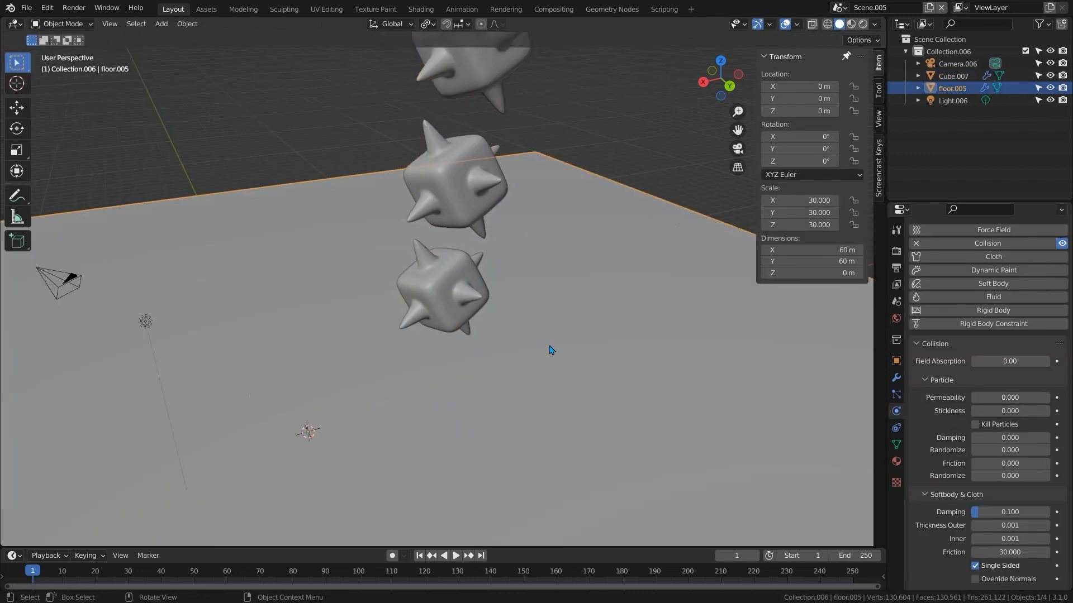
{"action": "type", "text": "s"}
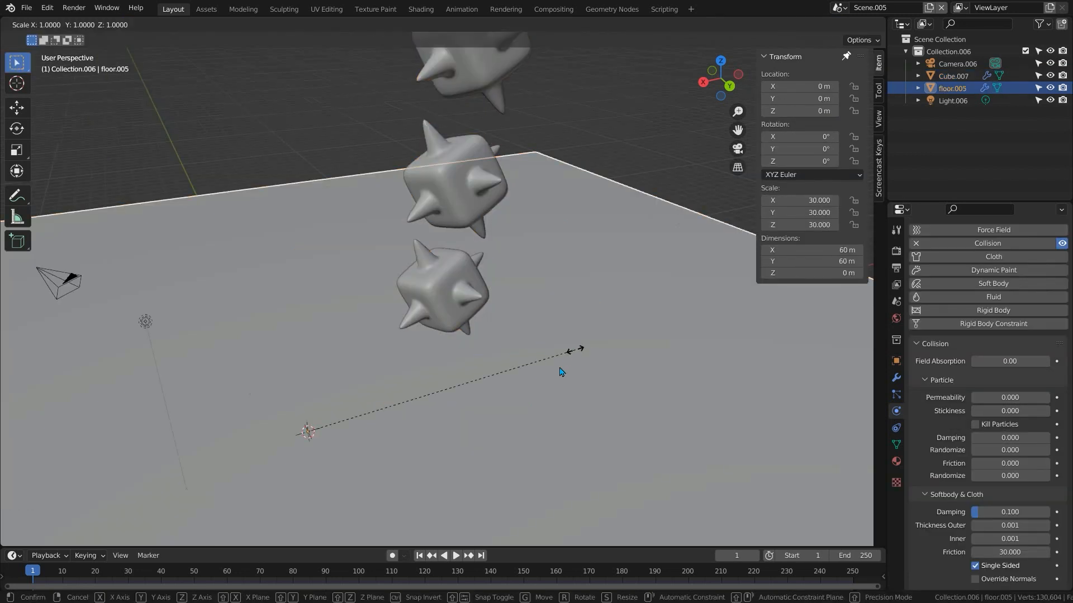
{"action": "type", "text": "10"}
{"action": "key", "text": "Return"}
Play the simulation and watch the stack of arrayed spiked cubes fall and scatter on the floor.
{"action": "left_click", "coordinate": [455, 555]}
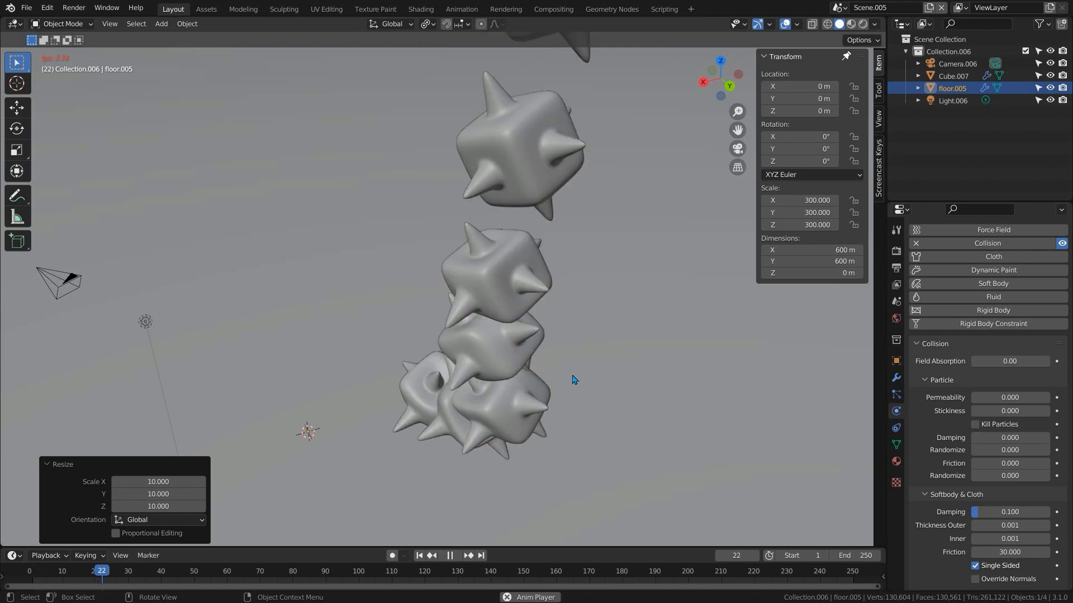
{"action": "scroll", "coordinate": [574, 380], "scroll_direction": "down", "scroll_amount": 2}
{"action": "scroll", "coordinate": [574, 380], "scroll_direction": "down", "scroll_amount": 2}
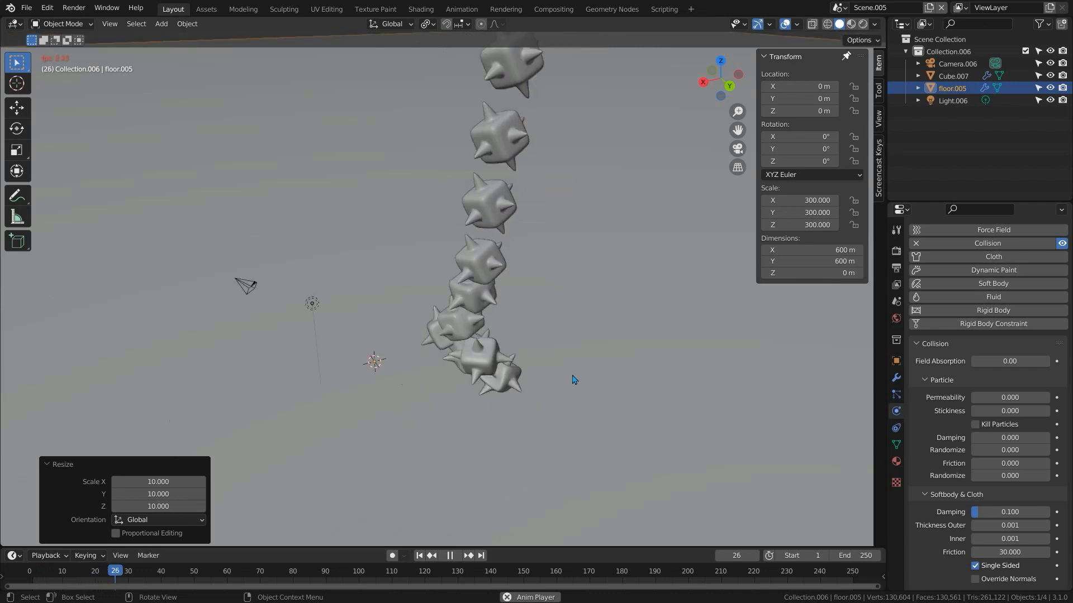
{"action": "scroll", "coordinate": [573, 380], "scroll_direction": "down", "scroll_amount": 2}
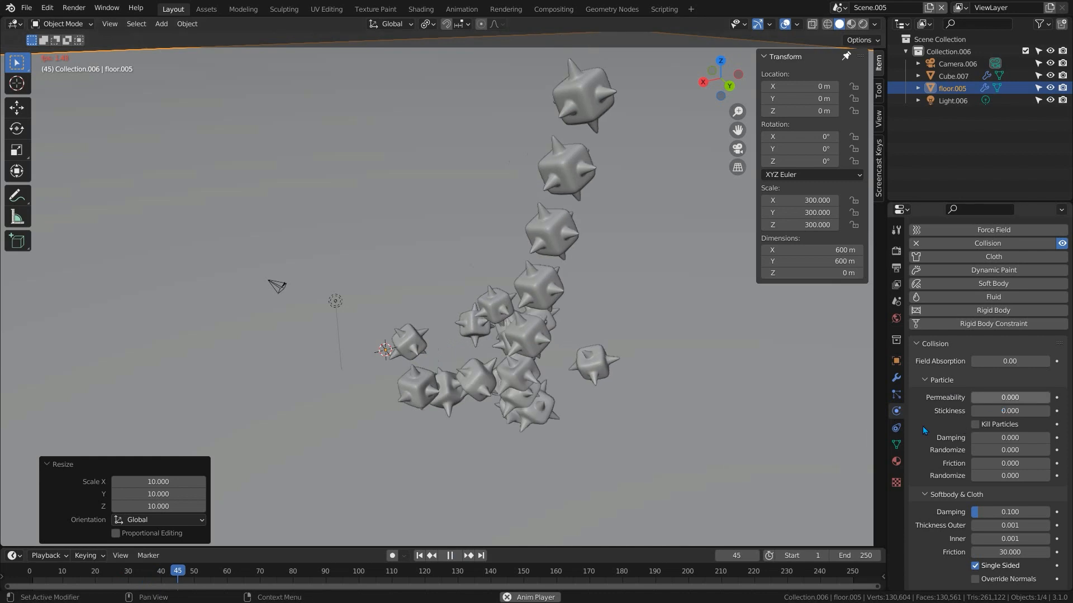
{"action": "scroll", "coordinate": [982, 419], "scroll_direction": "up", "scroll_amount": 1}
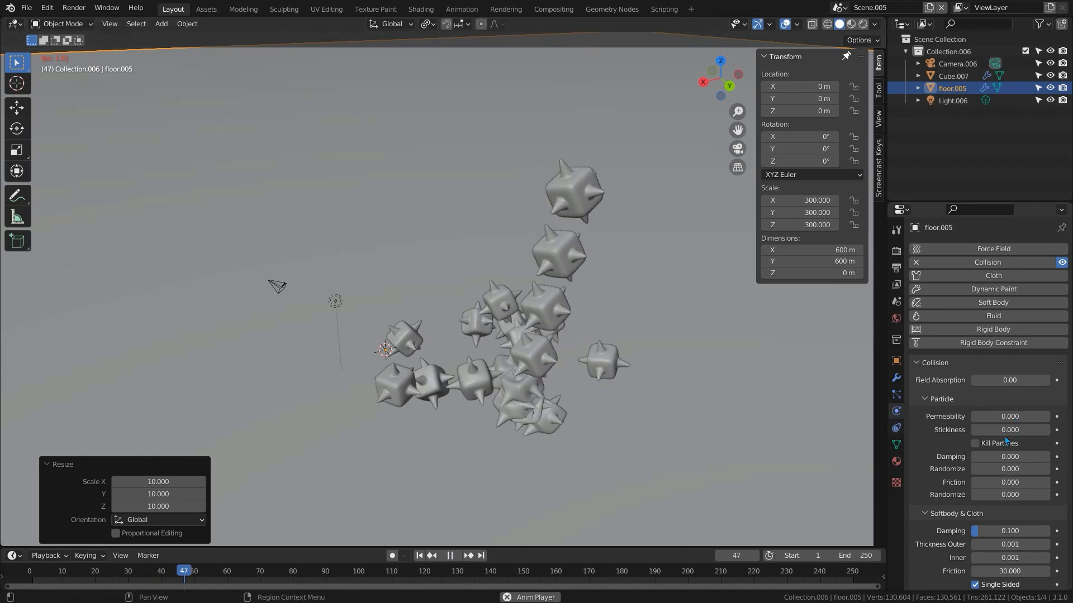
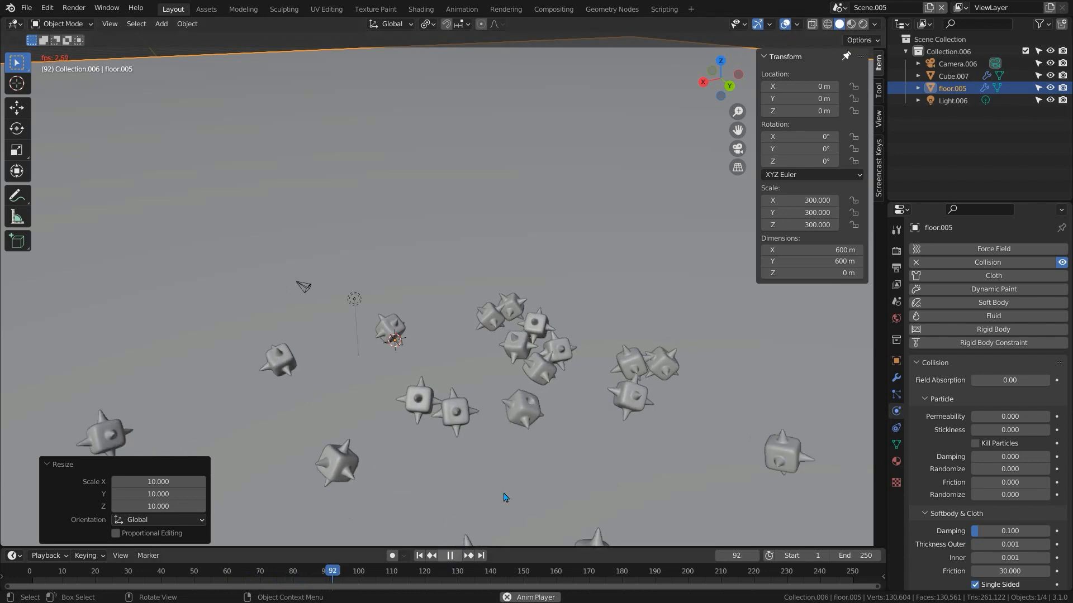
Replay the cached simulation from the first frame, viewing the falling cubes from other angles, then stop playback.
{"action": "left_click", "coordinate": [420, 556]}
{"action": "left_click", "coordinate": [455, 555]}
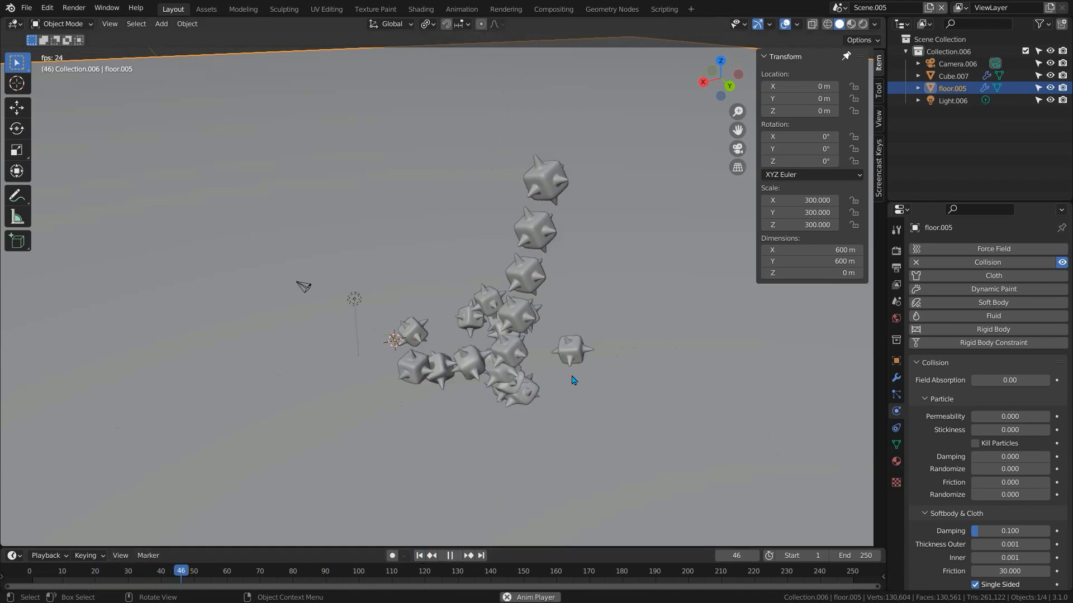
{"action": "middle_click_drag", "start_coordinate": [521, 378], "coordinate": [514, 468]}
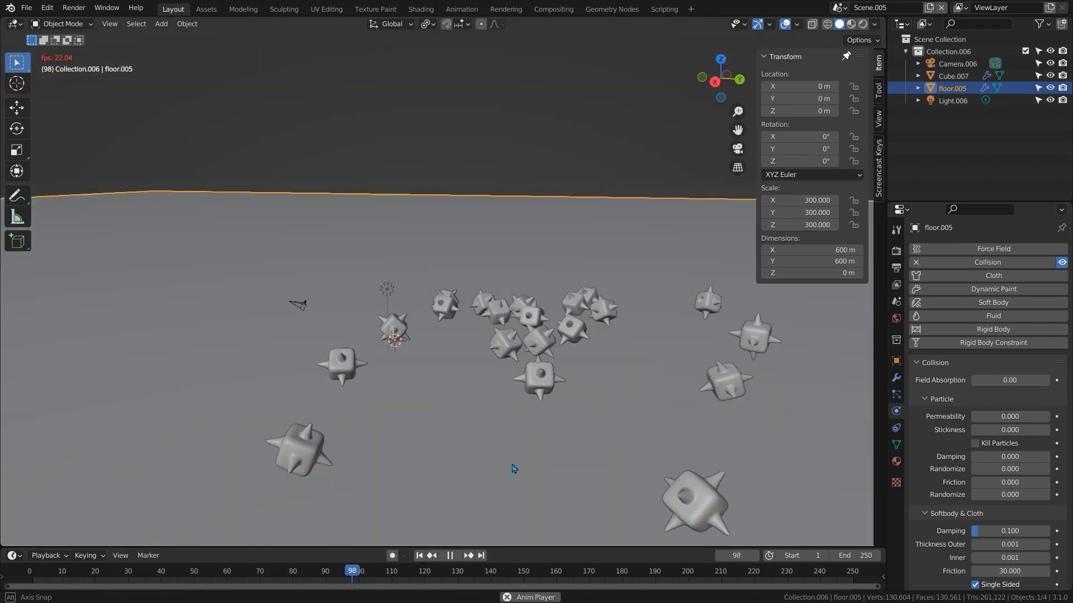
{"action": "left_click", "coordinate": [420, 556]}
{"action": "middle_click_drag", "start_coordinate": [426, 345], "coordinate": [457, 65]}
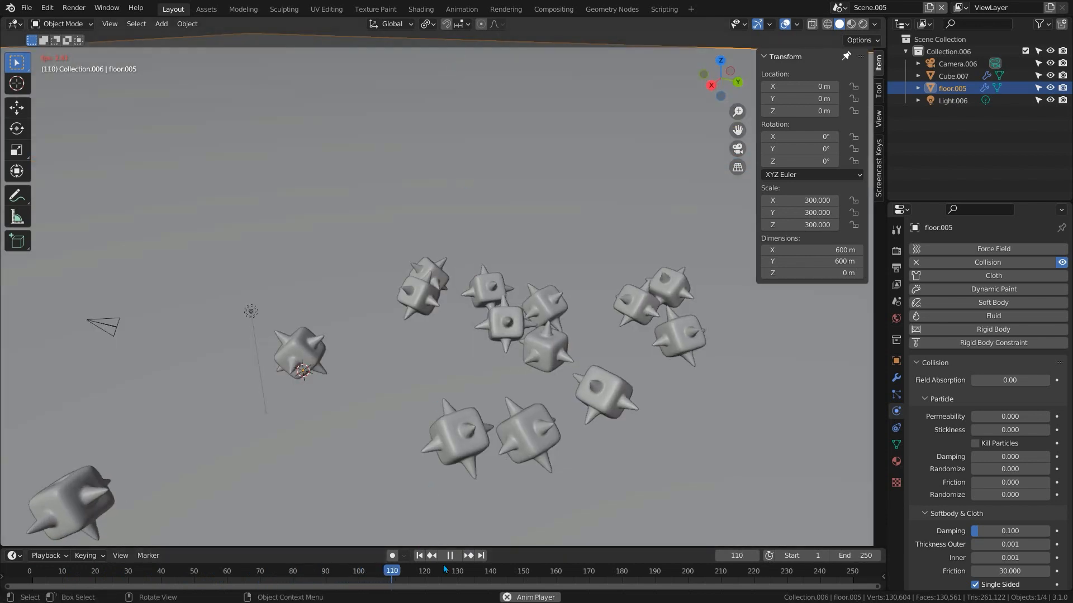
{"action": "key", "text": "space"}
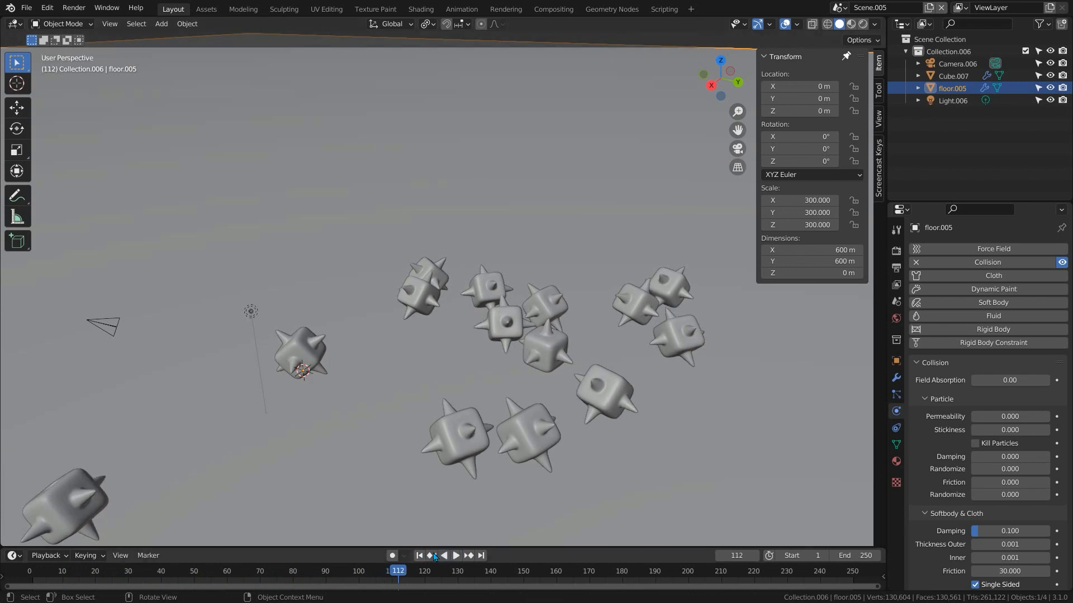
Replay the fall once more from the first frame, stop it and go back to the first frame.
{"action": "key", "text": "shift+Left"}
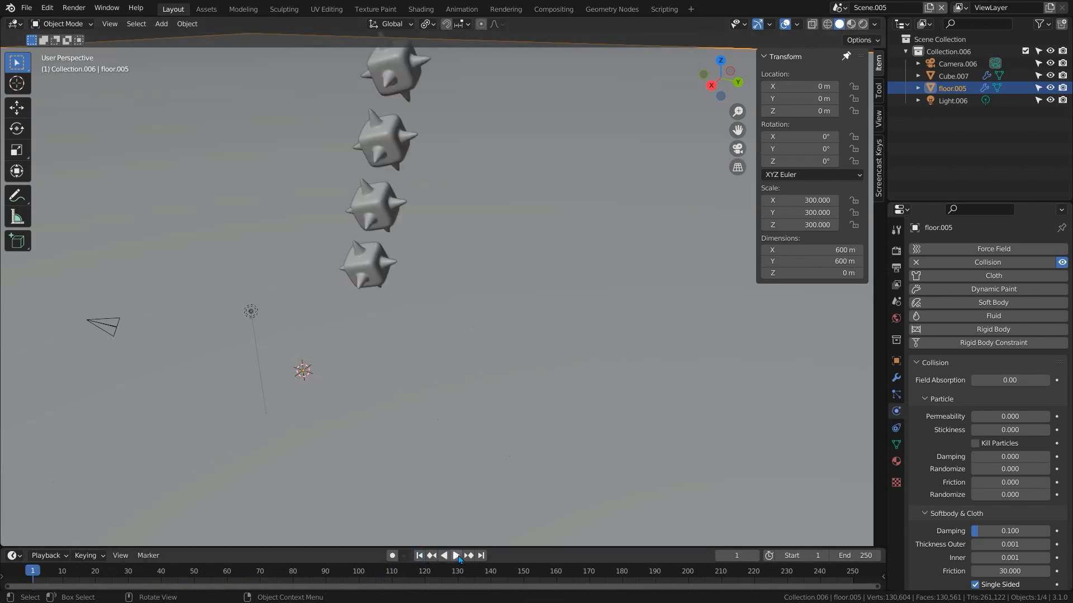
{"action": "key", "text": "space"}
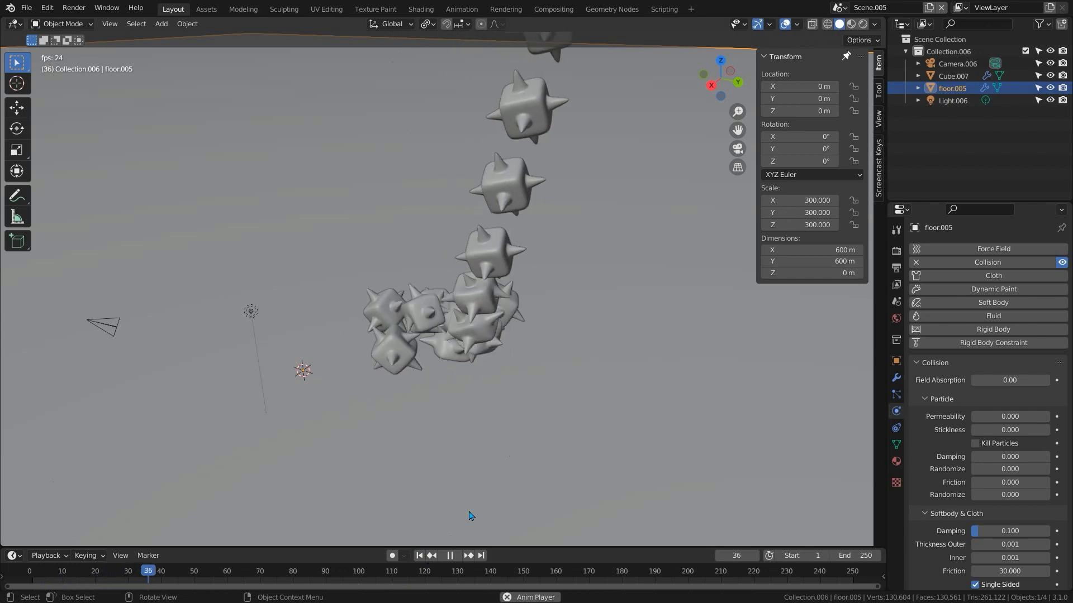
{"action": "key", "text": "space"}
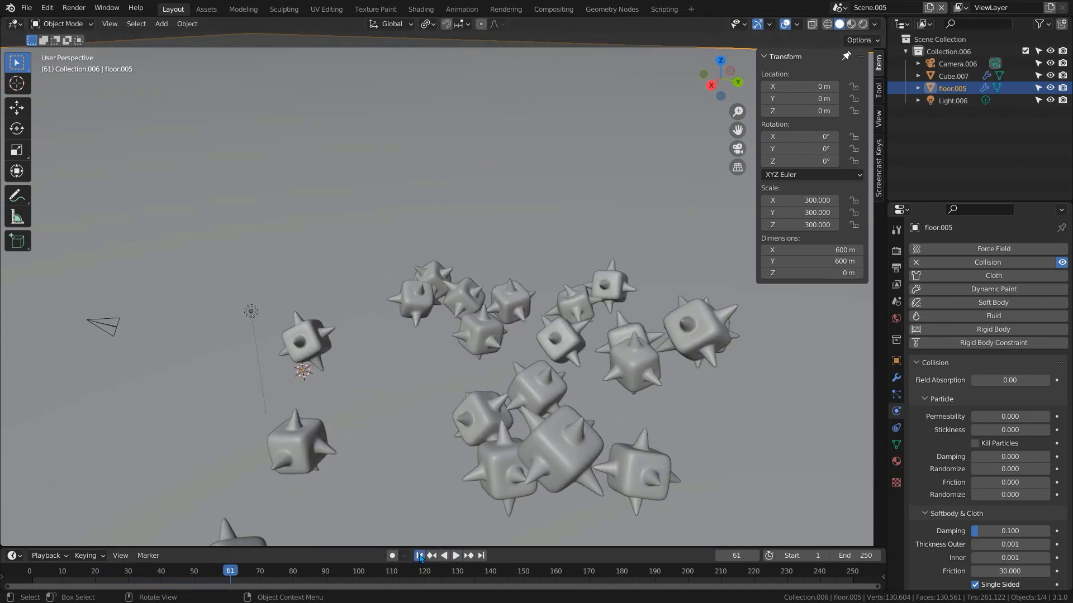
{"action": "left_click", "coordinate": [419, 556]}
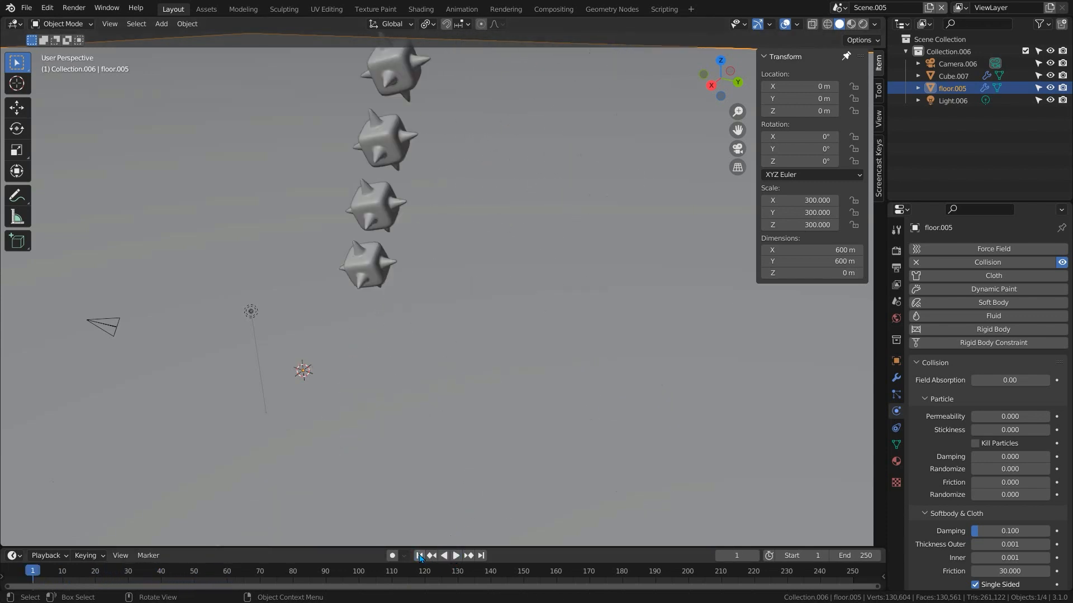
Add a second Array modifier to the spiked cubes with a relative offset factor X of 1.2.
{"action": "left_click", "coordinate": [896, 378]}
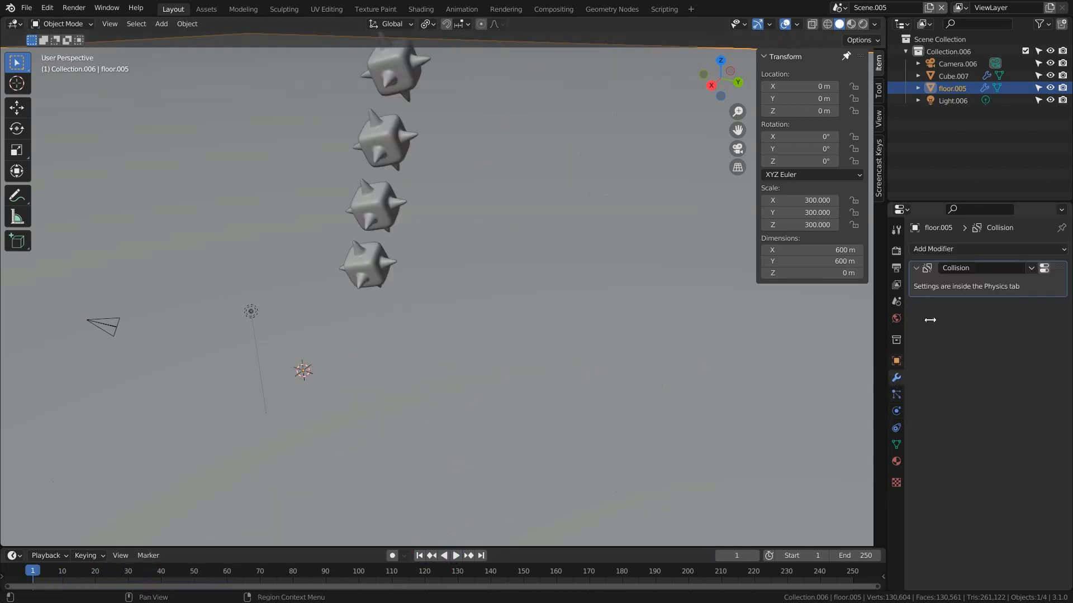
{"action": "left_click", "coordinate": [368, 203]}
{"action": "left_click", "coordinate": [955, 248]}
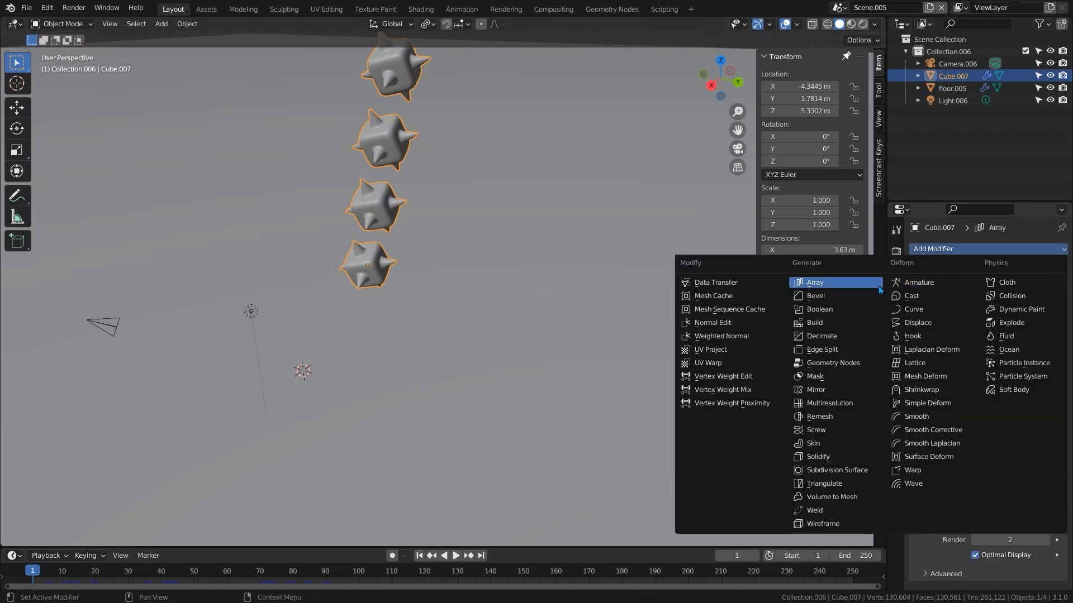
{"action": "left_click", "coordinate": [822, 282]}
{"action": "scroll", "coordinate": [995, 447], "scroll_direction": "down", "scroll_amount": 8}
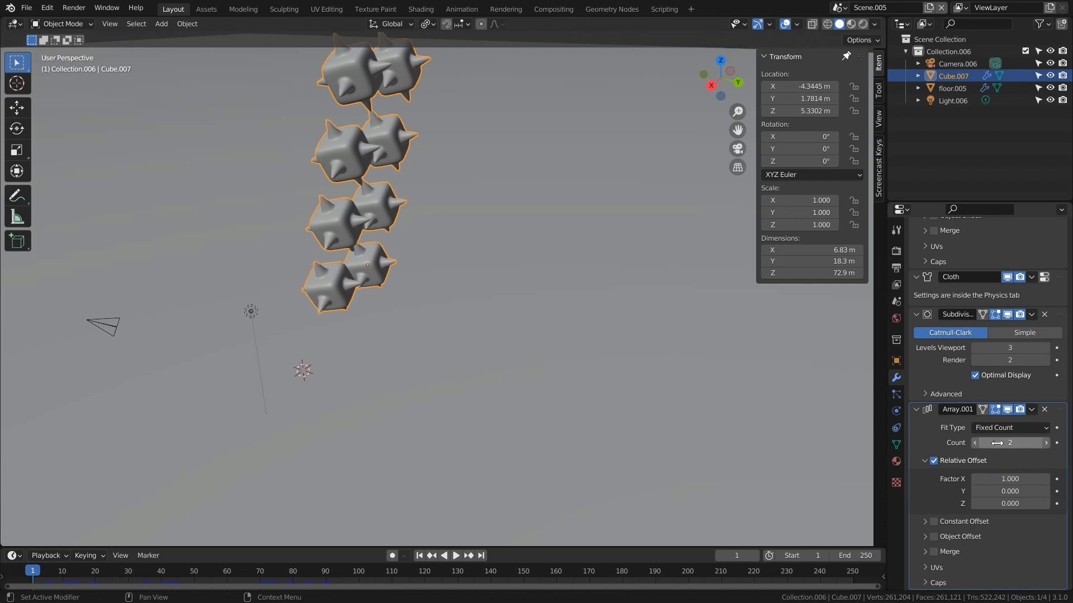
{"action": "left_click", "coordinate": [1006, 480]}
{"action": "type", "text": "1.2"}
{"action": "key", "text": "Return"}
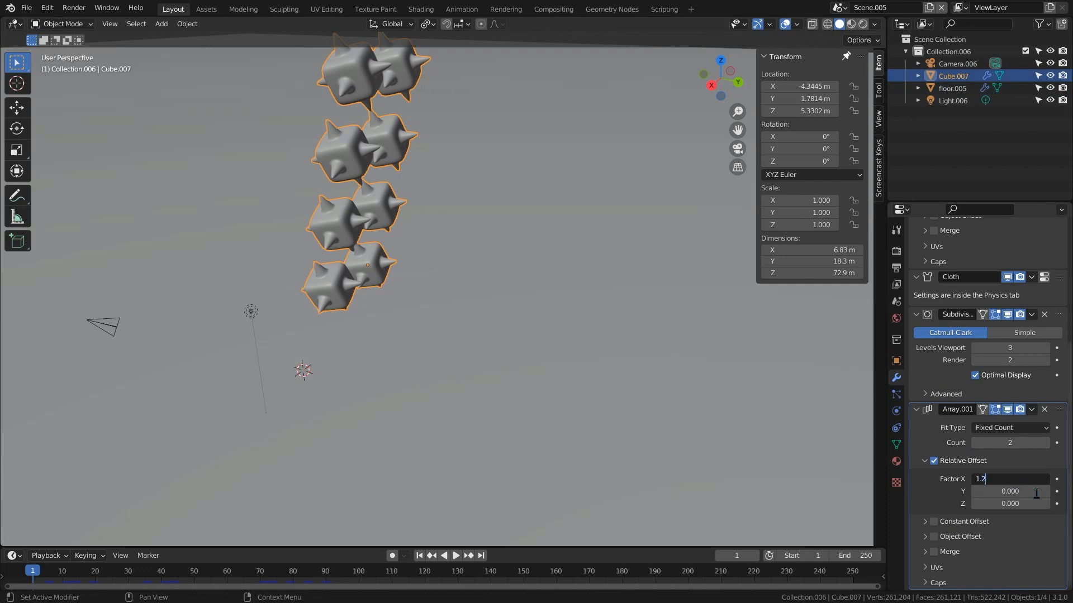
Set the new array's count to 4 and move it above the Cloth modifier in the stack.
{"action": "left_click", "coordinate": [1000, 442]}
{"action": "key", "text": "Return"}
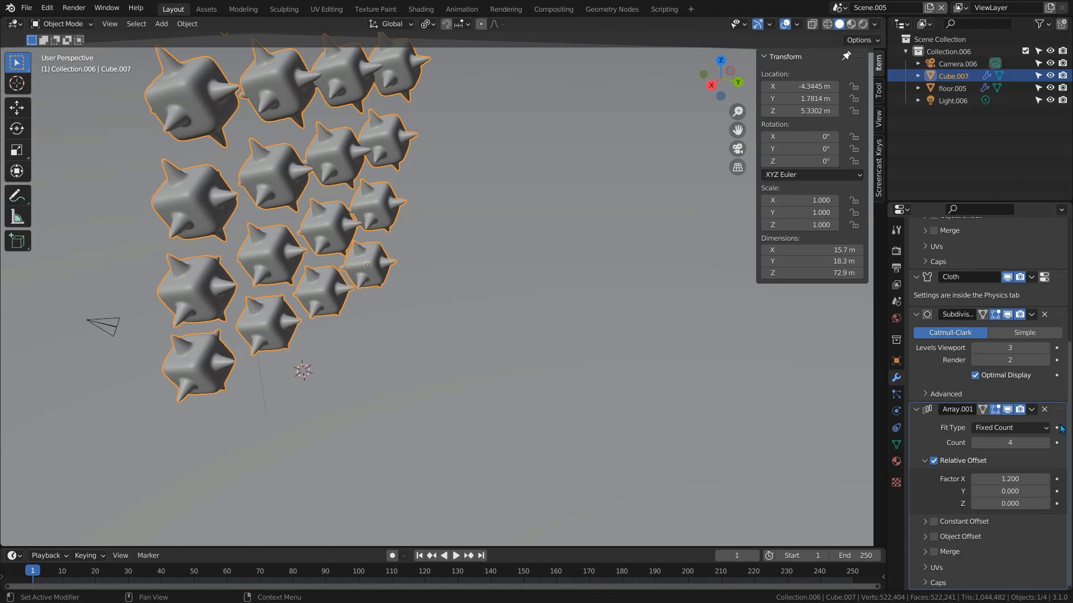
{"action": "left_click_drag", "start_coordinate": [1060, 417], "coordinate": [1050, 277]}
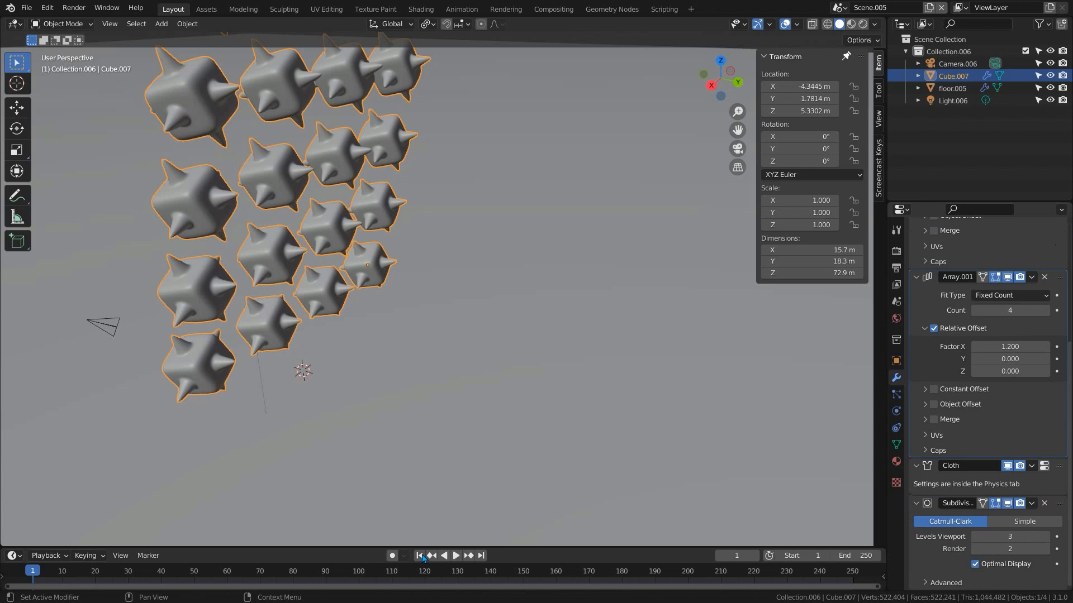
Run and replay the simulation of the falling cube grid, saving the file in between, and return to the first frame.
{"action": "left_click", "coordinate": [457, 557]}
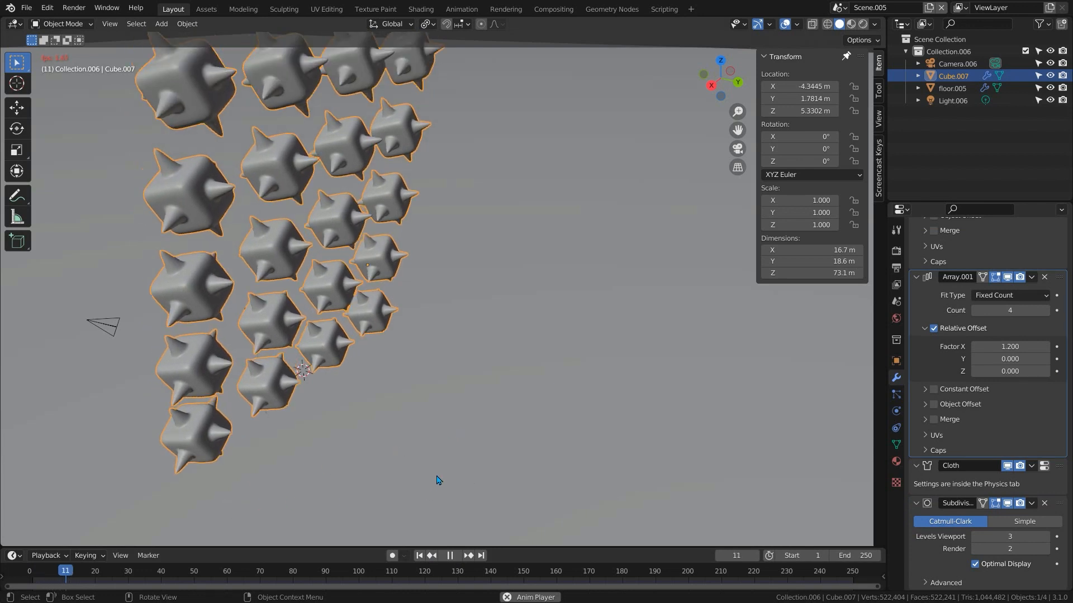
{"action": "scroll", "coordinate": [417, 412], "scroll_direction": "down", "scroll_amount": 4}
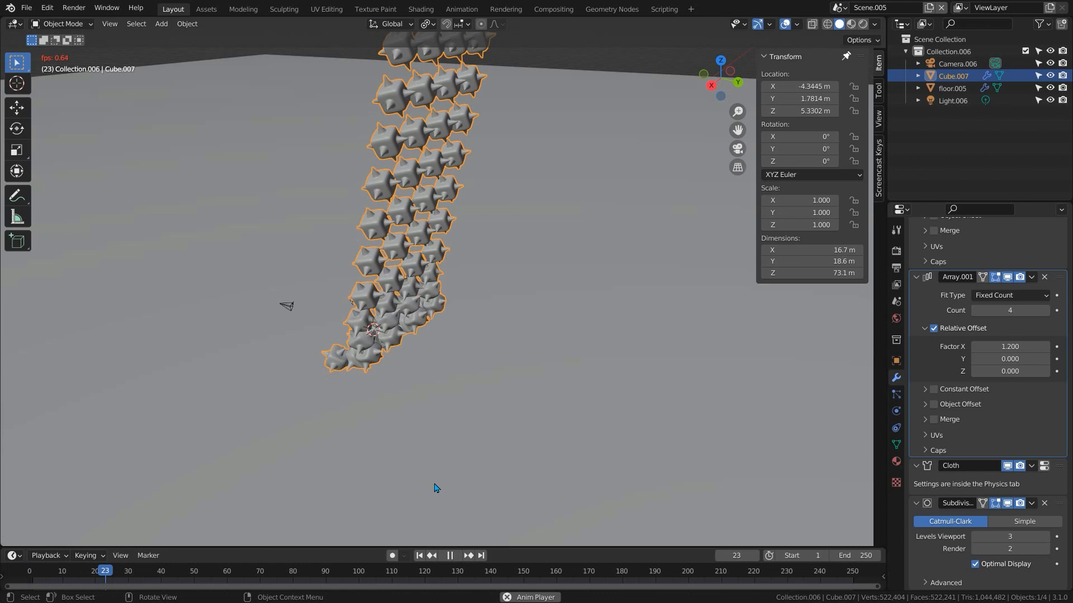
{"action": "key", "text": "Escape"}
{"action": "key", "text": "ctrl+s"}
{"action": "left_click", "coordinate": [456, 556]}
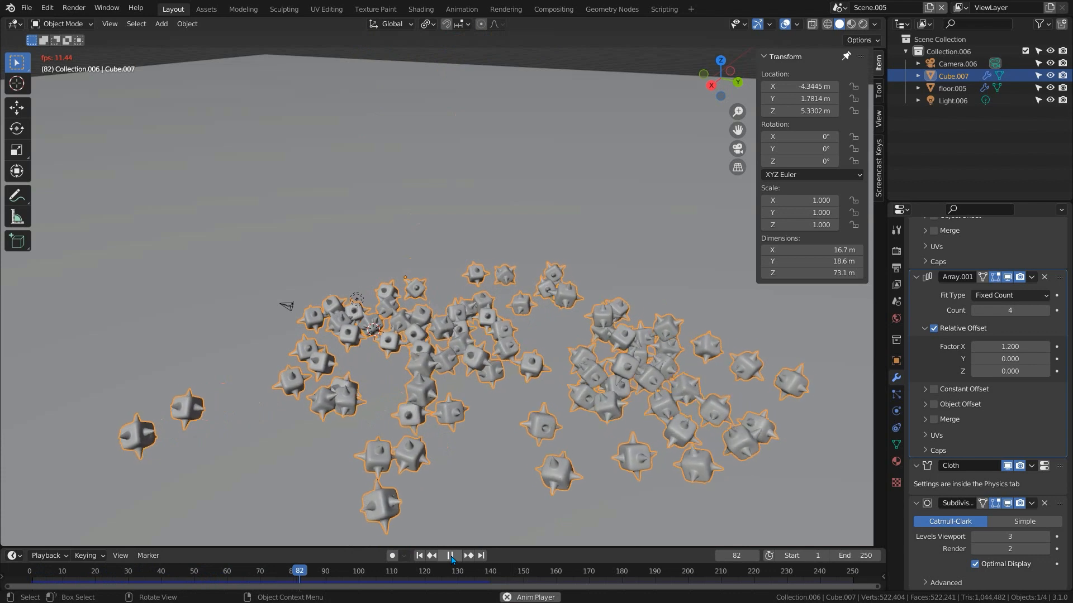
{"action": "left_click", "coordinate": [420, 555]}
Add a cube at the world origin and scale it up by a factor of about 12.1.
{"action": "key", "text": "shift+a"}
{"action": "mouse_move", "coordinate": [347, 331]}
{"action": "left_click", "coordinate": [456, 348]}
{"action": "key", "text": "s"}
{"action": "left_click", "coordinate": [328, 376]}
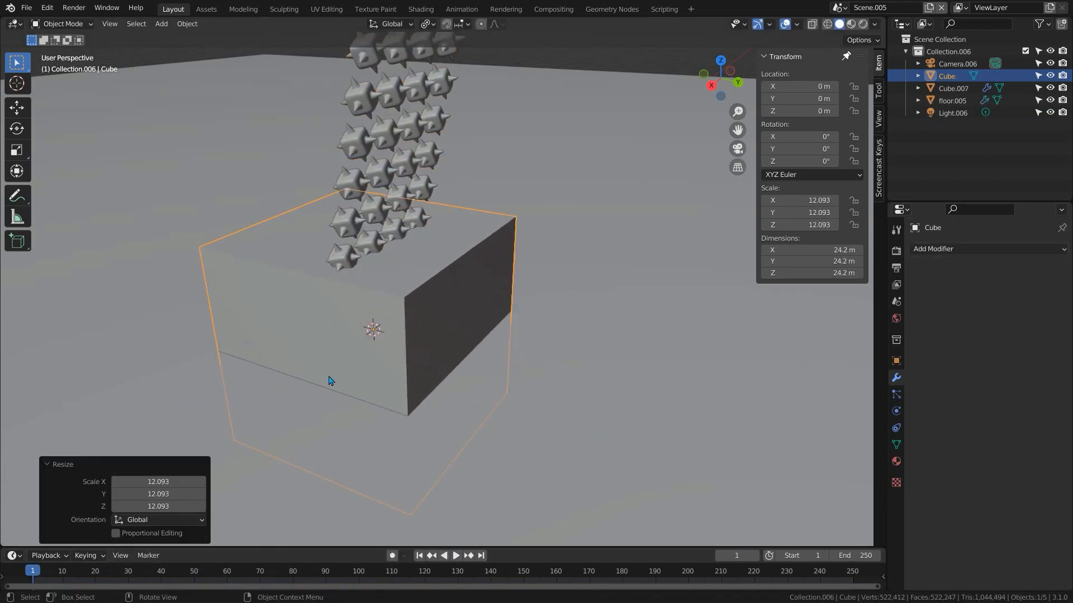
Raise the large cube about 12.6 m along Z and give it a level 3 Subdivision modifier.
{"action": "key", "text": "g"}
{"action": "key", "text": "z"}
{"action": "left_click", "coordinate": [557, 266]}
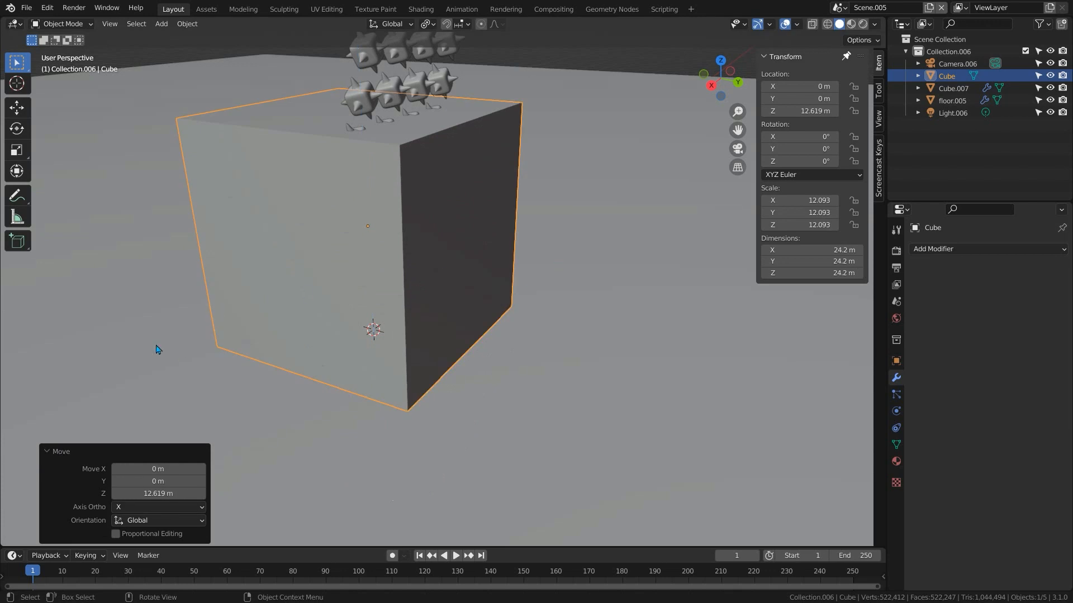
{"action": "key", "text": "ctrl+3"}
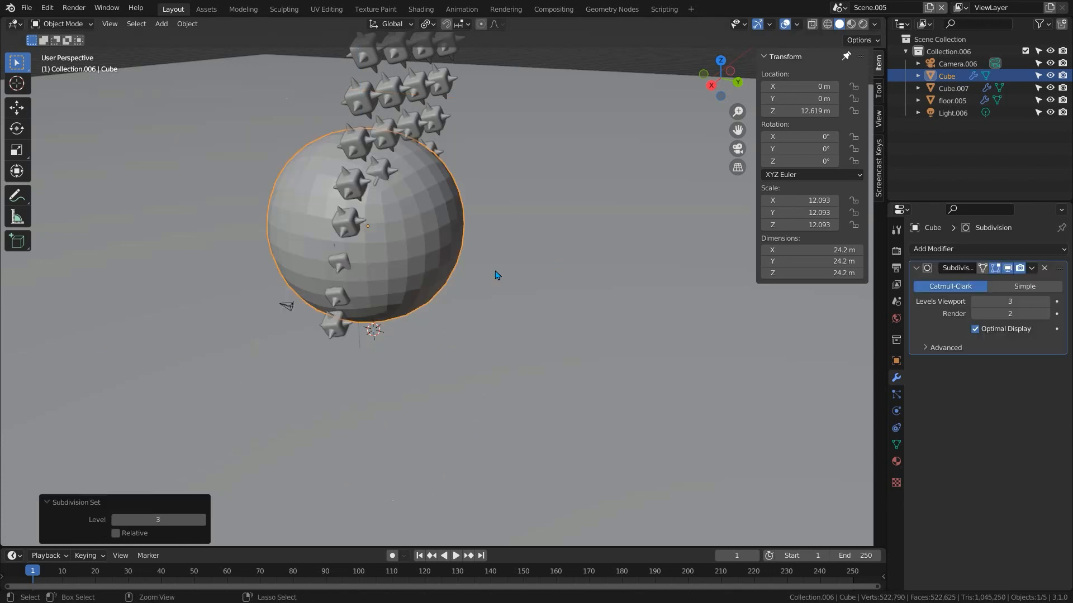
Cut a centred horizontal loop around the large cube and delete its top face's vertices to form an open bowl.
{"action": "key", "text": "Tab"}
{"action": "key", "text": "ctrl+r"}
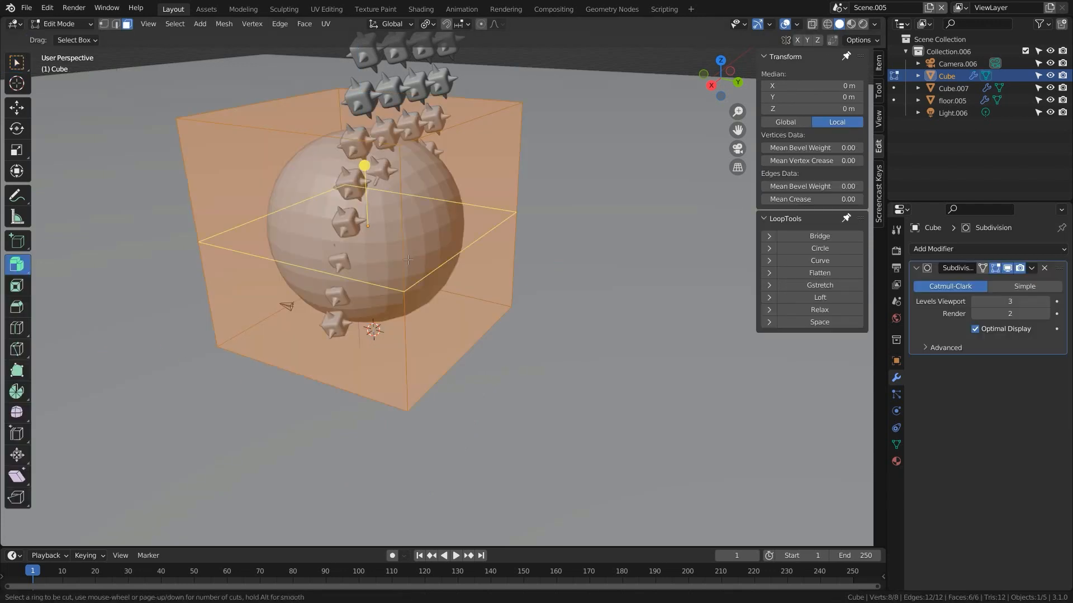
{"action": "left_click", "coordinate": [408, 260]}
{"action": "right_click", "coordinate": [408, 260]}
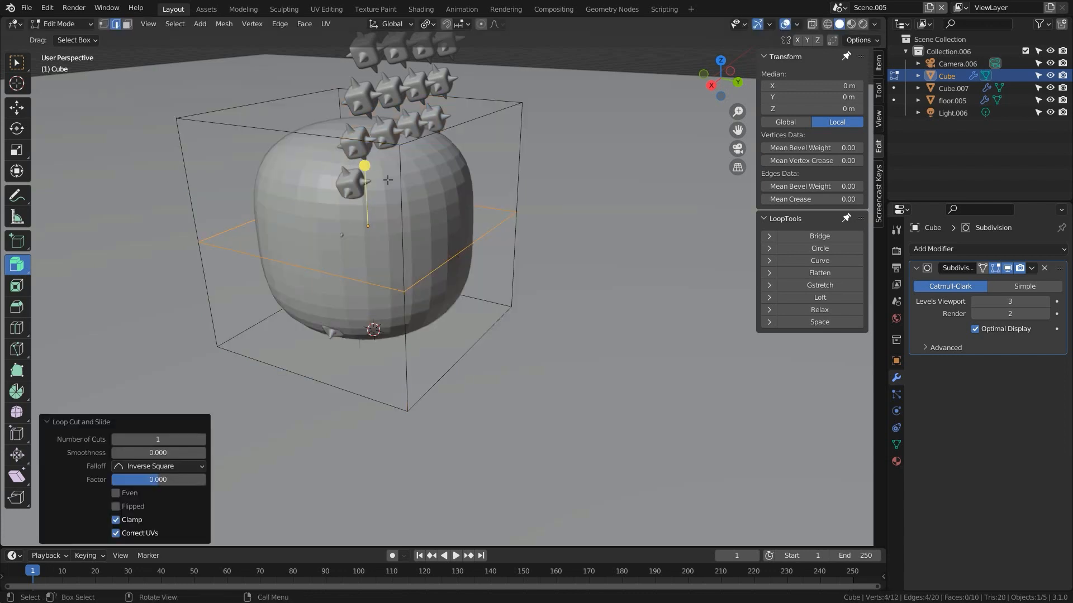
{"action": "key", "text": "3"}
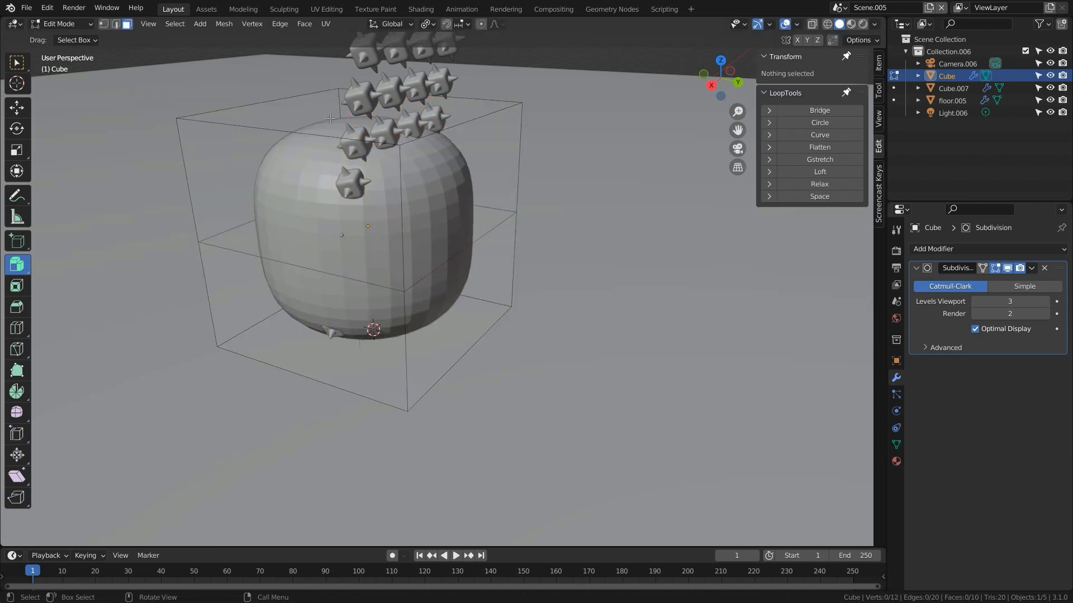
{"action": "left_click", "coordinate": [330, 119]}
{"action": "key", "text": "x"}
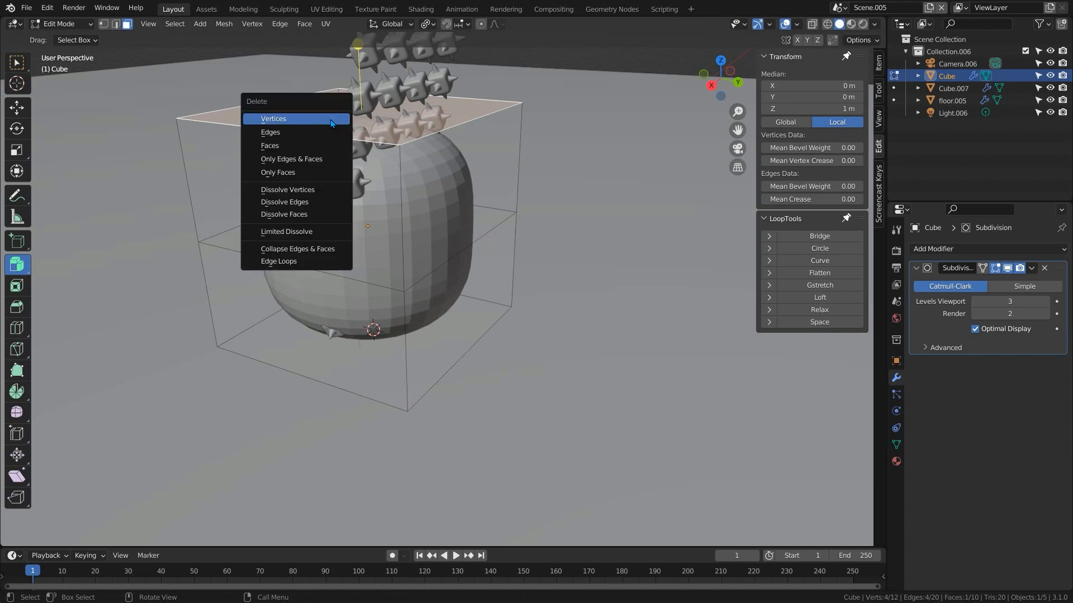
{"action": "left_click", "coordinate": [330, 120]}
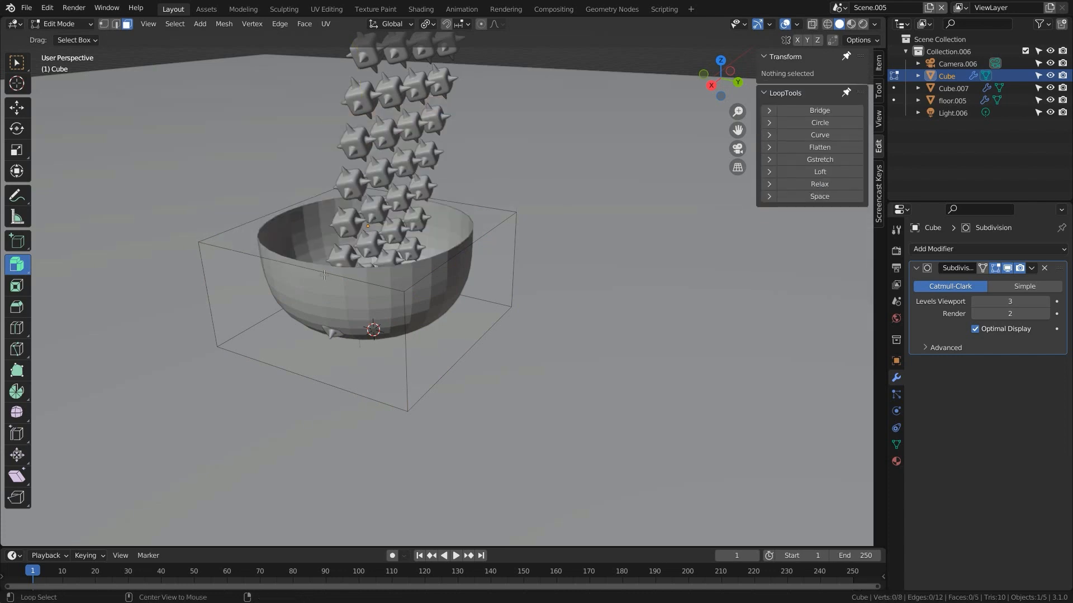
Snap the 3D cursor to the centre of the bowl's open edge loop and set the pivot point to 3D Cursor.
{"action": "key", "text": "2"}
{"action": "left_click", "coordinate": [327, 273], "text": "alt"}
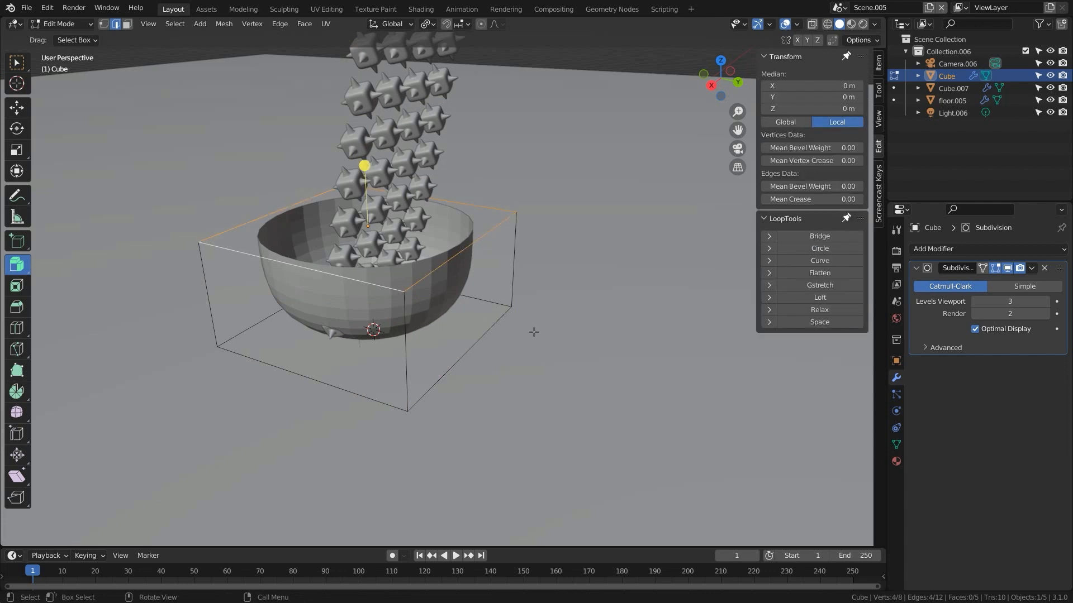
{"action": "key", "text": "shift+s"}
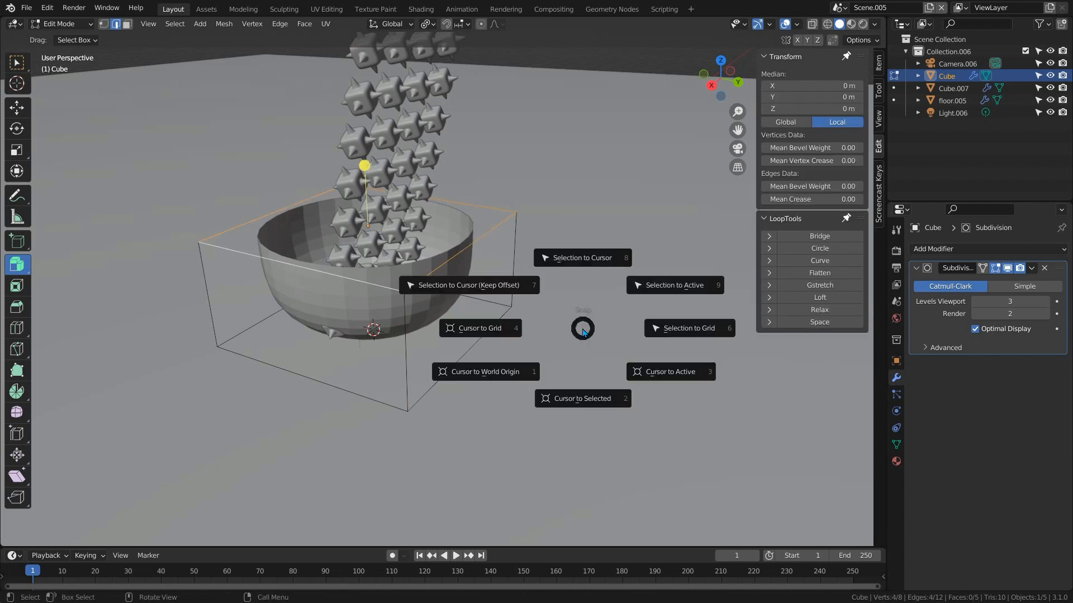
{"action": "left_click", "coordinate": [587, 403]}
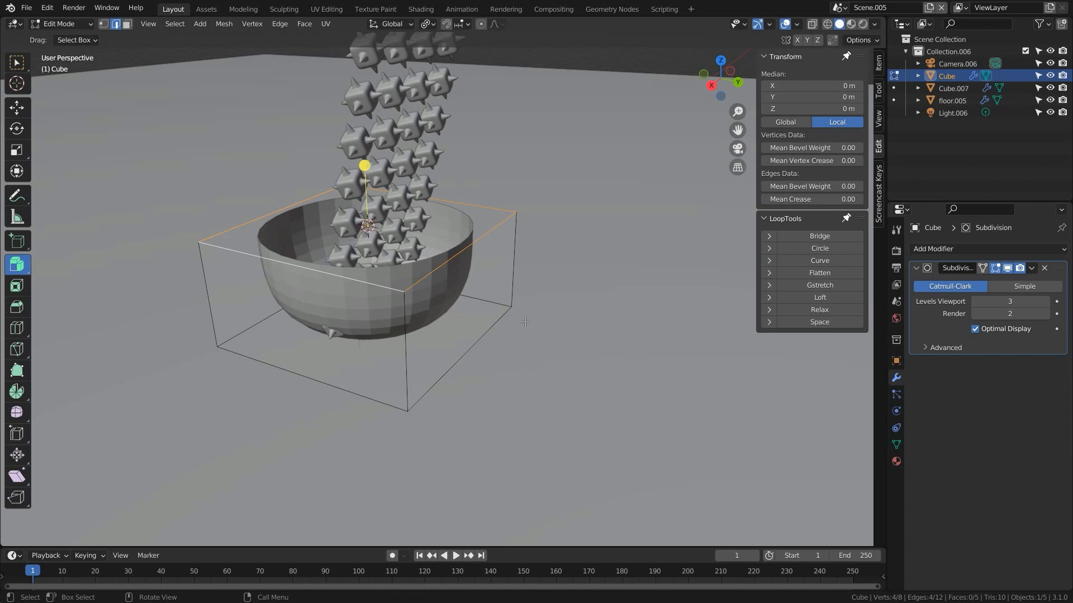
{"action": "left_click", "coordinate": [426, 24]}
{"action": "left_click", "coordinate": [442, 52]}
Extrude the whole bowl mesh and scale it inward to about 0.829 to give the wall thickness.
{"action": "key", "text": "a"}
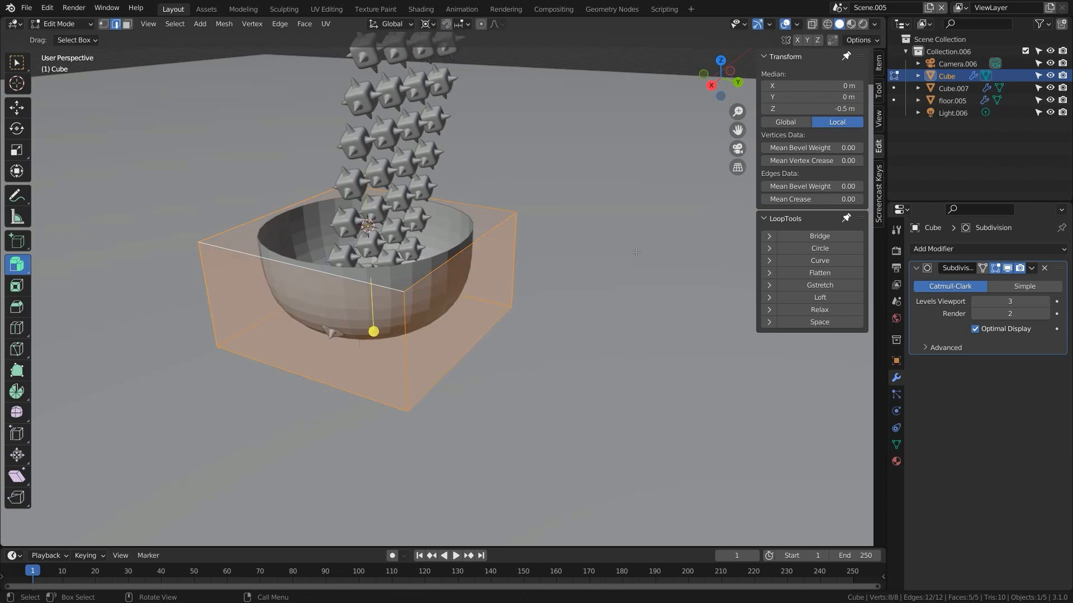
{"action": "key", "text": "s"}
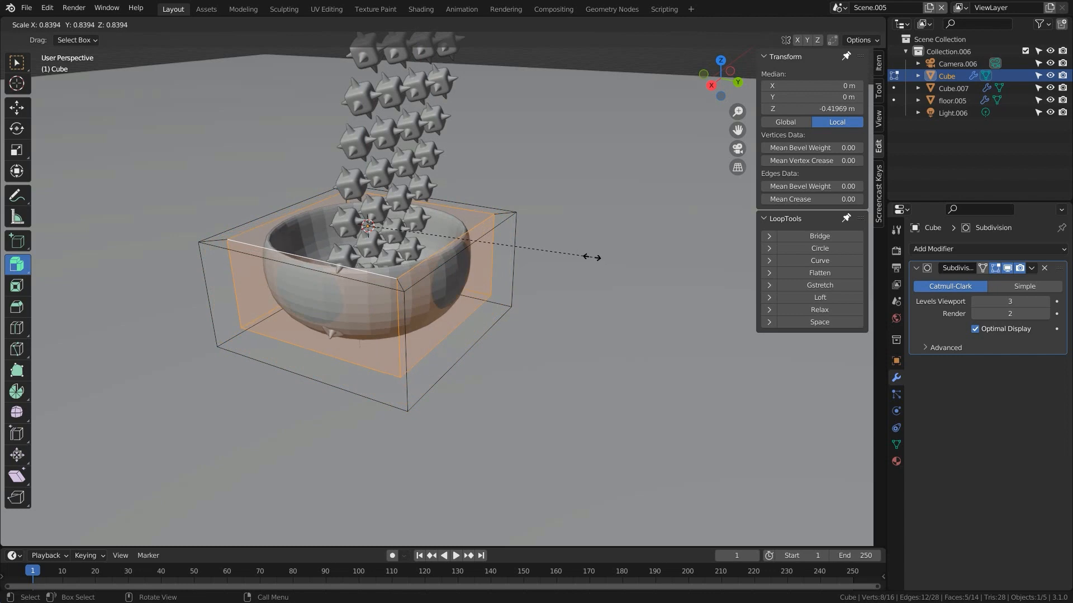
{"action": "left_click", "coordinate": [590, 257]}
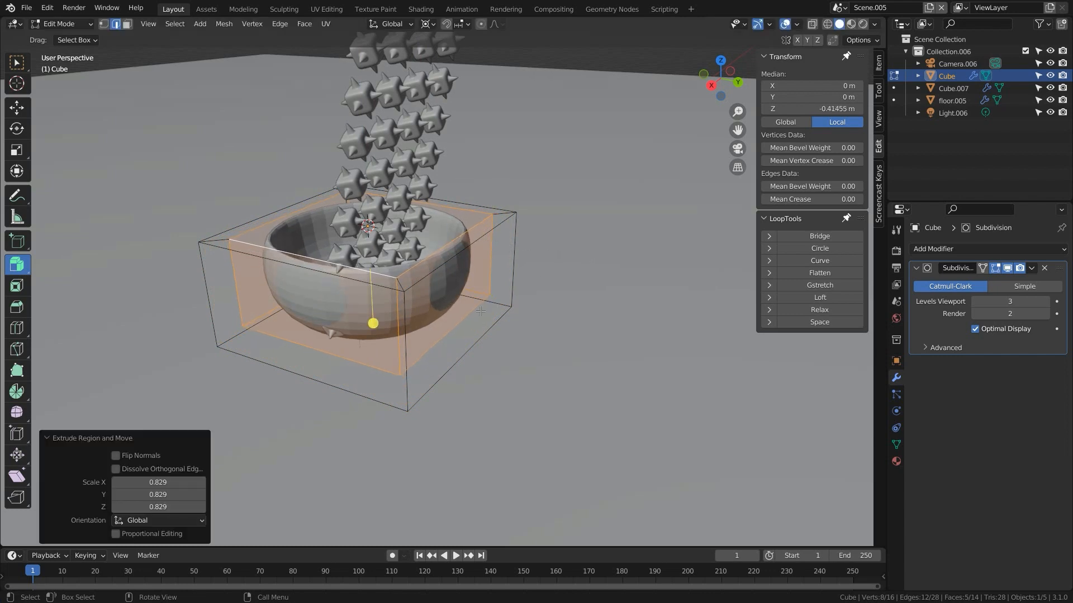
Recalculate all of the bowl's normals to the outside and return to Object Mode.
{"action": "key", "text": "a"}
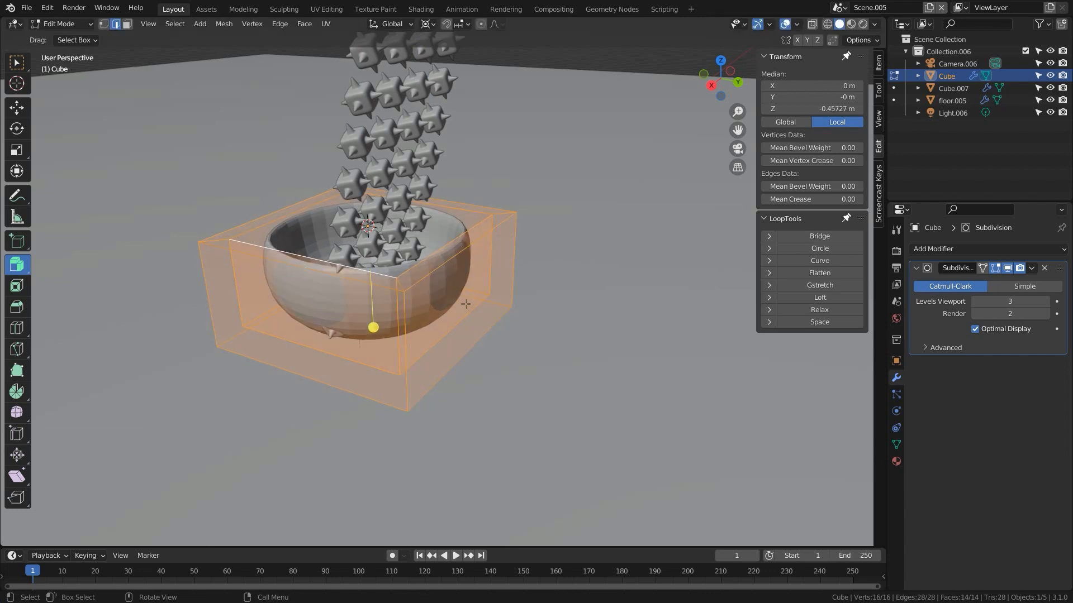
{"action": "key", "text": "alt+n"}
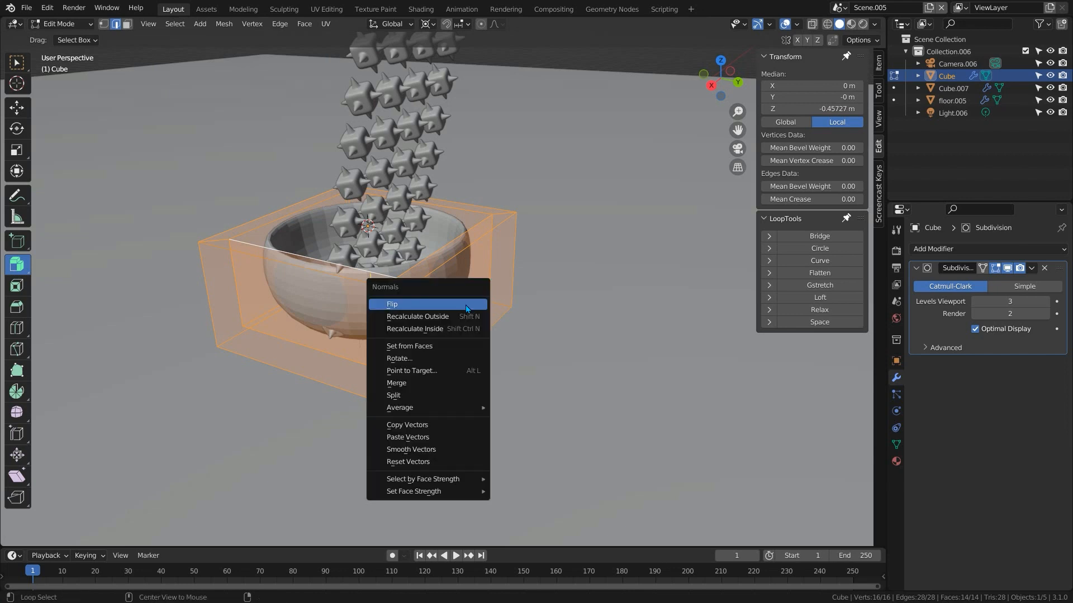
{"action": "left_click", "coordinate": [457, 320]}
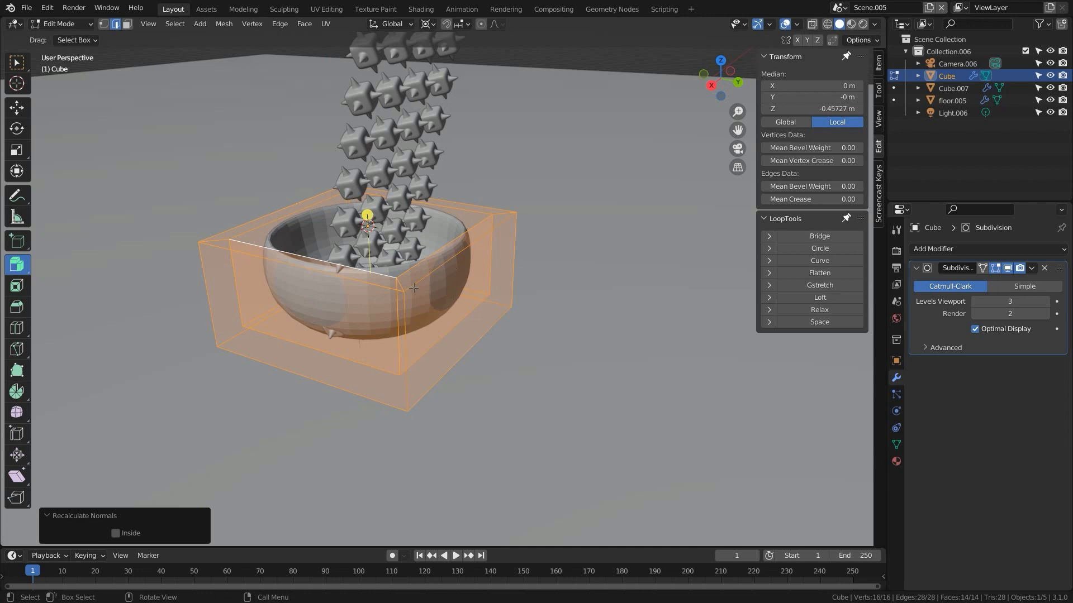
{"action": "key", "text": "Tab"}
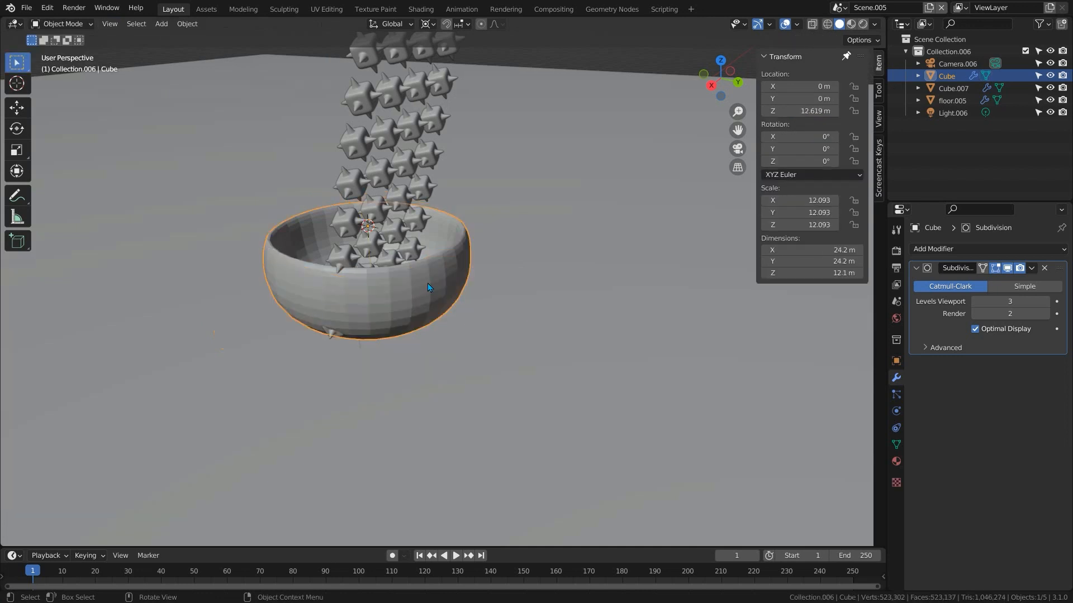
Add two crossing, centred vertical loop cuts to the bowl and set its viewport subdivision level to 4.
{"action": "key", "text": "Tab"}
{"action": "key", "text": "ctrl+r"}
{"action": "left_click", "coordinate": [434, 267]}
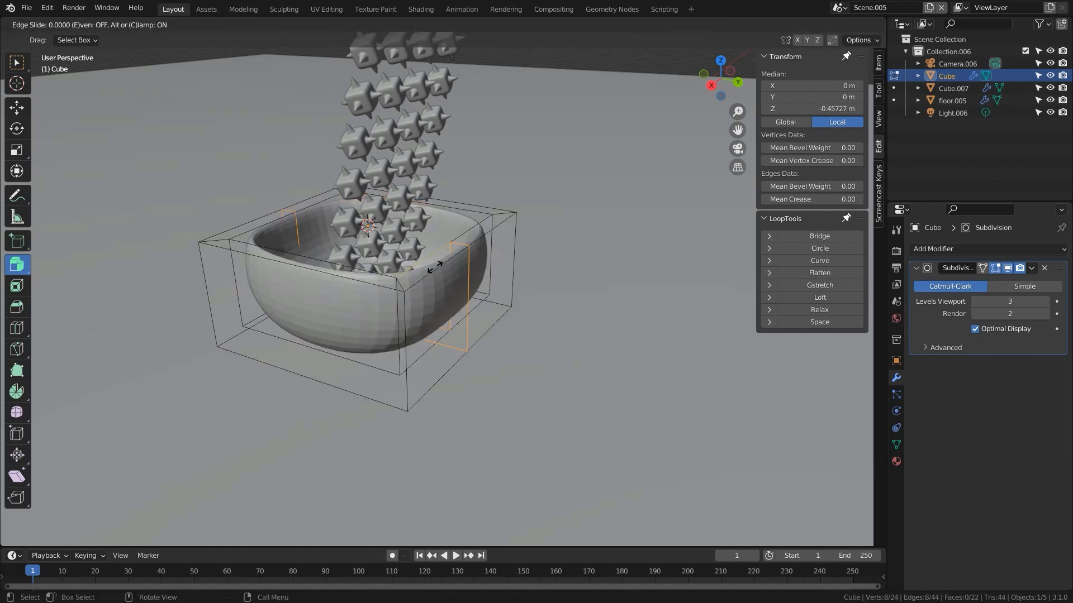
{"action": "right_click", "coordinate": [435, 267]}
{"action": "key", "text": "ctrl+r"}
{"action": "left_click", "coordinate": [308, 276]}
{"action": "right_click", "coordinate": [345, 281]}
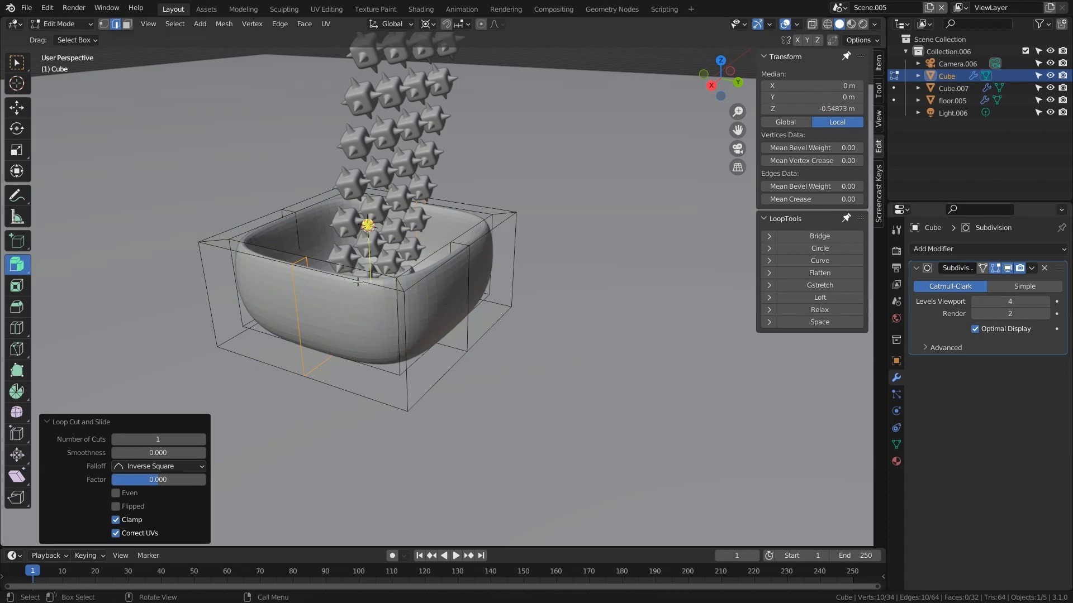
Leave mesh editing and shade the bowl smooth.
{"action": "key", "text": "Tab"}
{"action": "right_click", "coordinate": [393, 290]}
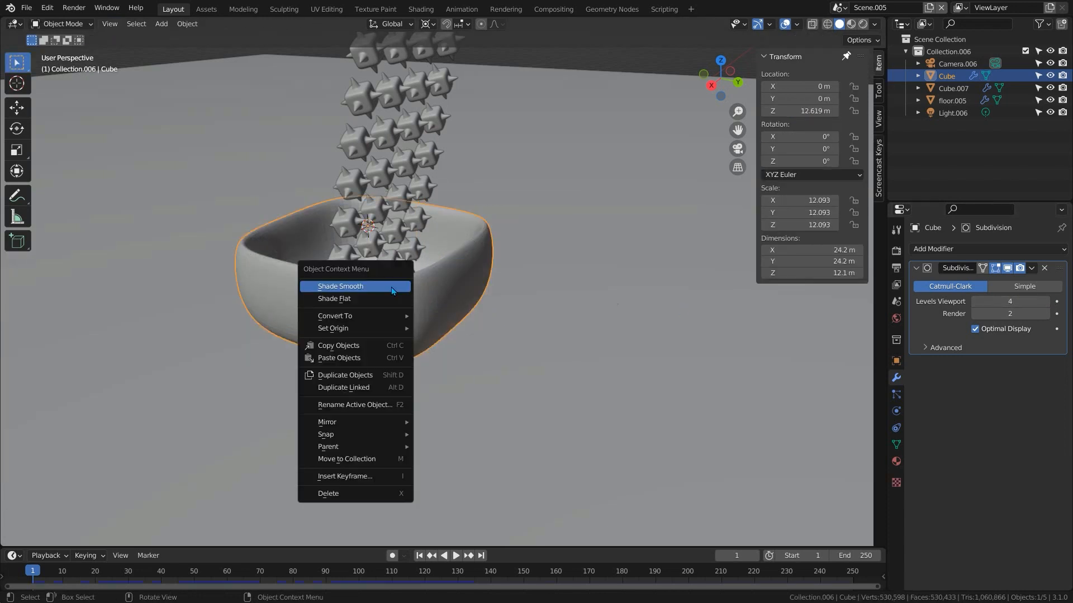
{"action": "left_click", "coordinate": [392, 291]}
Add Collision physics to the bowl and set its outer and inner thickness to the minimum of 0.001.
{"action": "left_click", "coordinate": [896, 411]}
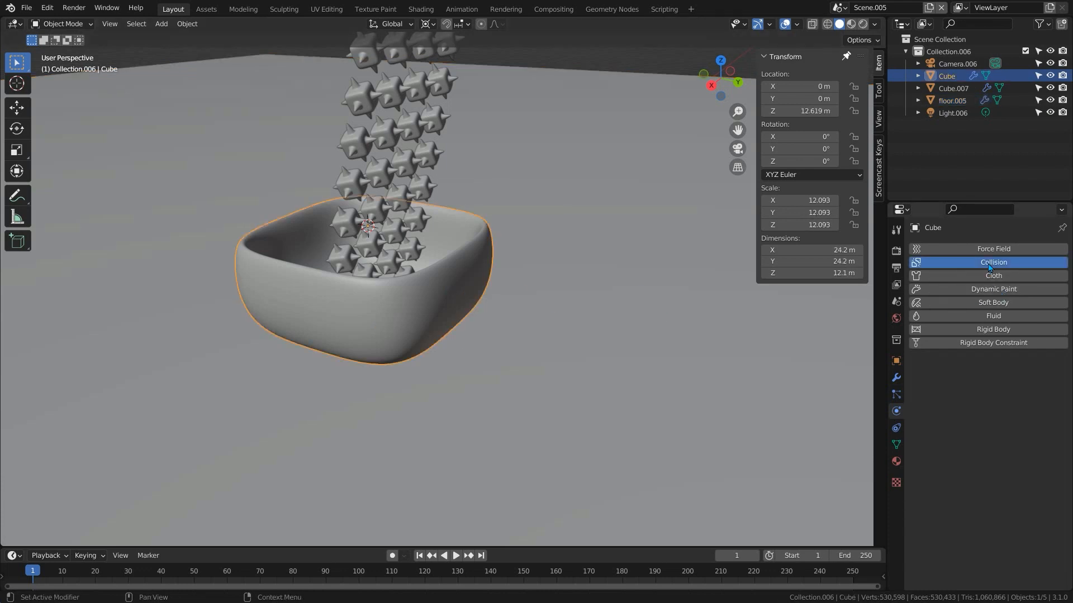
{"action": "left_click", "coordinate": [990, 262]}
{"action": "left_click", "coordinate": [999, 545]}
{"action": "type", "text": "0"}
{"action": "key", "text": "Return"}
{"action": "left_click", "coordinate": [1000, 559]}
{"action": "type", "text": "0"}
{"action": "key", "text": "Return"}
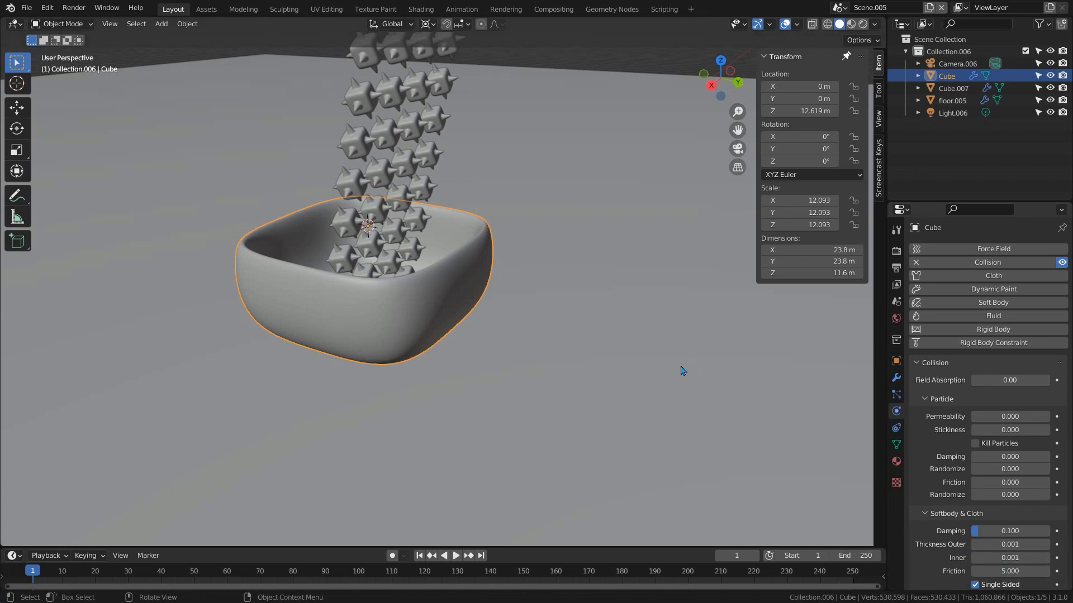
Move the bowl about 9 m along Y and slightly along X in top view so it sits beneath the four cube columns.
{"action": "key", "text": "KP_7"}
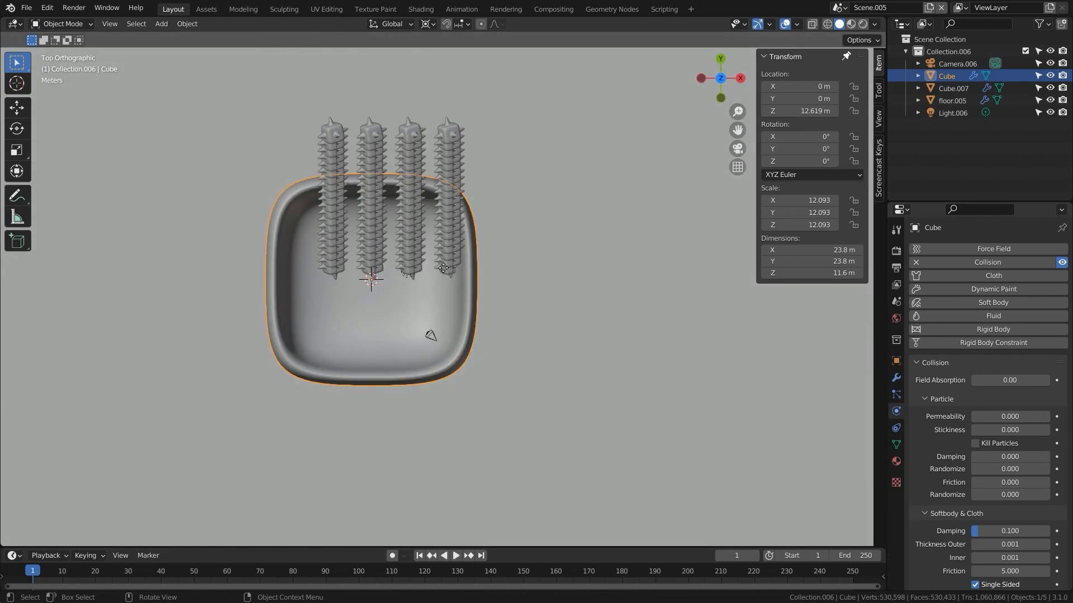
{"action": "key", "text": "g"}
{"action": "left_click", "coordinate": [430, 225]}
{"action": "key", "text": "g"}
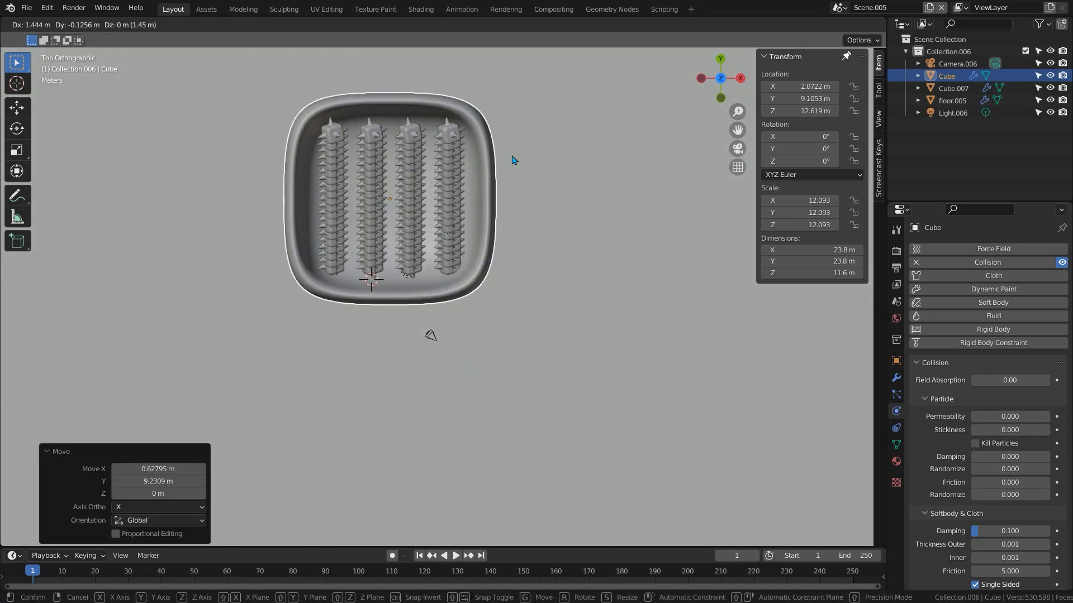
{"action": "left_click", "coordinate": [649, 237]}
Raise the arrayed spiked cubes above the bowl by setting their Z location to 25 m.
{"action": "middle_click_drag", "start_coordinate": [470, 348], "coordinate": [604, 255]}
{"action": "left_click", "coordinate": [579, 273]}
{"action": "double_click", "coordinate": [807, 111]}
{"action": "type", "text": "25"}
{"action": "key", "text": "Return"}
{"action": "scroll", "coordinate": [563, 246], "scroll_direction": "down", "scroll_amount": 12}
{"action": "scroll", "coordinate": [563, 245], "scroll_direction": "up", "scroll_amount": 12}
{"action": "middle_click_drag", "start_coordinate": [563, 243], "coordinate": [552, 270], "text": "shift"}
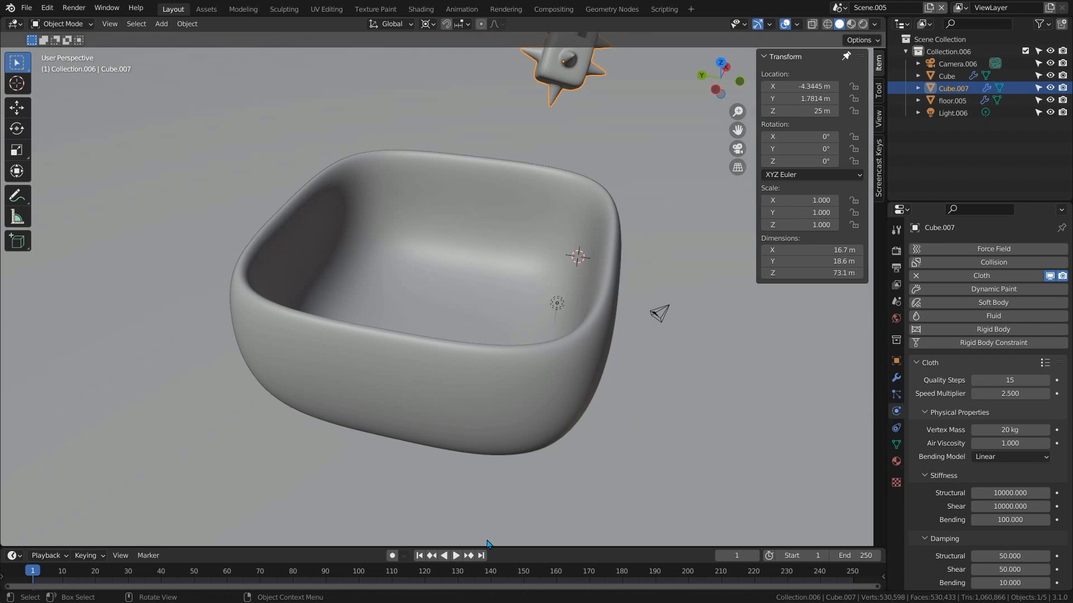
Play the cloth simulation of the cubes falling into the bowl, then return to the first frame.
{"action": "left_click", "coordinate": [457, 556]}
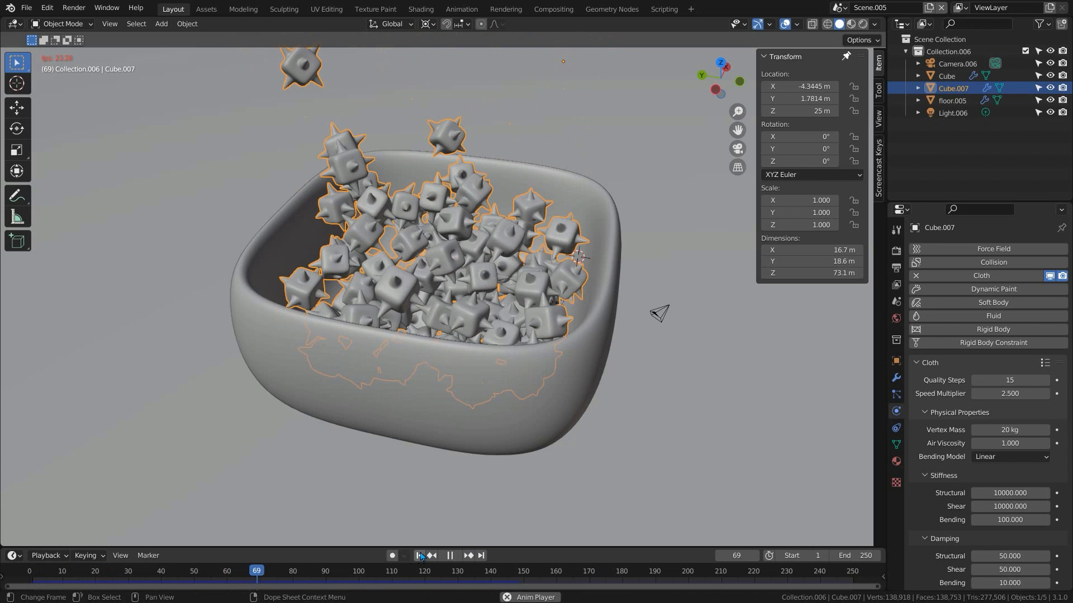
{"action": "left_click", "coordinate": [420, 556]}
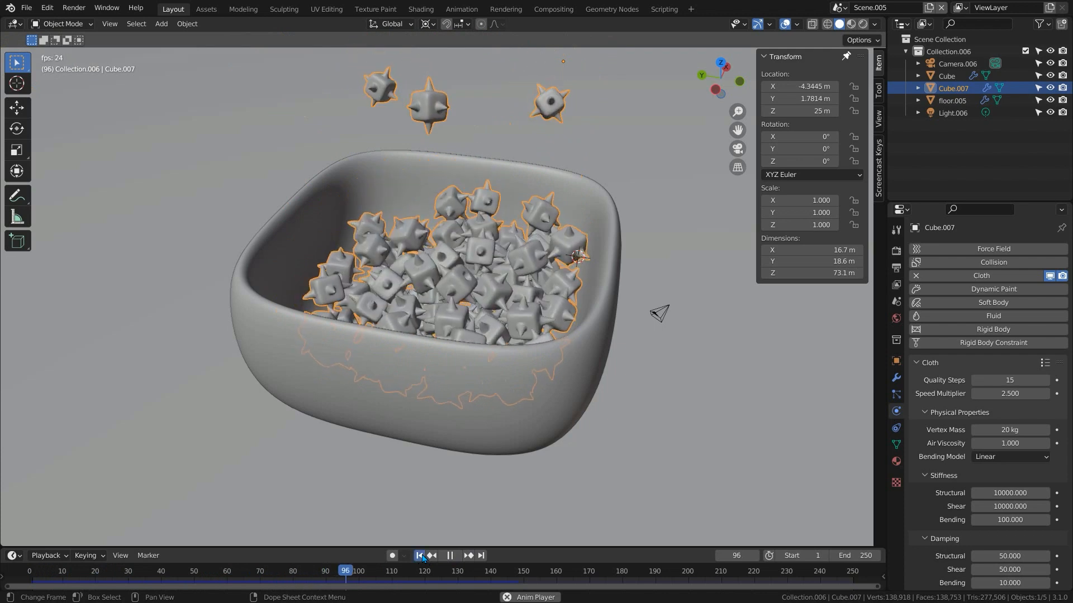
{"action": "left_click", "coordinate": [420, 555]}
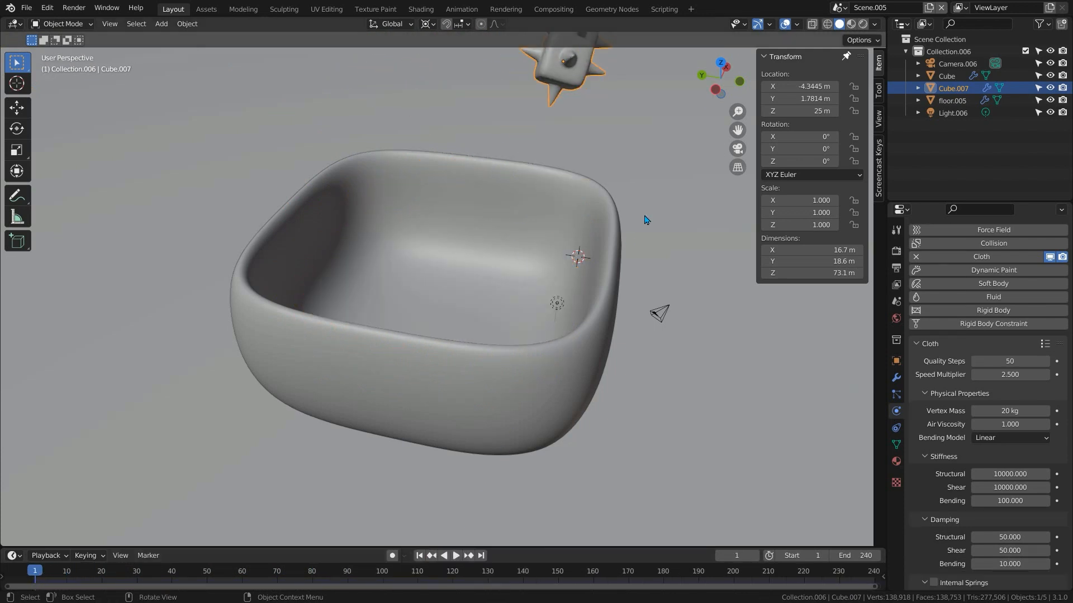
Set the bowl's Softbody & Cloth collision friction to 30.
{"action": "left_click", "coordinate": [502, 351]}
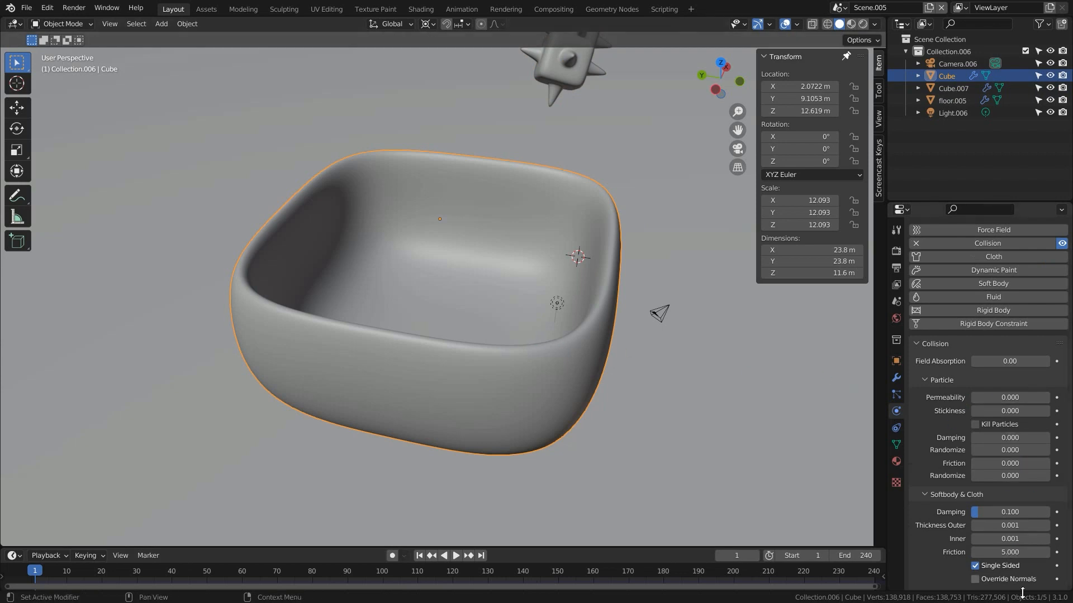
{"action": "left_click", "coordinate": [1018, 552]}
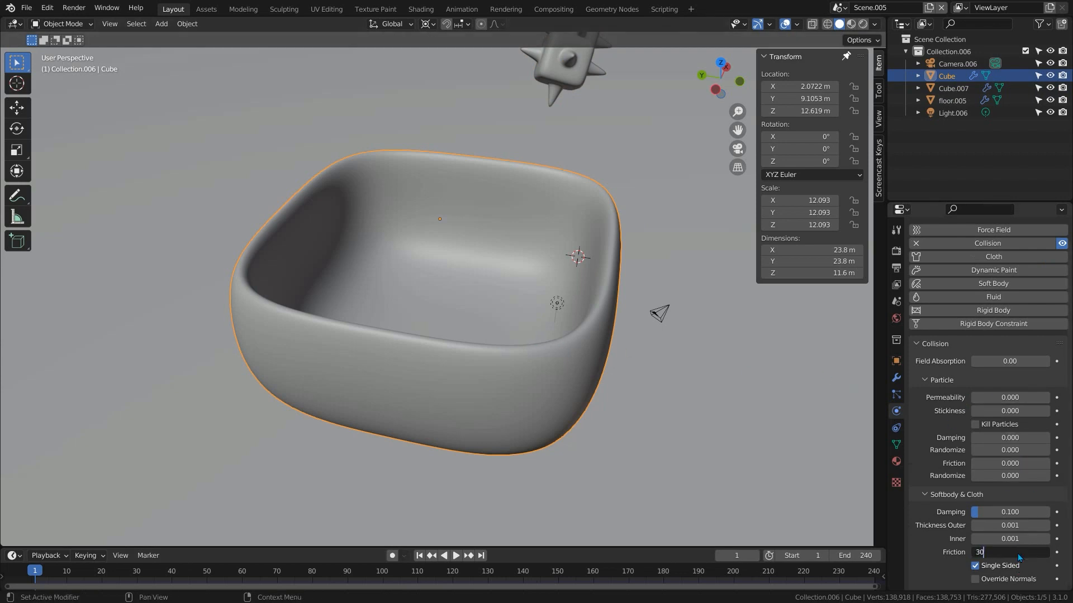
{"action": "key", "text": "Return"}
Set the spiked cubes' cloth Quality Steps to 100.
{"action": "left_click", "coordinate": [581, 70]}
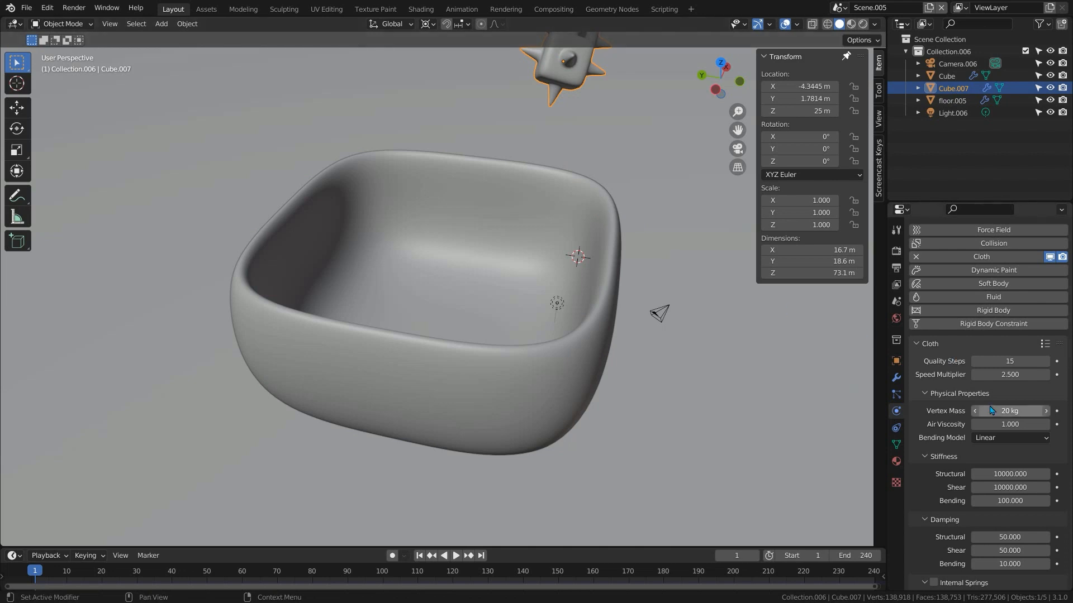
{"action": "left_click", "coordinate": [1005, 364]}
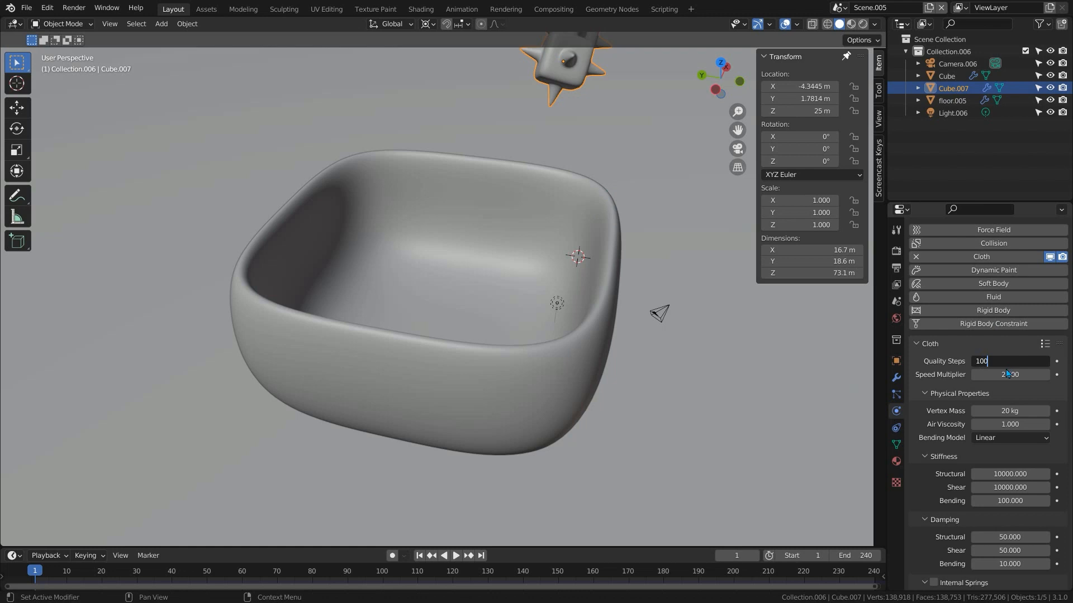
{"action": "key", "text": "Return"}
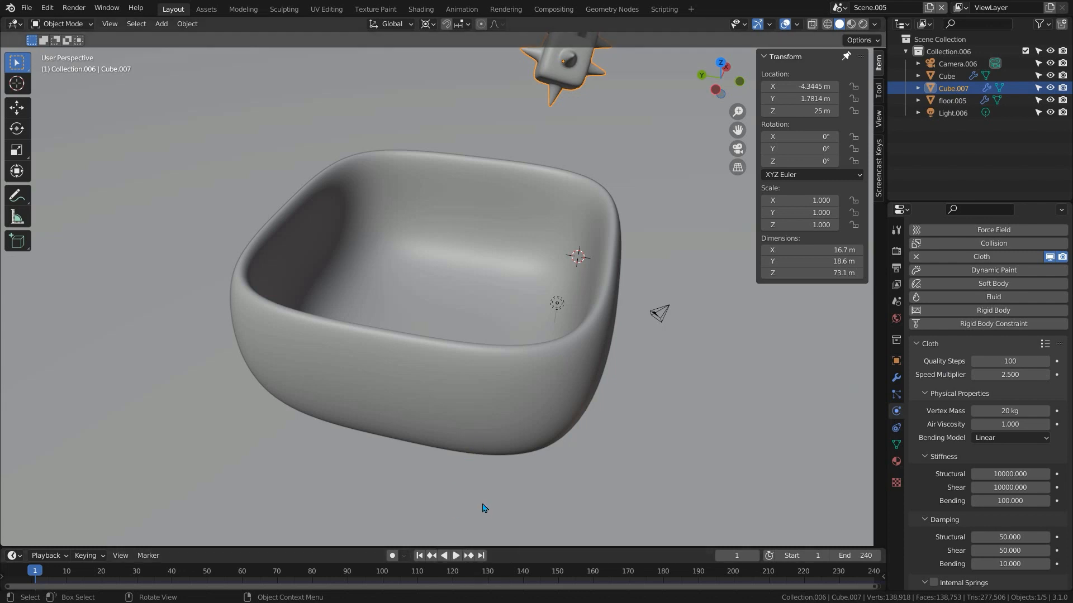
Play the simulation and examine from several angles how the spiked cubes settle in the bowl.
{"action": "left_click", "coordinate": [559, 418]}
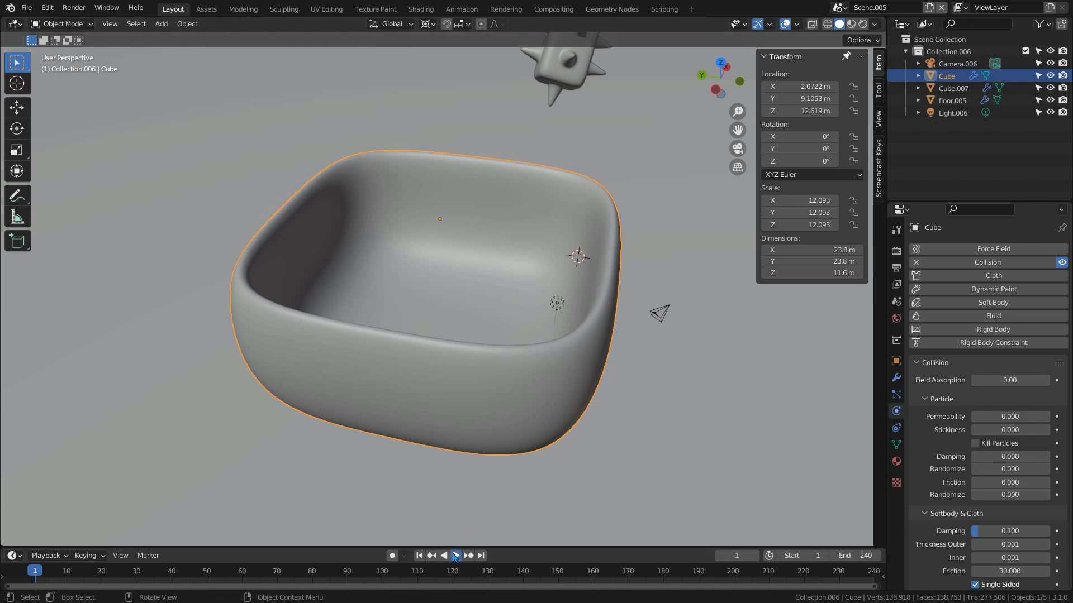
{"action": "left_click", "coordinate": [455, 556]}
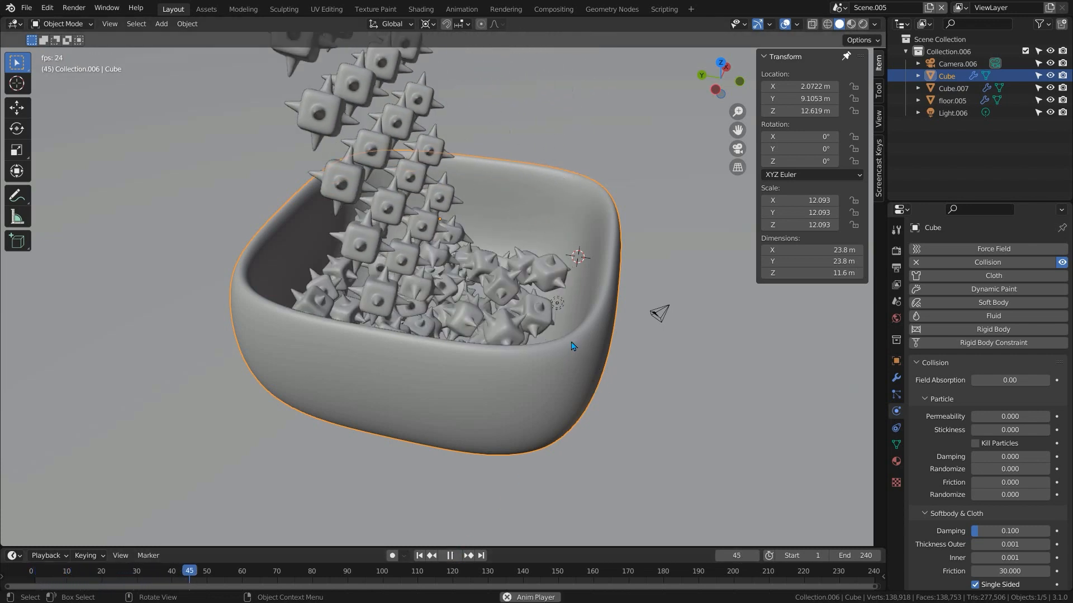
{"action": "middle_click_drag", "start_coordinate": [571, 346], "coordinate": [438, 285]}
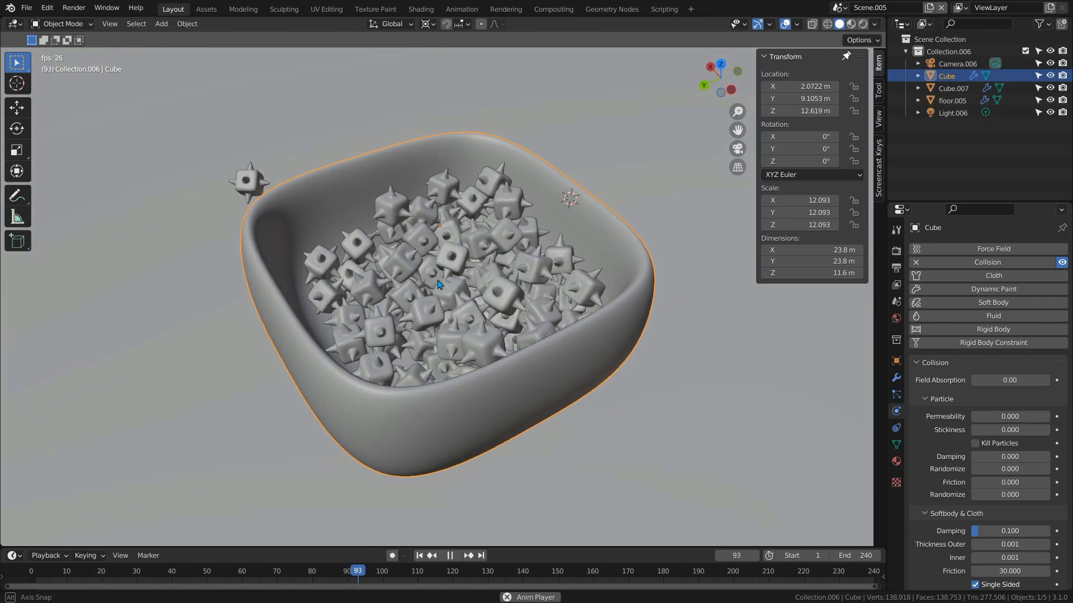
{"action": "scroll", "coordinate": [480, 291], "scroll_direction": "up", "scroll_amount": 3}
{"action": "middle_click_drag", "start_coordinate": [559, 304], "coordinate": [430, 320]}
{"action": "scroll", "coordinate": [424, 322], "scroll_direction": "down", "scroll_amount": 2}
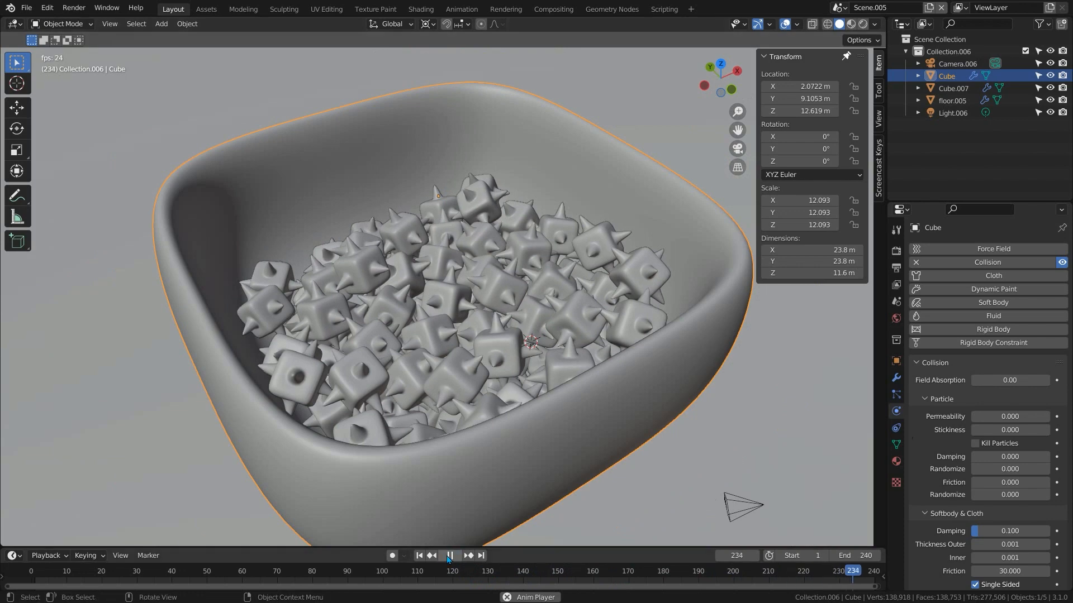
{"action": "middle_click_drag", "start_coordinate": [328, 333], "coordinate": [416, 344]}
{"action": "scroll", "coordinate": [436, 347], "scroll_direction": "down", "scroll_amount": 3}
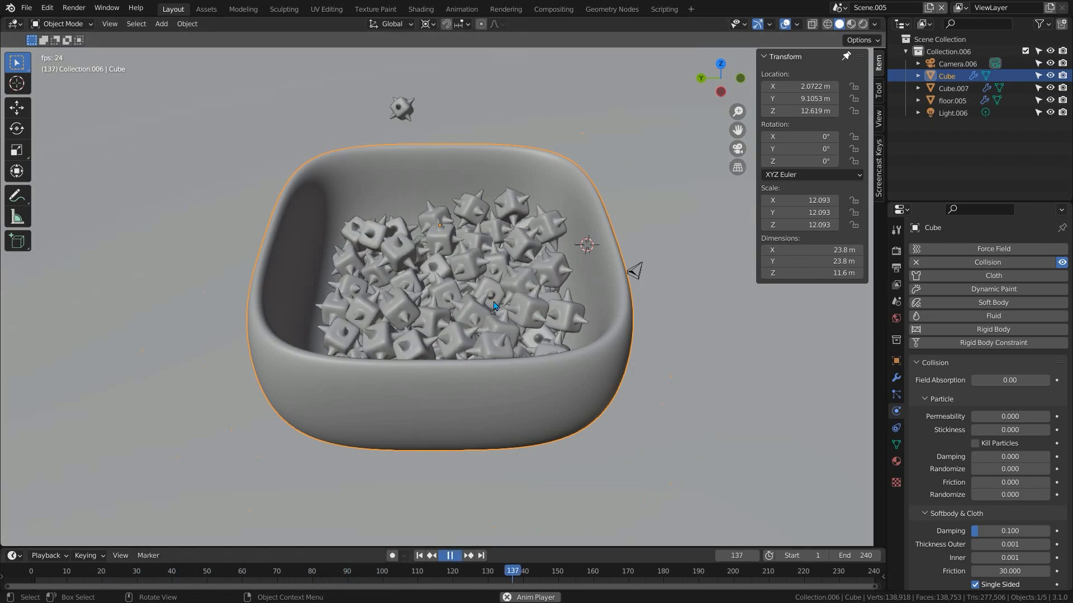
Stop playback and bake the spiked cubes' cloth simulation from its current cache.
{"action": "key", "text": "space"}
{"action": "left_click", "coordinate": [476, 314]}
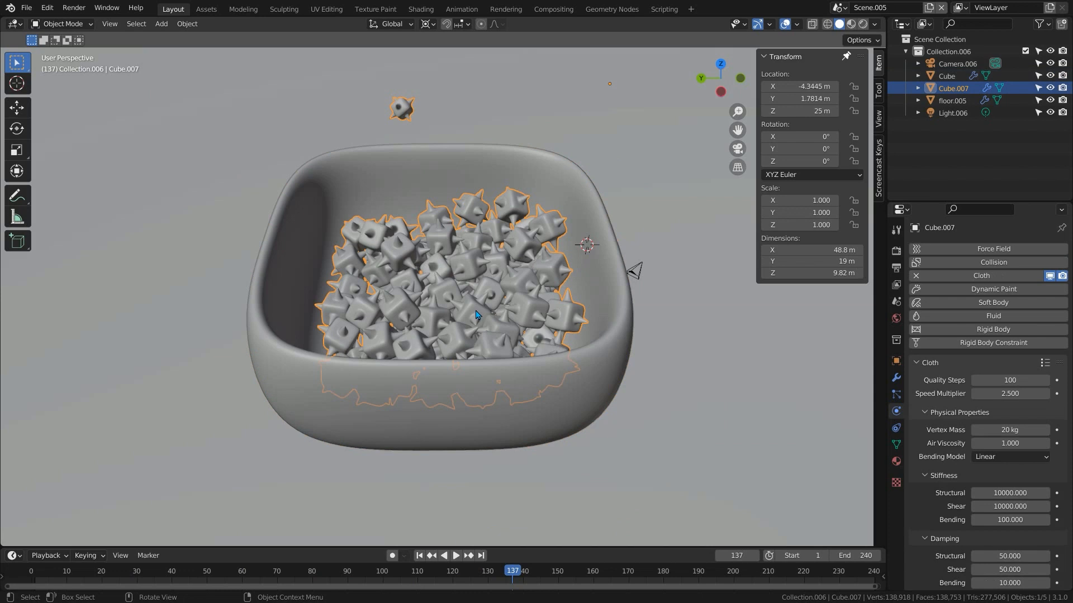
{"action": "scroll", "coordinate": [993, 442], "scroll_direction": "down", "scroll_amount": 10}
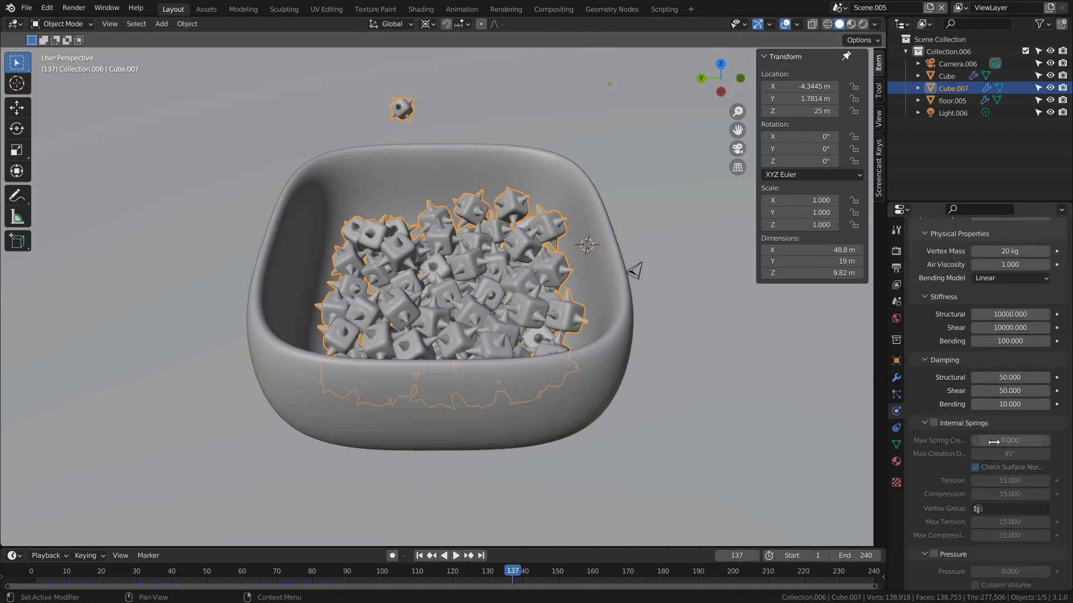
{"action": "scroll", "coordinate": [994, 442], "scroll_direction": "down", "scroll_amount": 10}
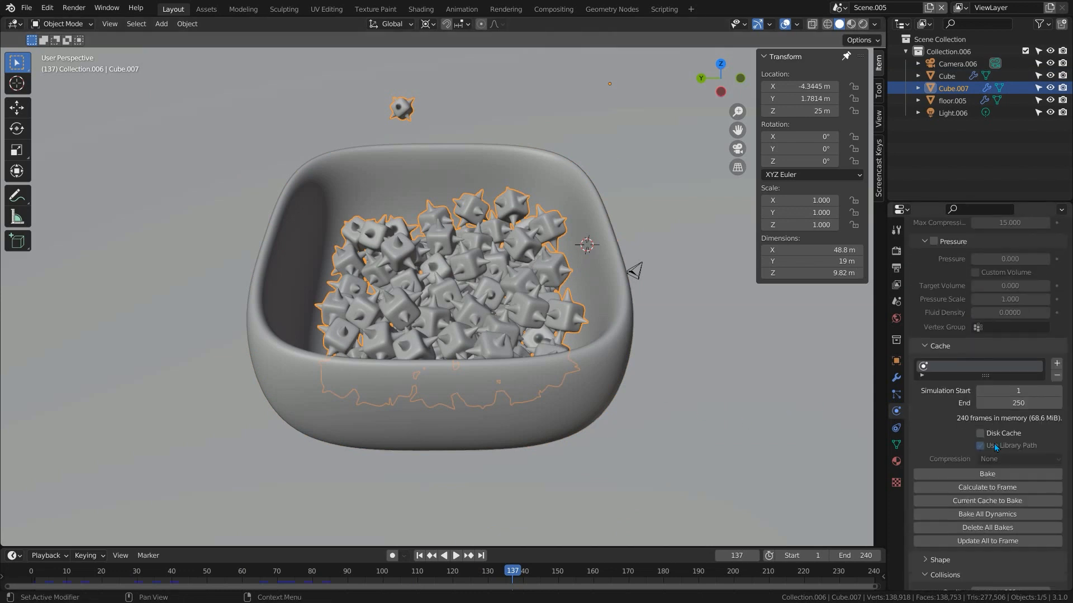
{"action": "left_click", "coordinate": [1000, 502]}
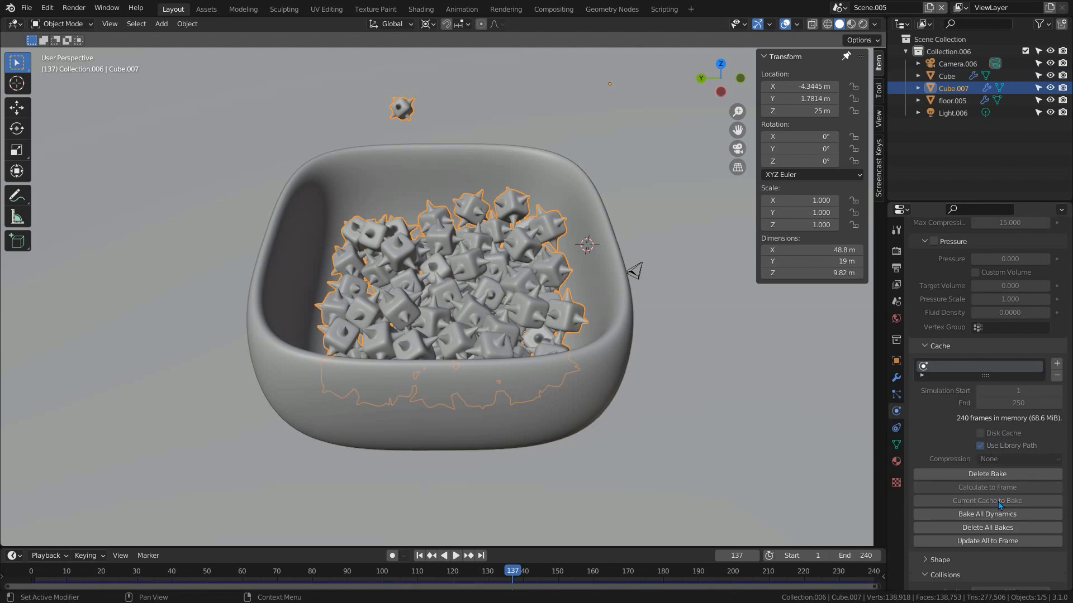
Play back the baked simulation, inspecting the spiked cubes up close and around the bowl, and stop at frame 222.
{"action": "left_click", "coordinate": [456, 555]}
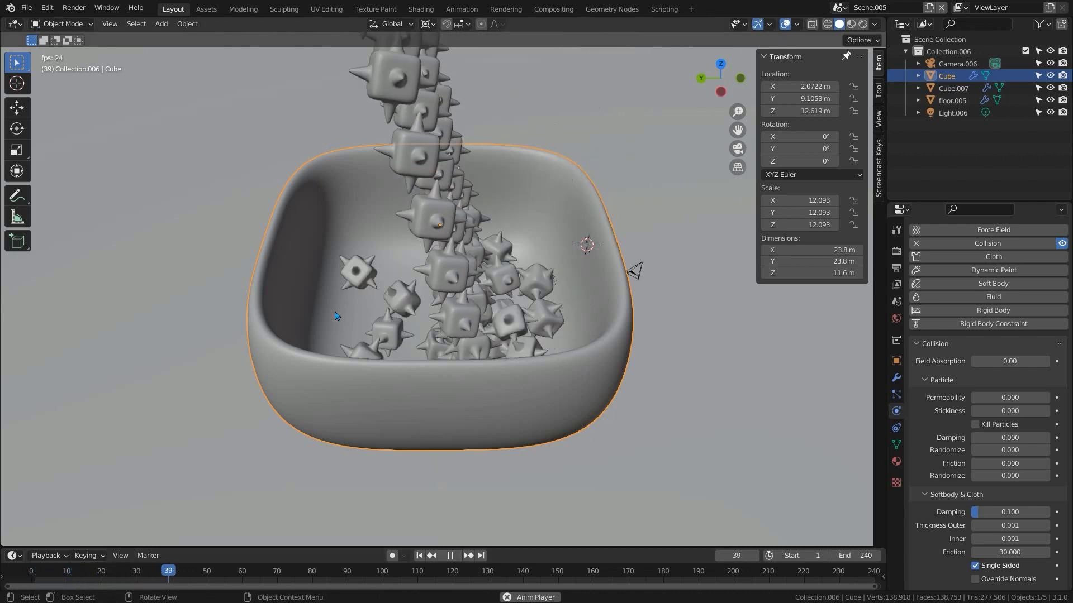
{"action": "middle_click_drag", "start_coordinate": [335, 316], "coordinate": [386, 310]}
{"action": "scroll", "coordinate": [390, 315], "scroll_direction": "up", "scroll_amount": 4}
{"action": "scroll", "coordinate": [376, 306], "scroll_direction": "down", "scroll_amount": 4}
{"action": "scroll", "coordinate": [389, 312], "scroll_direction": "up", "scroll_amount": 8}
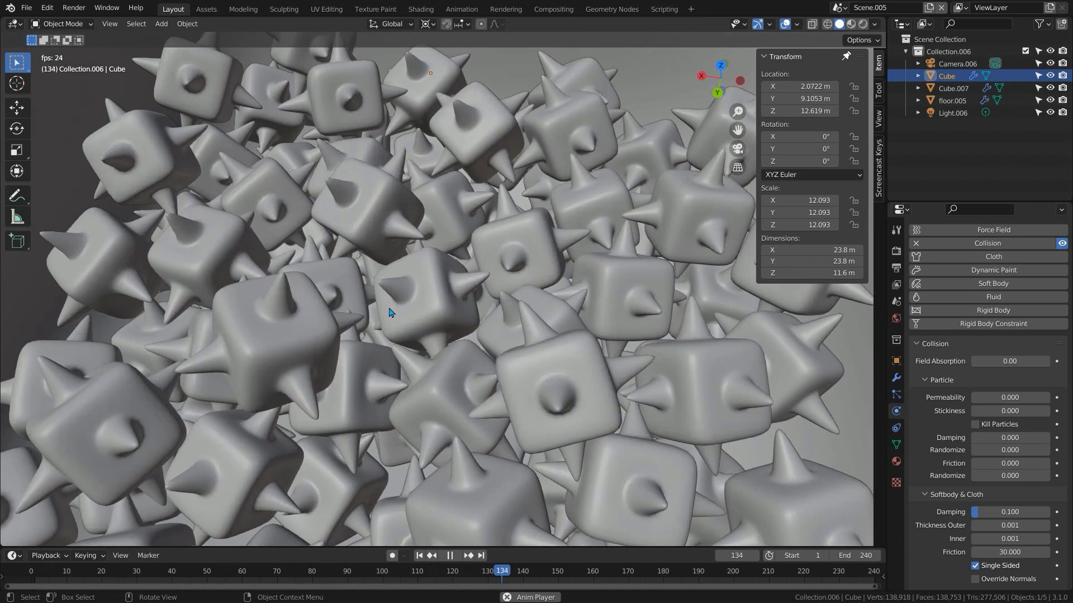
{"action": "scroll", "coordinate": [390, 312], "scroll_direction": "down", "scroll_amount": 10}
{"action": "middle_click_drag", "start_coordinate": [508, 342], "coordinate": [457, 306]}
{"action": "key", "text": "space"}
{"action": "scroll", "coordinate": [458, 307], "scroll_direction": "up", "scroll_amount": 5}
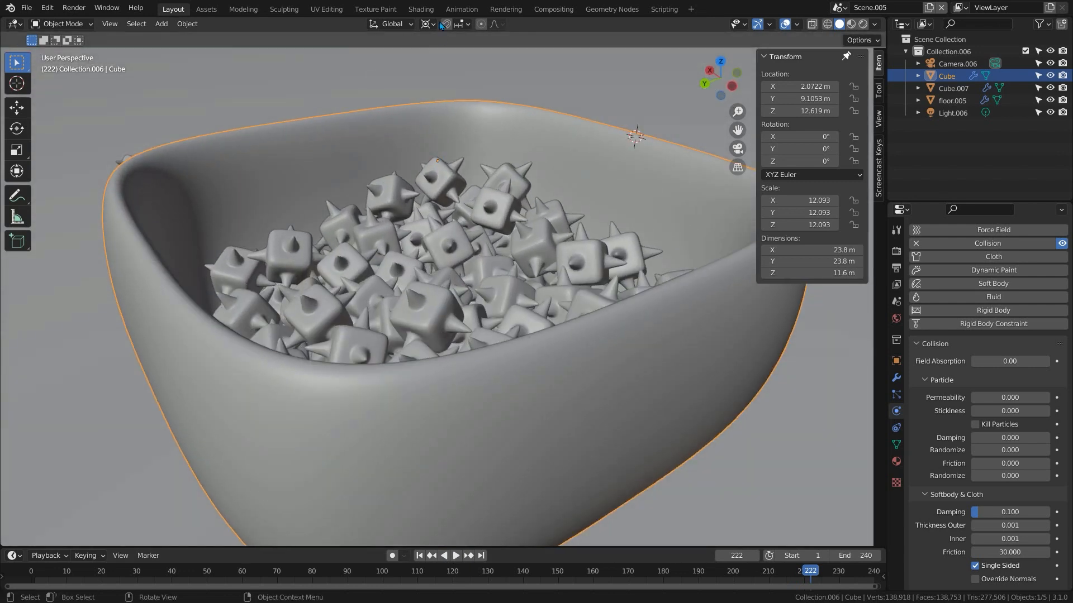
Switch to the Shading workspace with rendered viewport shading and show the World shader nodes.
{"action": "left_click", "coordinate": [423, 9]}
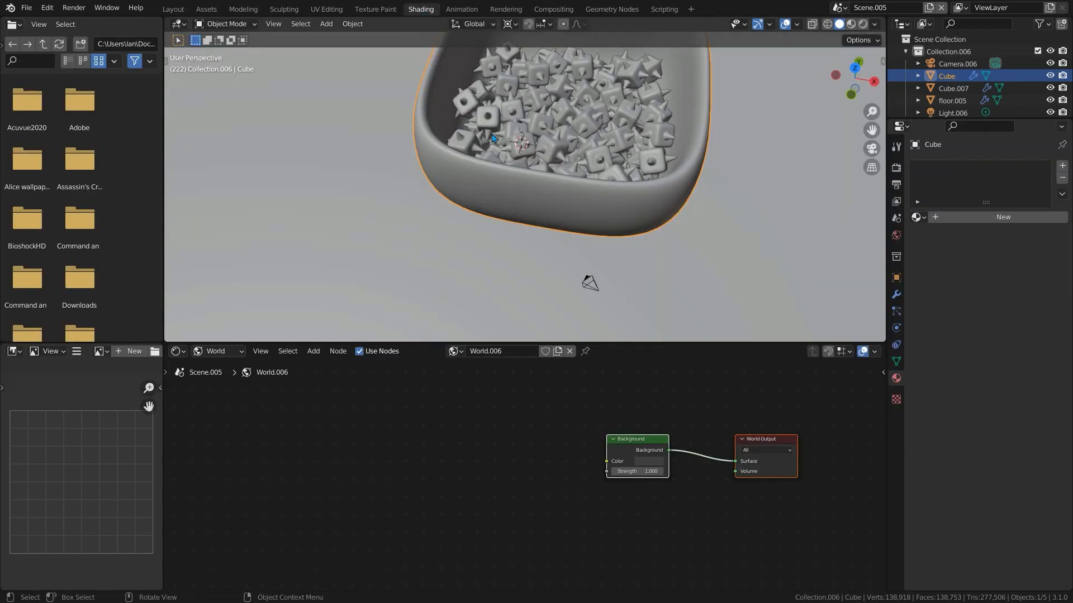
{"action": "left_click", "coordinate": [863, 25]}
{"action": "middle_click_drag", "start_coordinate": [572, 180], "coordinate": [580, 125]}
{"action": "middle_click_drag", "start_coordinate": [580, 126], "coordinate": [551, 219], "text": "shift"}
{"action": "left_click", "coordinate": [218, 351]}
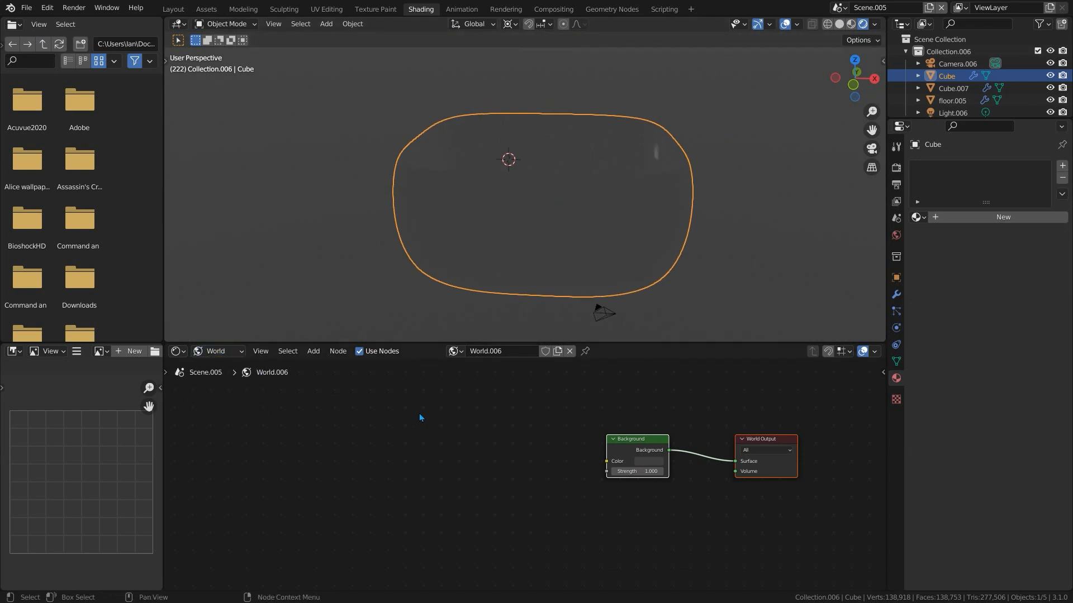
Add an Environment Texture node to the world shader and connect its Color output to the Background node's Color.
{"action": "key", "text": "shift+a"}
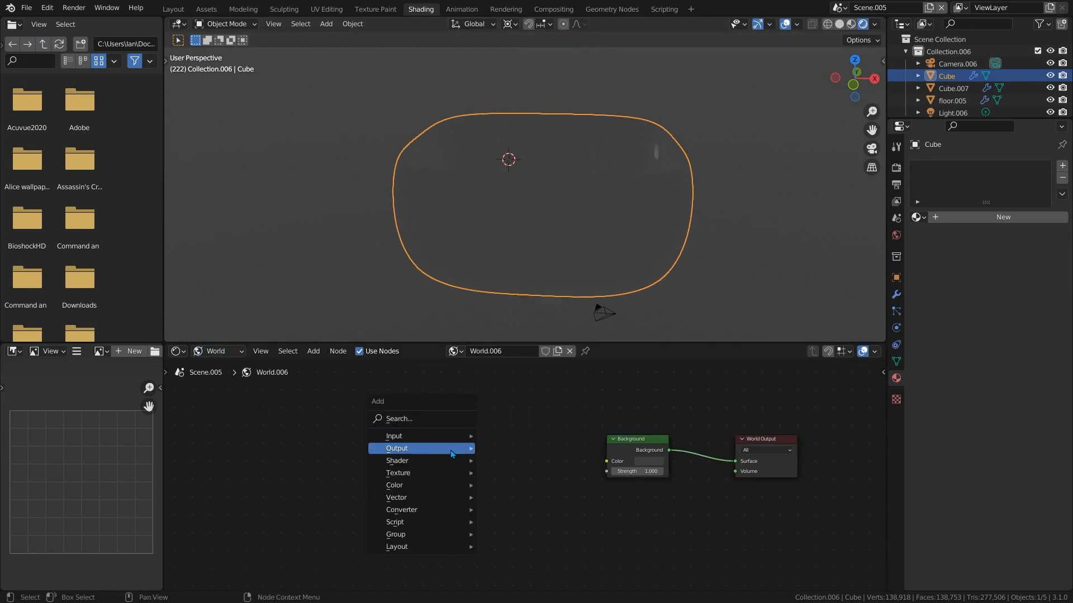
{"action": "mouse_move", "coordinate": [446, 479]}
{"action": "left_click", "coordinate": [526, 336]}
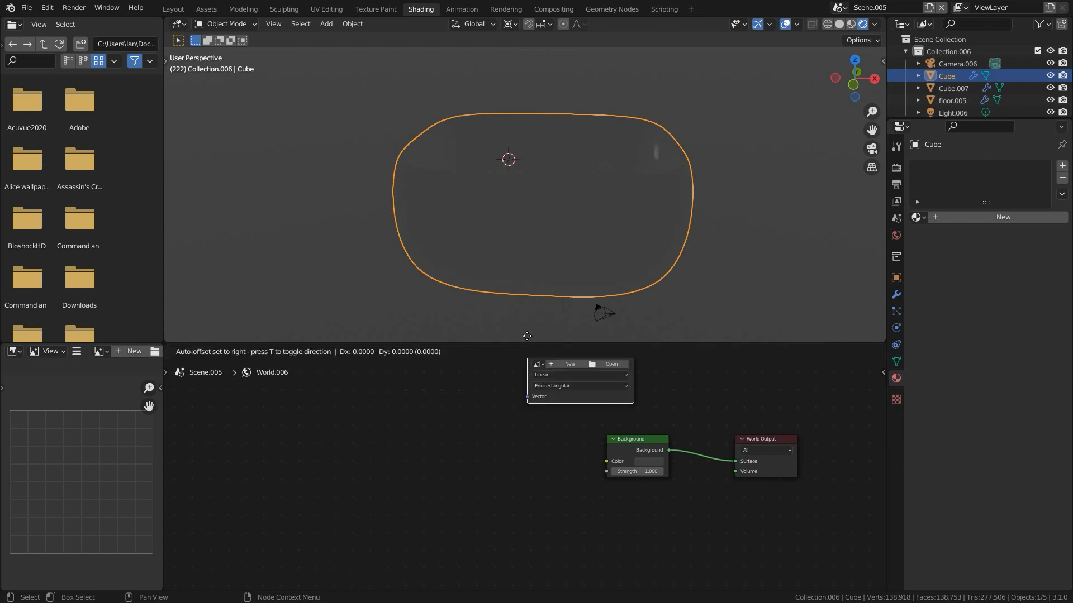
{"action": "left_click", "coordinate": [457, 413]}
{"action": "left_click_drag", "start_coordinate": [562, 424], "coordinate": [609, 467]}
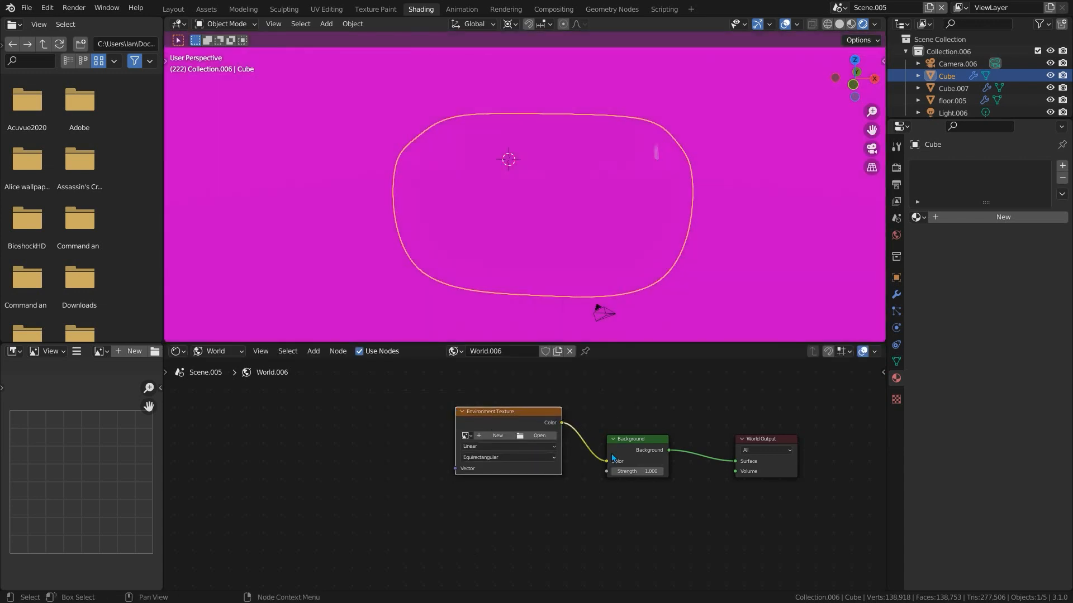
Load phone_shop_2k.hdr from the PhoneShop folder of the HDRI bookmark into the Environment Texture node.
{"action": "left_click", "coordinate": [534, 439]}
{"action": "scroll", "coordinate": [297, 279], "scroll_direction": "down", "scroll_amount": 5}
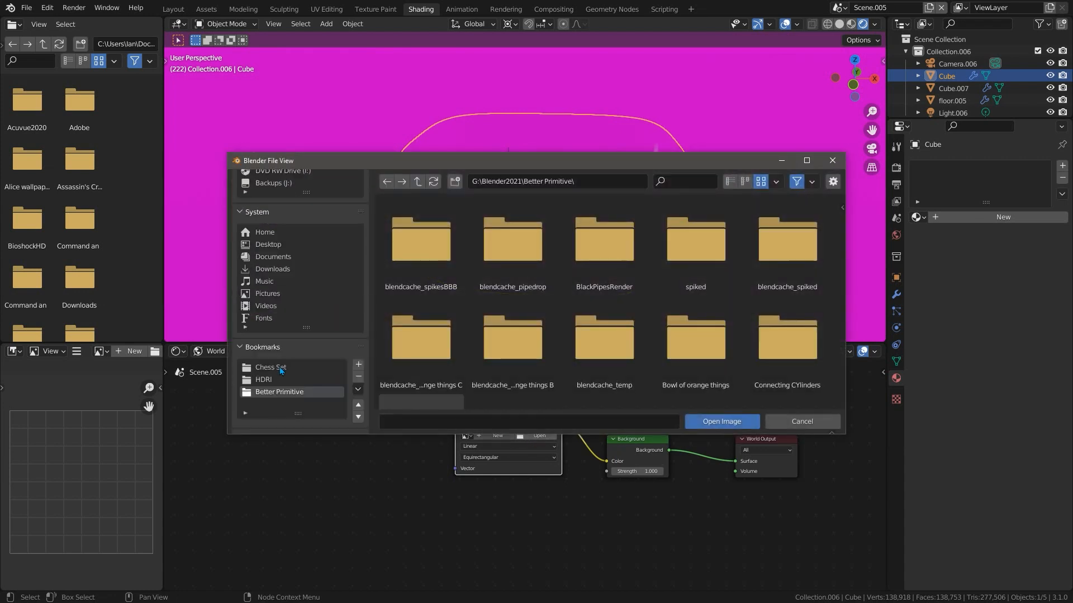
{"action": "left_click", "coordinate": [275, 336]}
{"action": "double_click", "coordinate": [513, 243]}
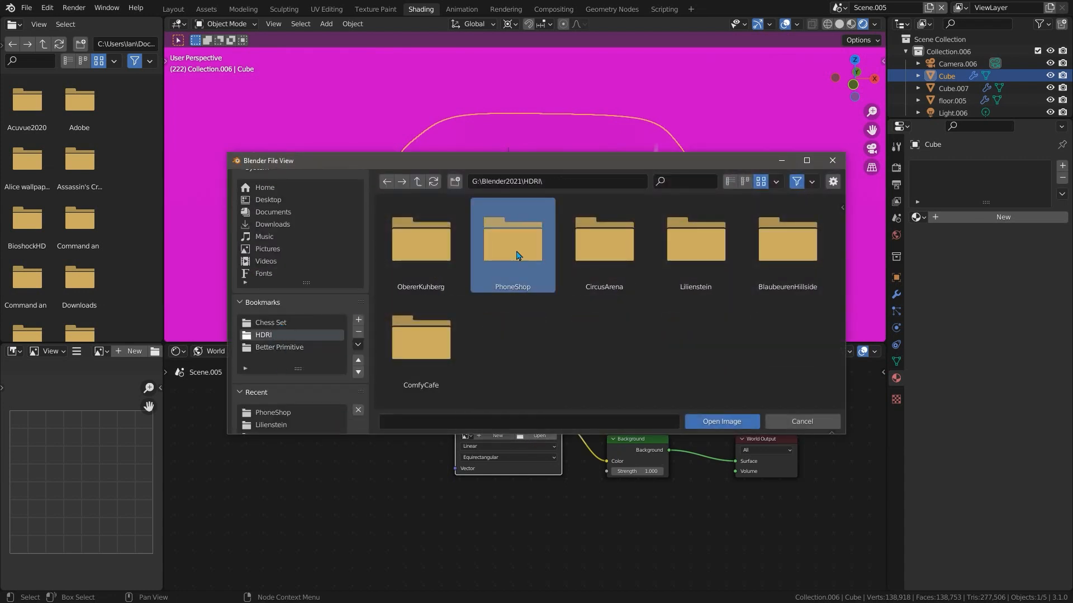
{"action": "left_click", "coordinate": [714, 243]}
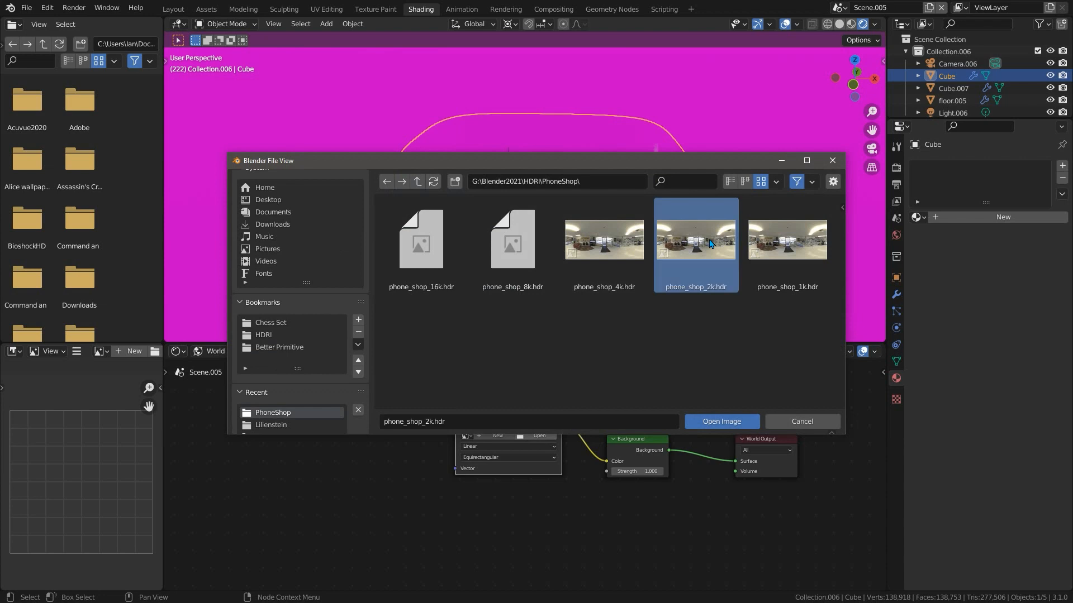
{"action": "left_click", "coordinate": [728, 420]}
{"action": "middle_click_drag", "start_coordinate": [541, 268], "coordinate": [547, 209]}
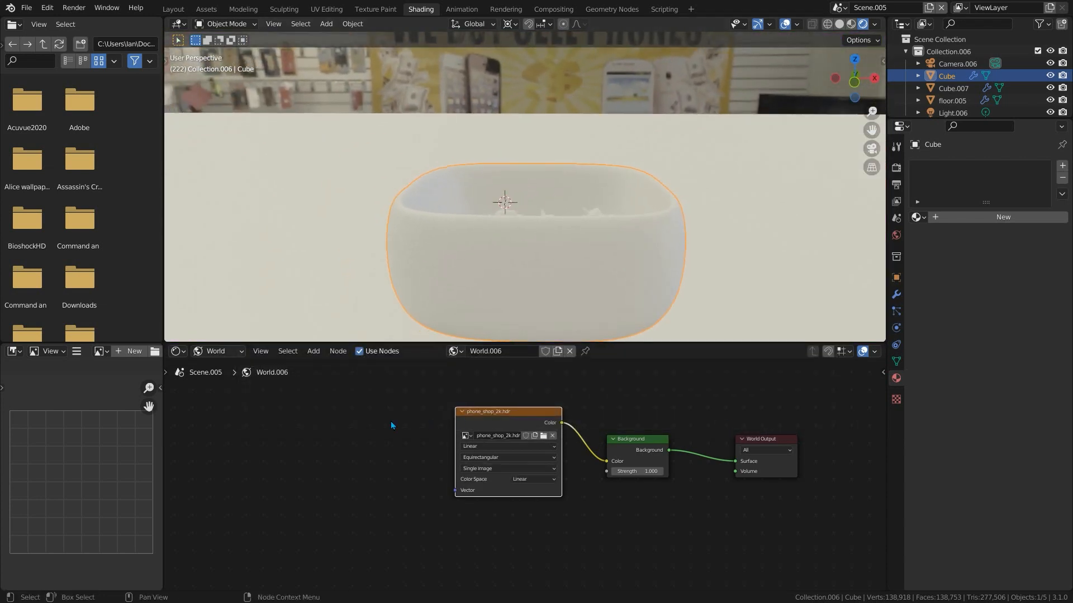
Add a Mapping node and connect its Vector output to the Environment Texture node's Vector input.
{"action": "left_click", "coordinate": [344, 434]}
{"action": "key", "text": "shift+a"}
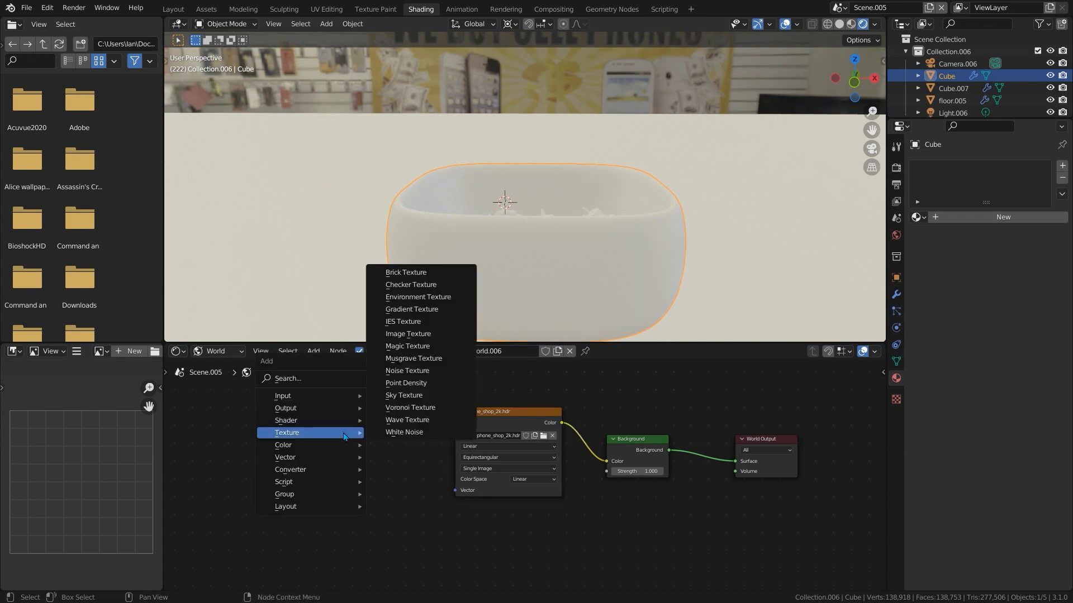
{"action": "mouse_move", "coordinate": [324, 461]}
{"action": "left_click", "coordinate": [394, 481]}
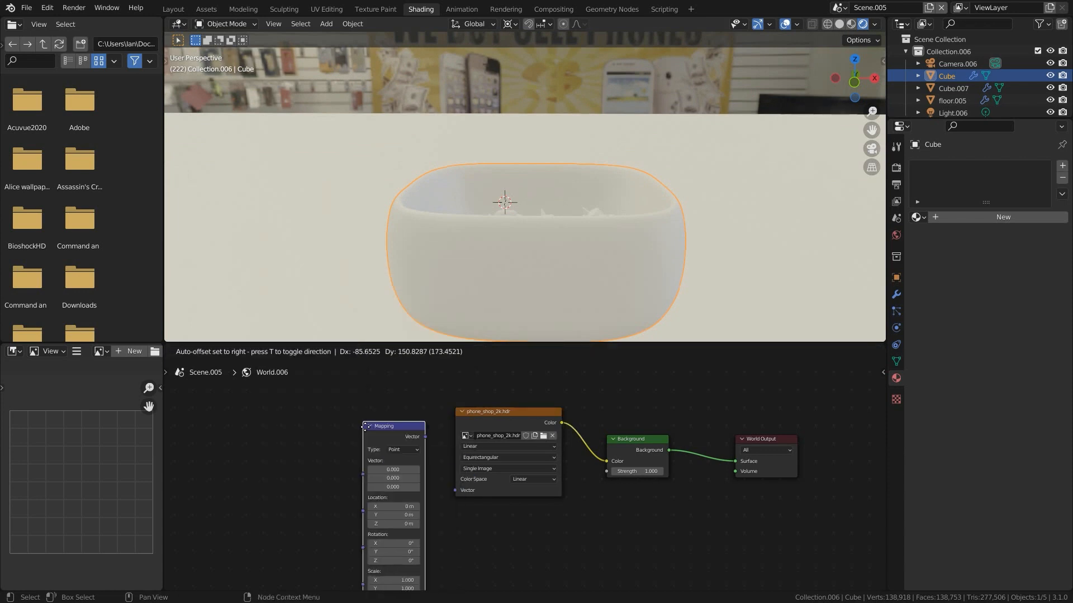
{"action": "left_click_drag", "start_coordinate": [409, 402], "coordinate": [455, 491]}
Place the Mapping node, add a Texture Coordinate node and connect its Generated output to the Mapping node's Vector input.
{"action": "left_click", "coordinate": [228, 426]}
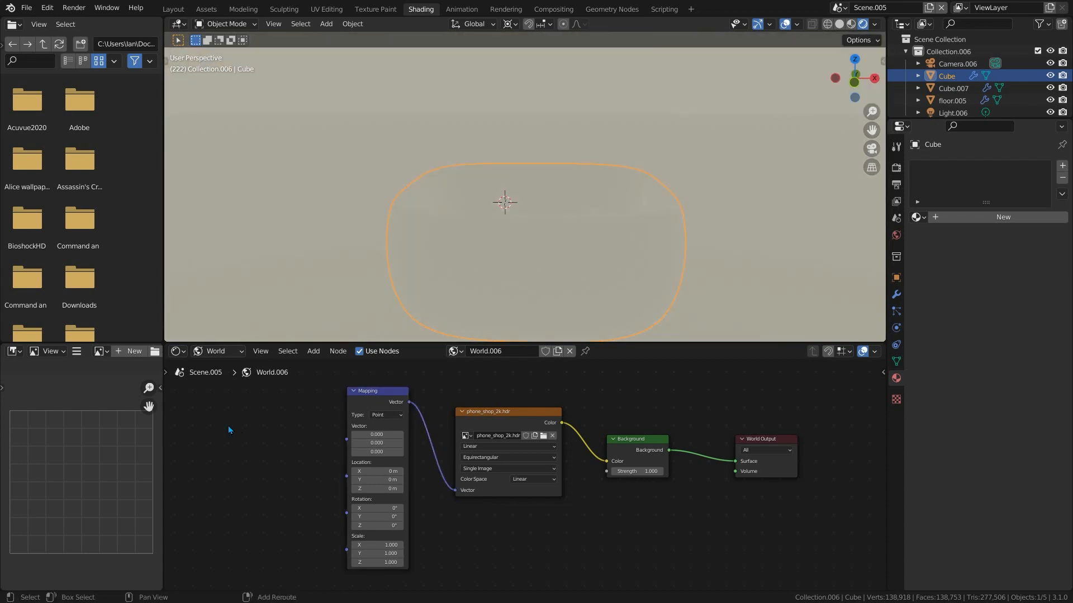
{"action": "key", "text": "shift+a"}
{"action": "mouse_move", "coordinate": [216, 368]}
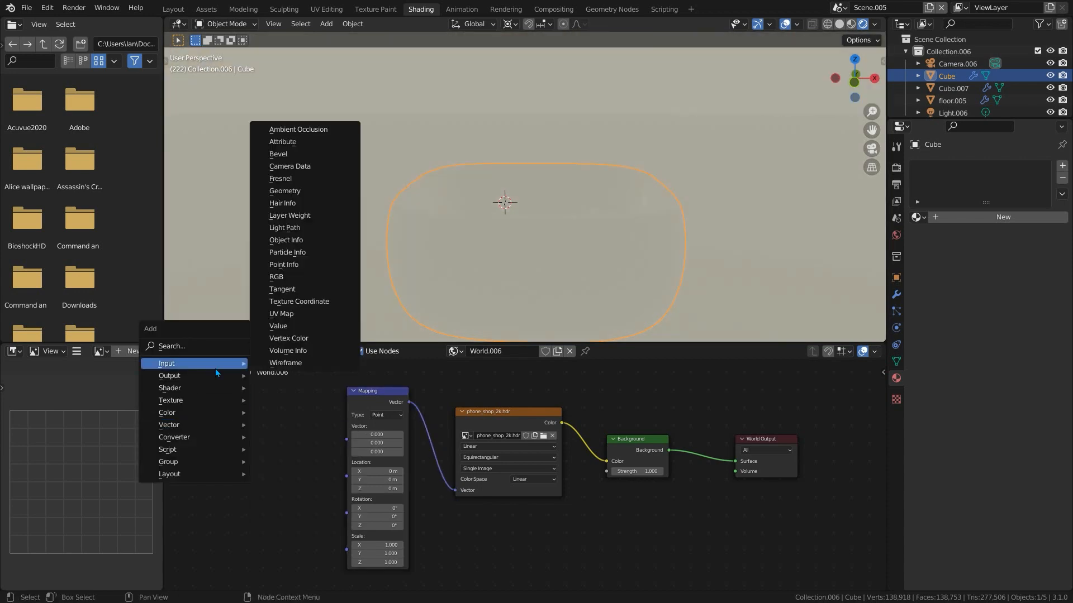
{"action": "left_click", "coordinate": [299, 301]}
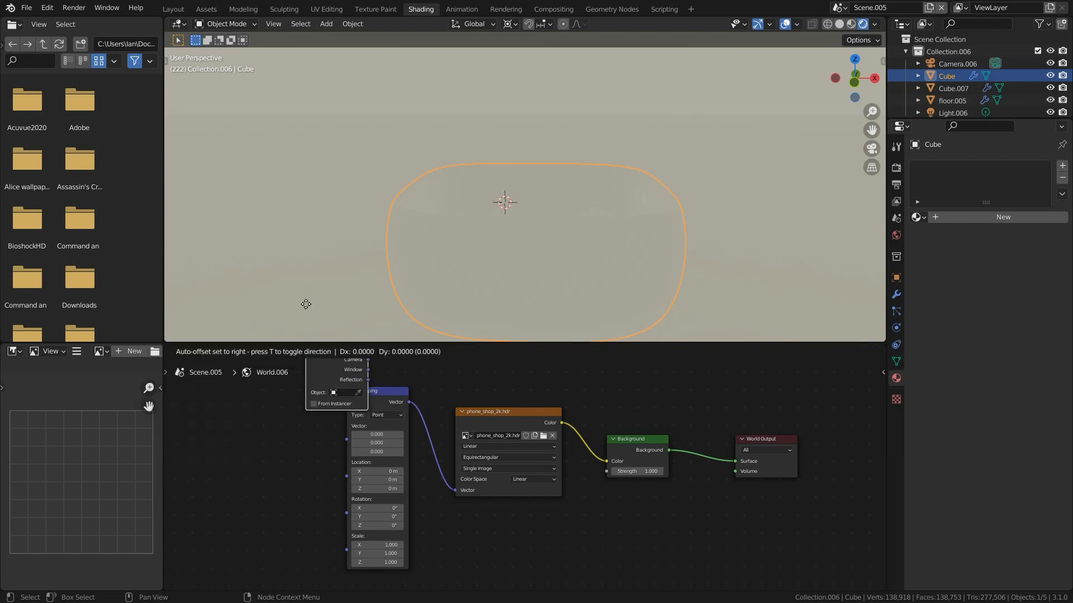
{"action": "left_click", "coordinate": [277, 417]}
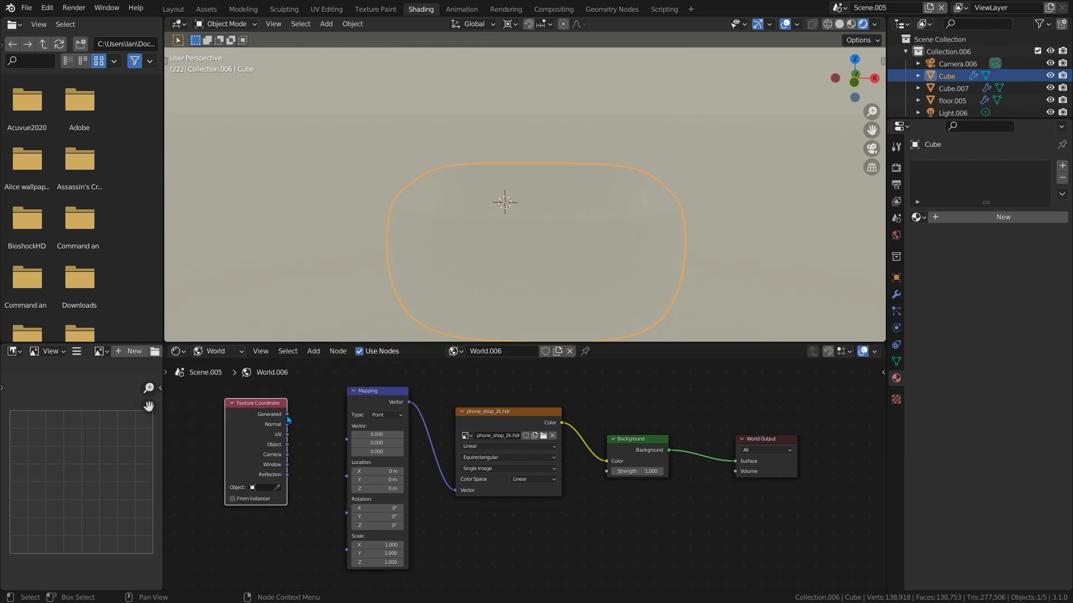
{"action": "left_click_drag", "start_coordinate": [289, 416], "coordinate": [347, 439]}
Rotate the HDRI environment by setting the Mapping node's Z rotation to about -30.1°.
{"action": "middle_click_drag", "start_coordinate": [529, 272], "coordinate": [527, 254]}
{"action": "mouse_move", "coordinate": [373, 499]}
{"action": "left_mouse_down"}
{"action": "mouse_move", "coordinate": [420, 499]}
{"action": "mouse_move", "coordinate": [343, 498]}
{"action": "mouse_move", "coordinate": [360, 499]}
{"action": "left_mouse_up"}
{"action": "middle_click_drag", "start_coordinate": [581, 133], "coordinate": [563, 184]}
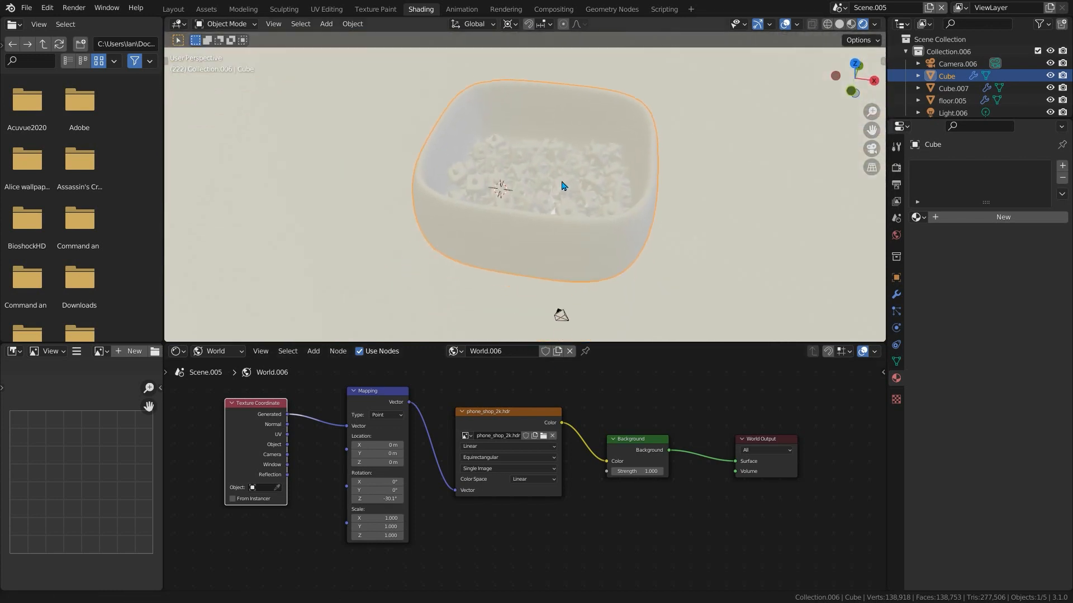
Switch to the Layout workspace and use rendered viewport shading.
{"action": "left_click", "coordinate": [177, 12]}
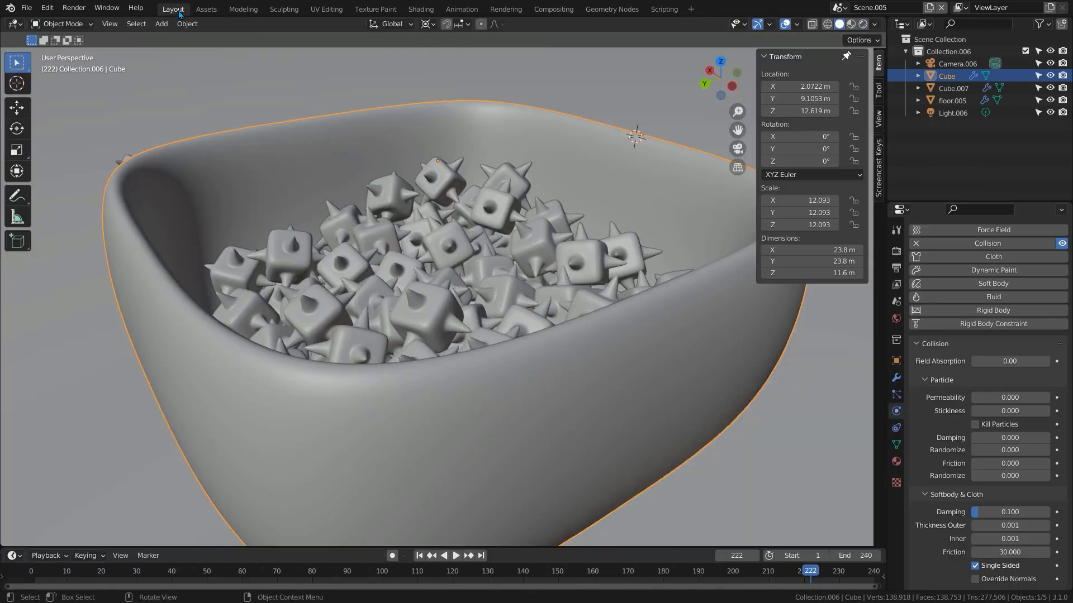
{"action": "left_click", "coordinate": [863, 25]}
{"action": "scroll", "coordinate": [344, 187], "scroll_direction": "down", "scroll_amount": 2}
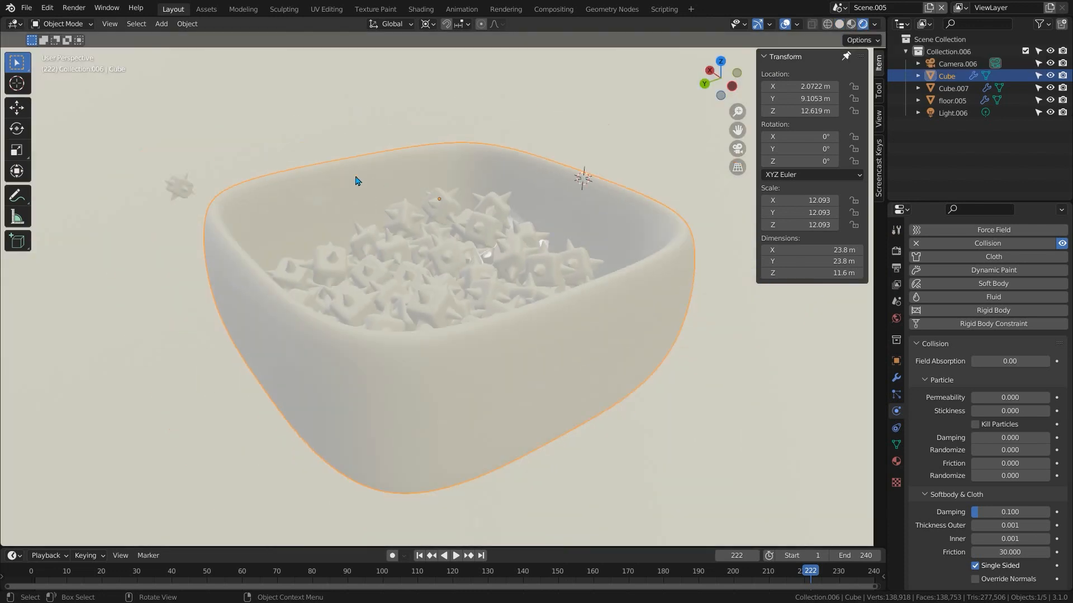
{"action": "middle_click_drag", "start_coordinate": [376, 184], "coordinate": [379, 206]}
Move the light up and out beside the bowl, to about X 3.83 m, Y -20.65 m, Z 19.94 m.
{"action": "left_click", "coordinate": [589, 176]}
{"action": "scroll", "coordinate": [589, 176], "scroll_direction": "down", "scroll_amount": 3}
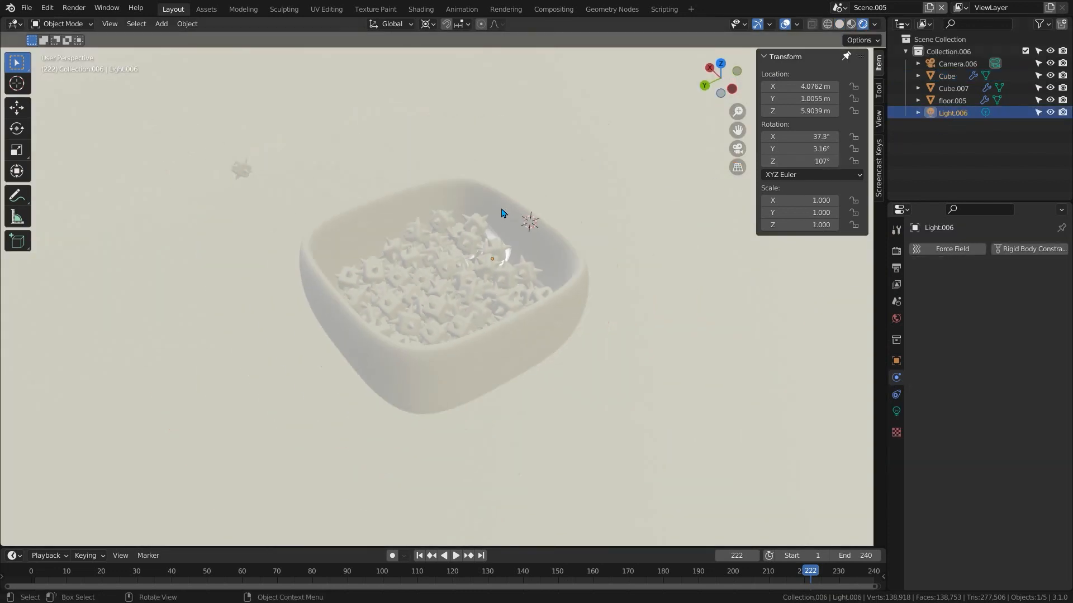
{"action": "key", "text": "g"}
{"action": "left_click", "coordinate": [677, 85]}
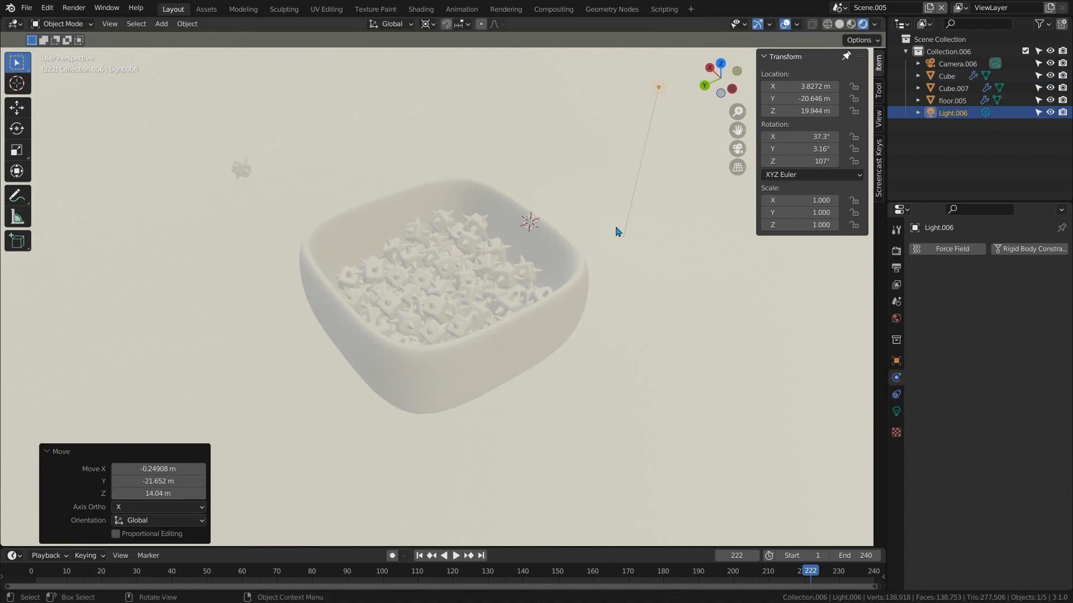
Change the light to an Area light with a power of 100 W.
{"action": "left_click", "coordinate": [896, 412]}
{"action": "left_click", "coordinate": [1007, 330]}
{"action": "type", "text": "100"}
{"action": "key", "text": "Return"}
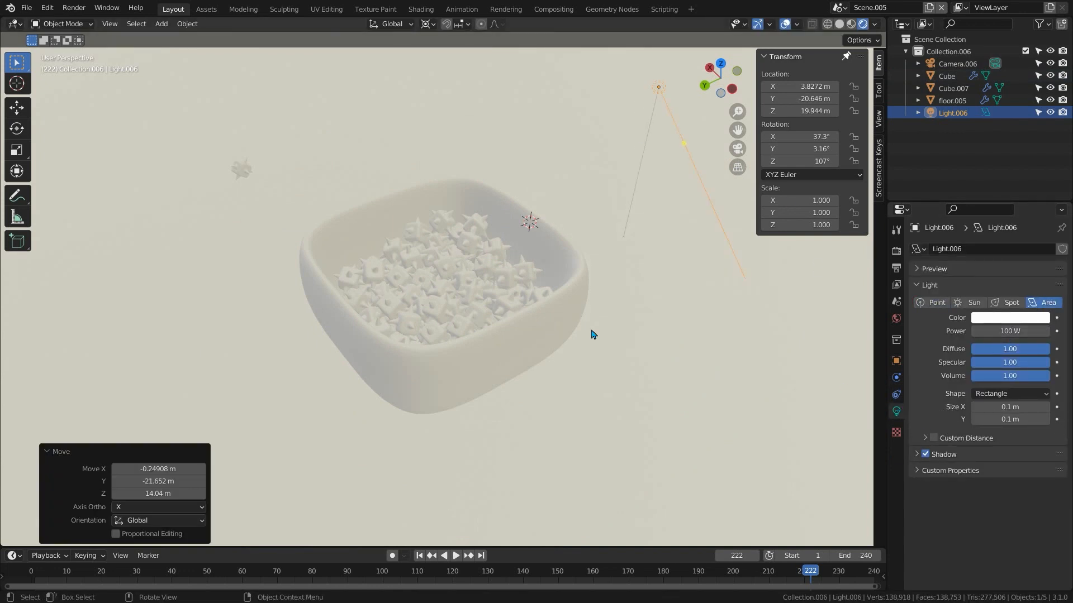
Change the transform pivot point, scale the area light by 100 and aim it at the cubes in the bowl.
{"action": "key", "text": "s"}
{"action": "right_click", "coordinate": [543, 324]}
{"action": "left_click", "coordinate": [428, 24]}
{"action": "left_click", "coordinate": [452, 80]}
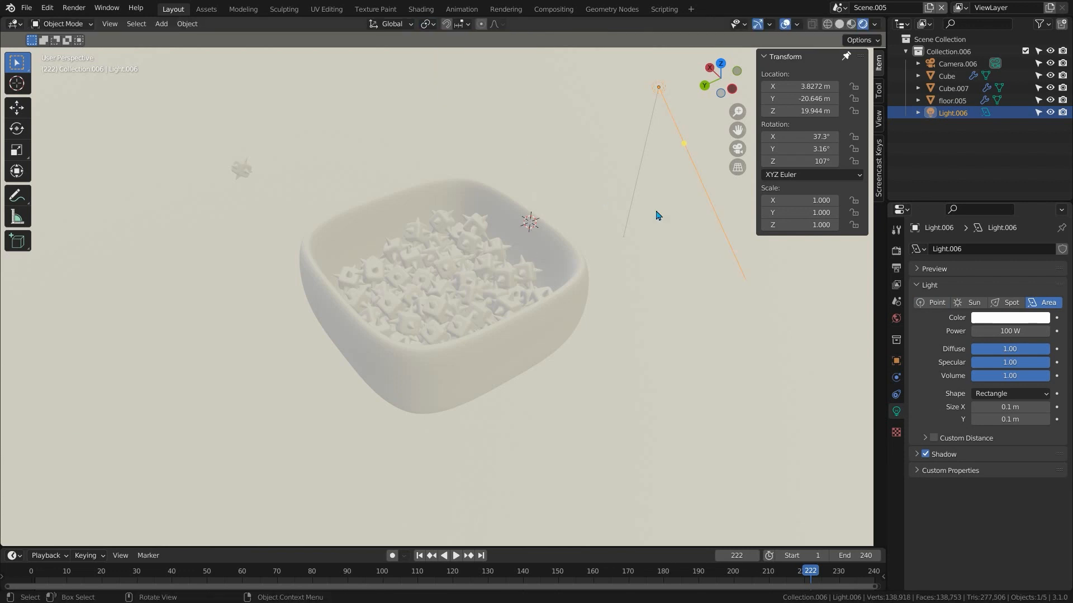
{"action": "type", "text": "s100"}
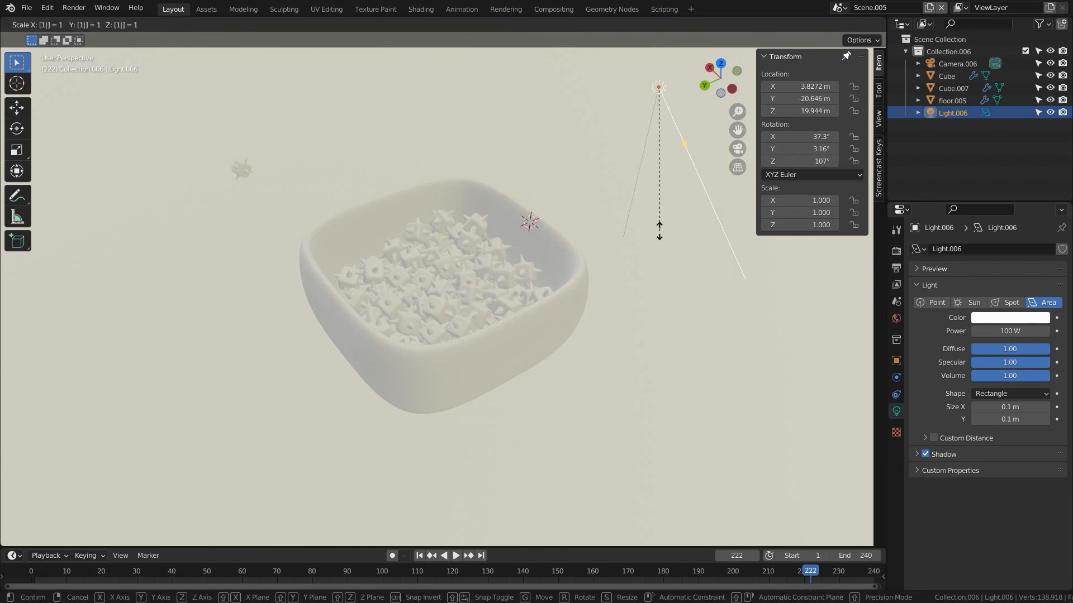
{"action": "key", "text": "Return"}
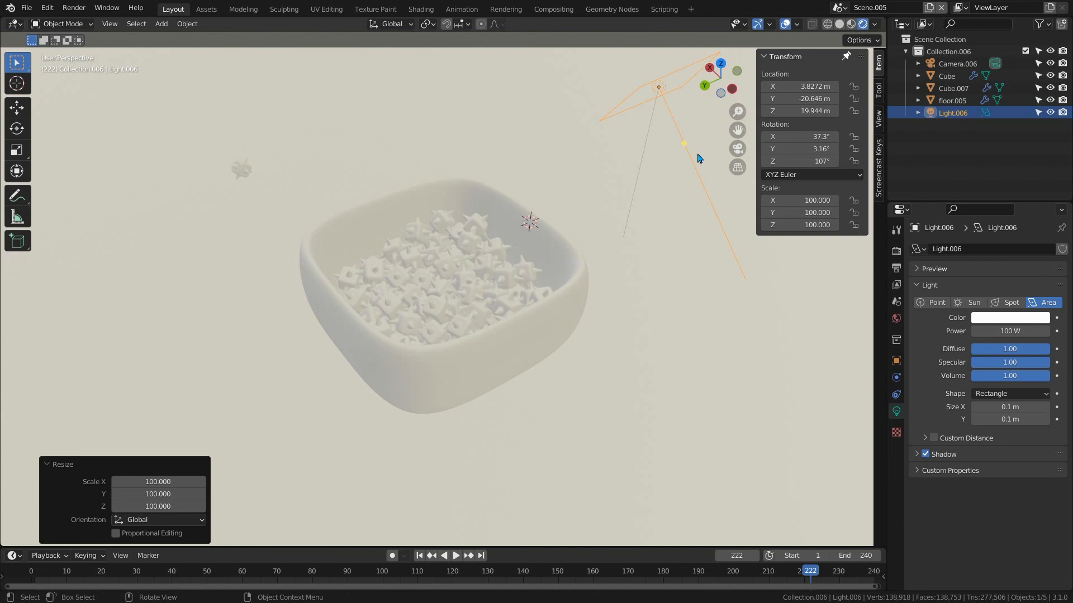
{"action": "left_click_drag", "start_coordinate": [686, 148], "coordinate": [428, 283]}
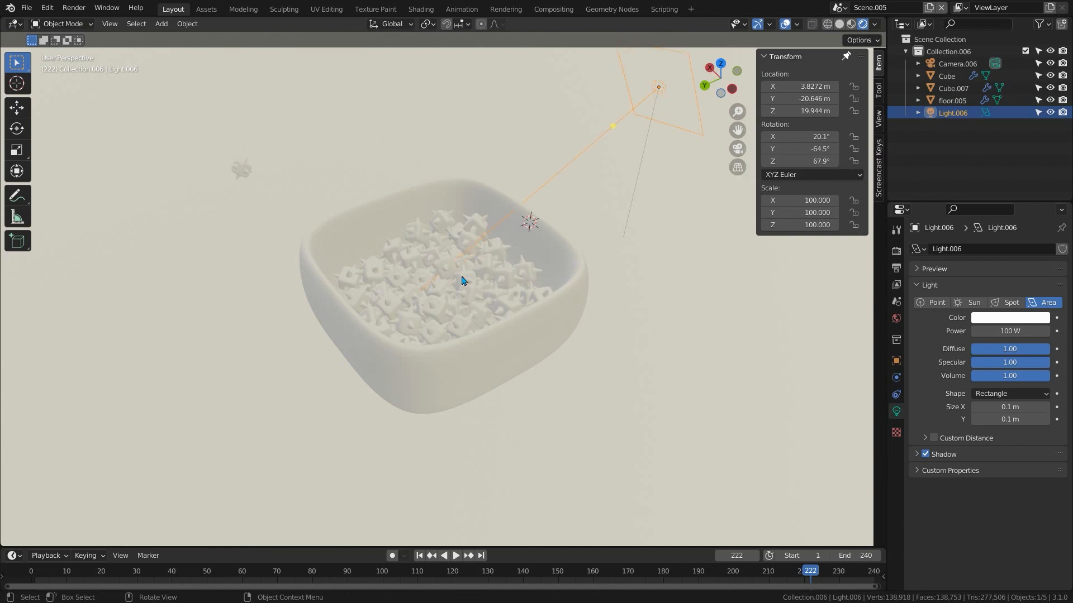
Enable Screen Space Reflections and set the shadow Cube Size to 4096 px in the Eevee render settings.
{"action": "left_click", "coordinate": [896, 250]}
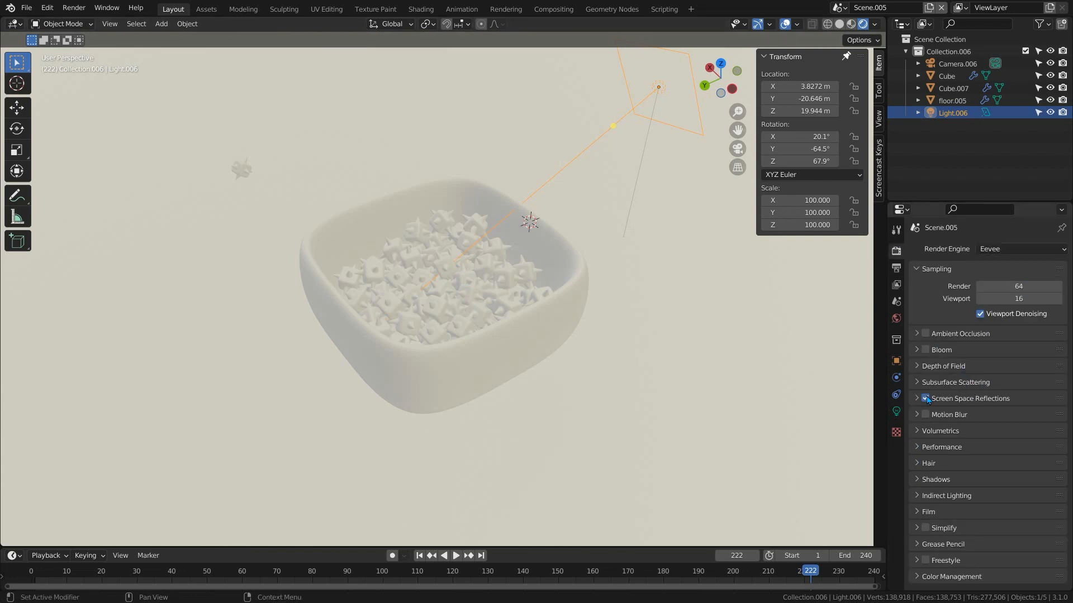
{"action": "left_click", "coordinate": [972, 479]}
{"action": "left_click", "coordinate": [999, 496]}
{"action": "left_click", "coordinate": [967, 403]}
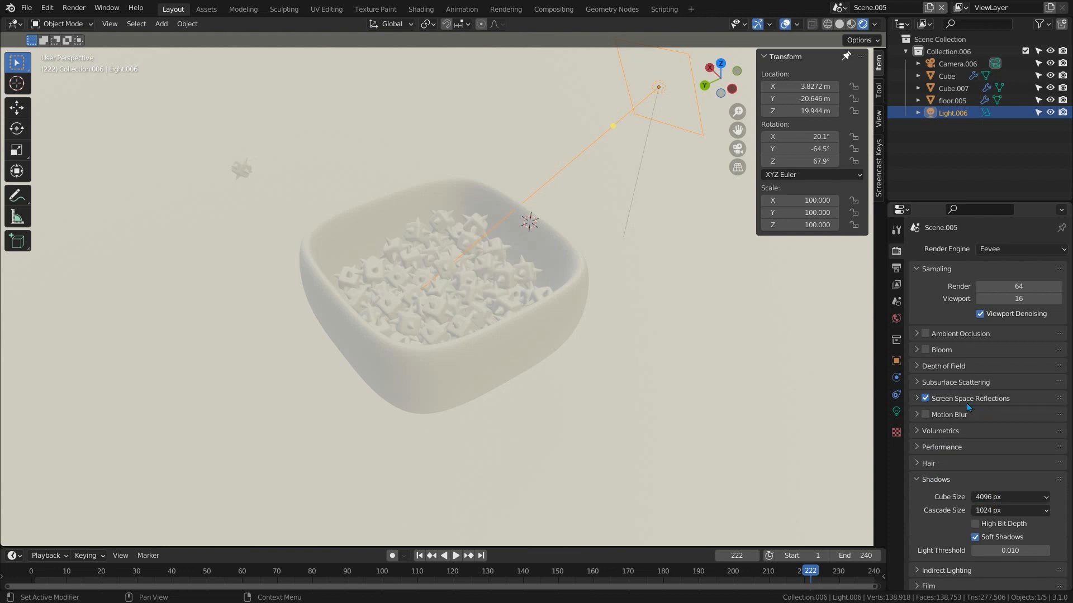
Set the viewport samples to 64 and disable Viewport Denoising.
{"action": "left_click", "coordinate": [994, 298]}
{"action": "type", "text": "64"}
{"action": "key", "text": "Return"}
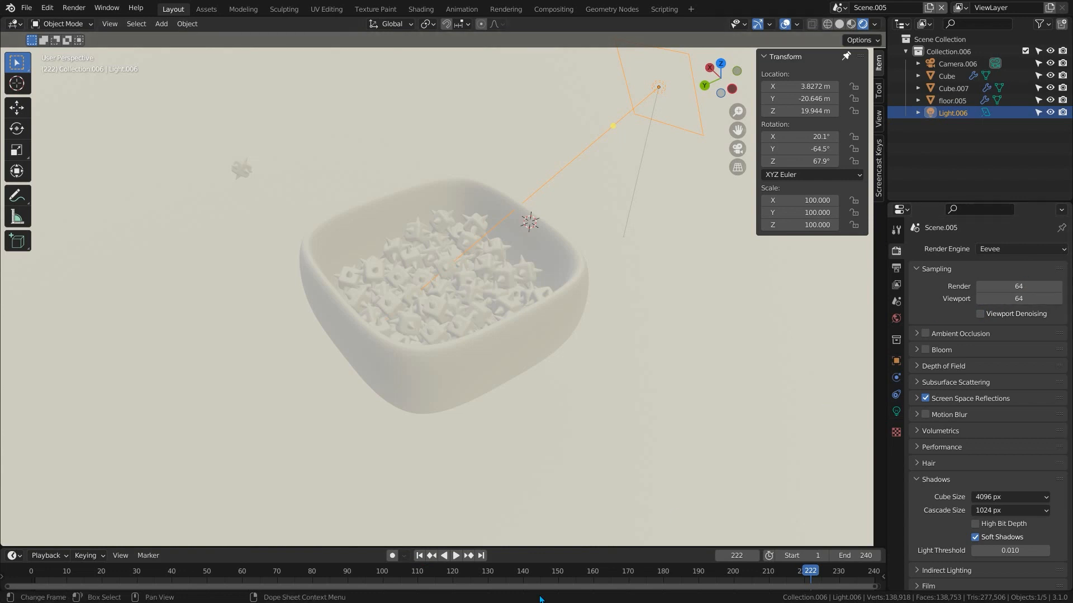
Set the area light's power to 10000 W and play the animation backwards from frame 115 to frame 101.
{"action": "left_click", "coordinate": [435, 564]}
{"action": "left_click", "coordinate": [896, 411]}
{"action": "left_click", "coordinate": [994, 331]}
{"action": "type", "text": "10000 W"}
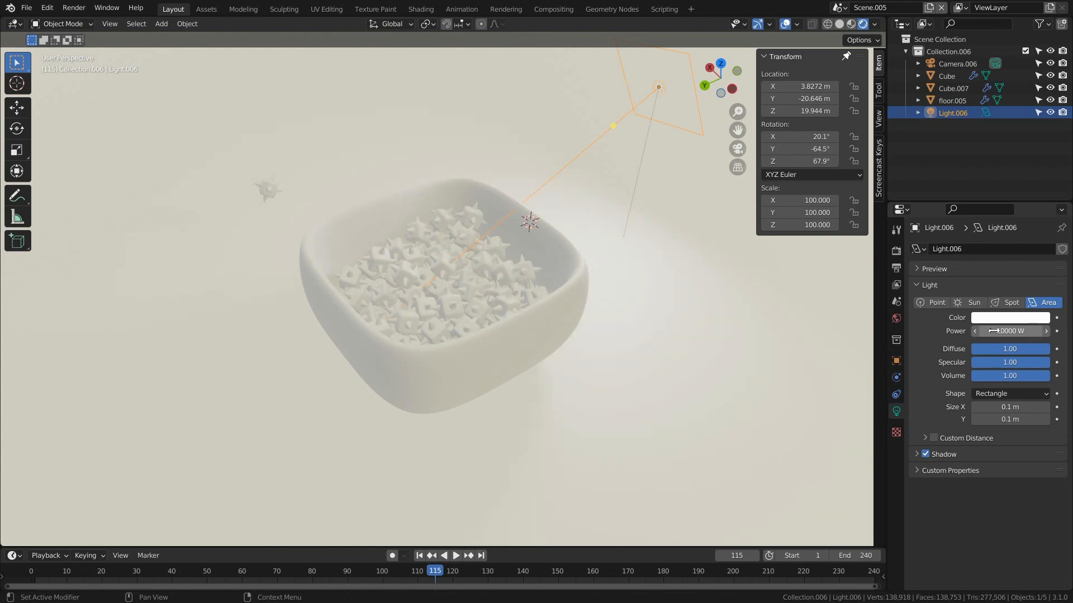
{"action": "key", "text": "Return"}
{"action": "key", "text": "shift+ctrl+space"}
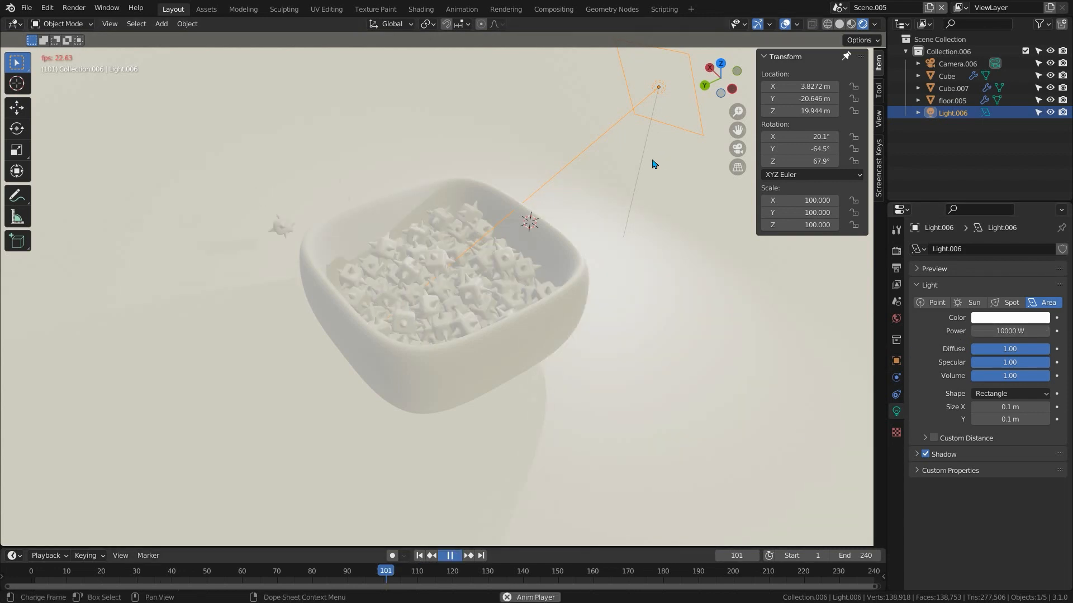
{"action": "key", "text": "space"}
Raise the area light about 21 m along Z and aim it again at the cubes in the bowl.
{"action": "key", "text": "g"}
{"action": "key", "text": "z"}
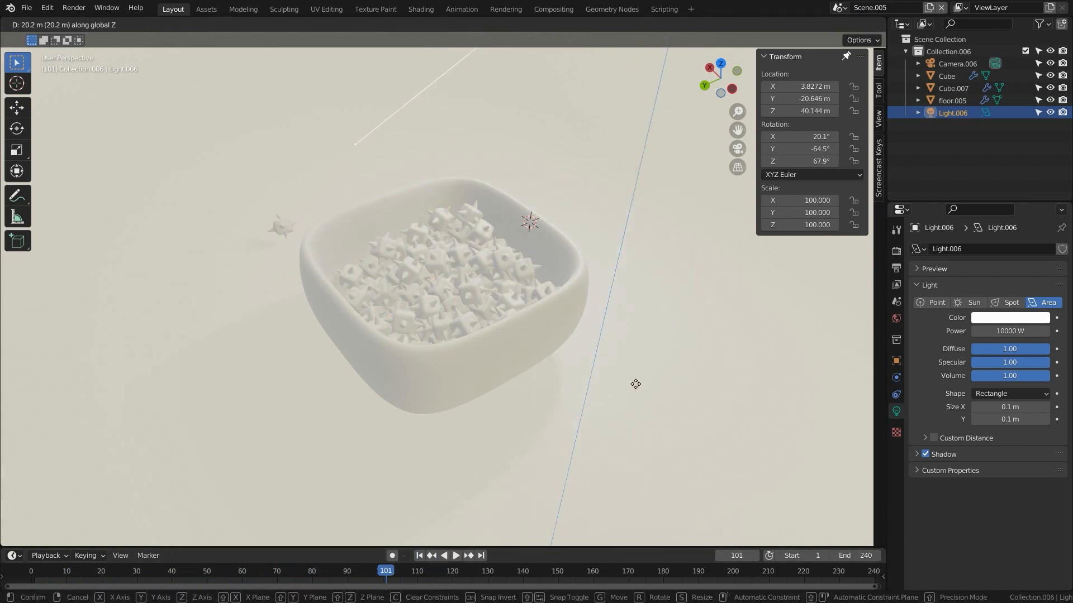
{"action": "left_click", "coordinate": [631, 414]}
{"action": "scroll", "coordinate": [551, 427], "scroll_direction": "down", "scroll_amount": 1}
{"action": "scroll", "coordinate": [552, 424], "scroll_direction": "down", "scroll_amount": 2}
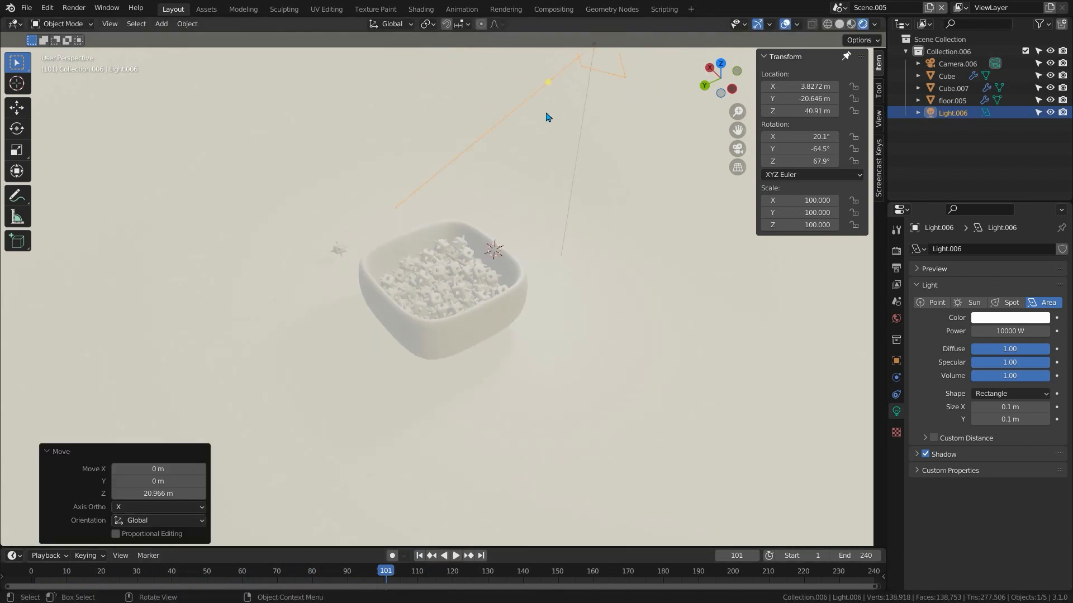
{"action": "scroll", "coordinate": [575, 201], "scroll_direction": "down", "scroll_amount": 2}
{"action": "left_click_drag", "start_coordinate": [498, 162], "coordinate": [433, 291]}
{"action": "scroll", "coordinate": [497, 306], "scroll_direction": "up", "scroll_amount": 3}
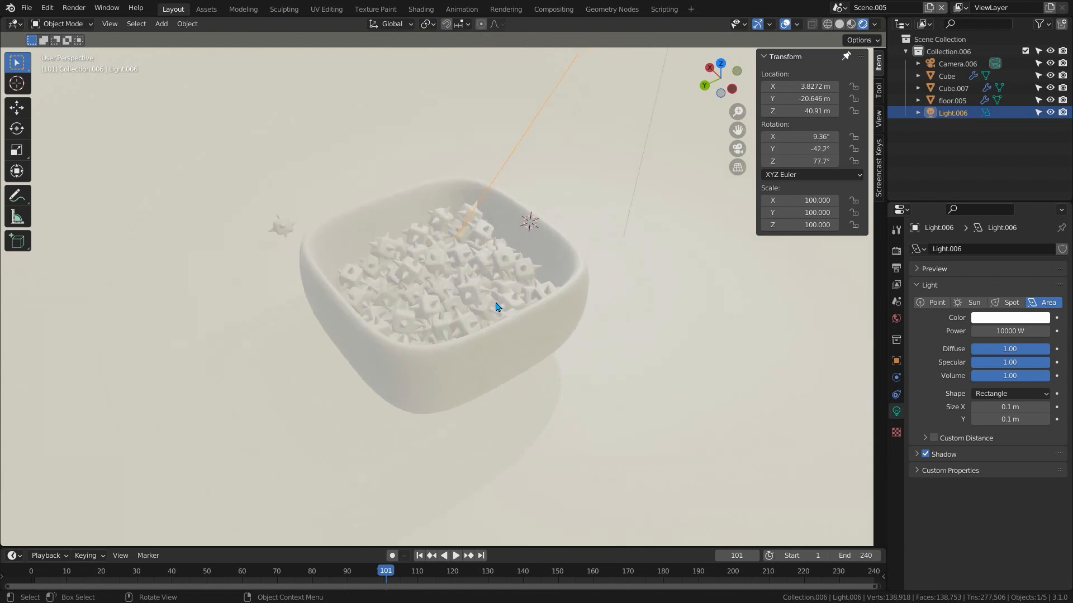
Give the floor plane a new material named floor.
{"action": "left_click", "coordinate": [414, 534]}
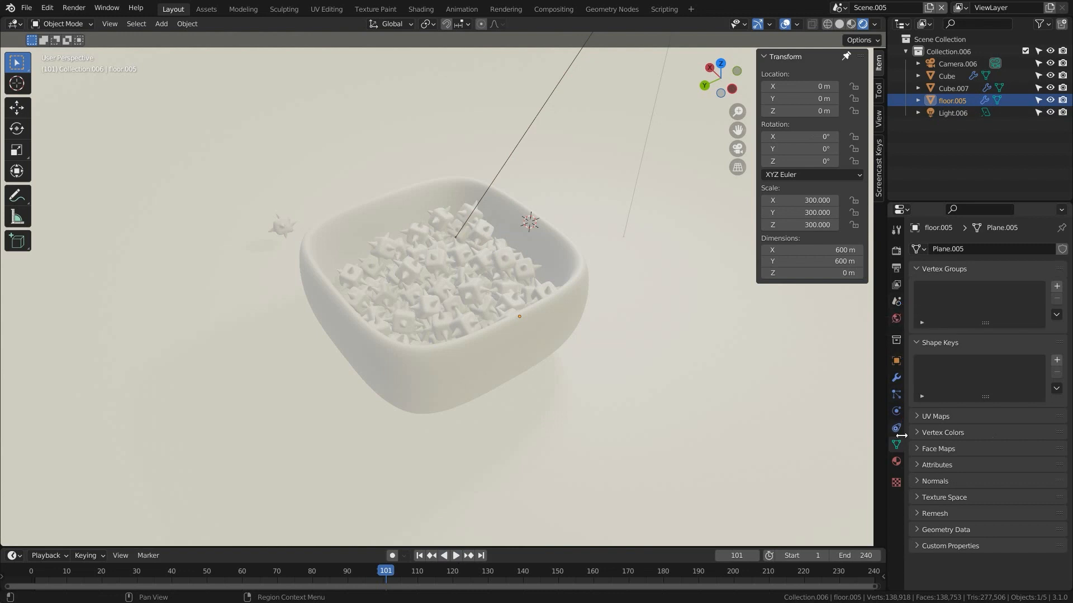
{"action": "left_click", "coordinate": [897, 461]}
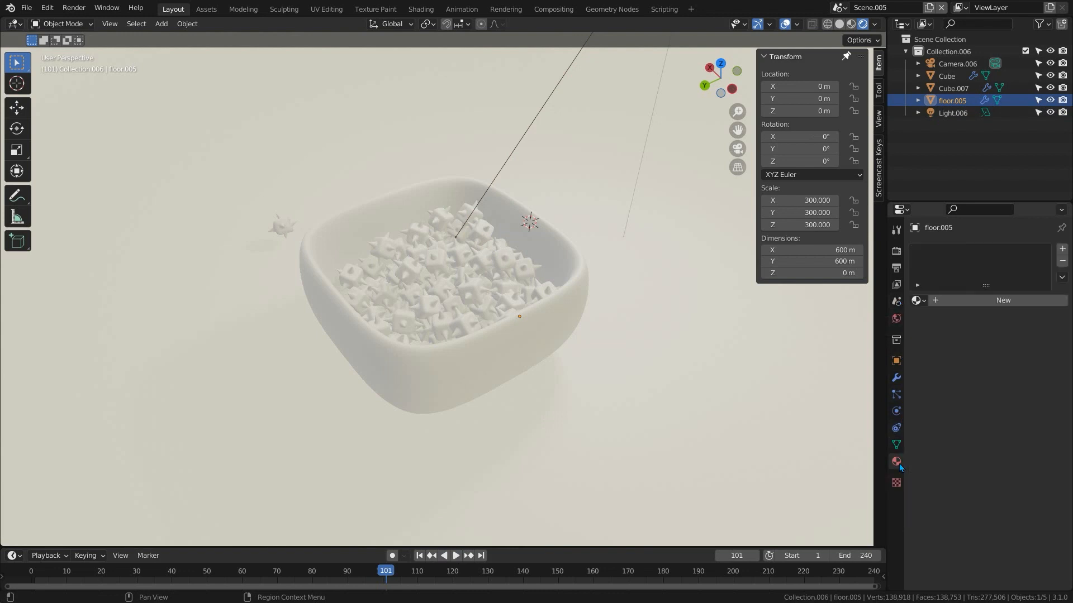
{"action": "left_click", "coordinate": [974, 300]}
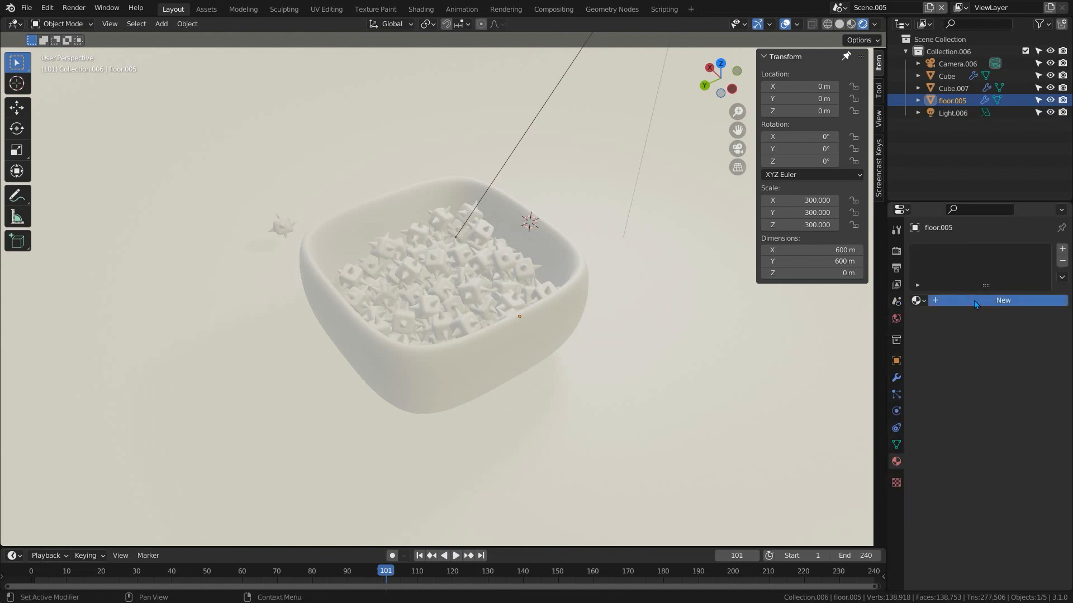
{"action": "left_click", "coordinate": [974, 301]}
{"action": "type", "text": "floor"}
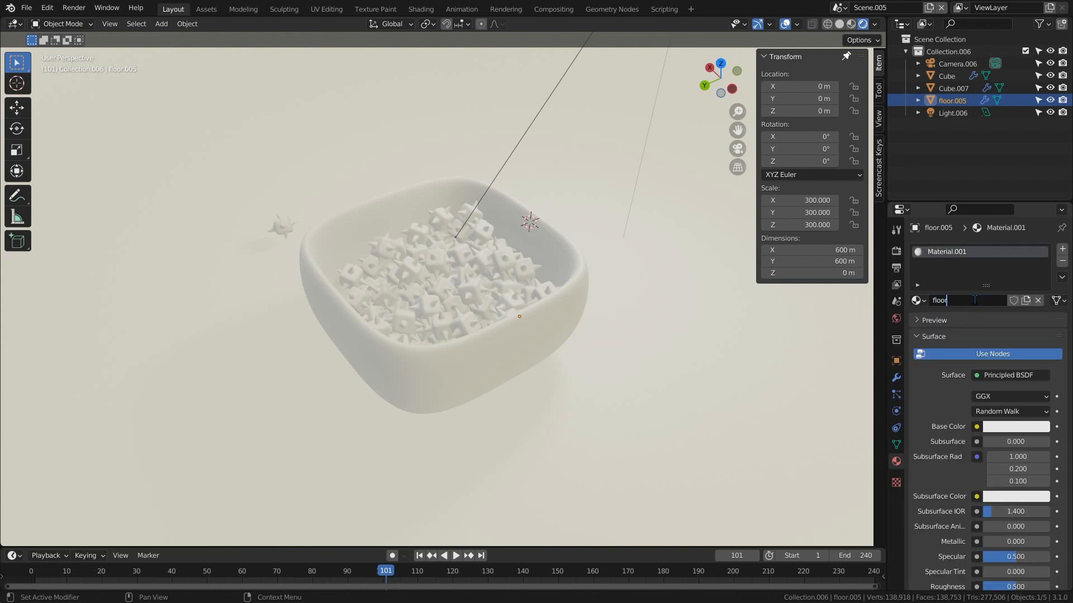
{"action": "key", "text": "Return"}
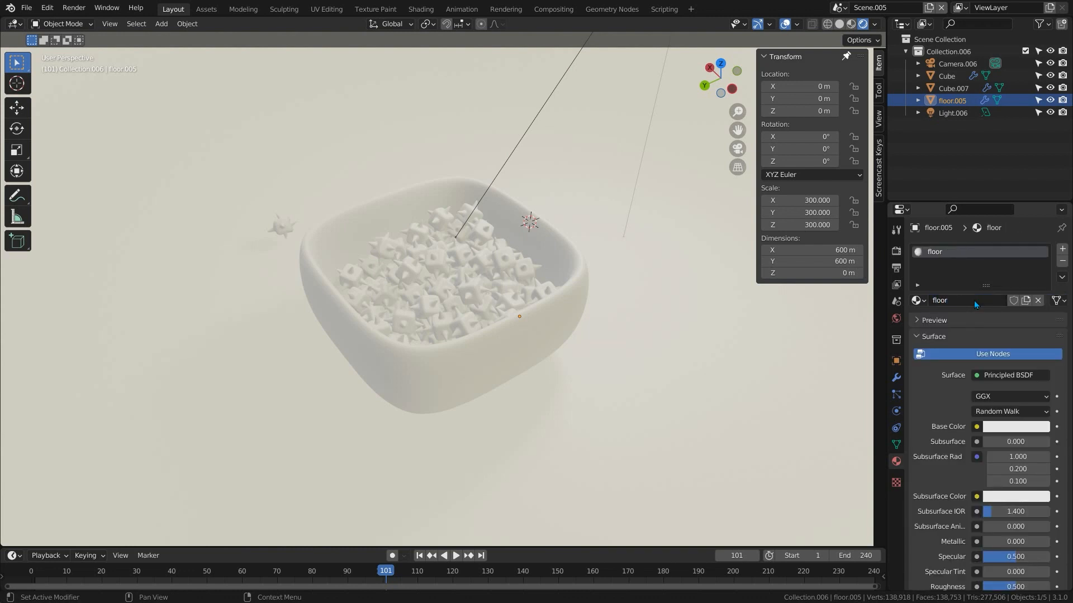
Set the floor material's base color to black and its roughness to about 0.360.
{"action": "left_click", "coordinate": [1016, 427]}
{"action": "left_click_drag", "start_coordinate": [1042, 260], "coordinate": [1040, 337]}
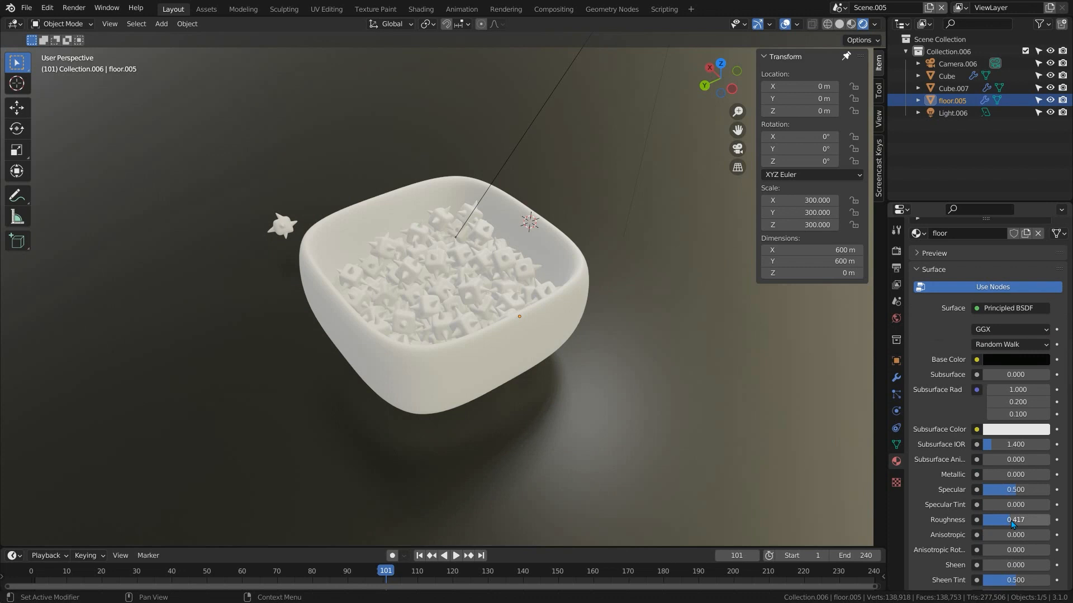
{"action": "left_click_drag", "start_coordinate": [1013, 524], "coordinate": [1007, 524]}
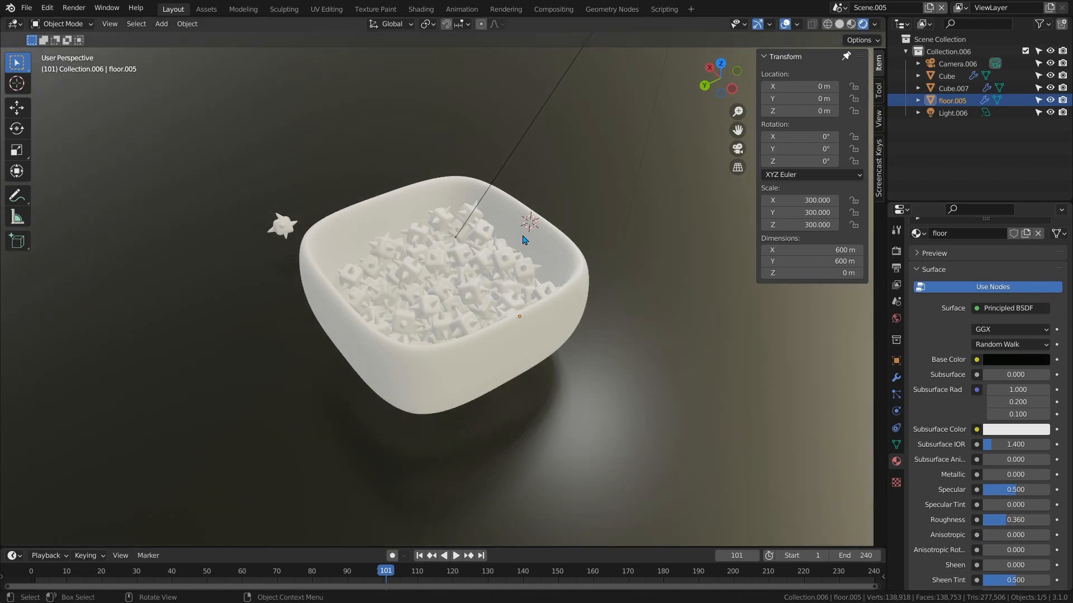
Give the bowl a new material named bowl.
{"action": "left_click", "coordinate": [566, 251]}
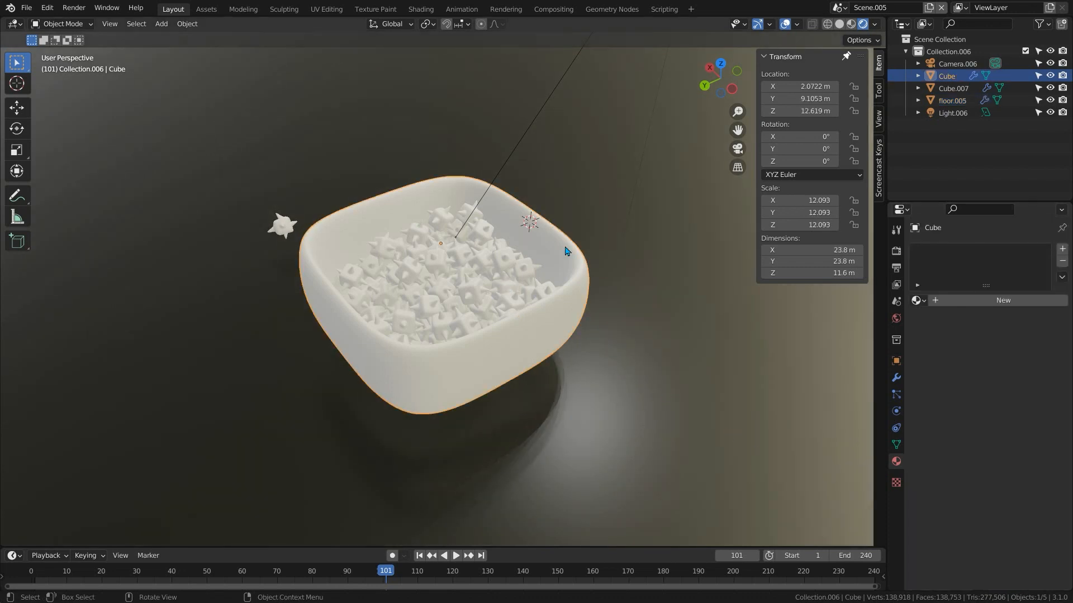
{"action": "left_click", "coordinate": [967, 304]}
{"action": "left_click", "coordinate": [968, 302]}
{"action": "type", "text": "bowl"}
{"action": "key", "text": "Return"}
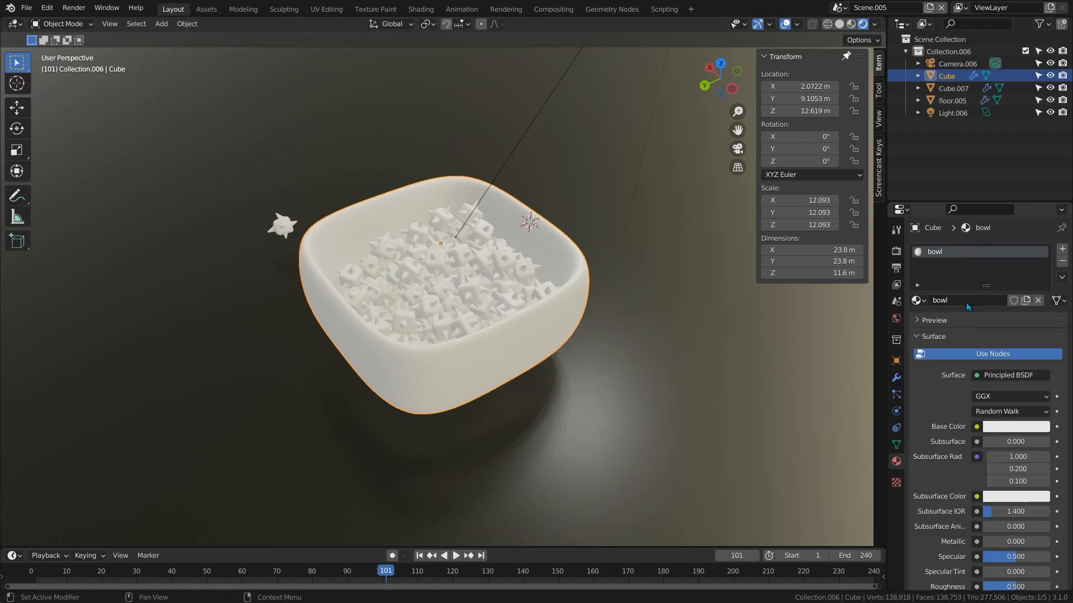
Set the bowl material's base color to a golden yellow hex value and its roughness to about 0.045.
{"action": "left_click", "coordinate": [1015, 427]}
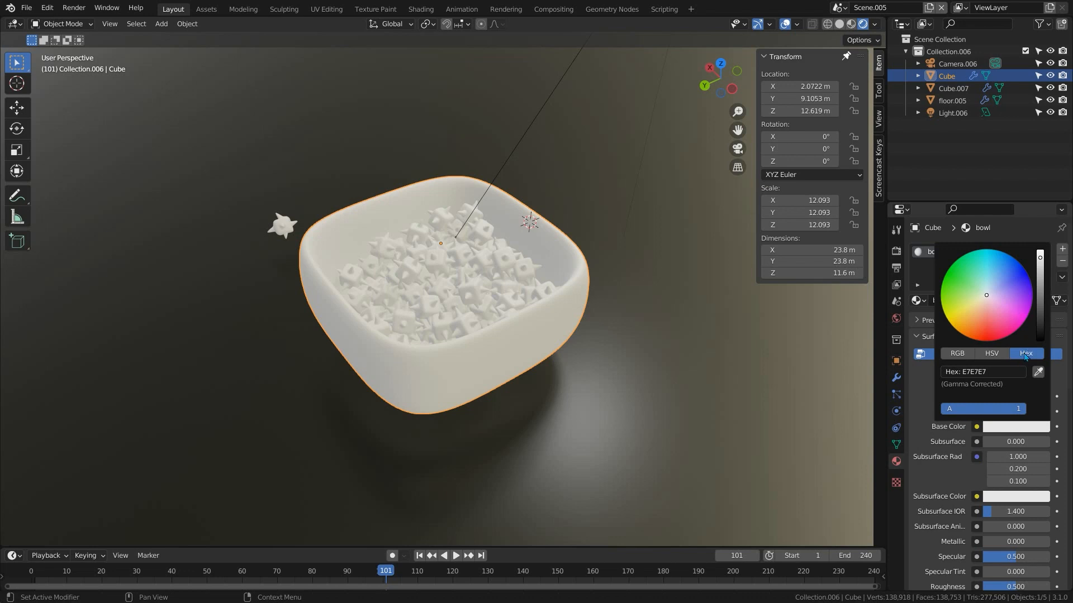
{"action": "left_click", "coordinate": [997, 371]}
{"action": "type", "text": "ff"}
{"action": "key", "text": "Return"}
{"action": "scroll", "coordinate": [471, 331], "scroll_direction": "up", "scroll_amount": 2}
{"action": "scroll", "coordinate": [472, 330], "scroll_direction": "up", "scroll_amount": 1}
{"action": "scroll", "coordinate": [1035, 484], "scroll_direction": "down", "scroll_amount": 2}
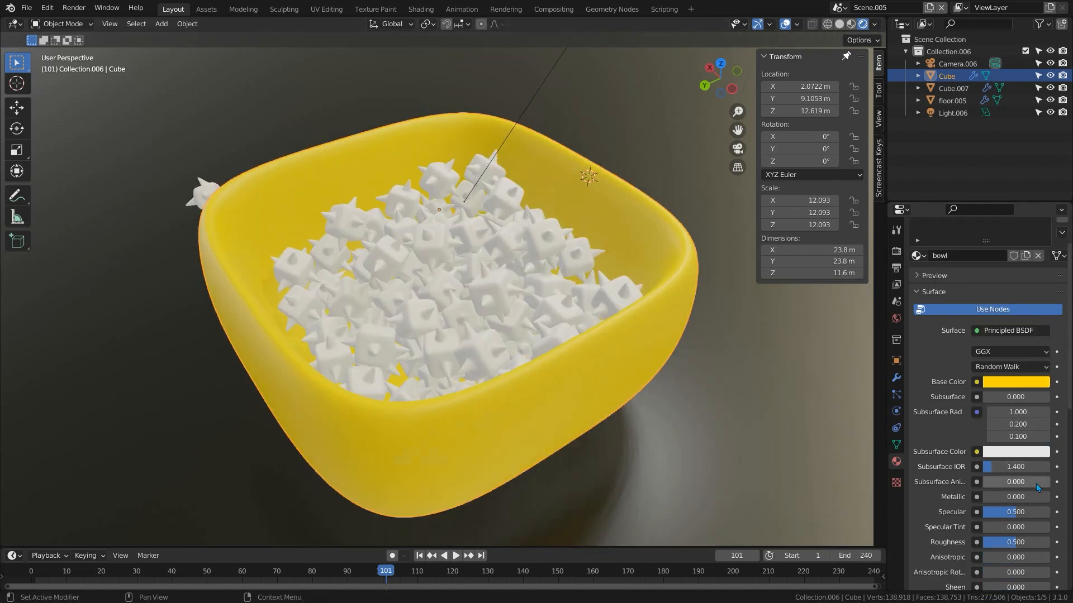
{"action": "scroll", "coordinate": [1036, 484], "scroll_direction": "down", "scroll_amount": 3}
{"action": "left_click_drag", "start_coordinate": [1012, 476], "coordinate": [982, 477]}
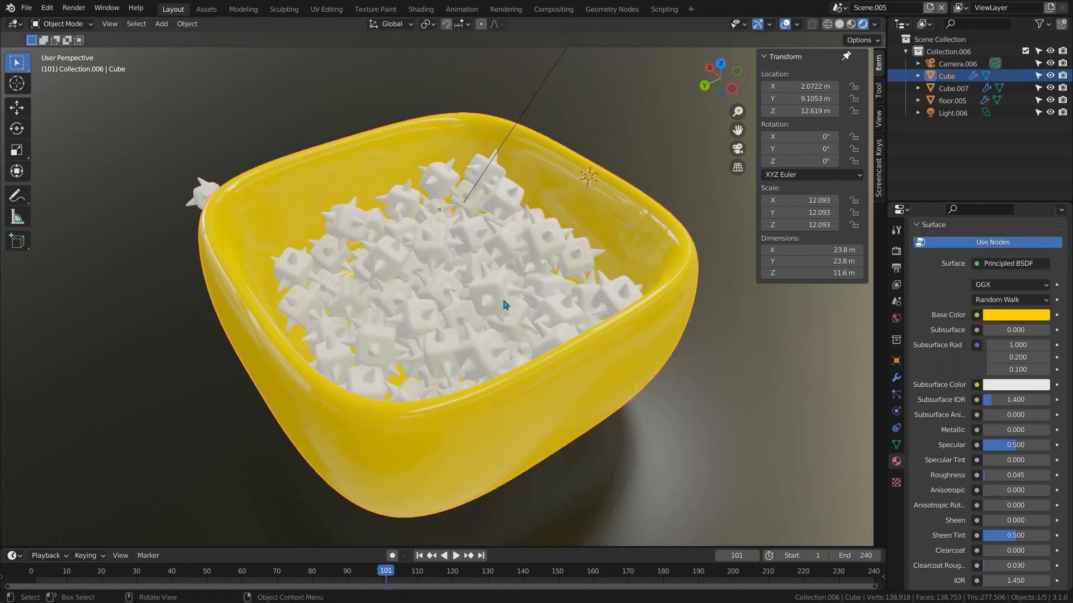
Give the spiked cubes a new material named cubes.
{"action": "left_click", "coordinate": [505, 305]}
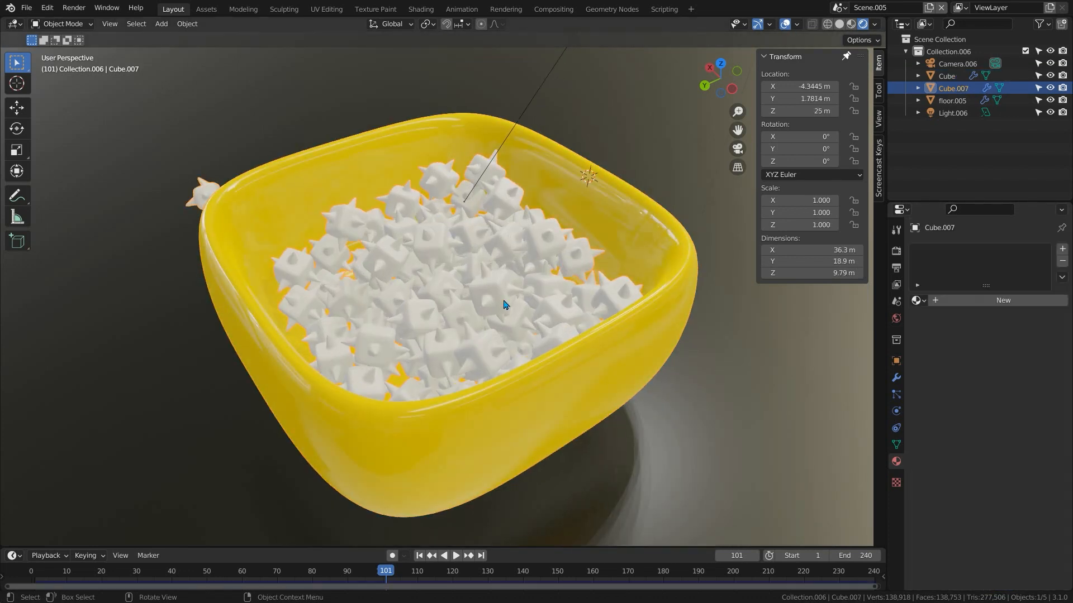
{"action": "double_click", "coordinate": [950, 300]}
{"action": "type", "text": "cubes"}
{"action": "key", "text": "Return"}
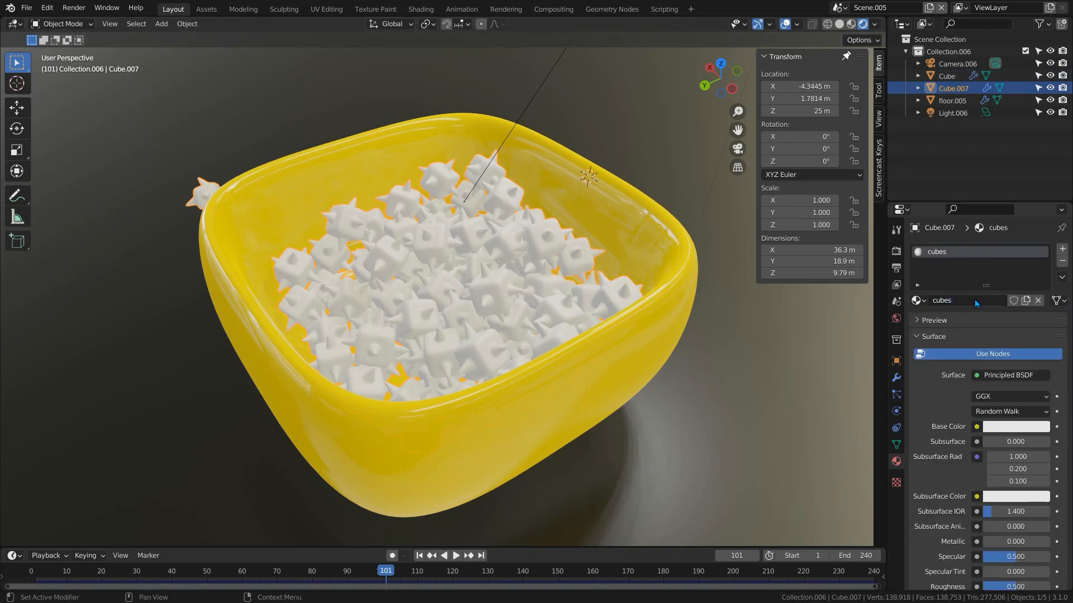
Set the cubes material's base color to hex 005BBB and its roughness to about 0.004.
{"action": "left_click", "coordinate": [1016, 426]}
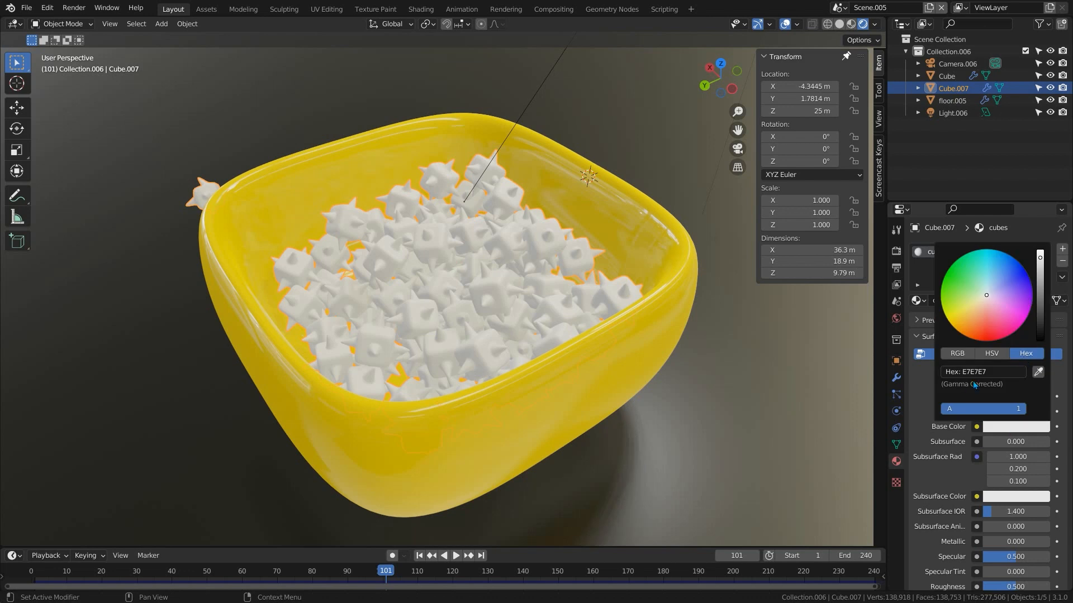
{"action": "type", "text": "005bbb"}
{"action": "key", "text": "Return"}
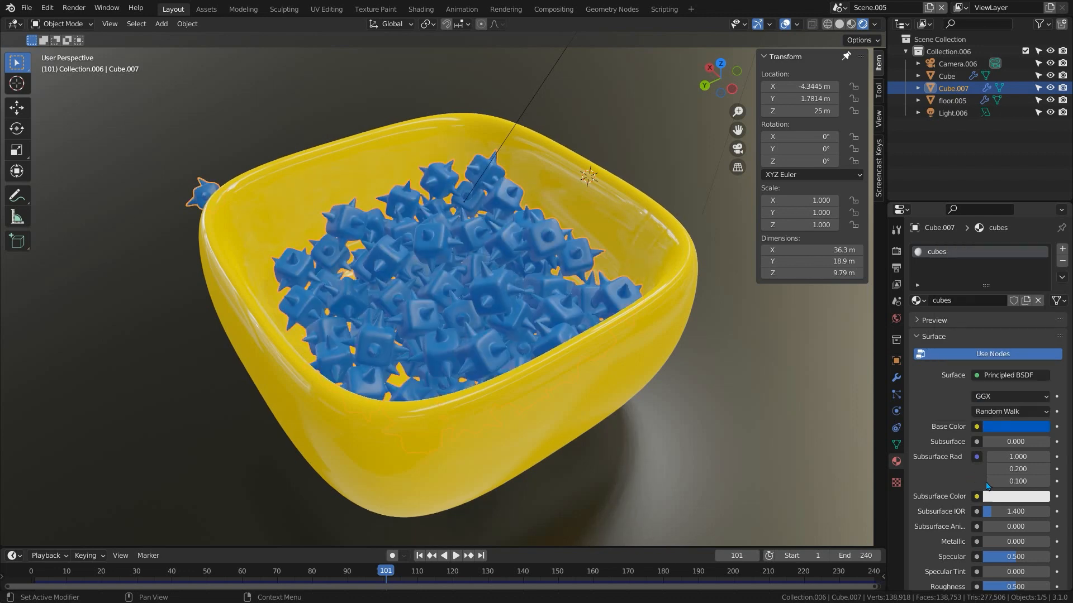
{"action": "scroll", "coordinate": [1016, 519], "scroll_direction": "down", "scroll_amount": 3}
{"action": "left_click_drag", "start_coordinate": [1015, 523], "coordinate": [984, 523]}
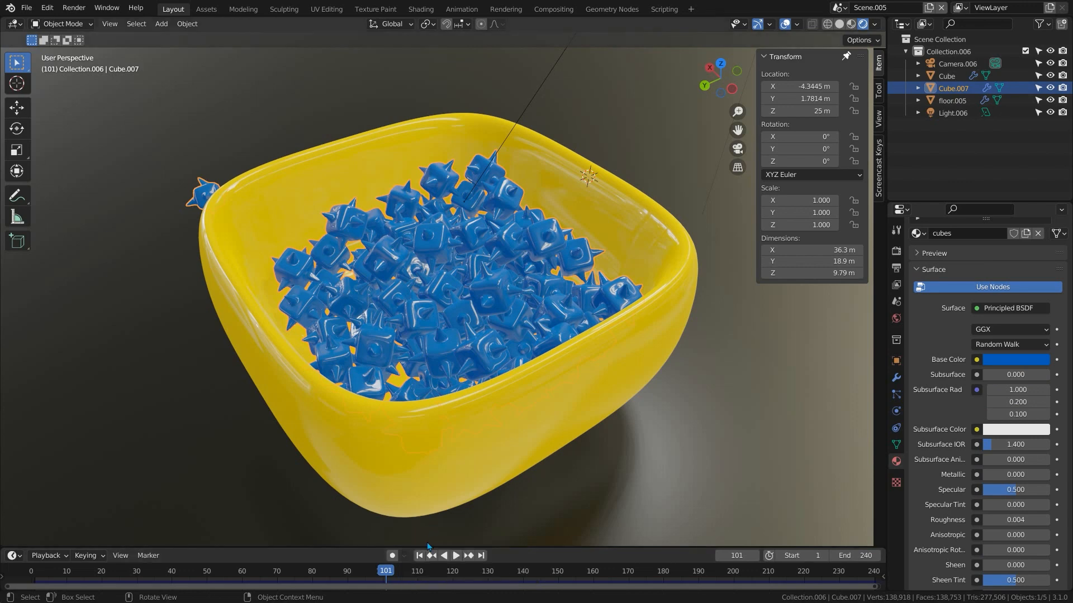
Play the cloth simulation from the first frame and examine the cubes falling into the bowl up close.
{"action": "left_click", "coordinate": [420, 560]}
{"action": "left_click", "coordinate": [450, 555]}
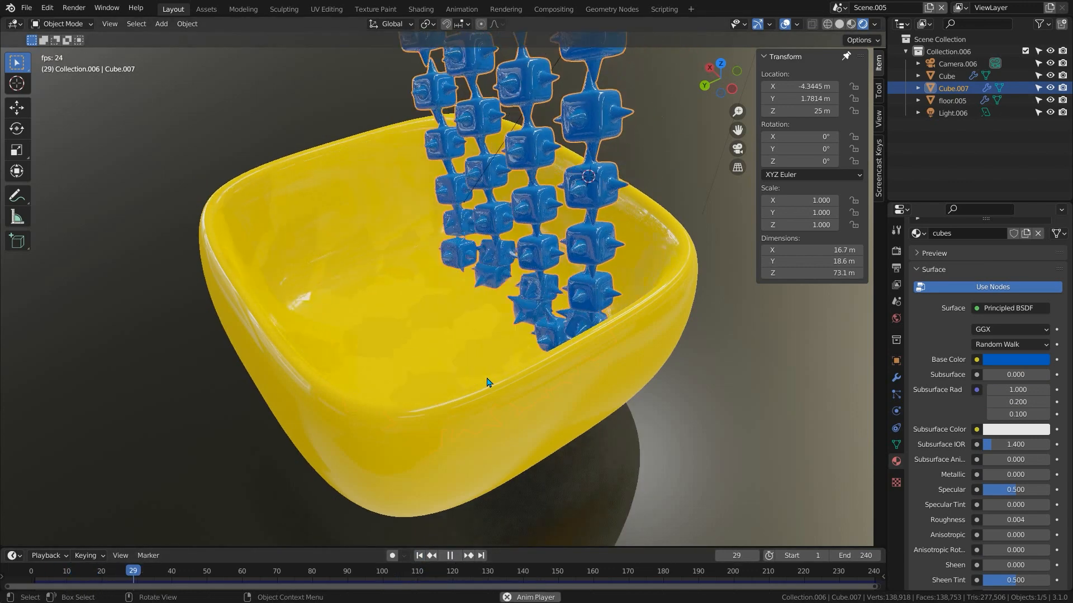
{"action": "scroll", "coordinate": [486, 369], "scroll_direction": "up", "scroll_amount": 2}
{"action": "scroll", "coordinate": [487, 329], "scroll_direction": "down", "scroll_amount": 1}
{"action": "middle_click_drag", "start_coordinate": [488, 326], "coordinate": [397, 351]}
{"action": "scroll", "coordinate": [308, 325], "scroll_direction": "up", "scroll_amount": 2}
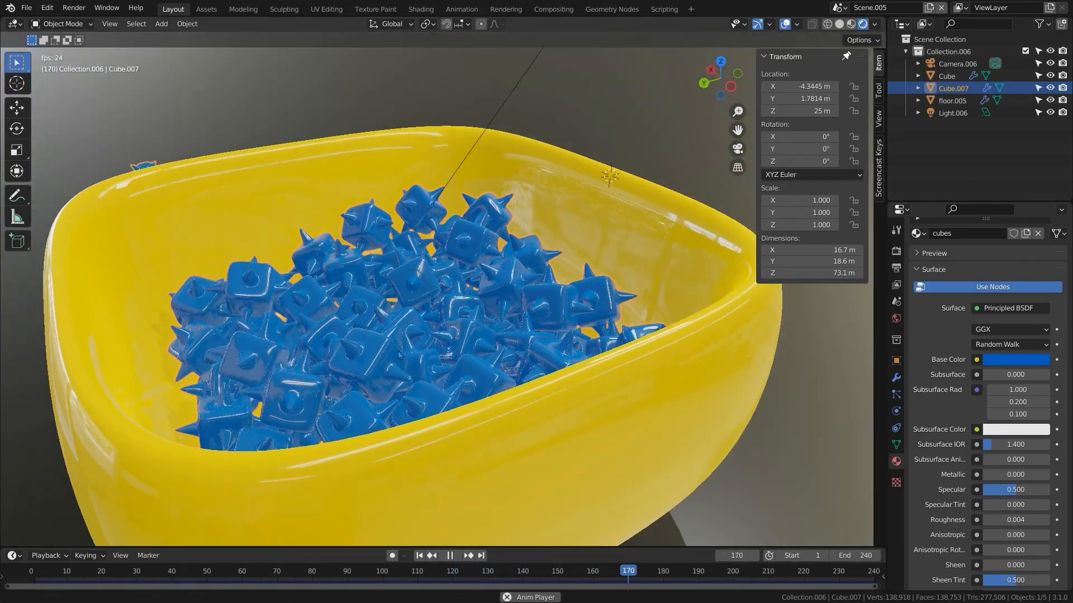